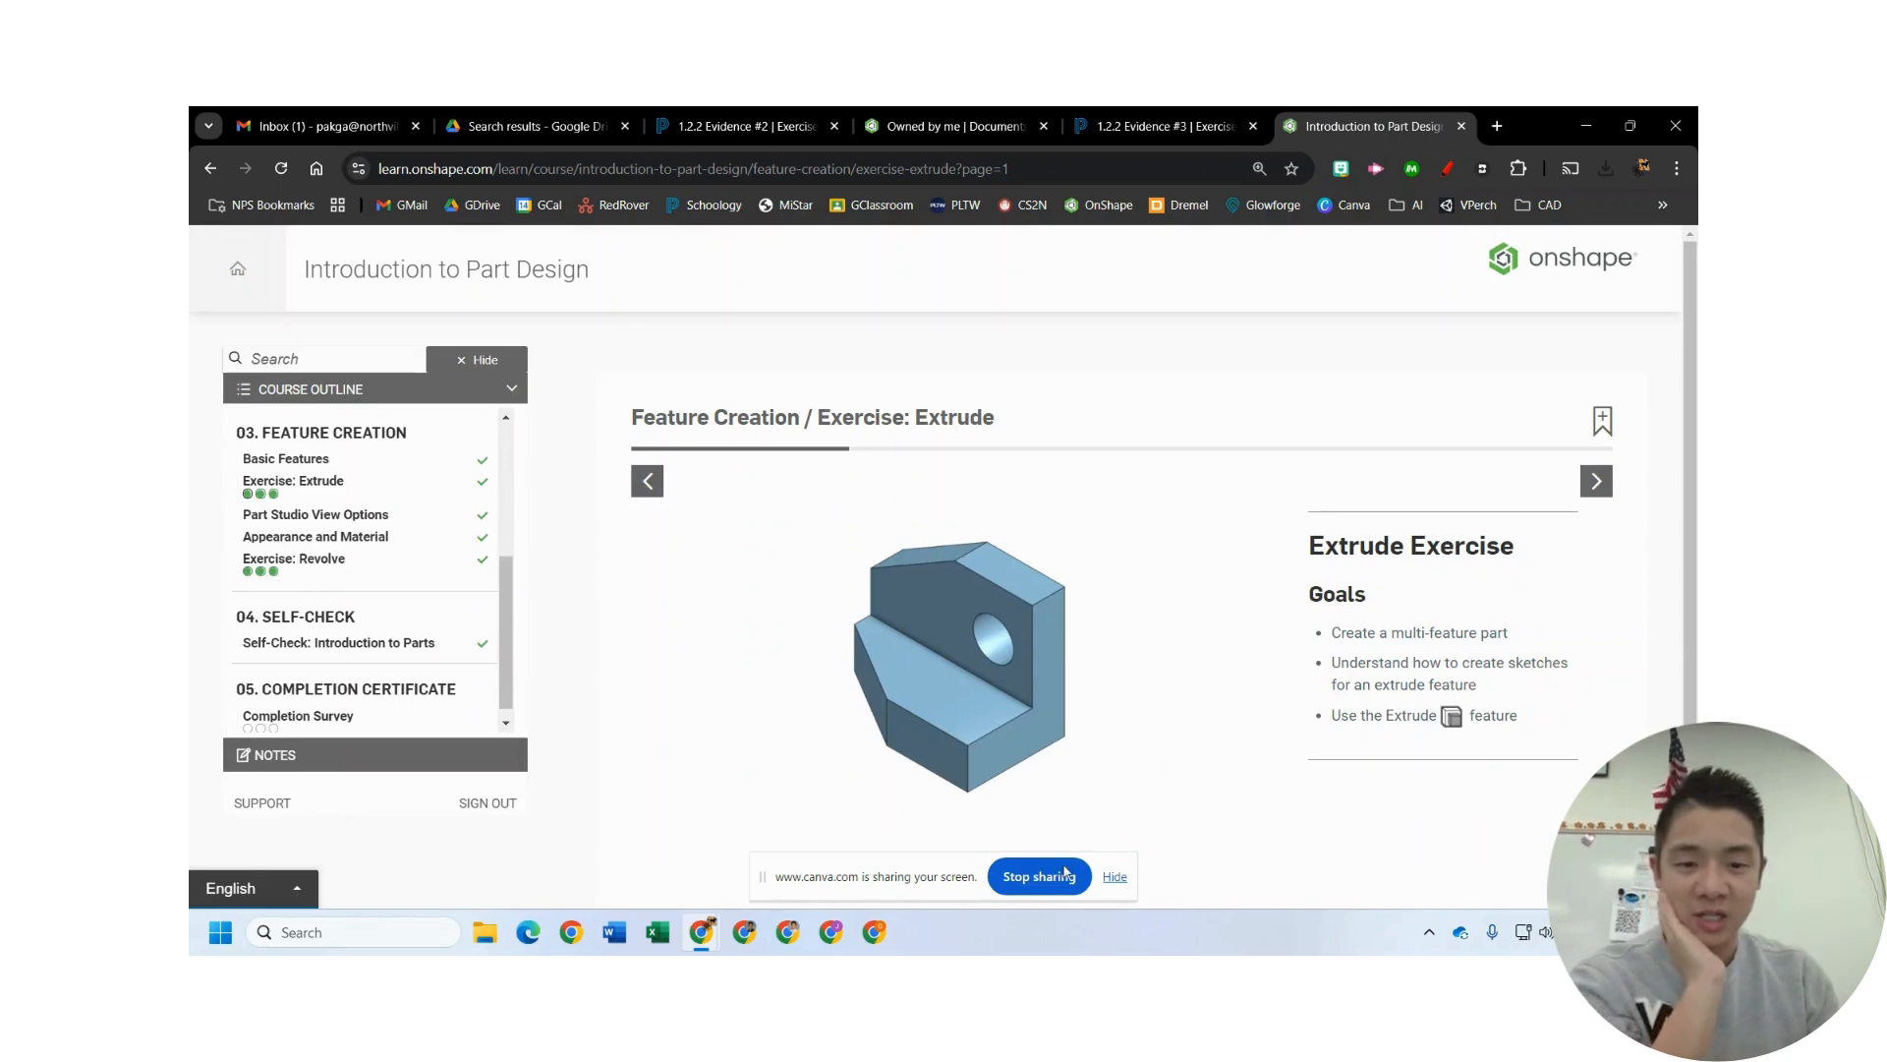
# - Open the first instruction slide of the Extrude exercise in the Introduction to Part Design course
pyautogui.click(1116, 877)
pyautogui.scroll(-1, 1130, 570)
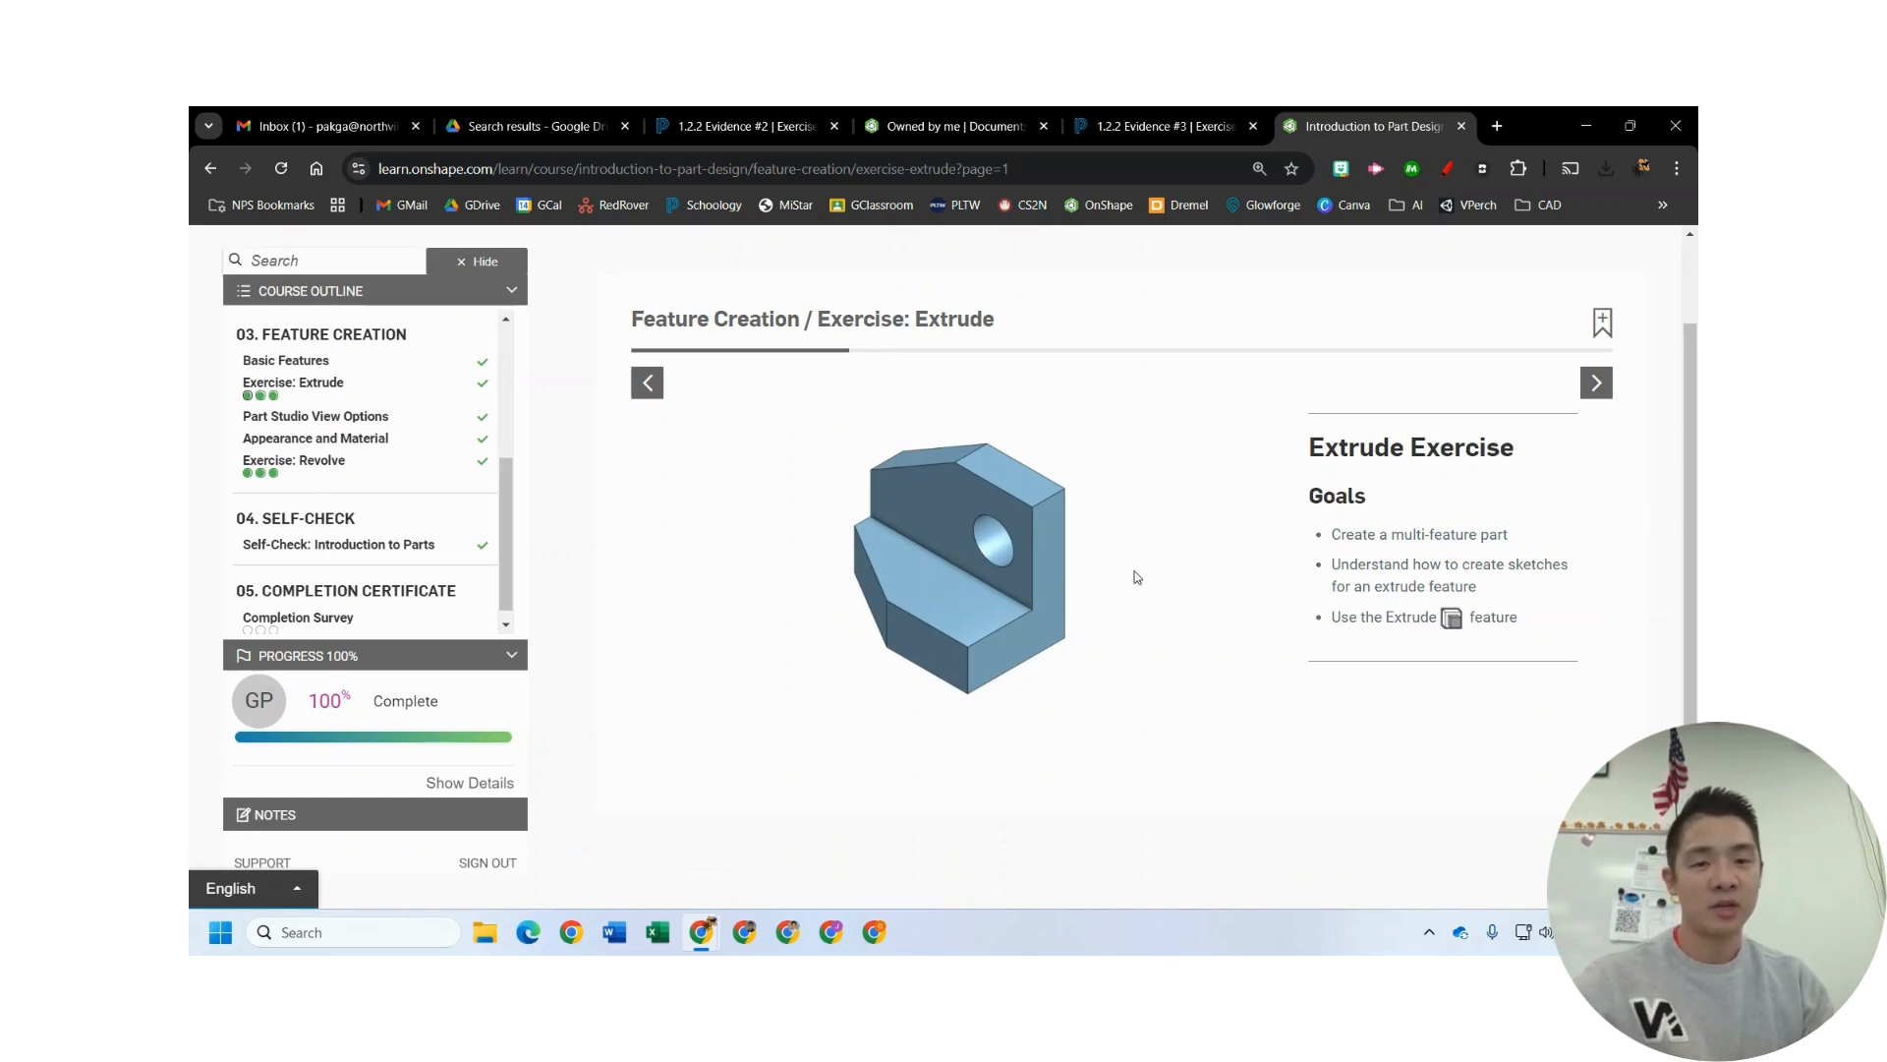
pyautogui.click(1596, 382)
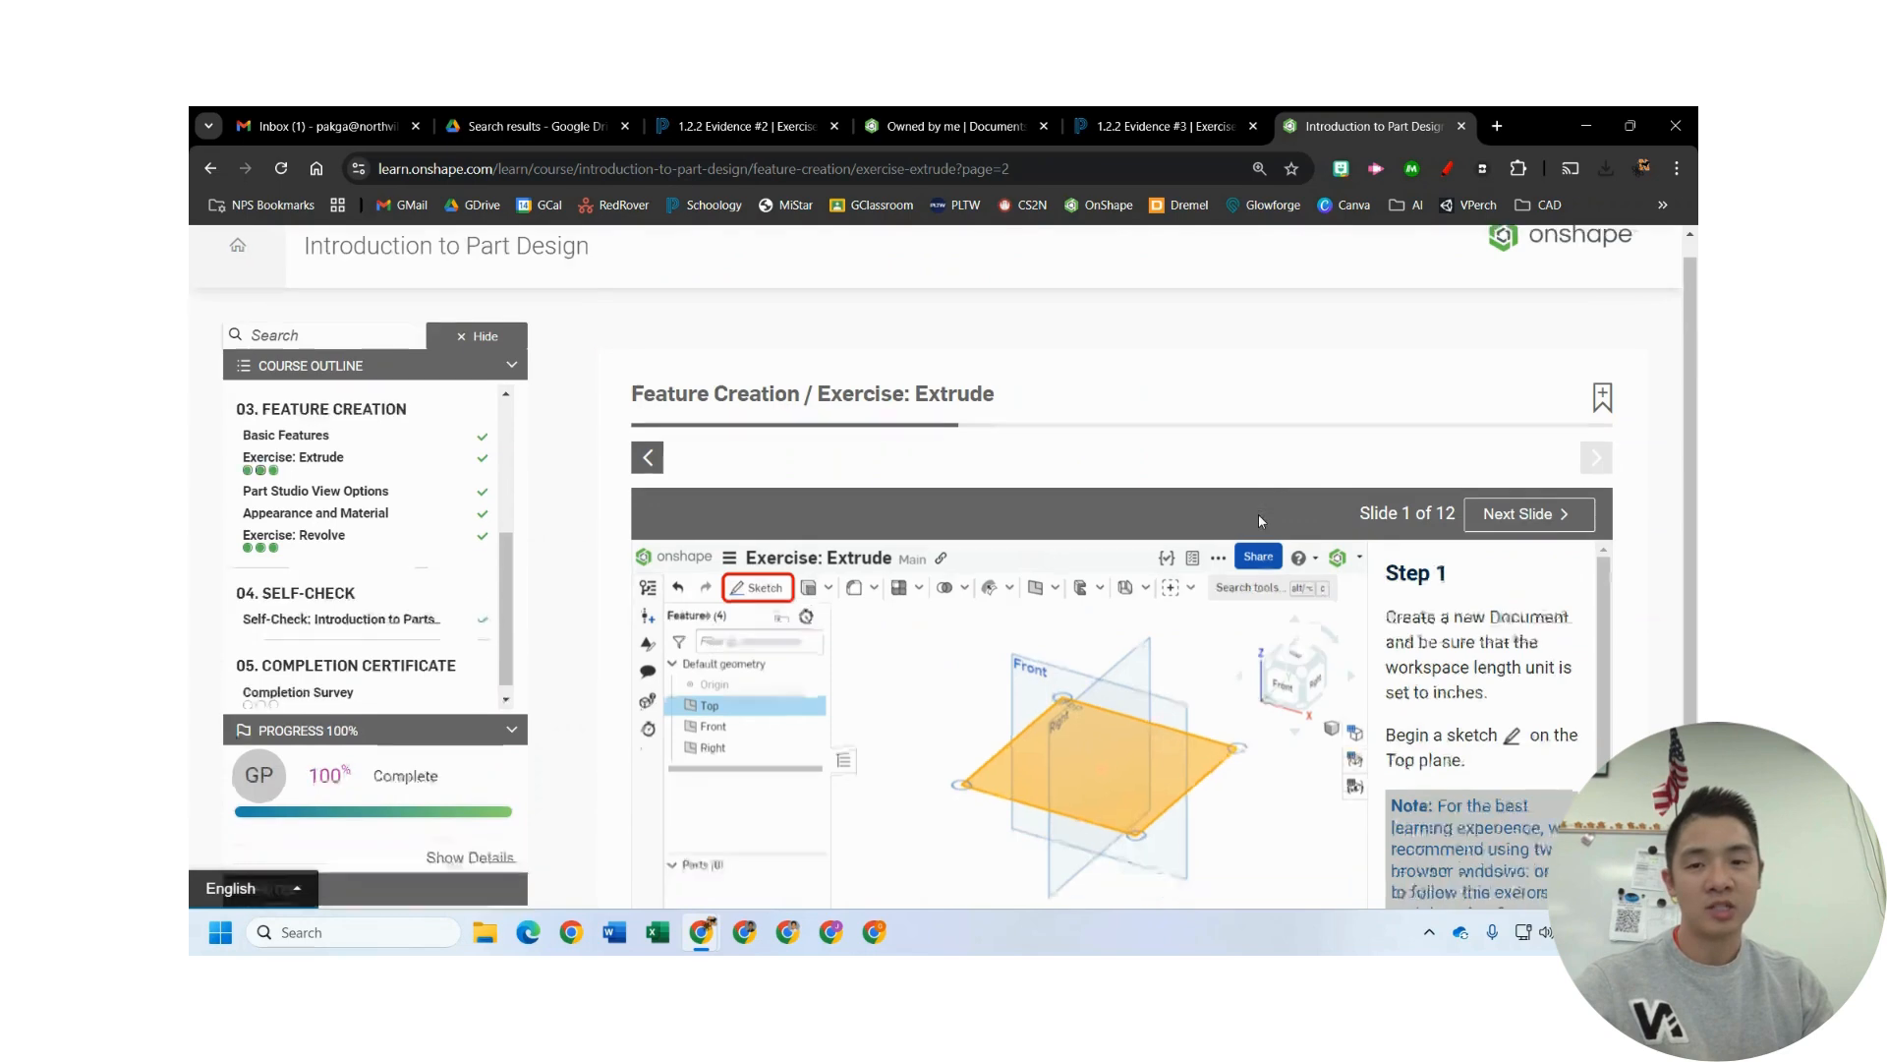
pyautogui.scroll(-2, 1258, 515)
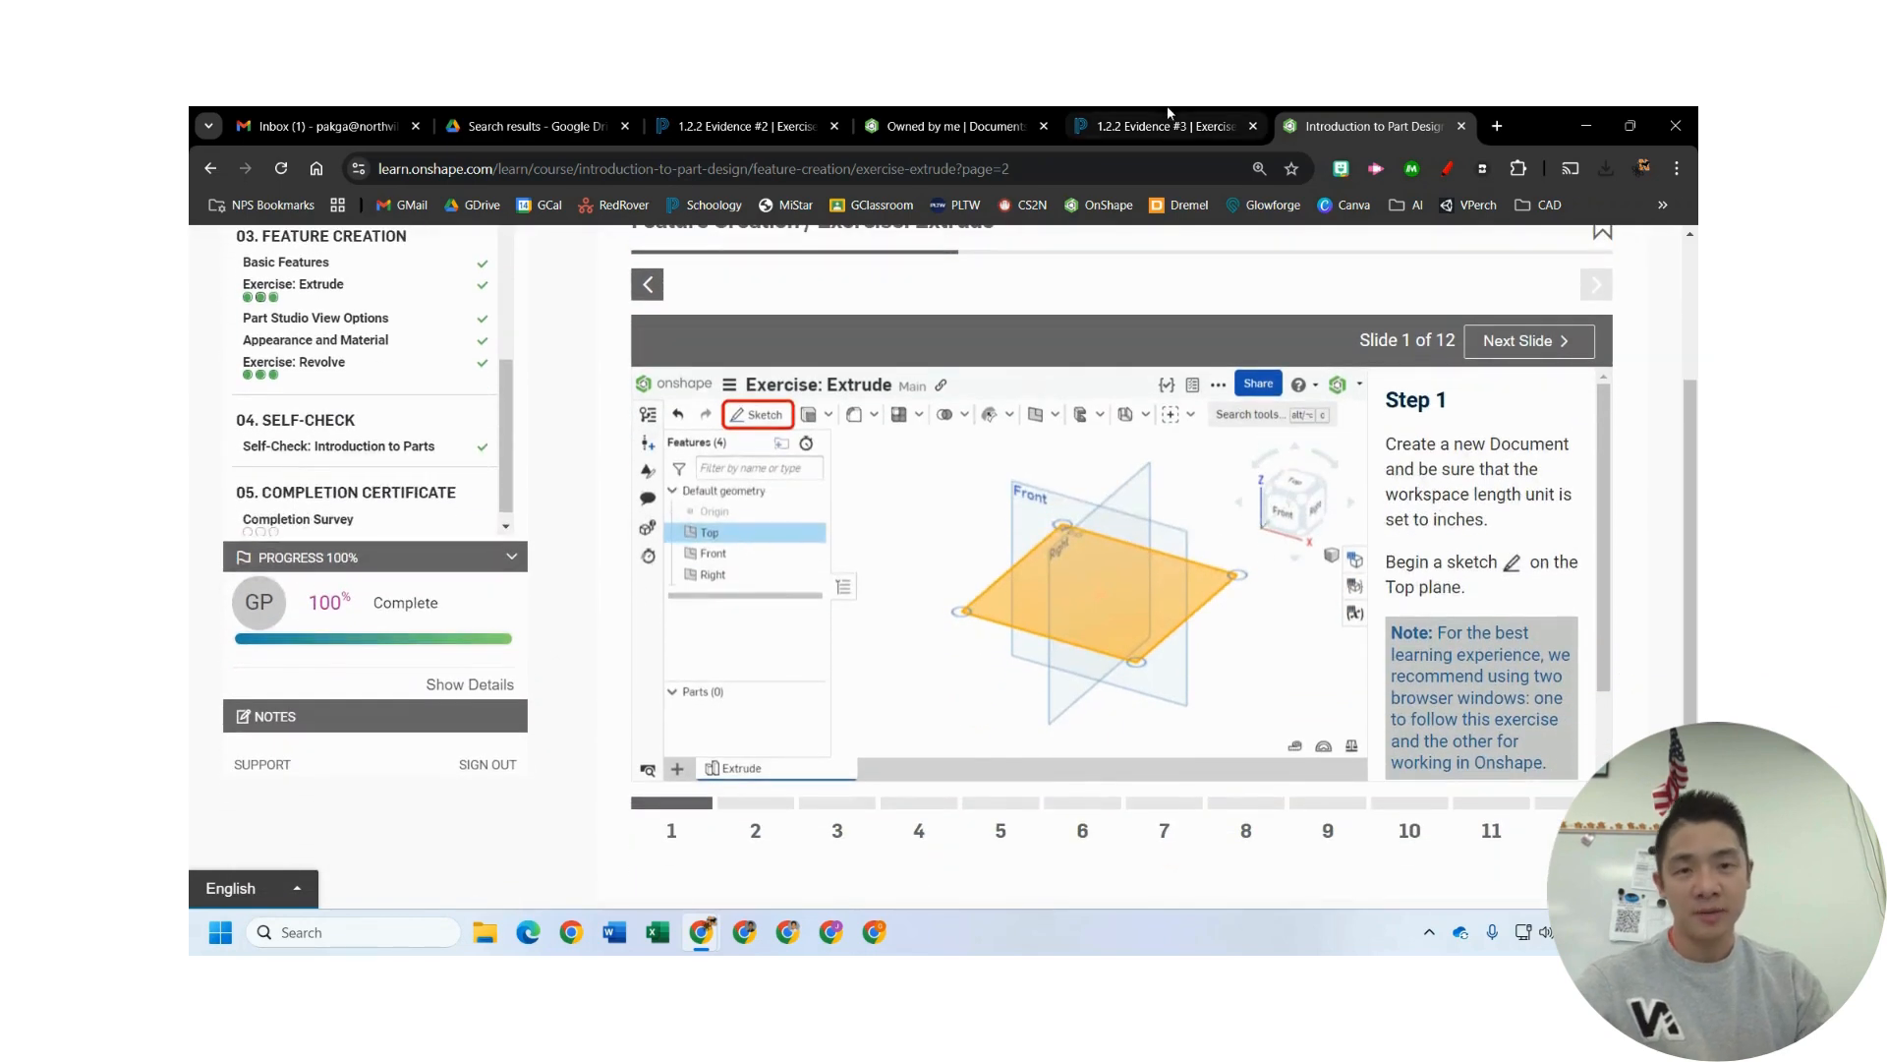
# - Switch to Onshape's document list and create a new document named "Extrude (Video Tutorial)"
pyautogui.click(951, 126)
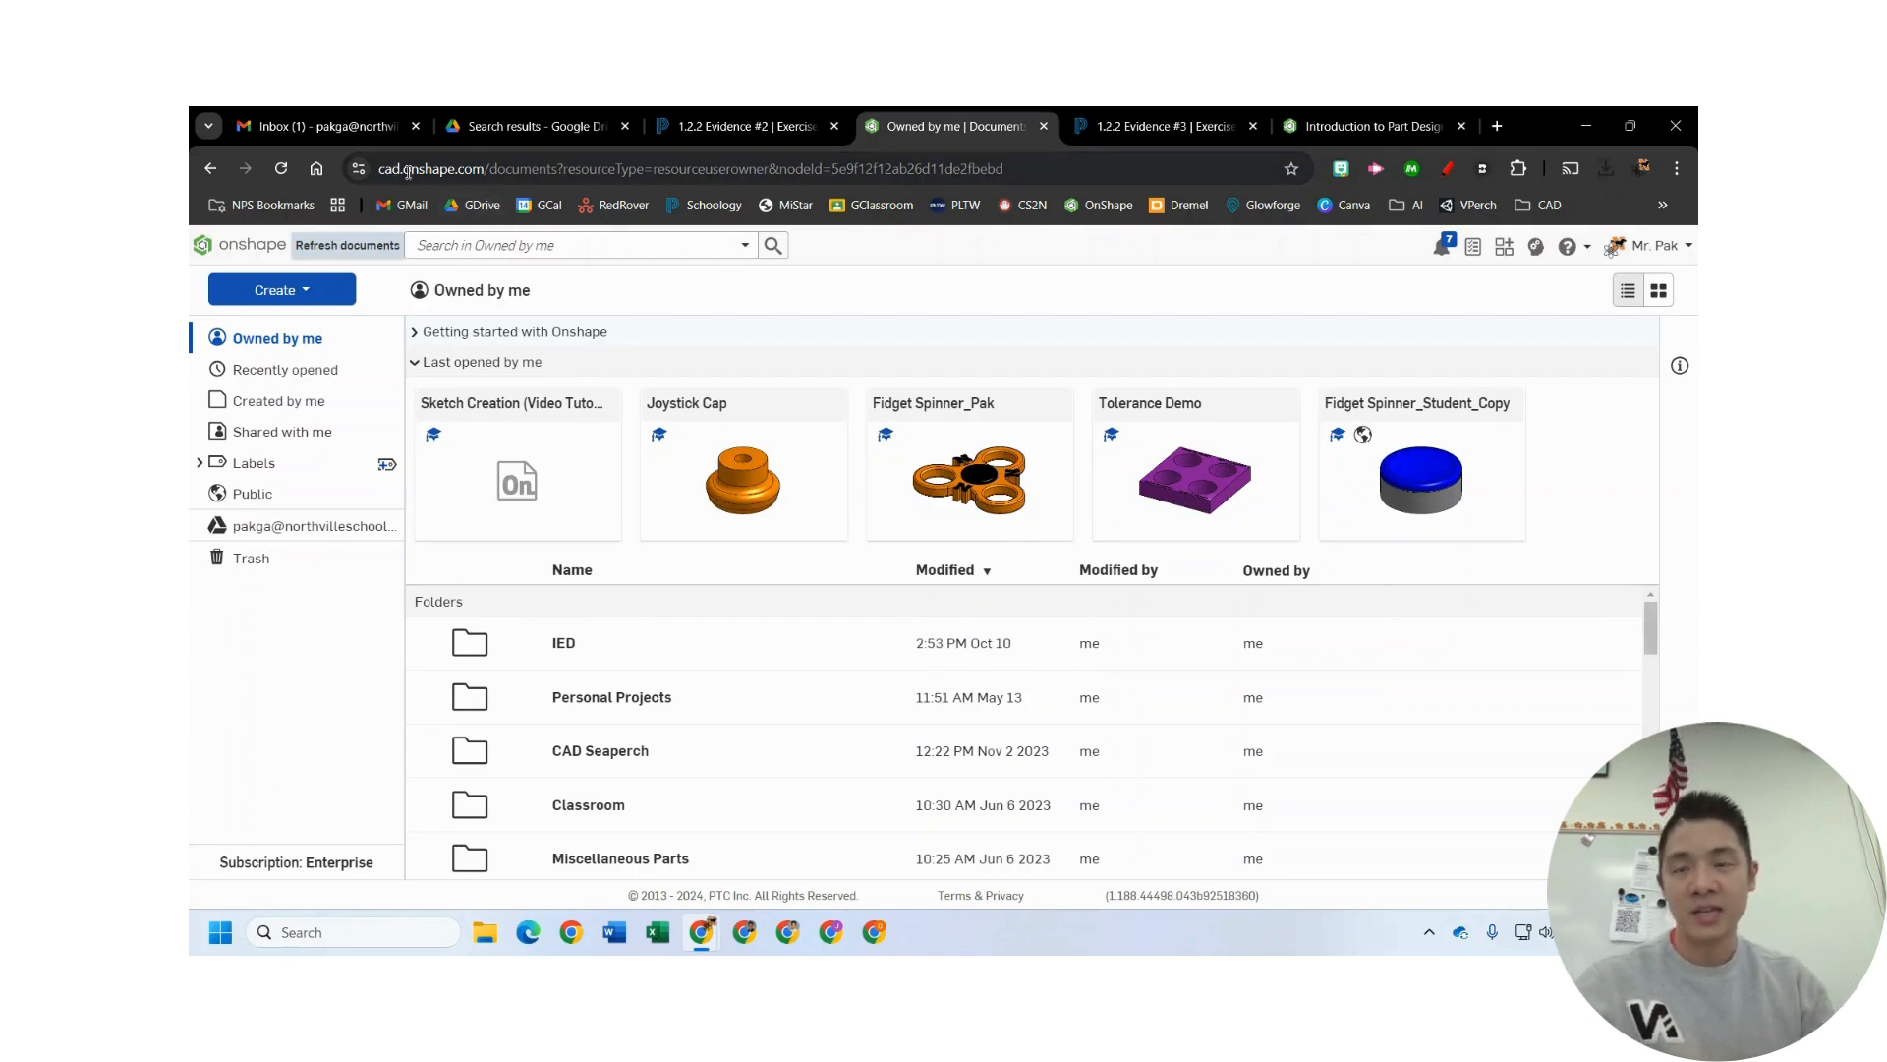
pyautogui.click(412, 170)
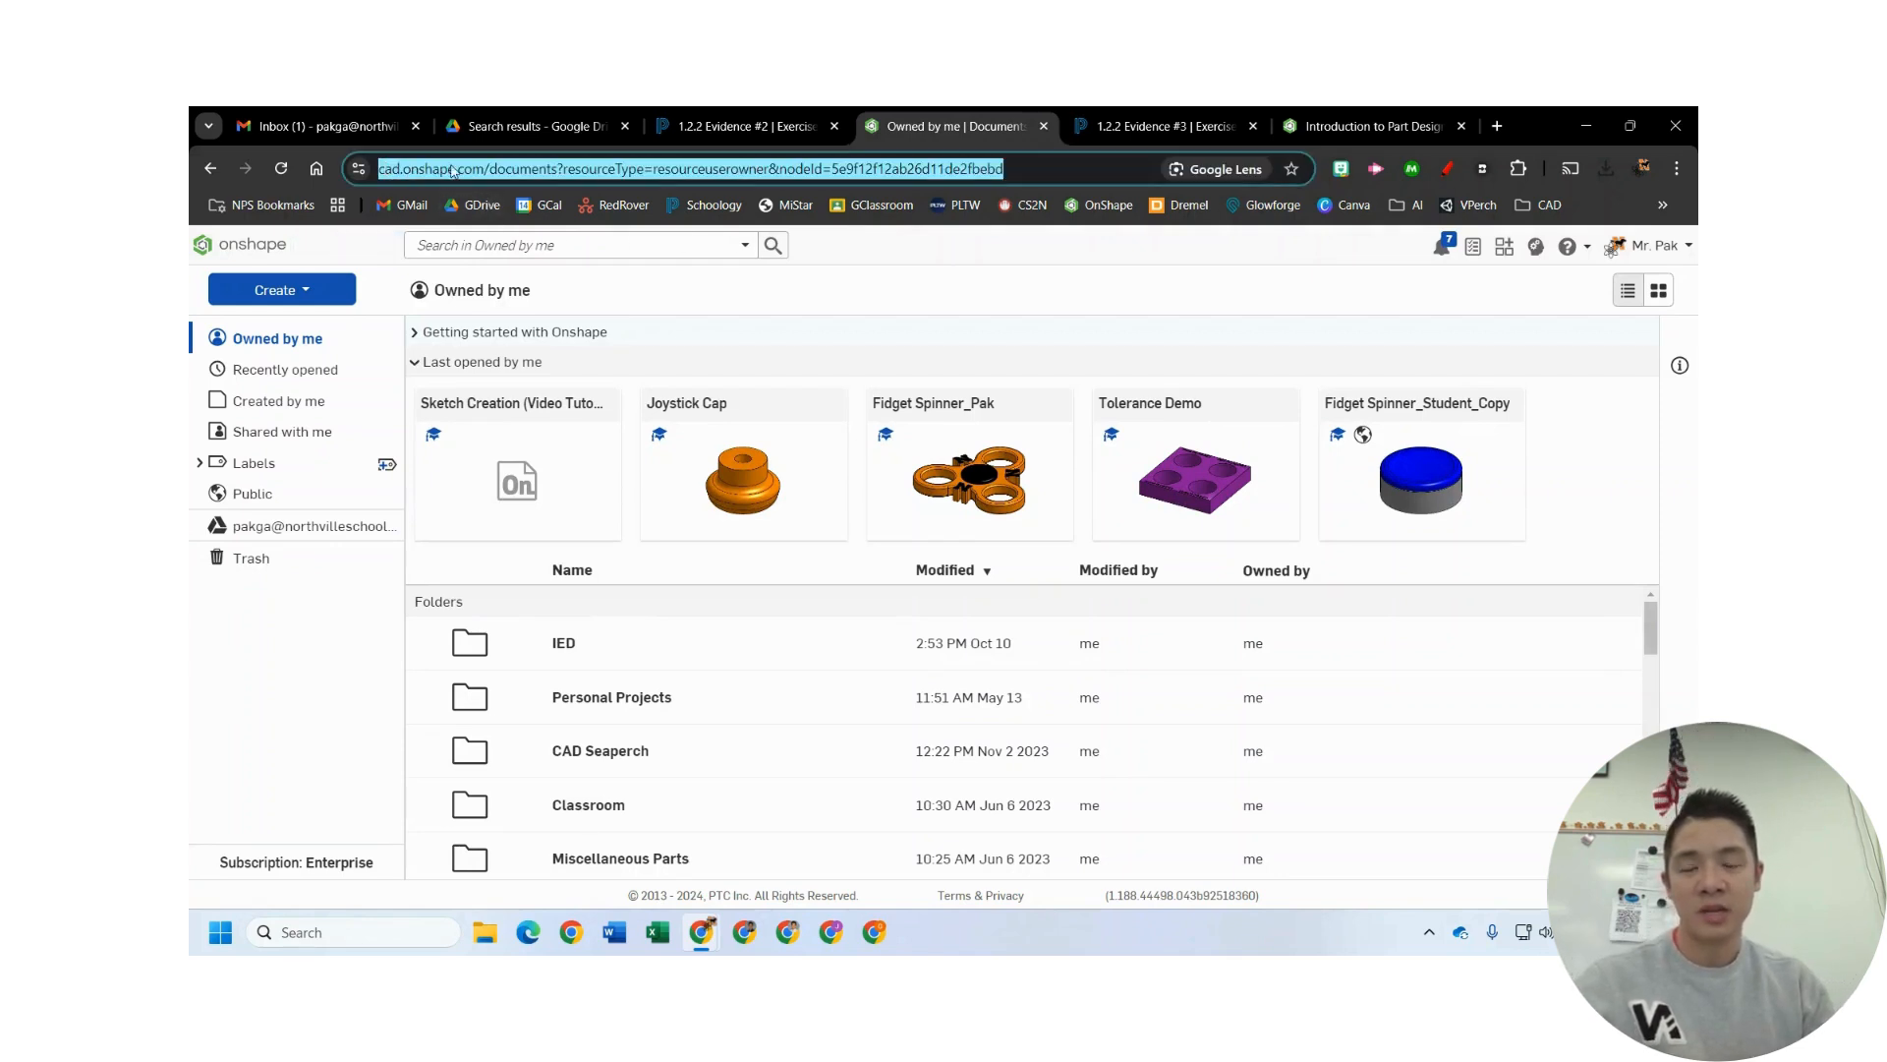
pyautogui.click(850, 302)
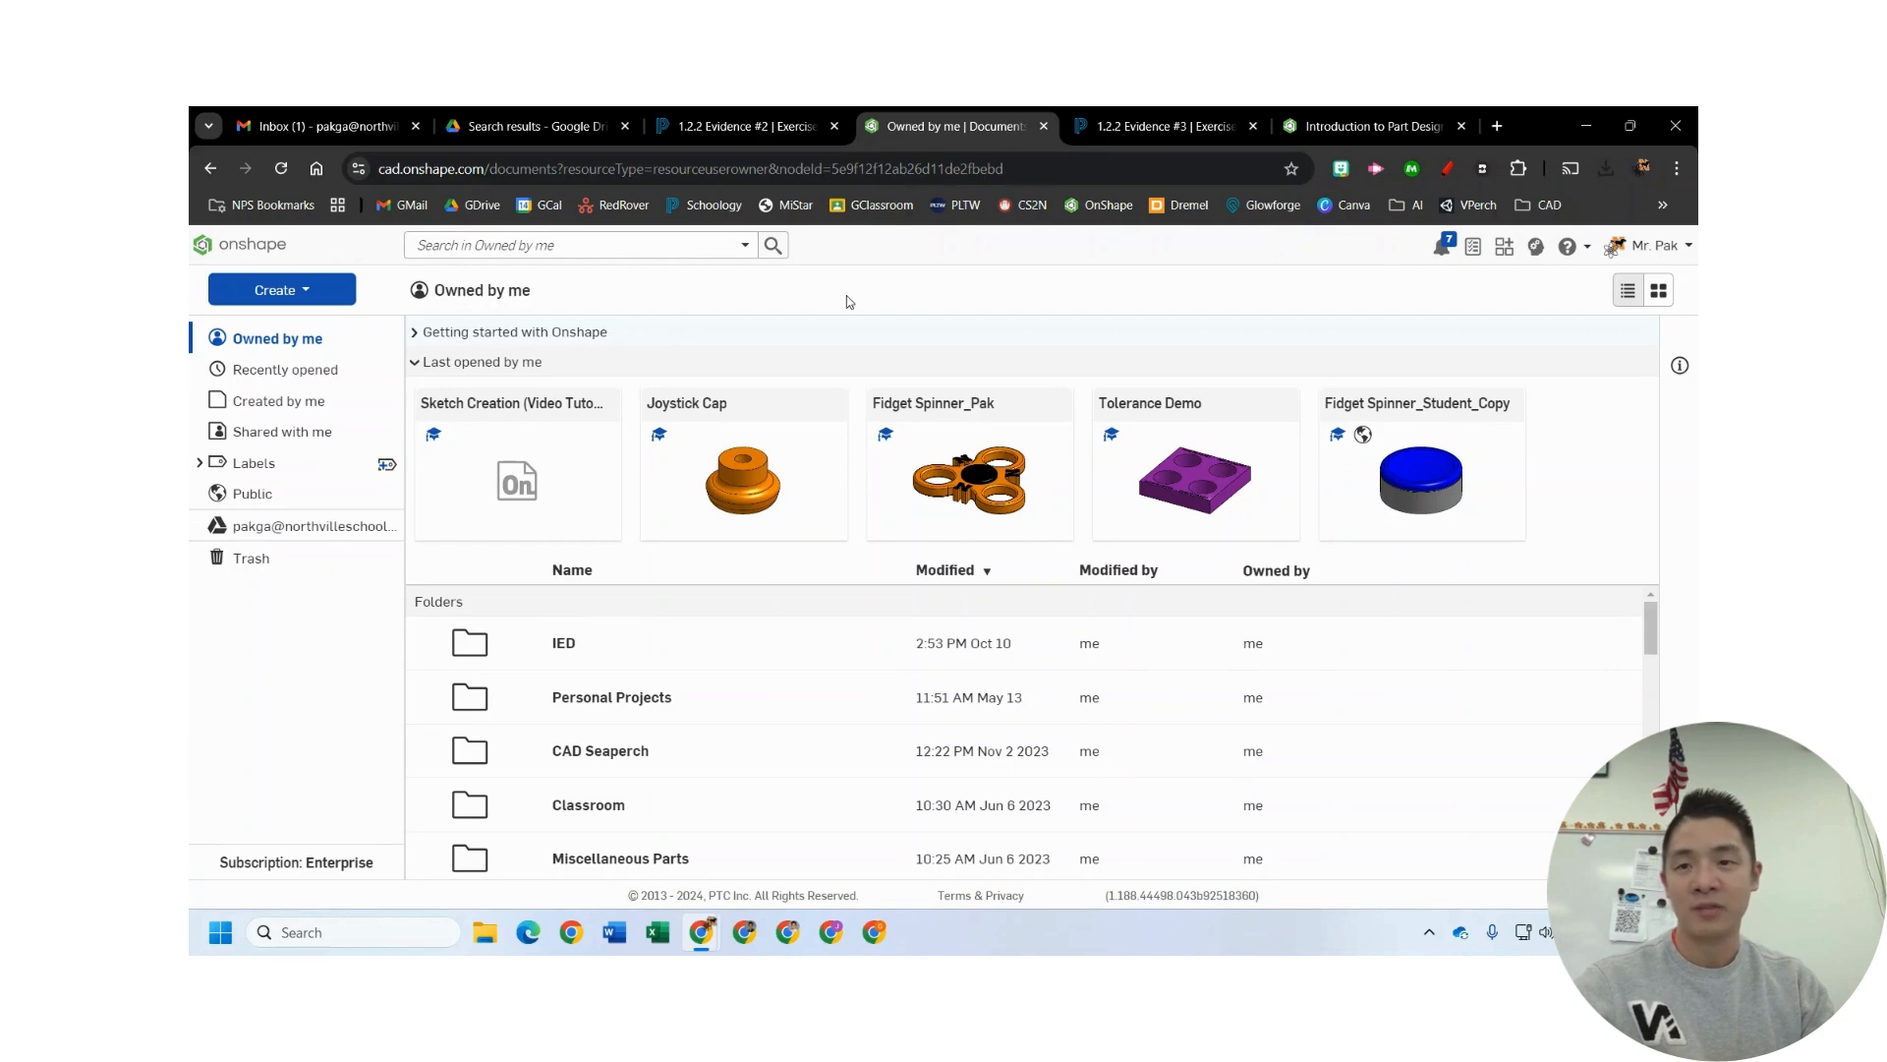
pyautogui.click(295, 290)
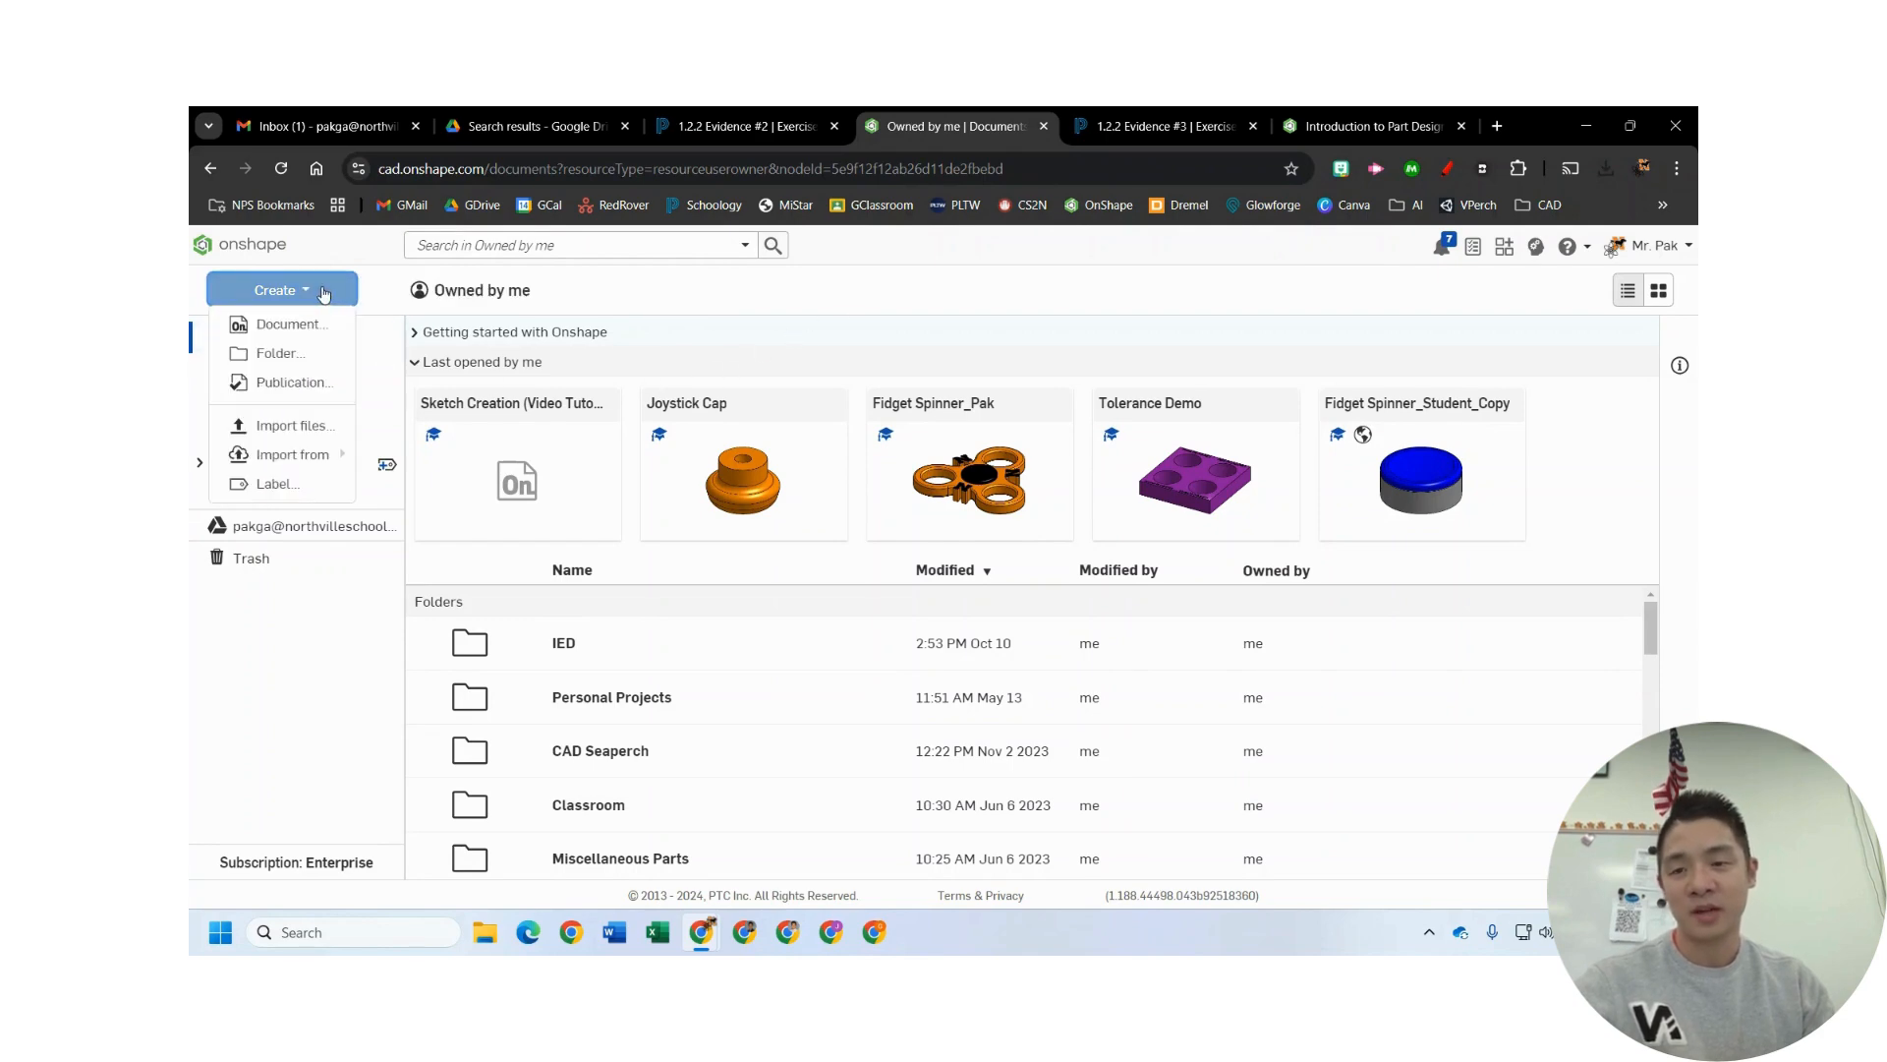
pyautogui.click(290, 325)
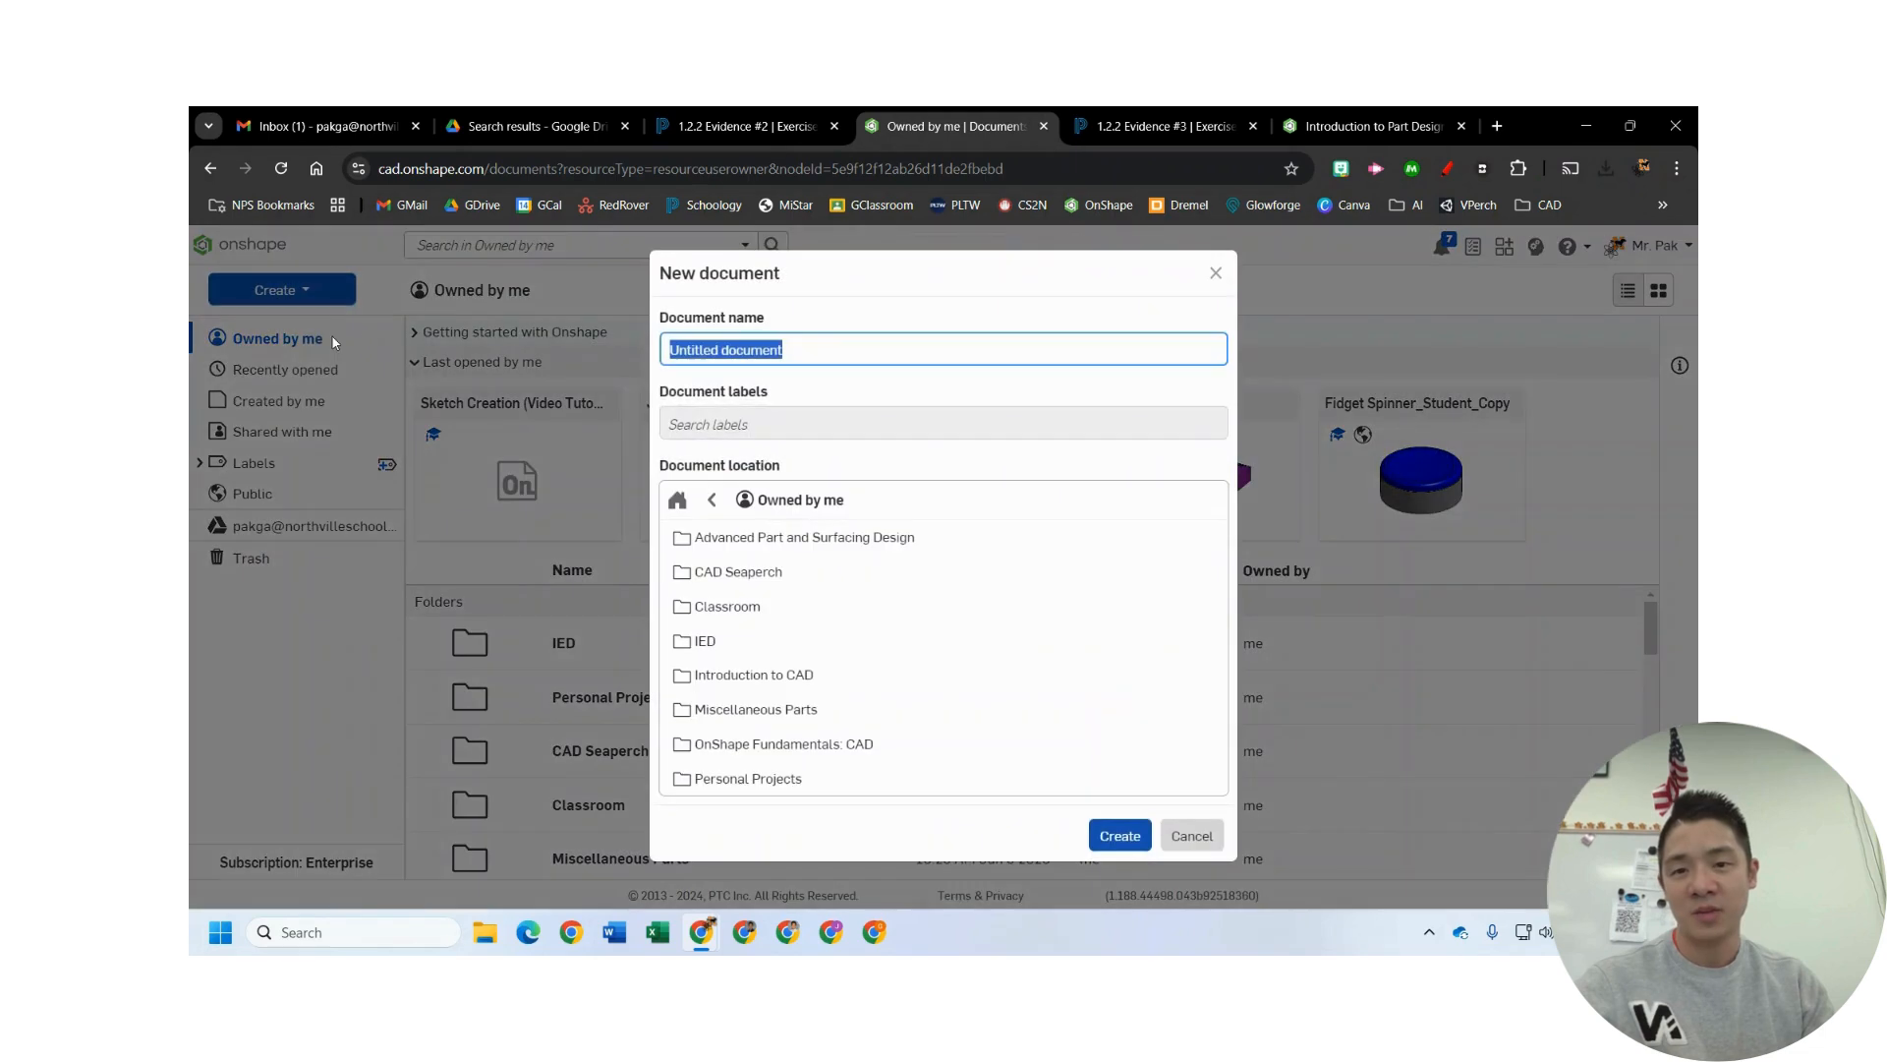
pyautogui.click(781, 350)
pyautogui.hotkey('ctrl', 'a')
pyautogui.write('Extr')
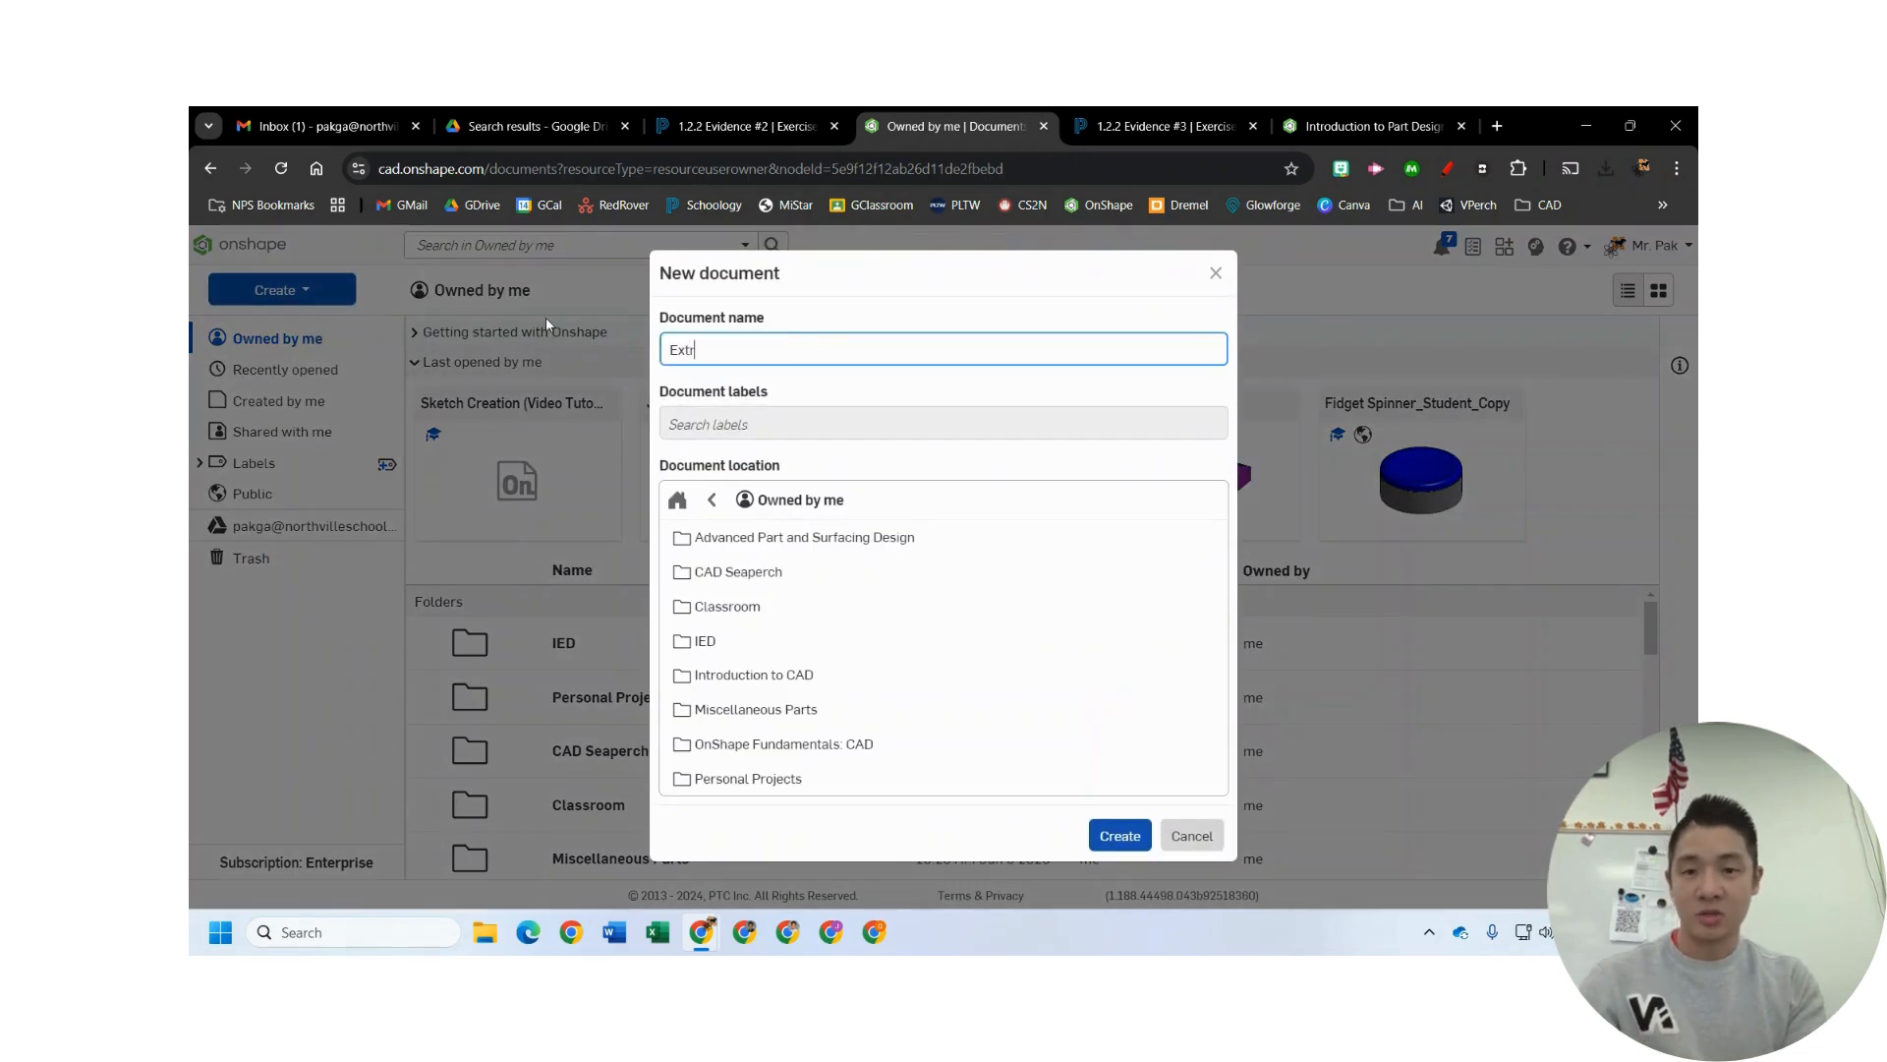
pyautogui.write('ude (Video')
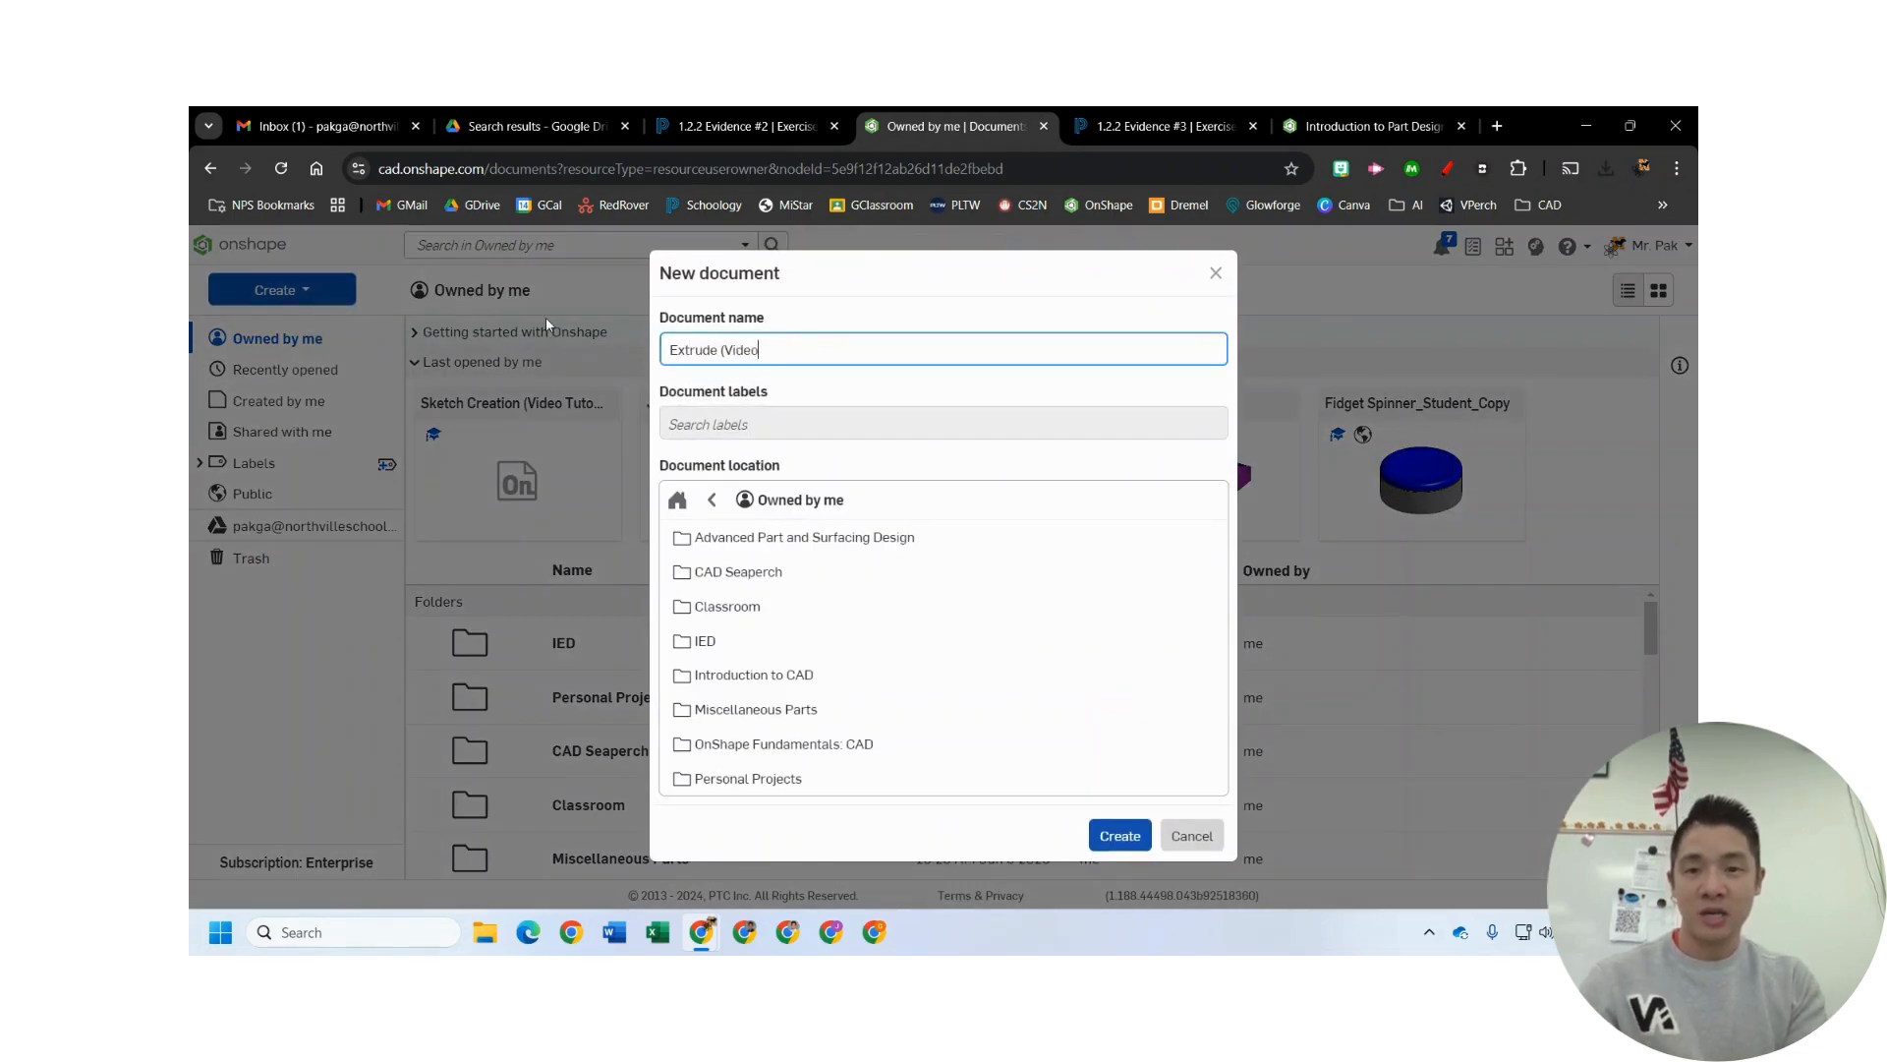
pyautogui.write(' Tutorial)')
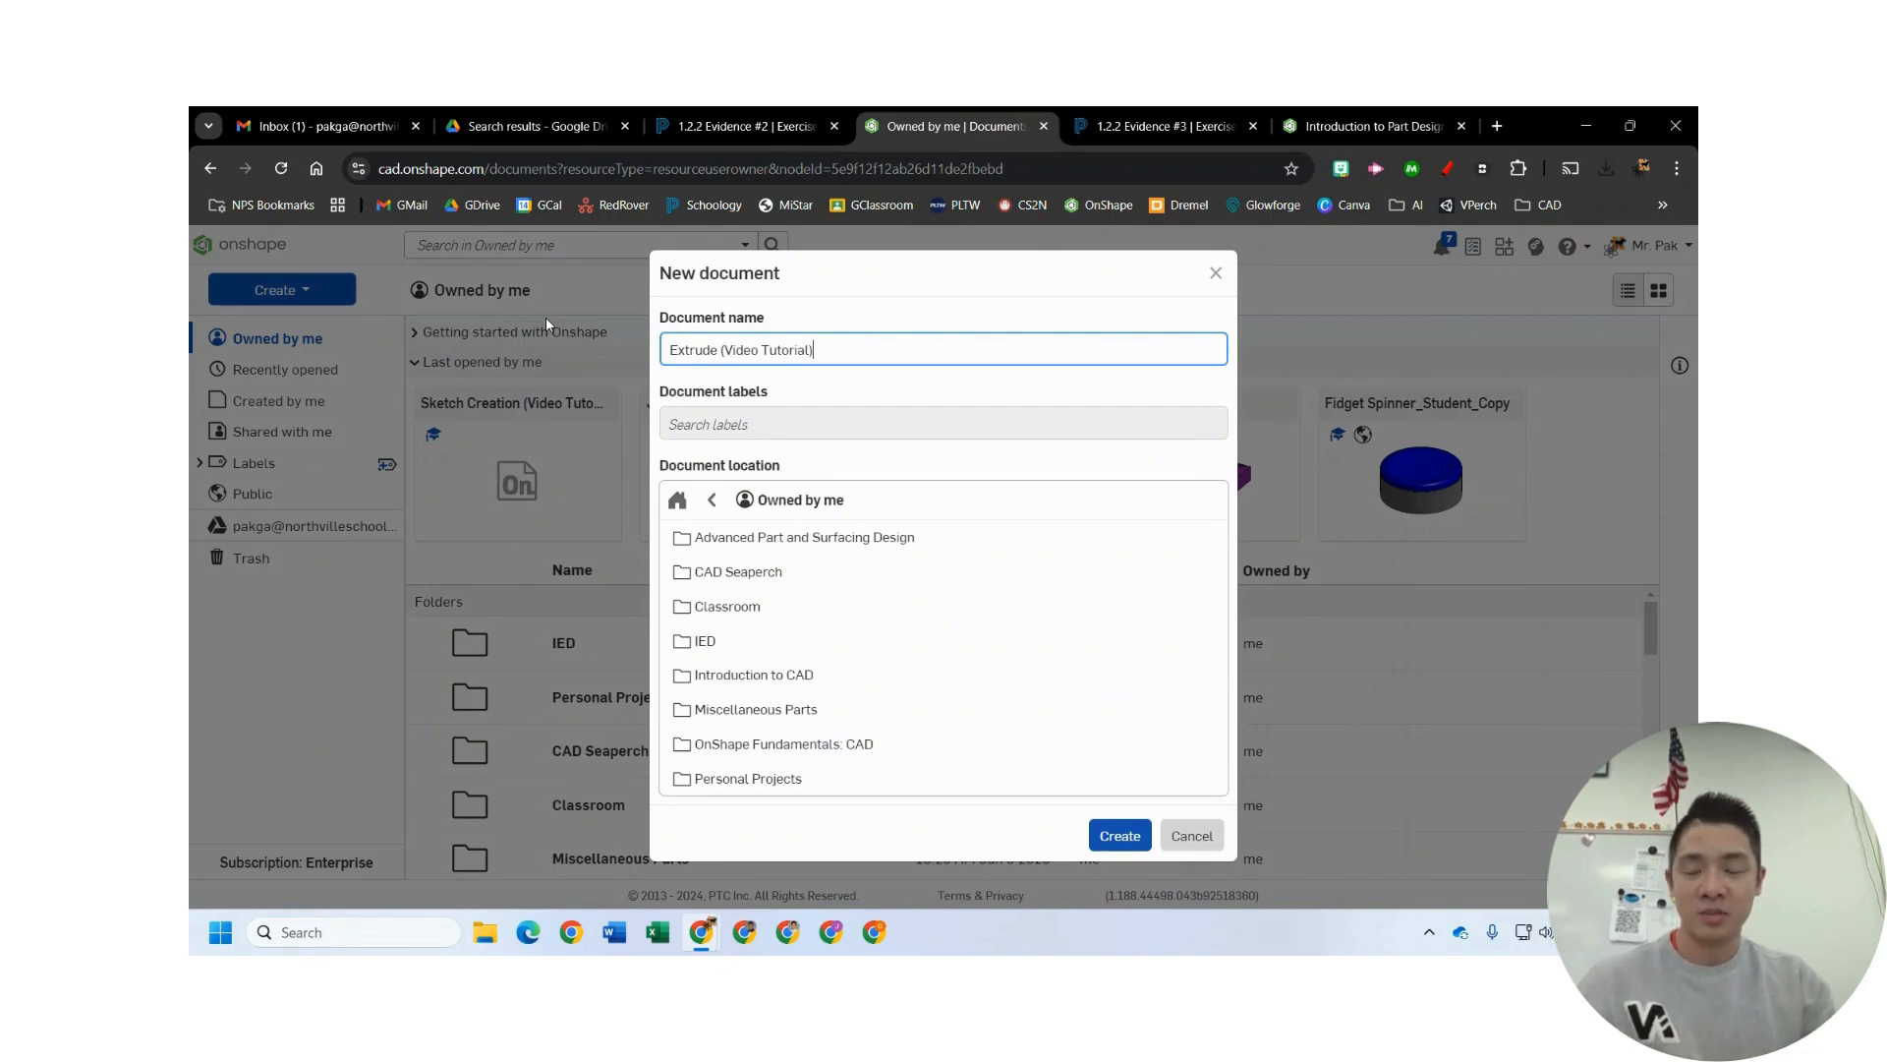
pyautogui.click(1119, 835)
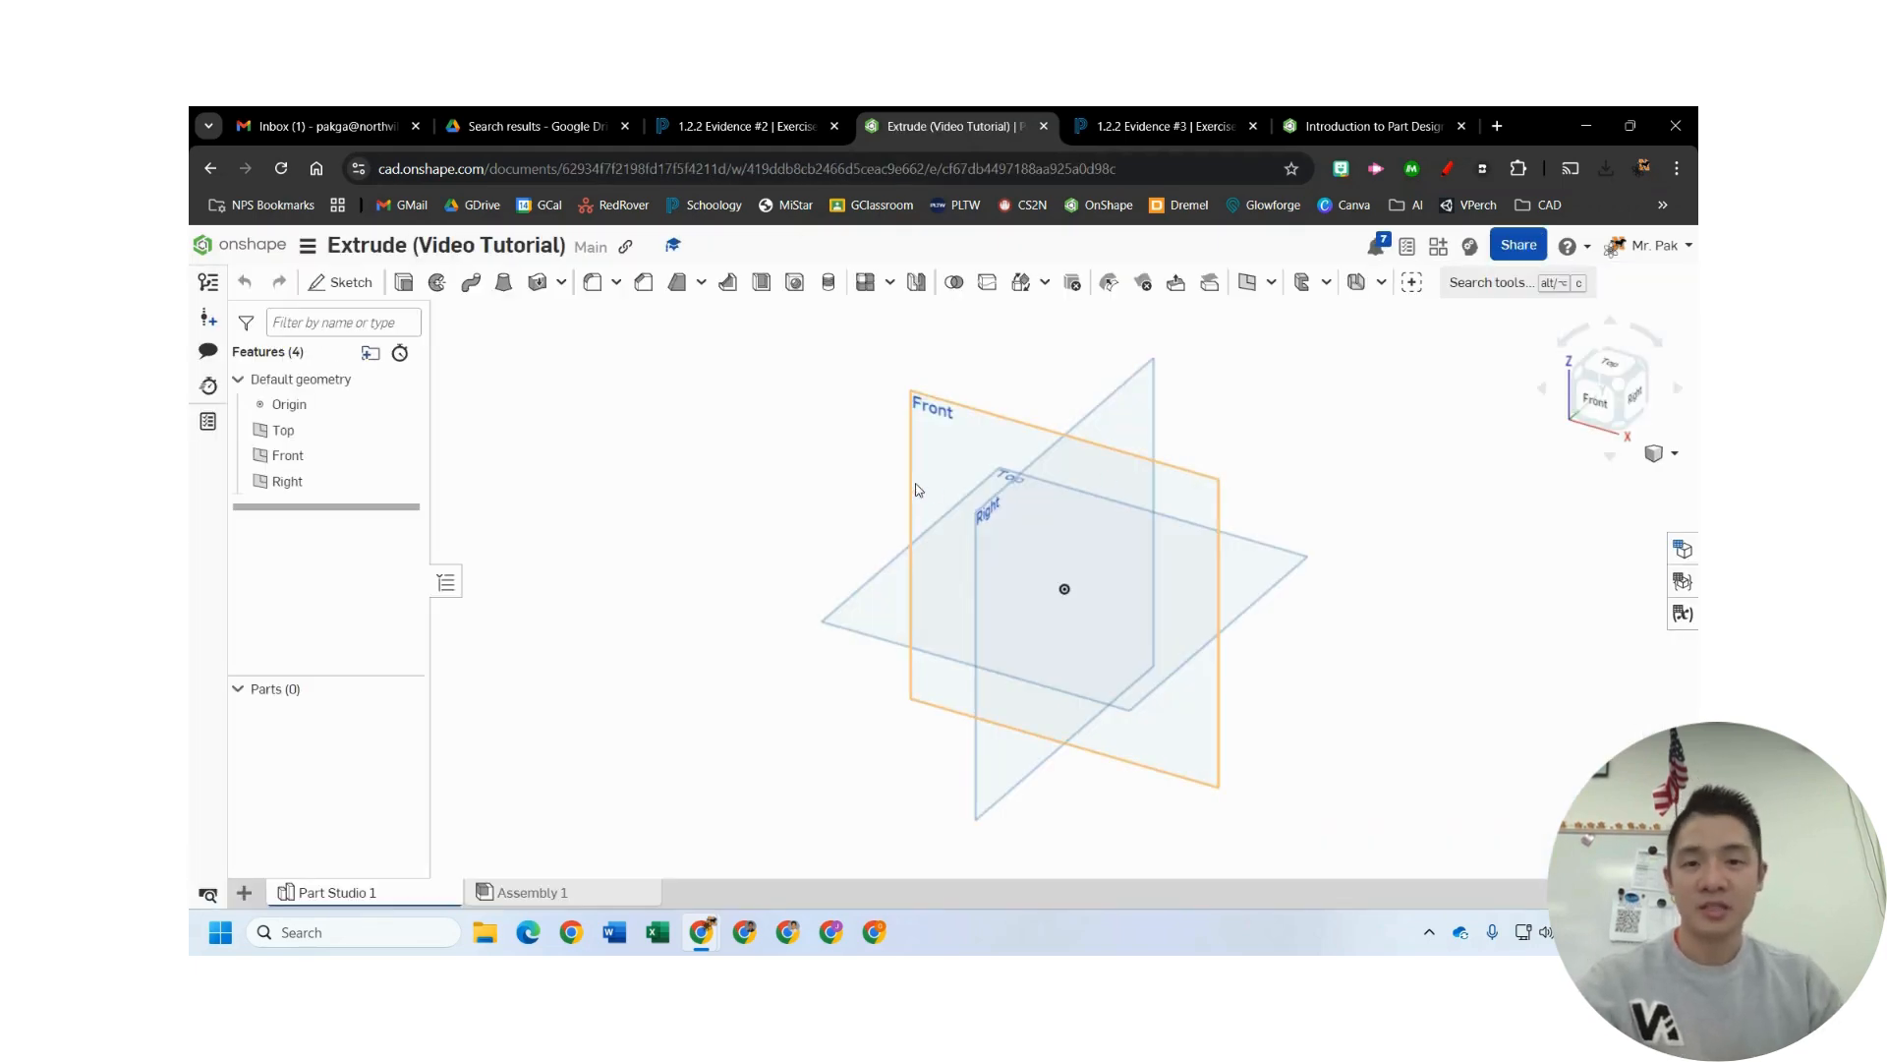
# - Place the Introduction to Part Design browser tab directly beside the Extrude (Video Tutorial) tab and return to the document
pyautogui.click(1431, 126)
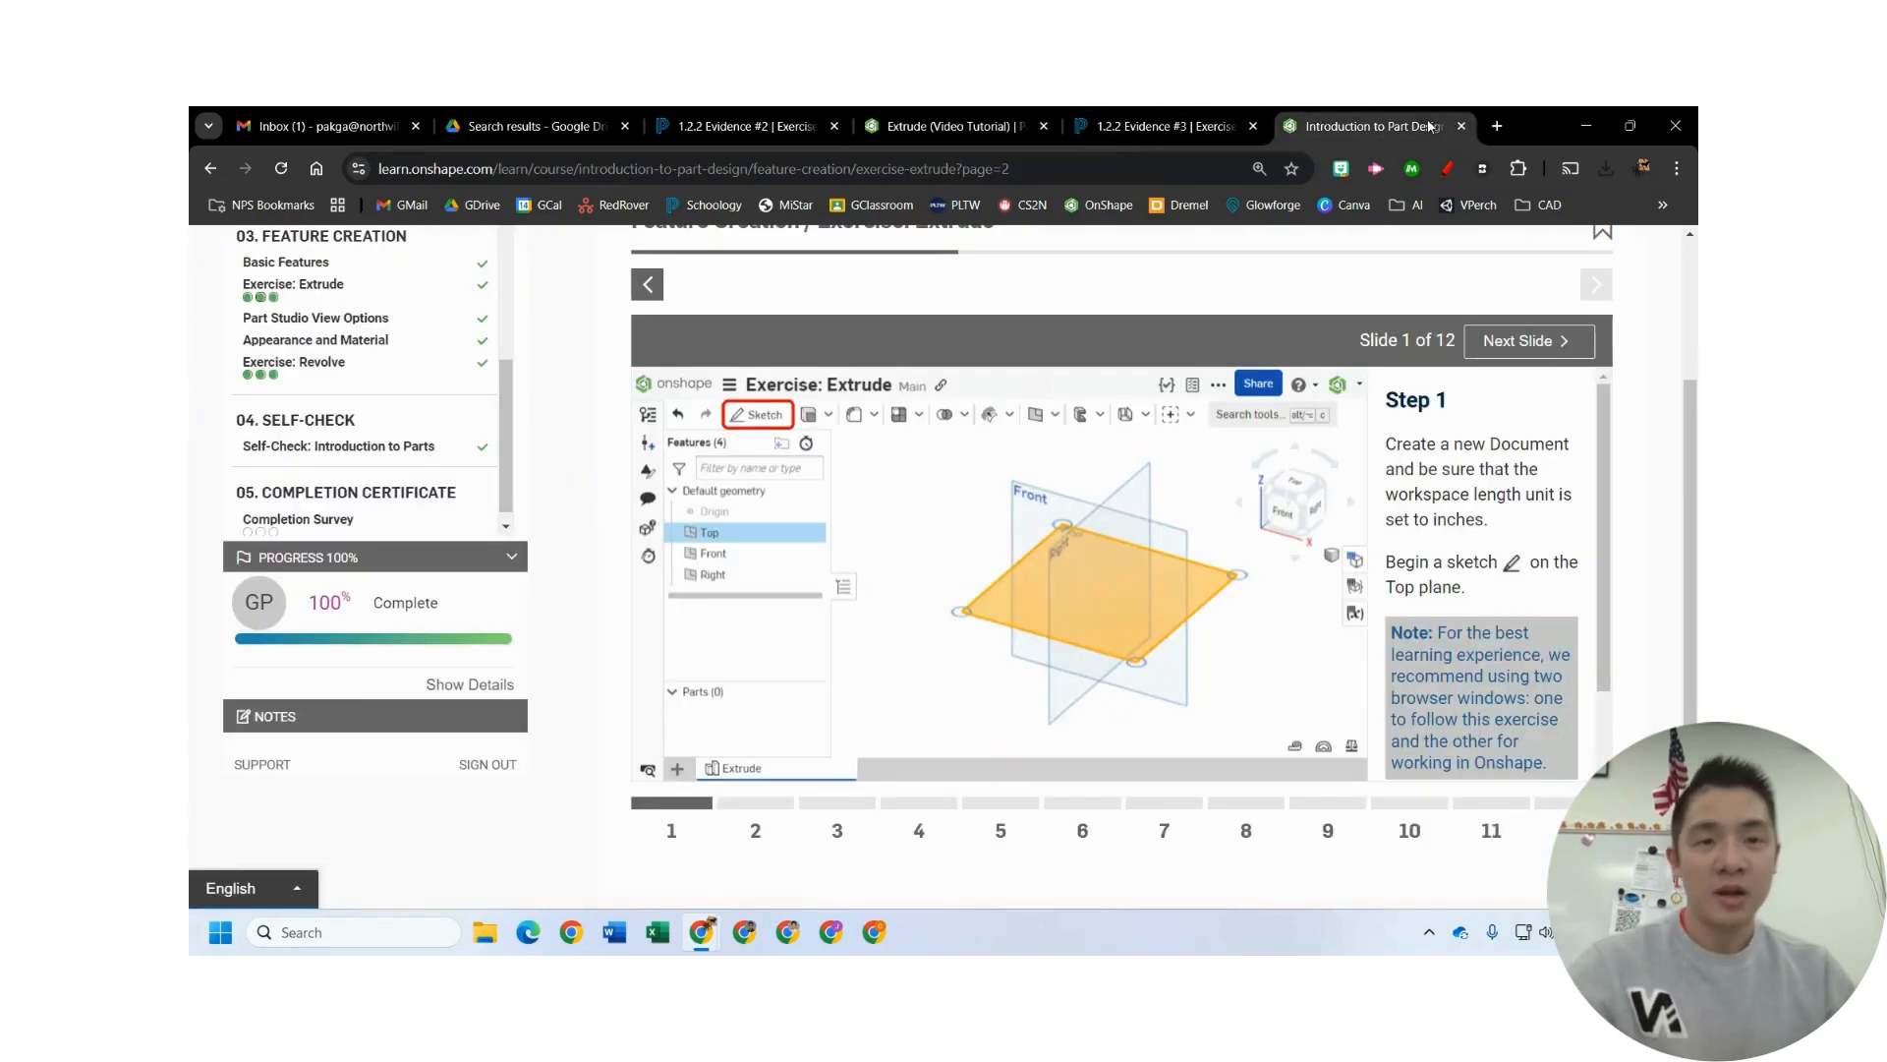
pyautogui.moveTo(1430, 126); pyautogui.dragTo(1221, 126)
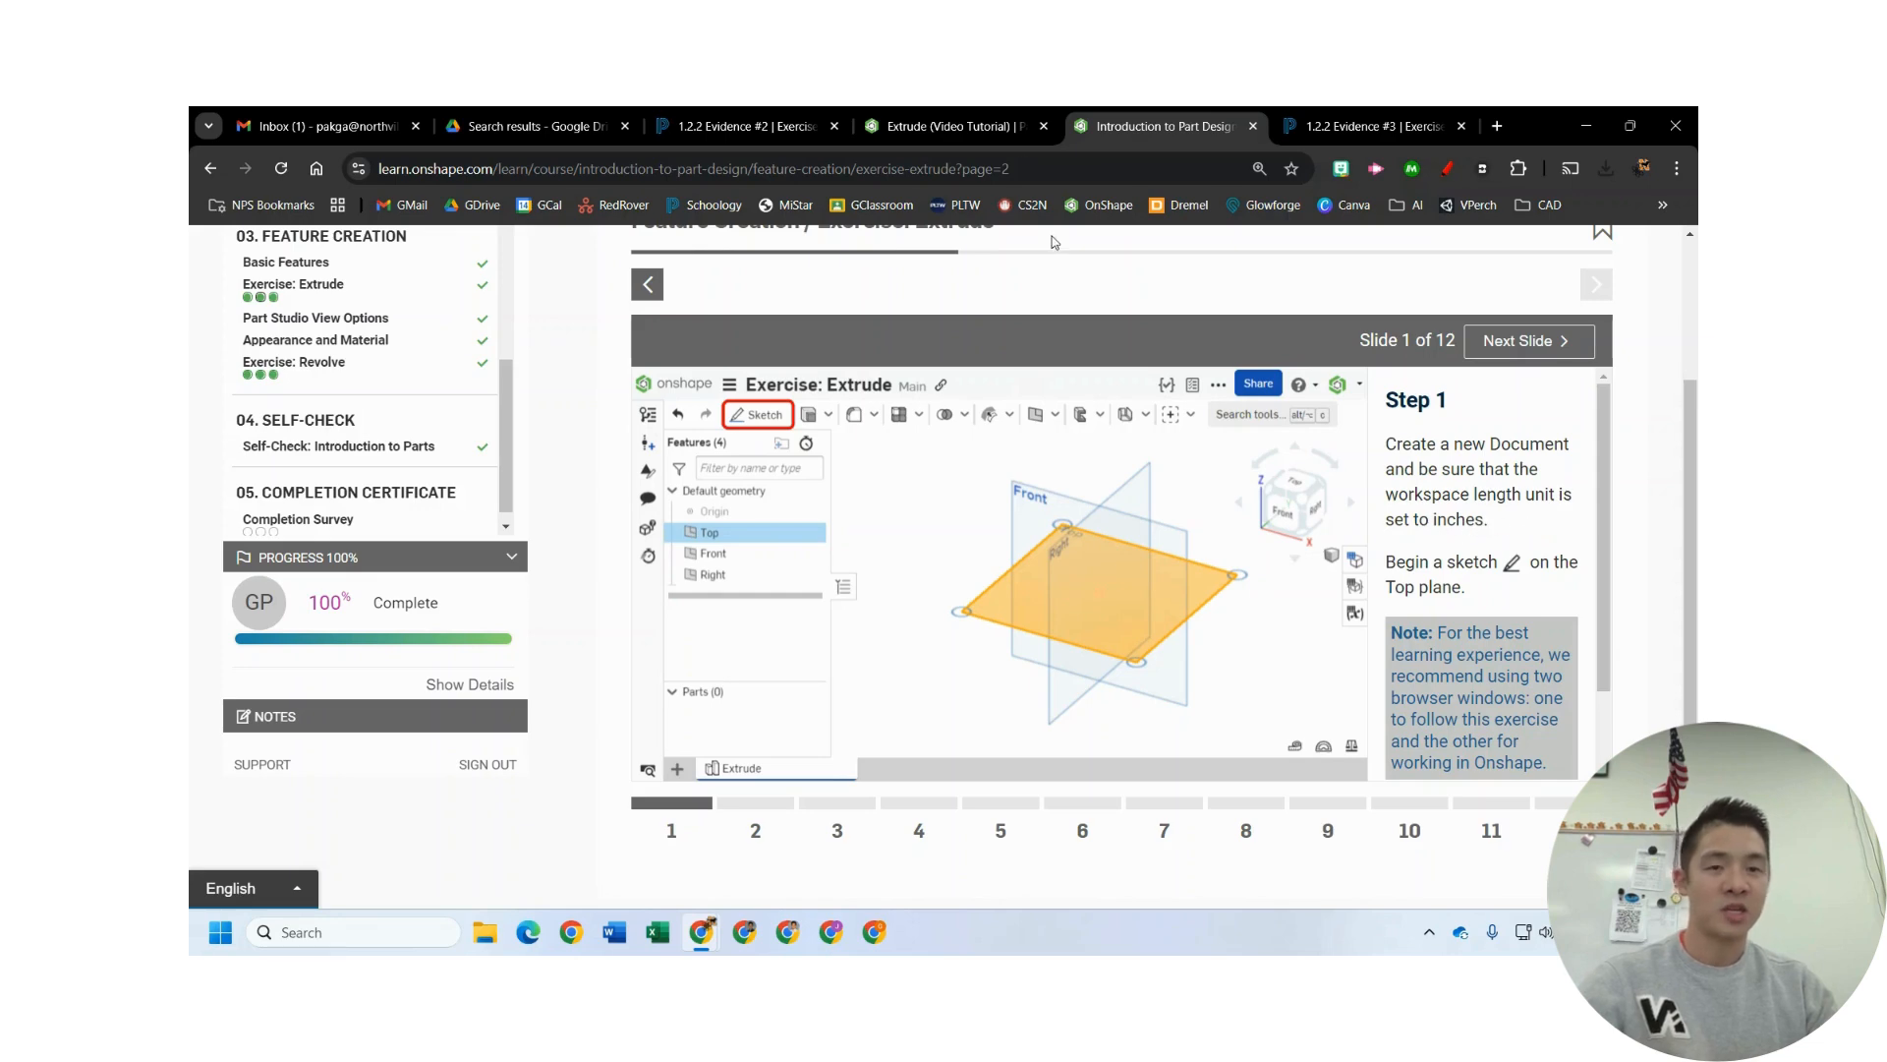
pyautogui.click(991, 124)
# - Check the document's default length unit in the workspace units and accept the settings
pyautogui.click(308, 246)
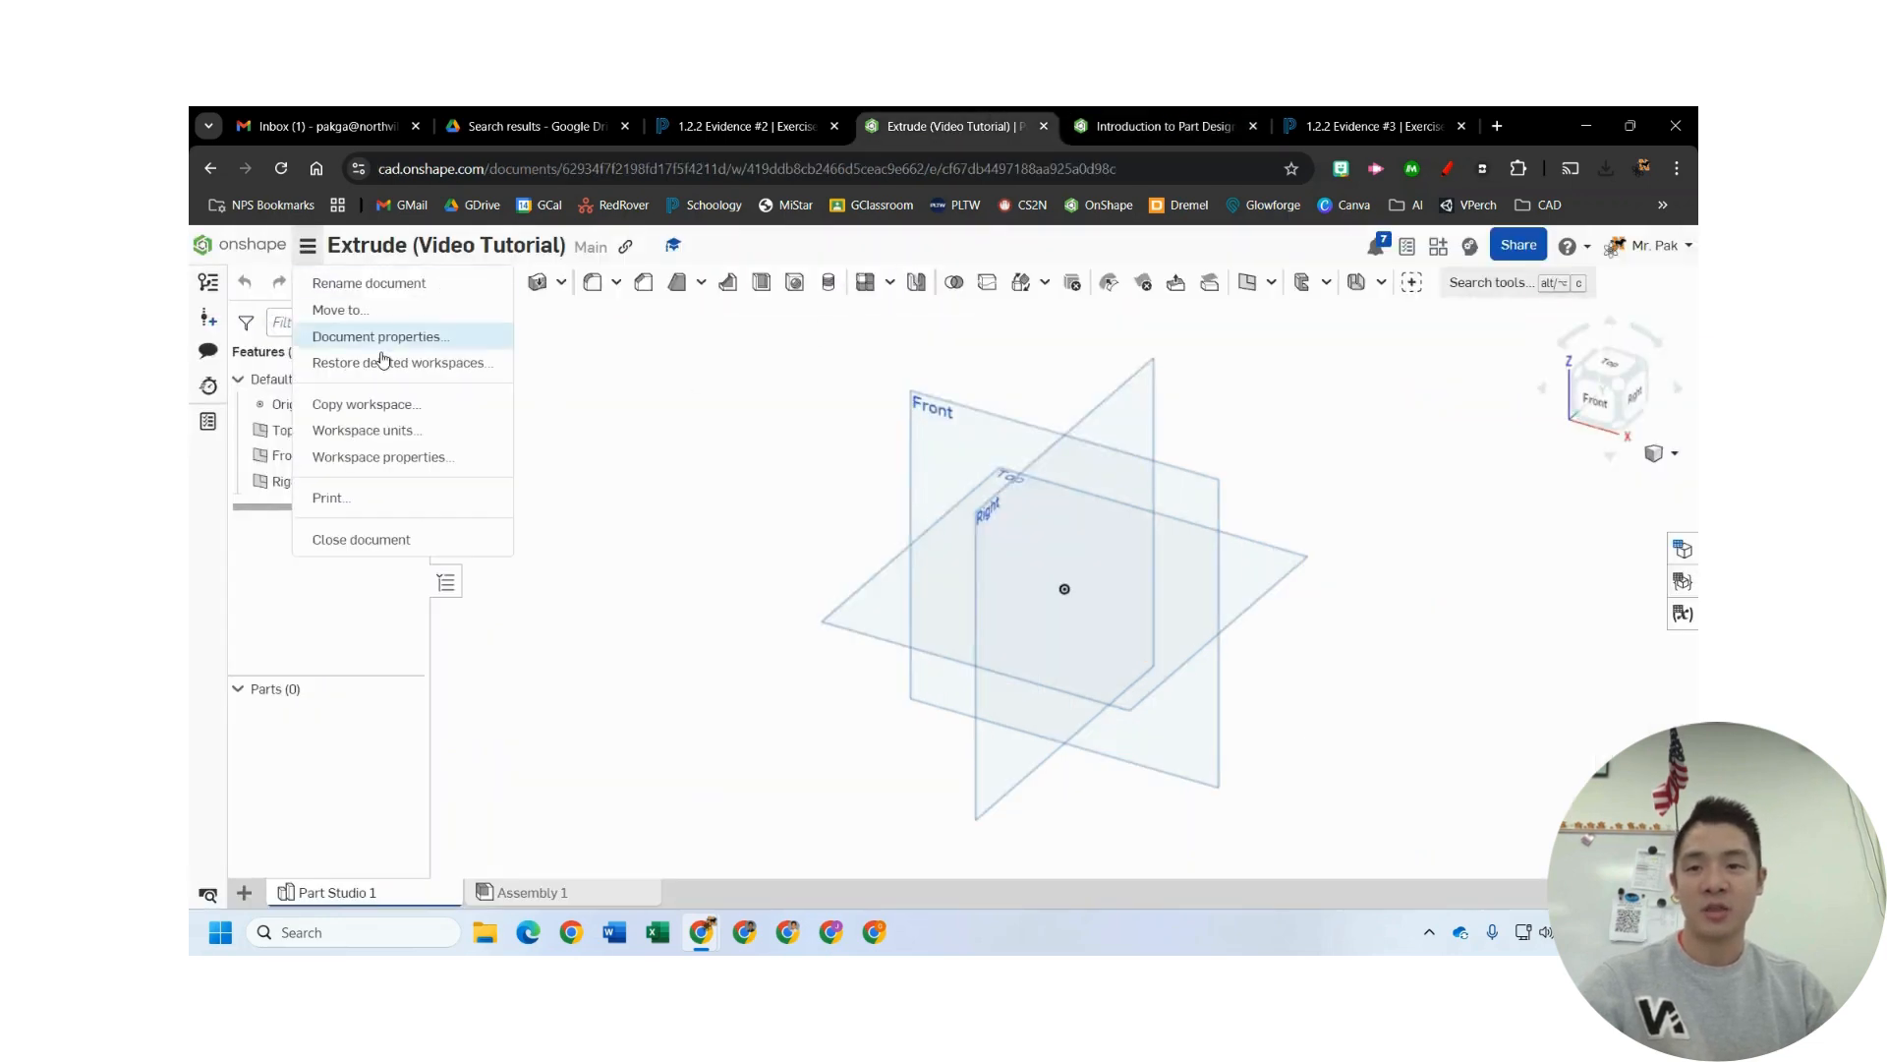
pyautogui.click(384, 429)
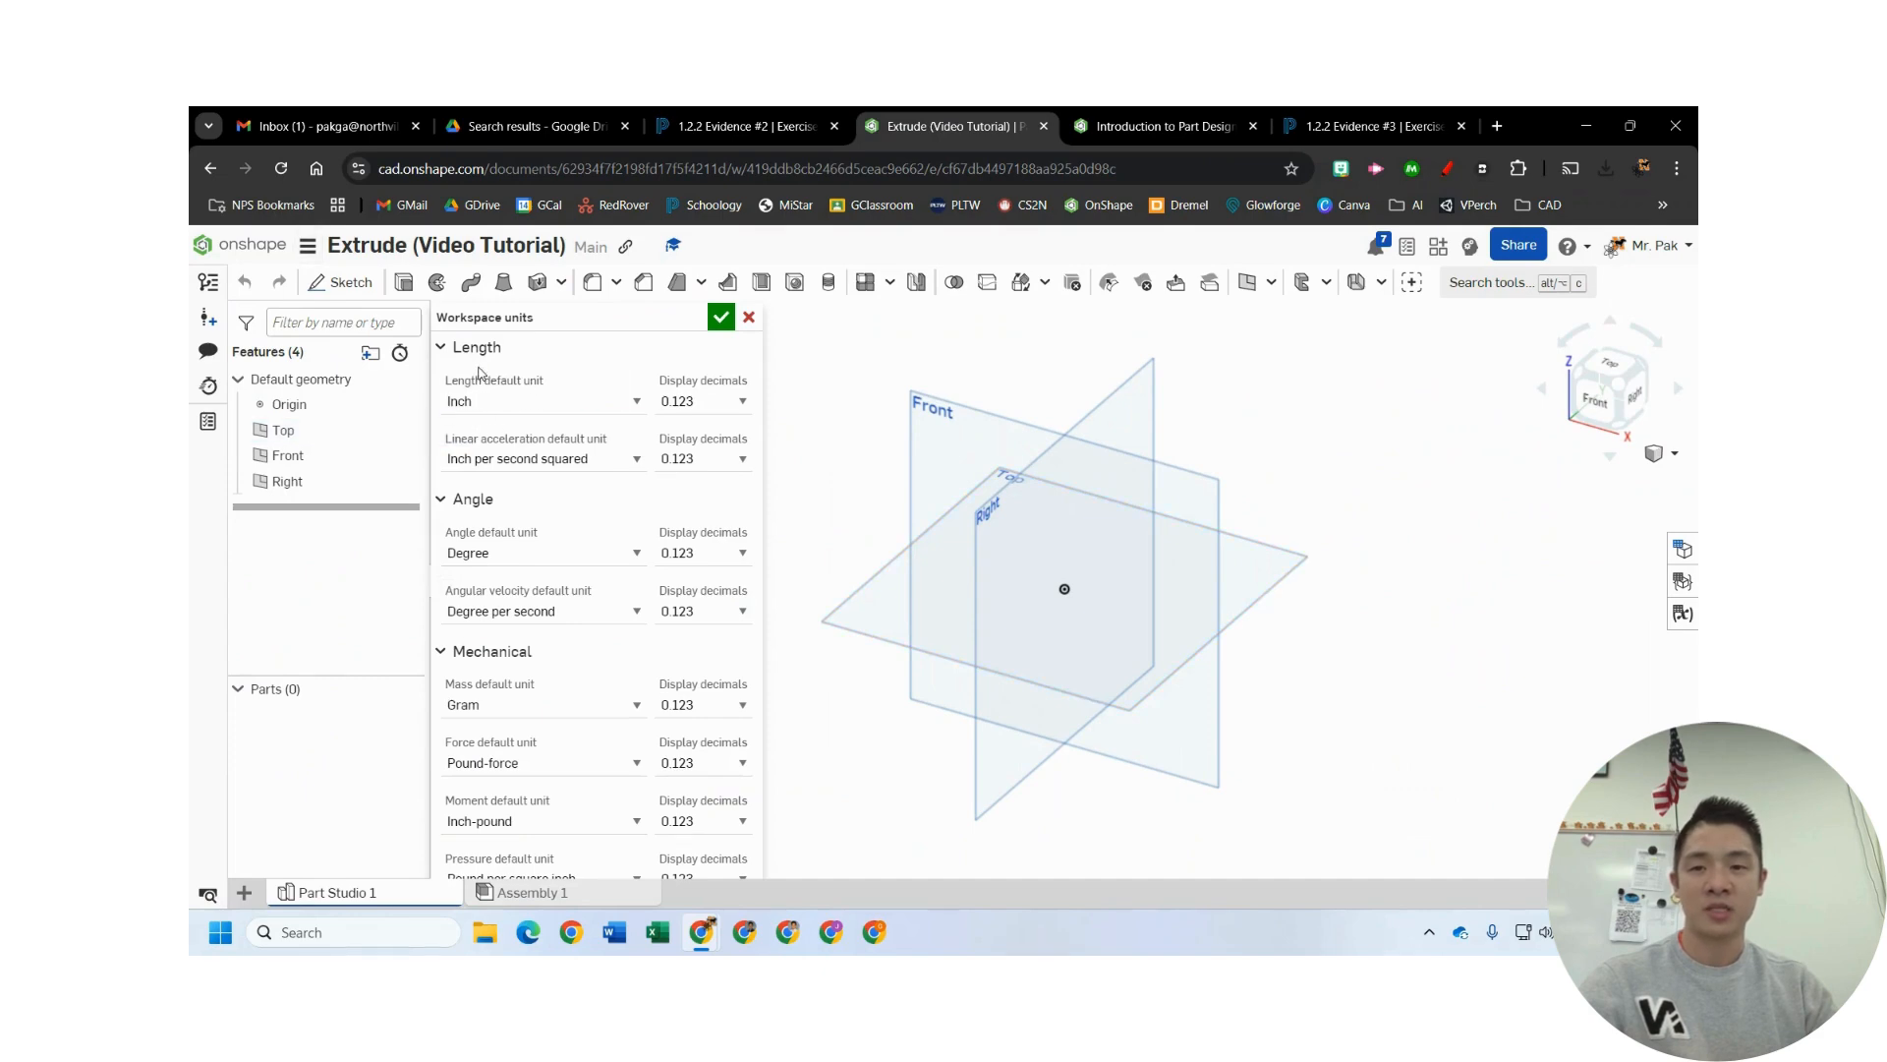
pyautogui.click(721, 316)
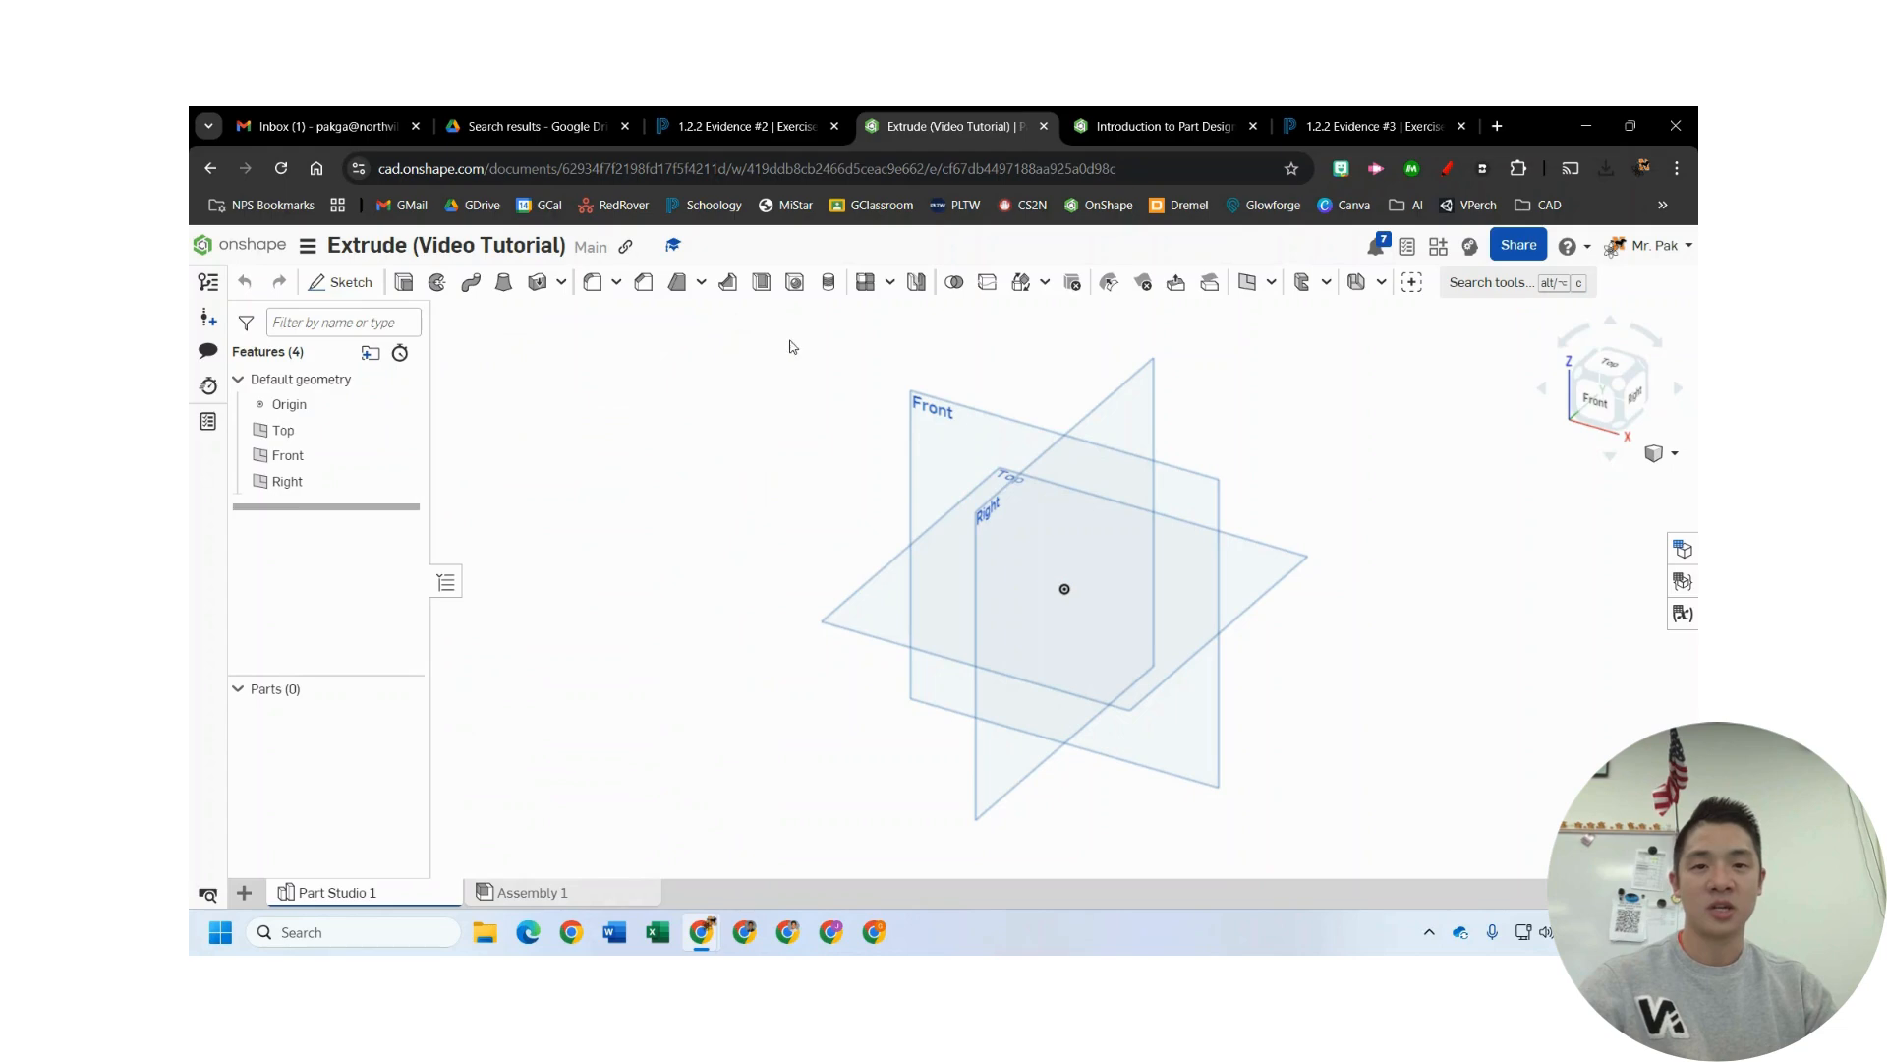
# - Consult Step 1 of the exercise and start a new sketch on the Top plane
pyautogui.click(1165, 126)
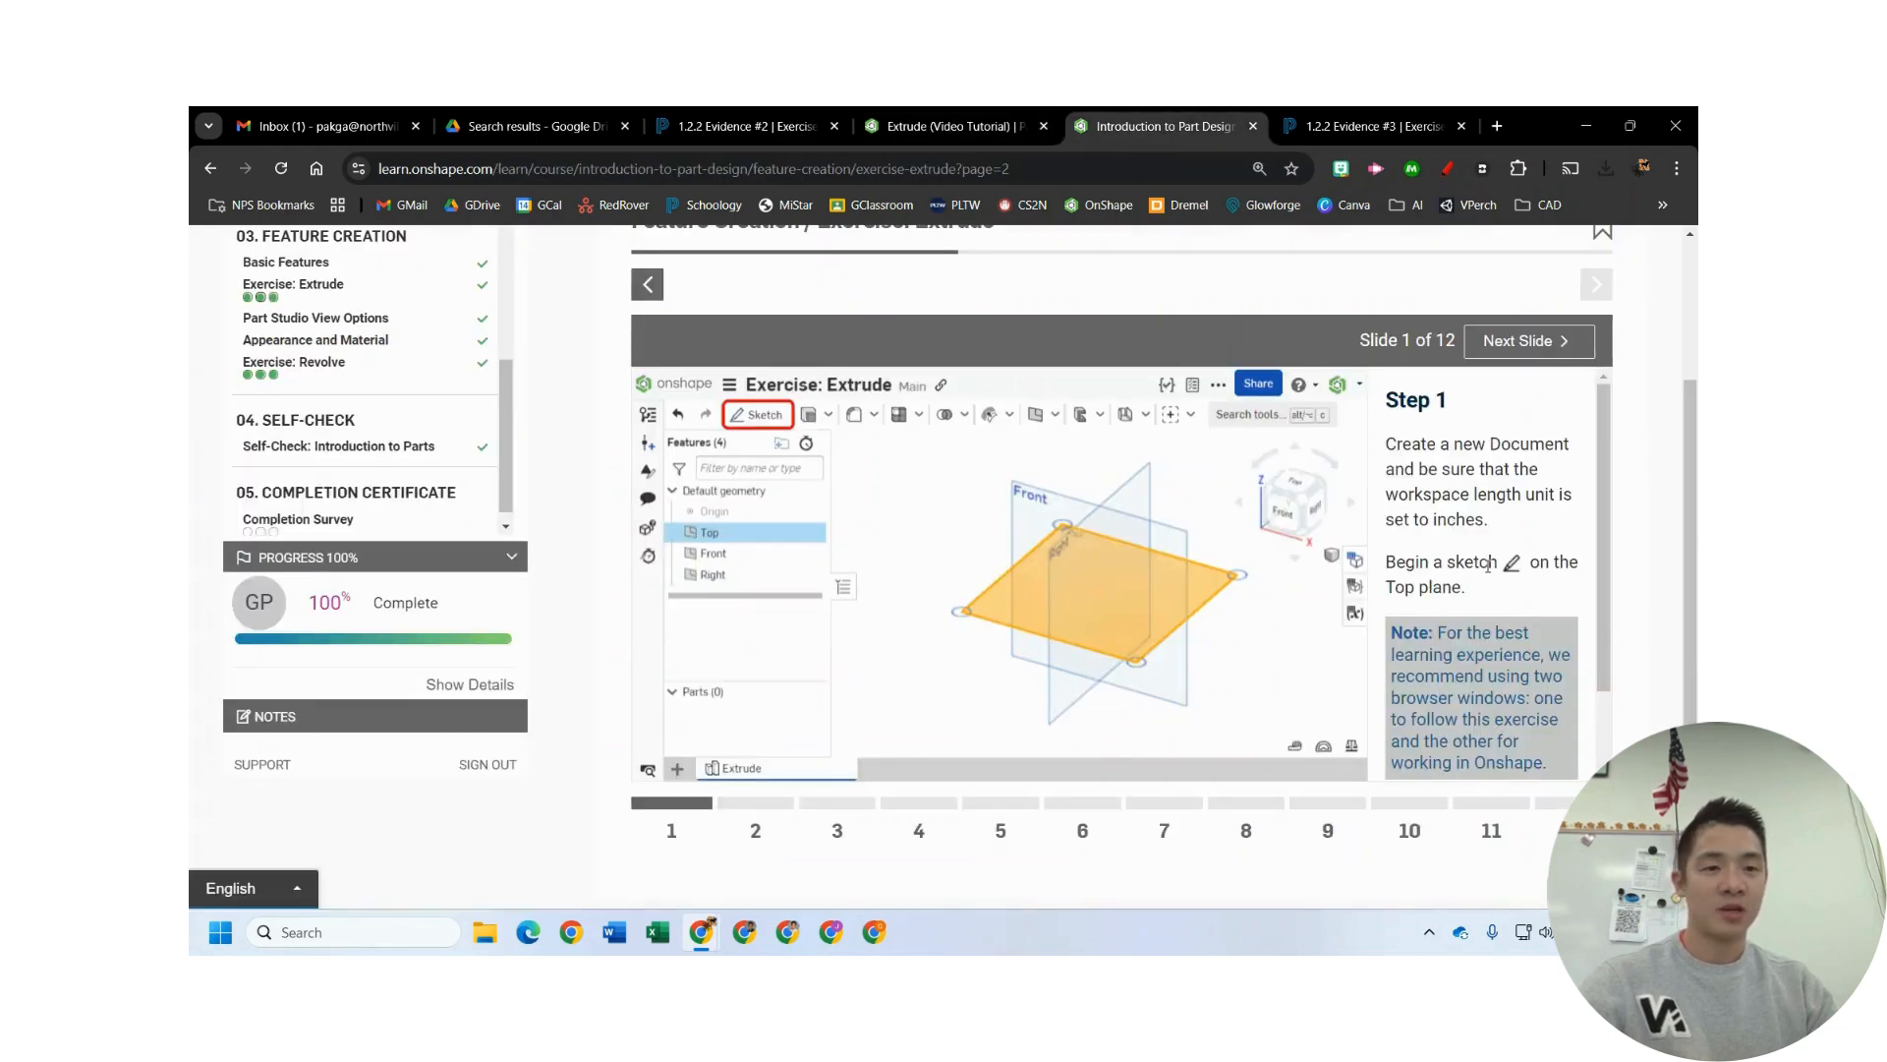
pyautogui.scroll(-1, 1488, 565)
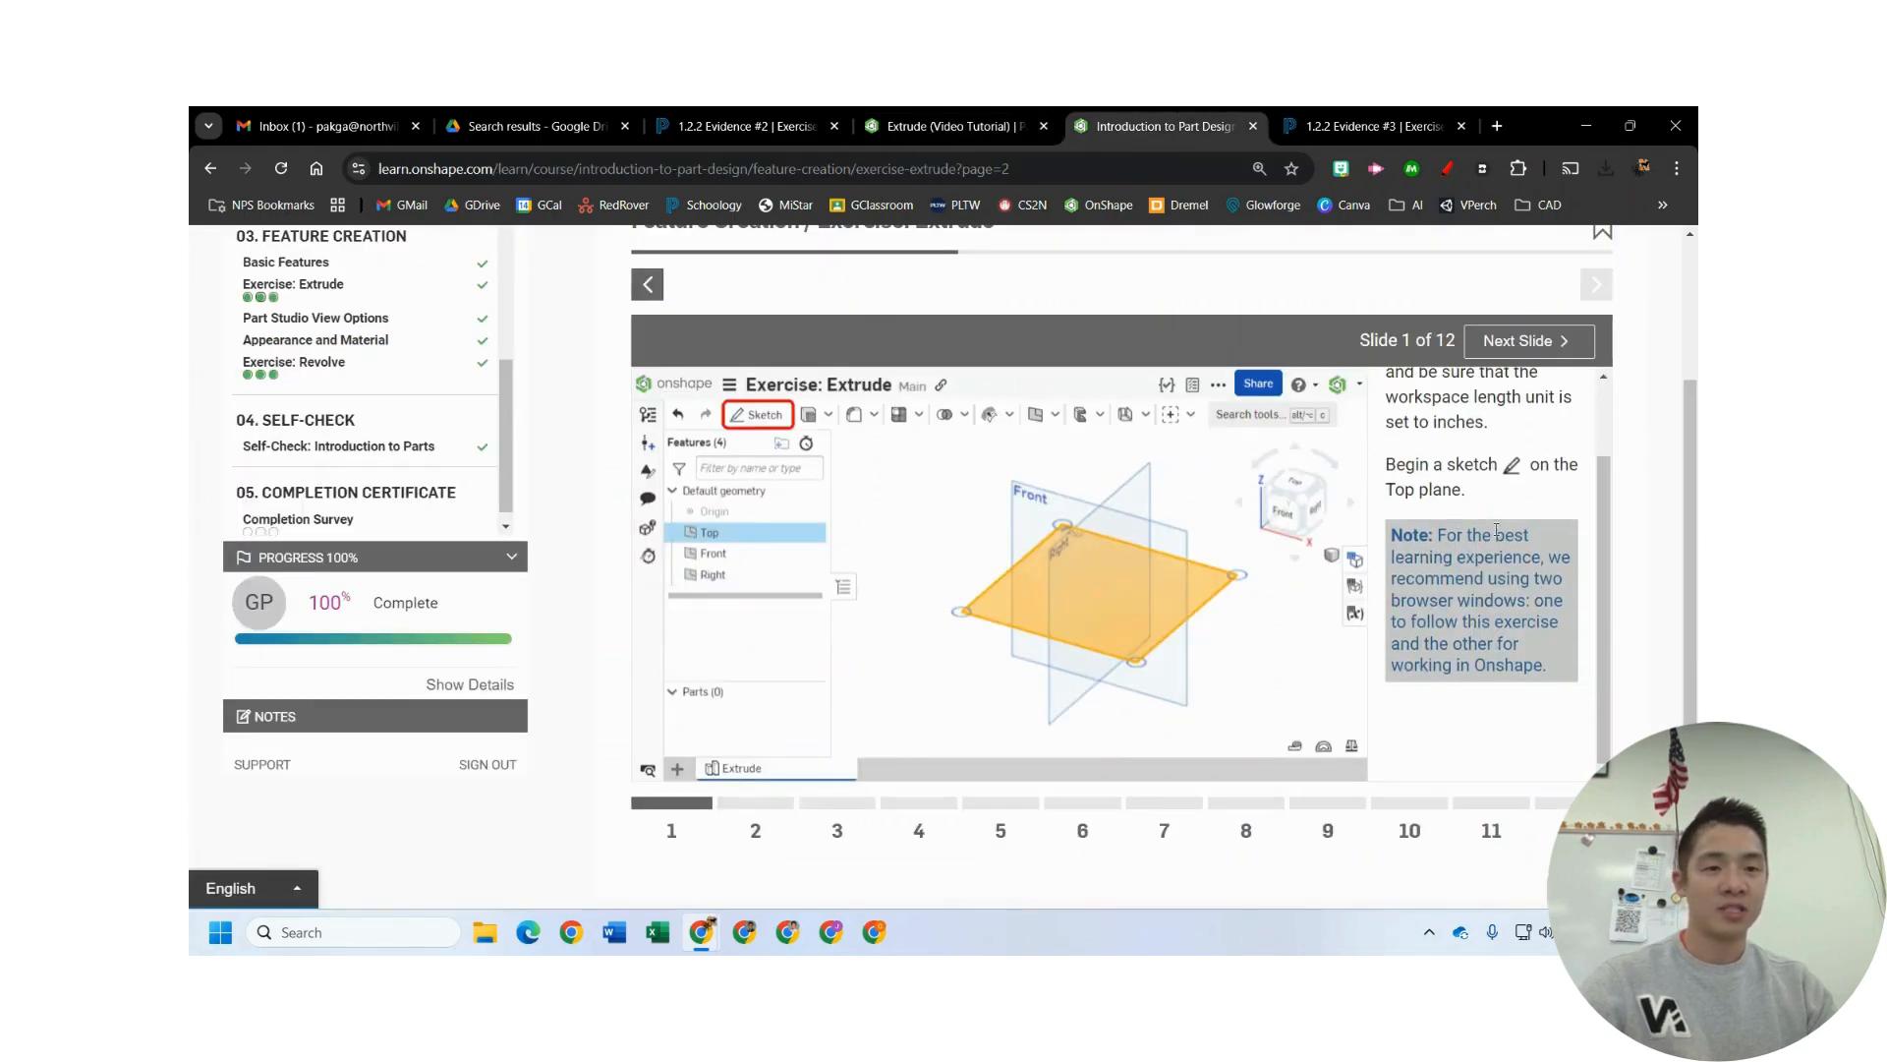
pyautogui.click(1018, 120)
pyautogui.click(332, 282)
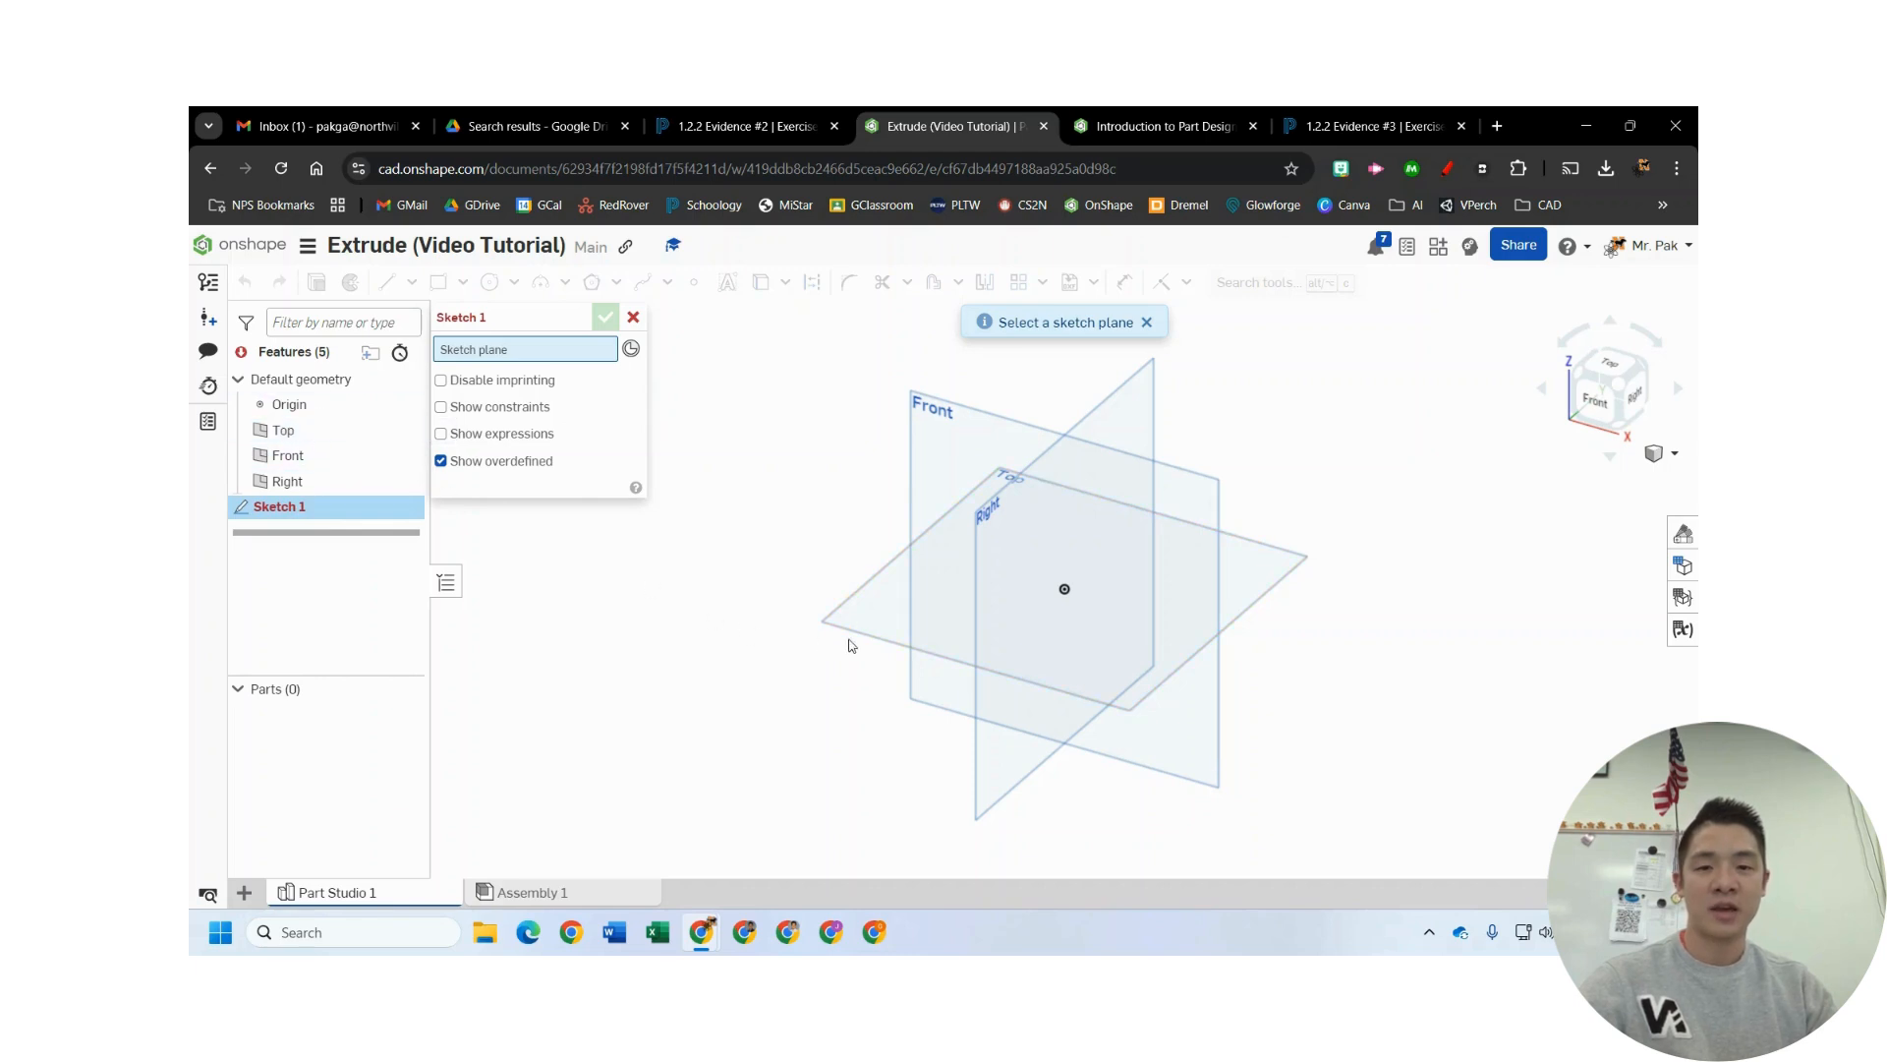
pyautogui.click(875, 625)
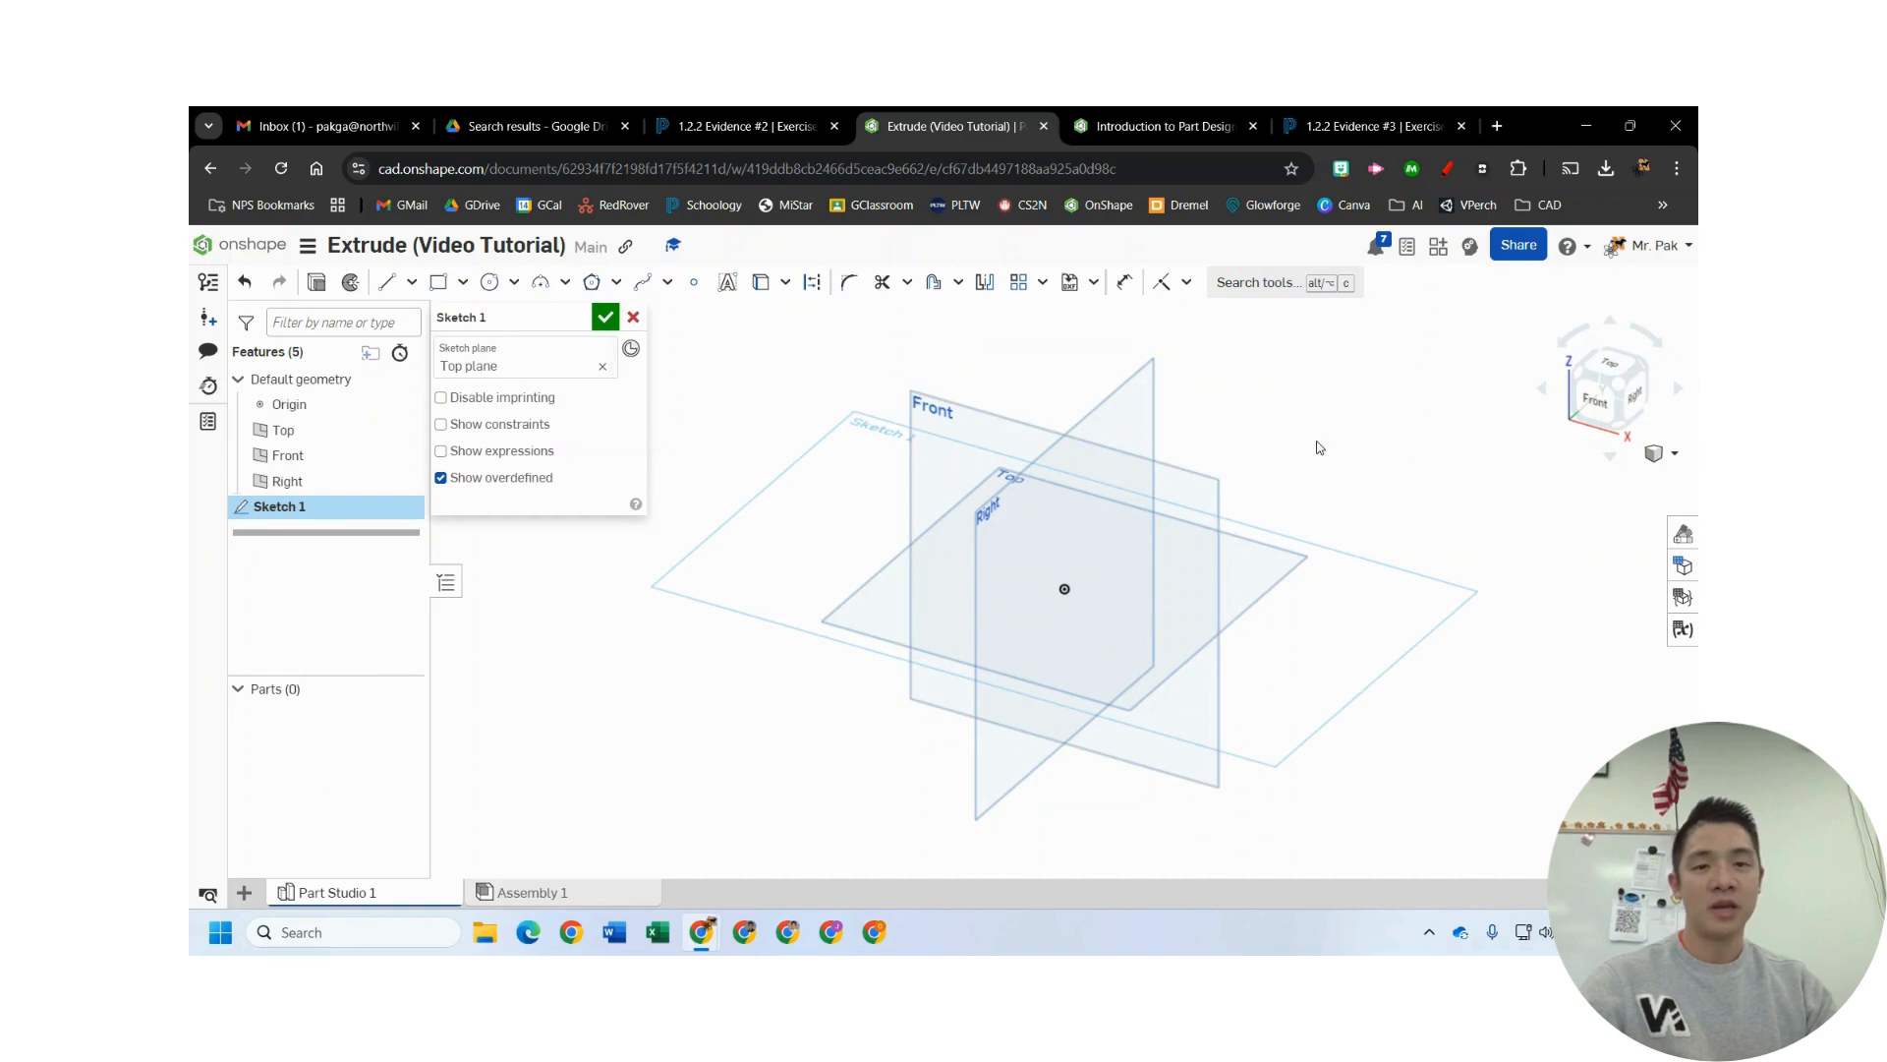
# - Following Step 2 of the exercise, sketch a corner rectangle about 2.03 by 1.44 in, with its upper-right corner on the origin
pyautogui.click(1608, 364)
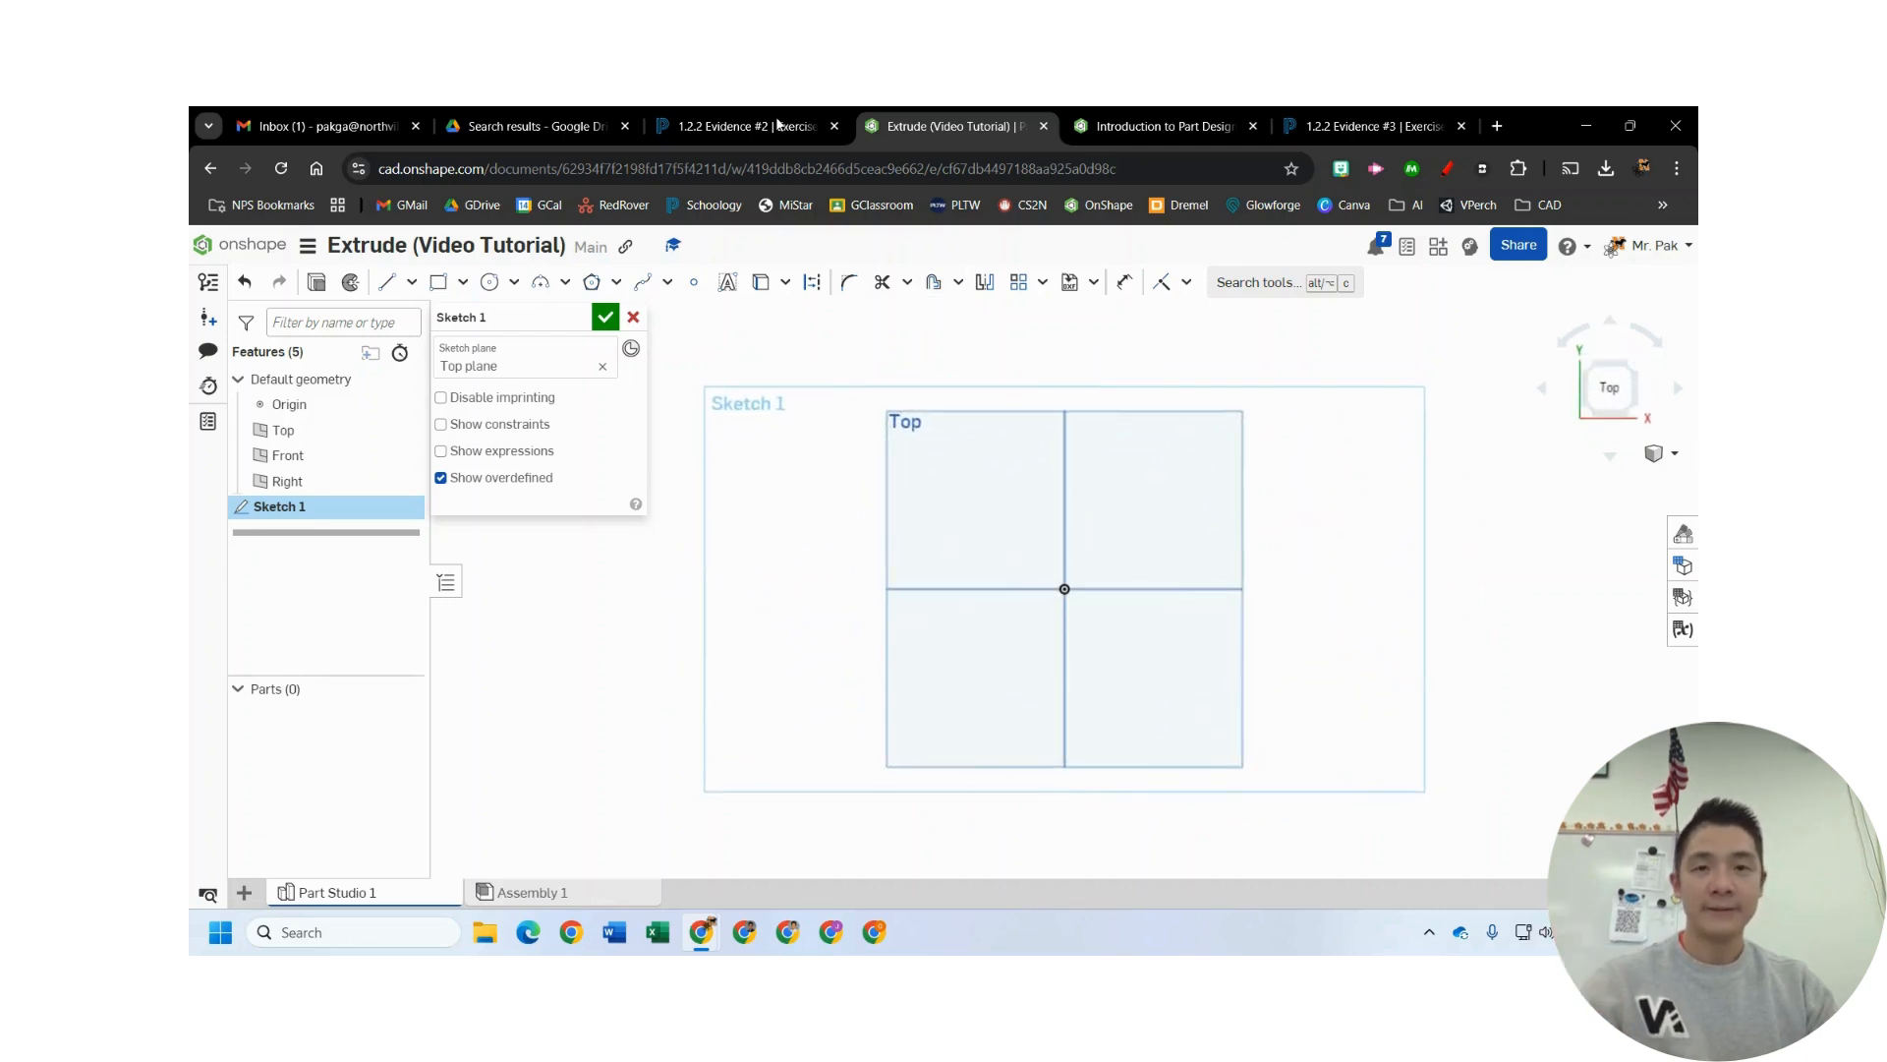
pyautogui.click(1140, 144)
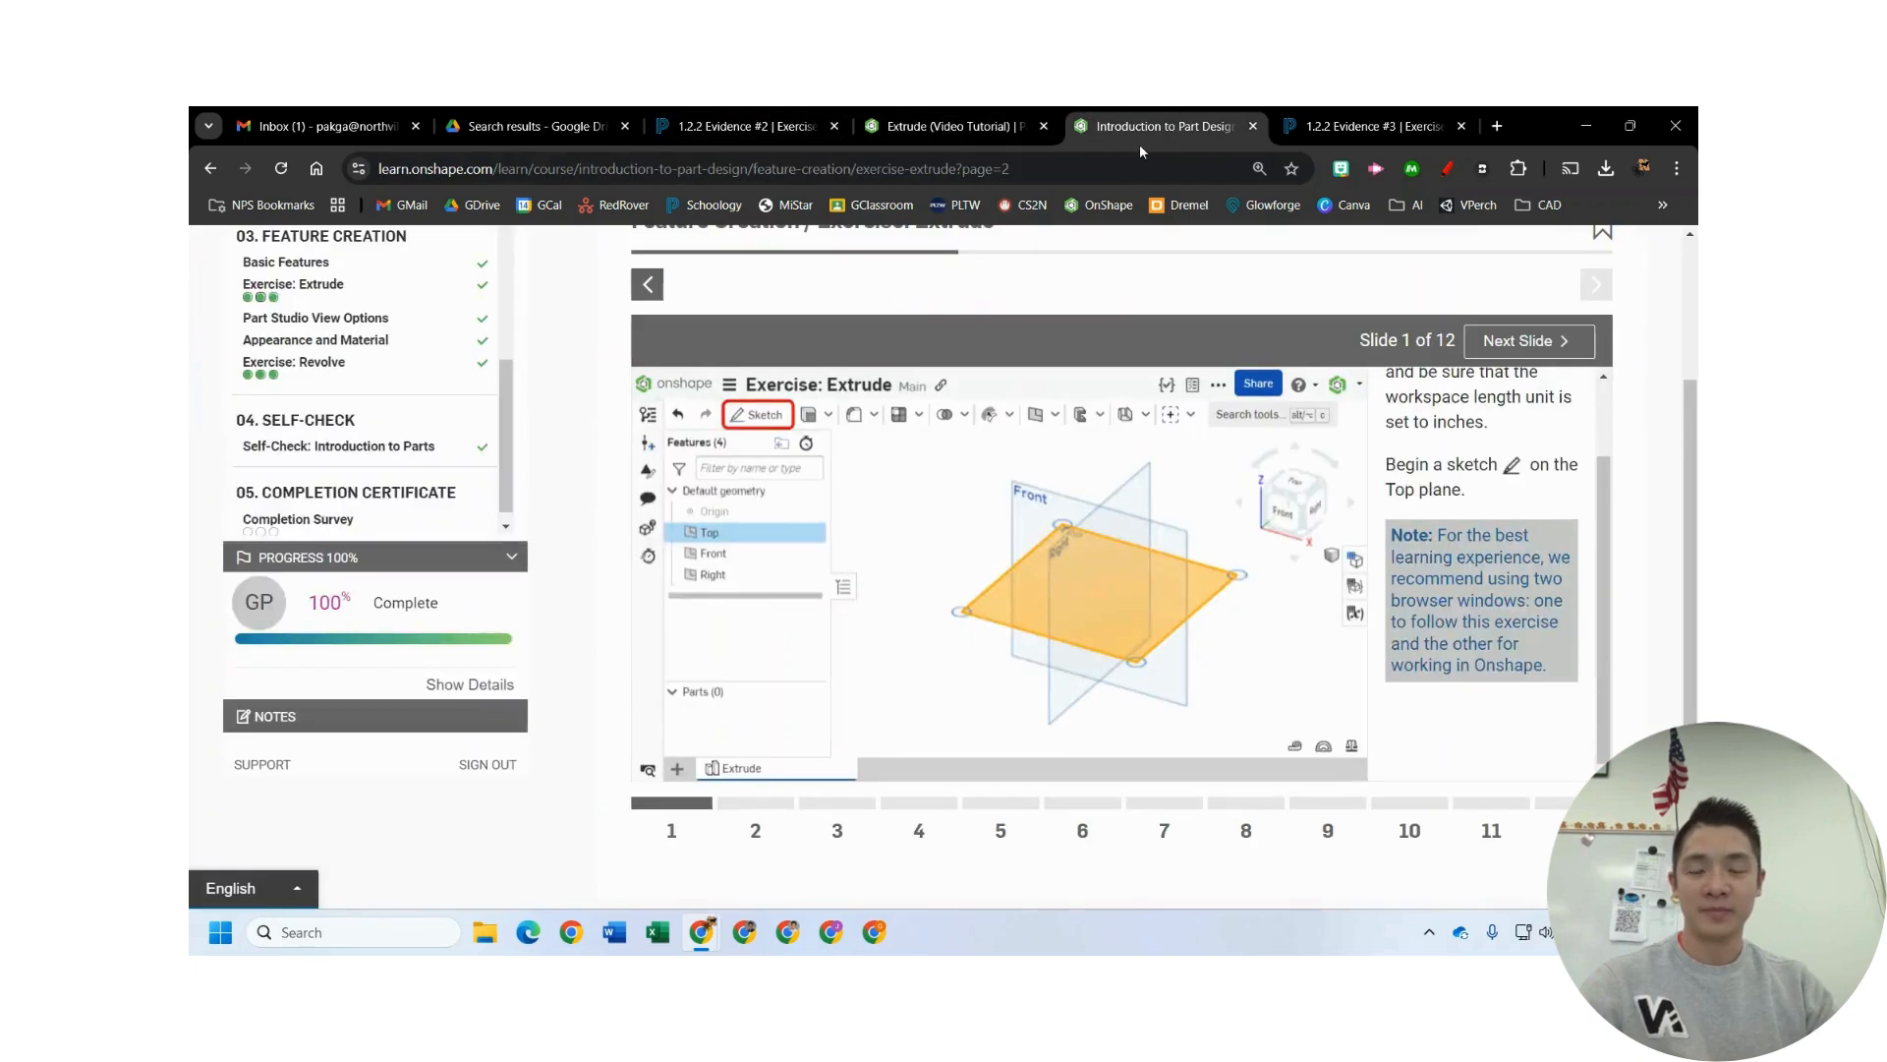
pyautogui.click(1518, 341)
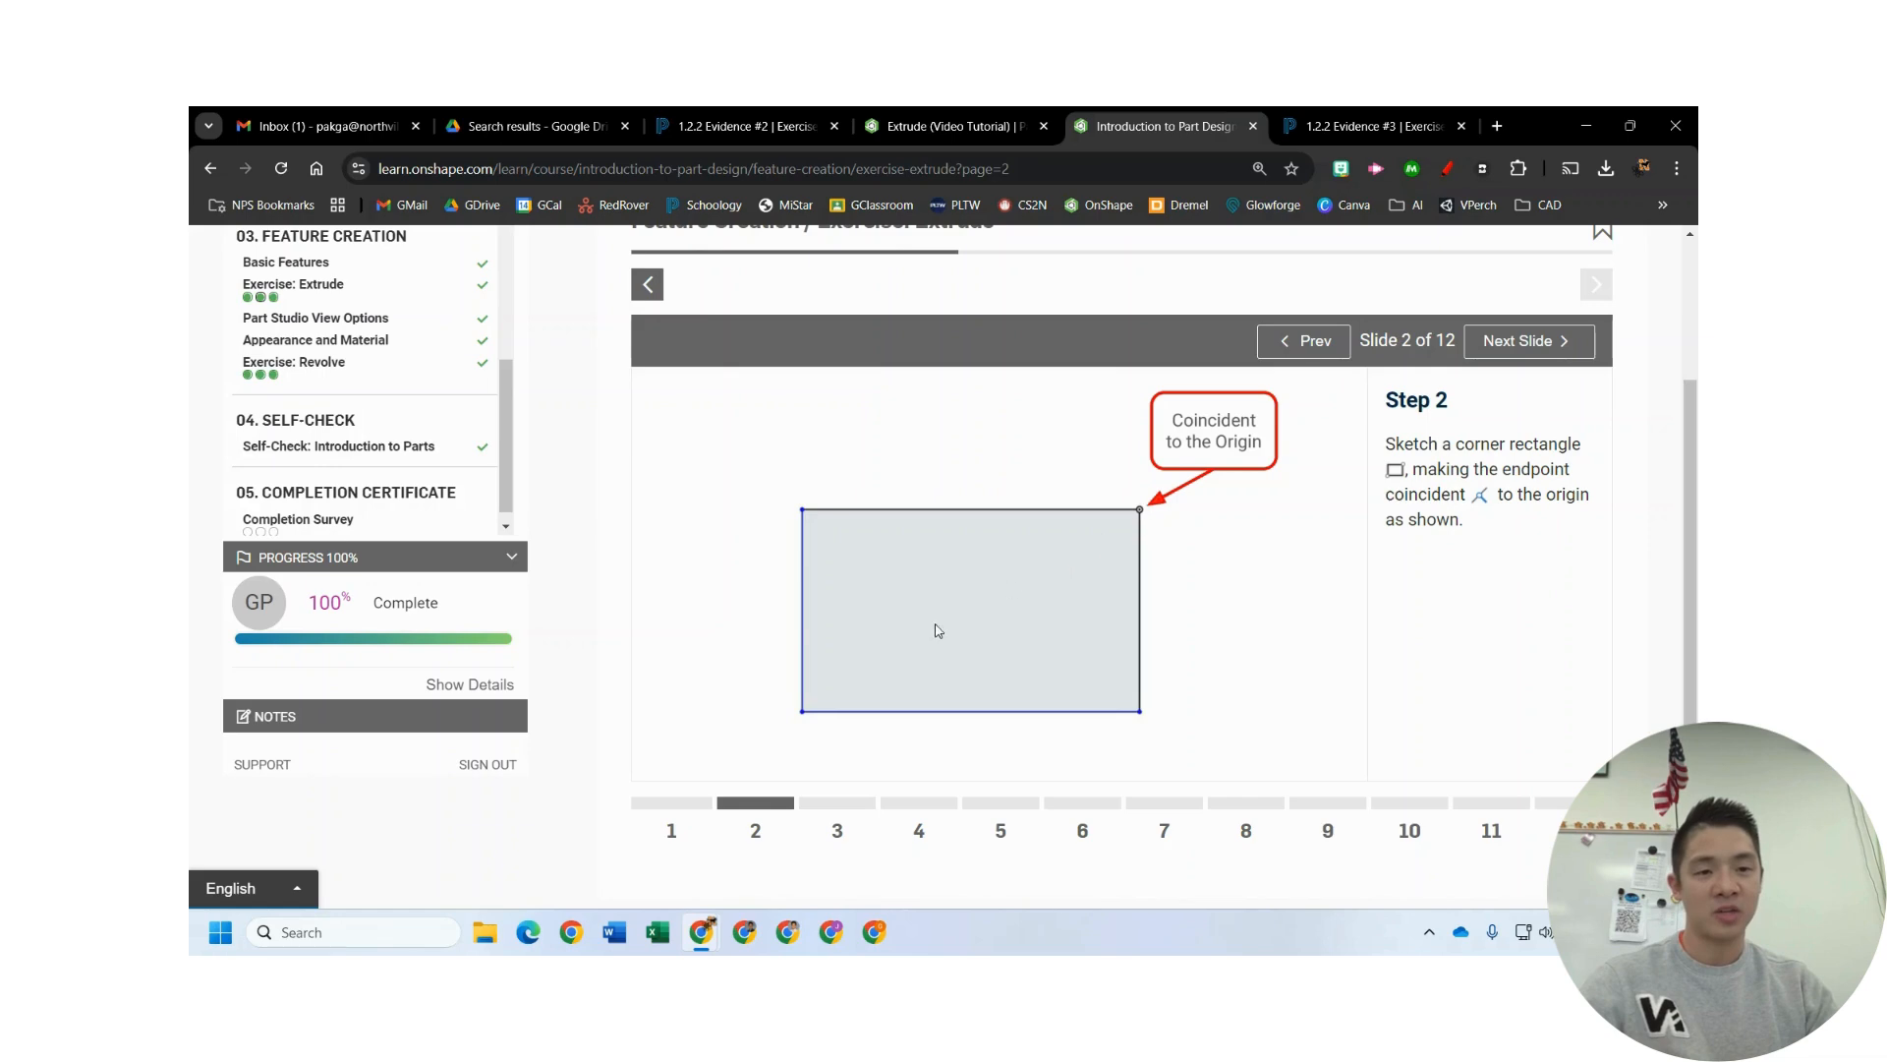
pyautogui.click(959, 118)
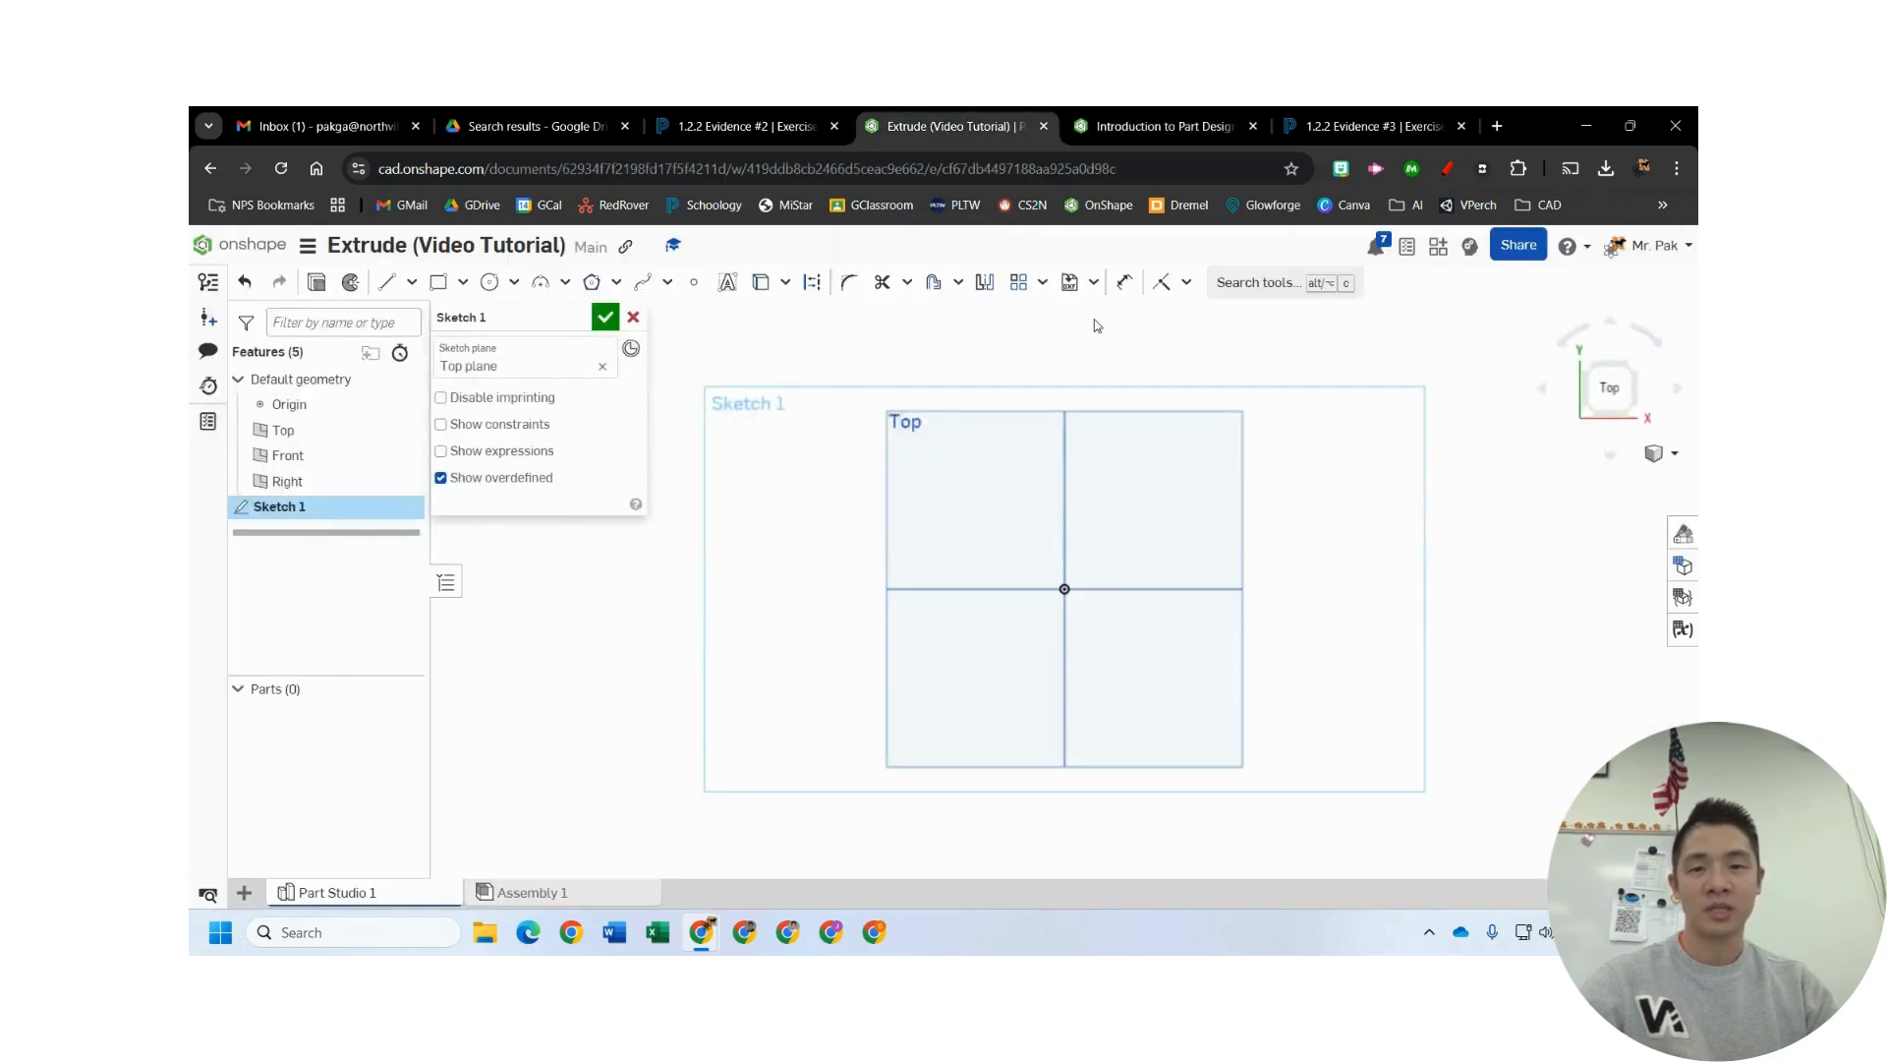
pyautogui.click(438, 282)
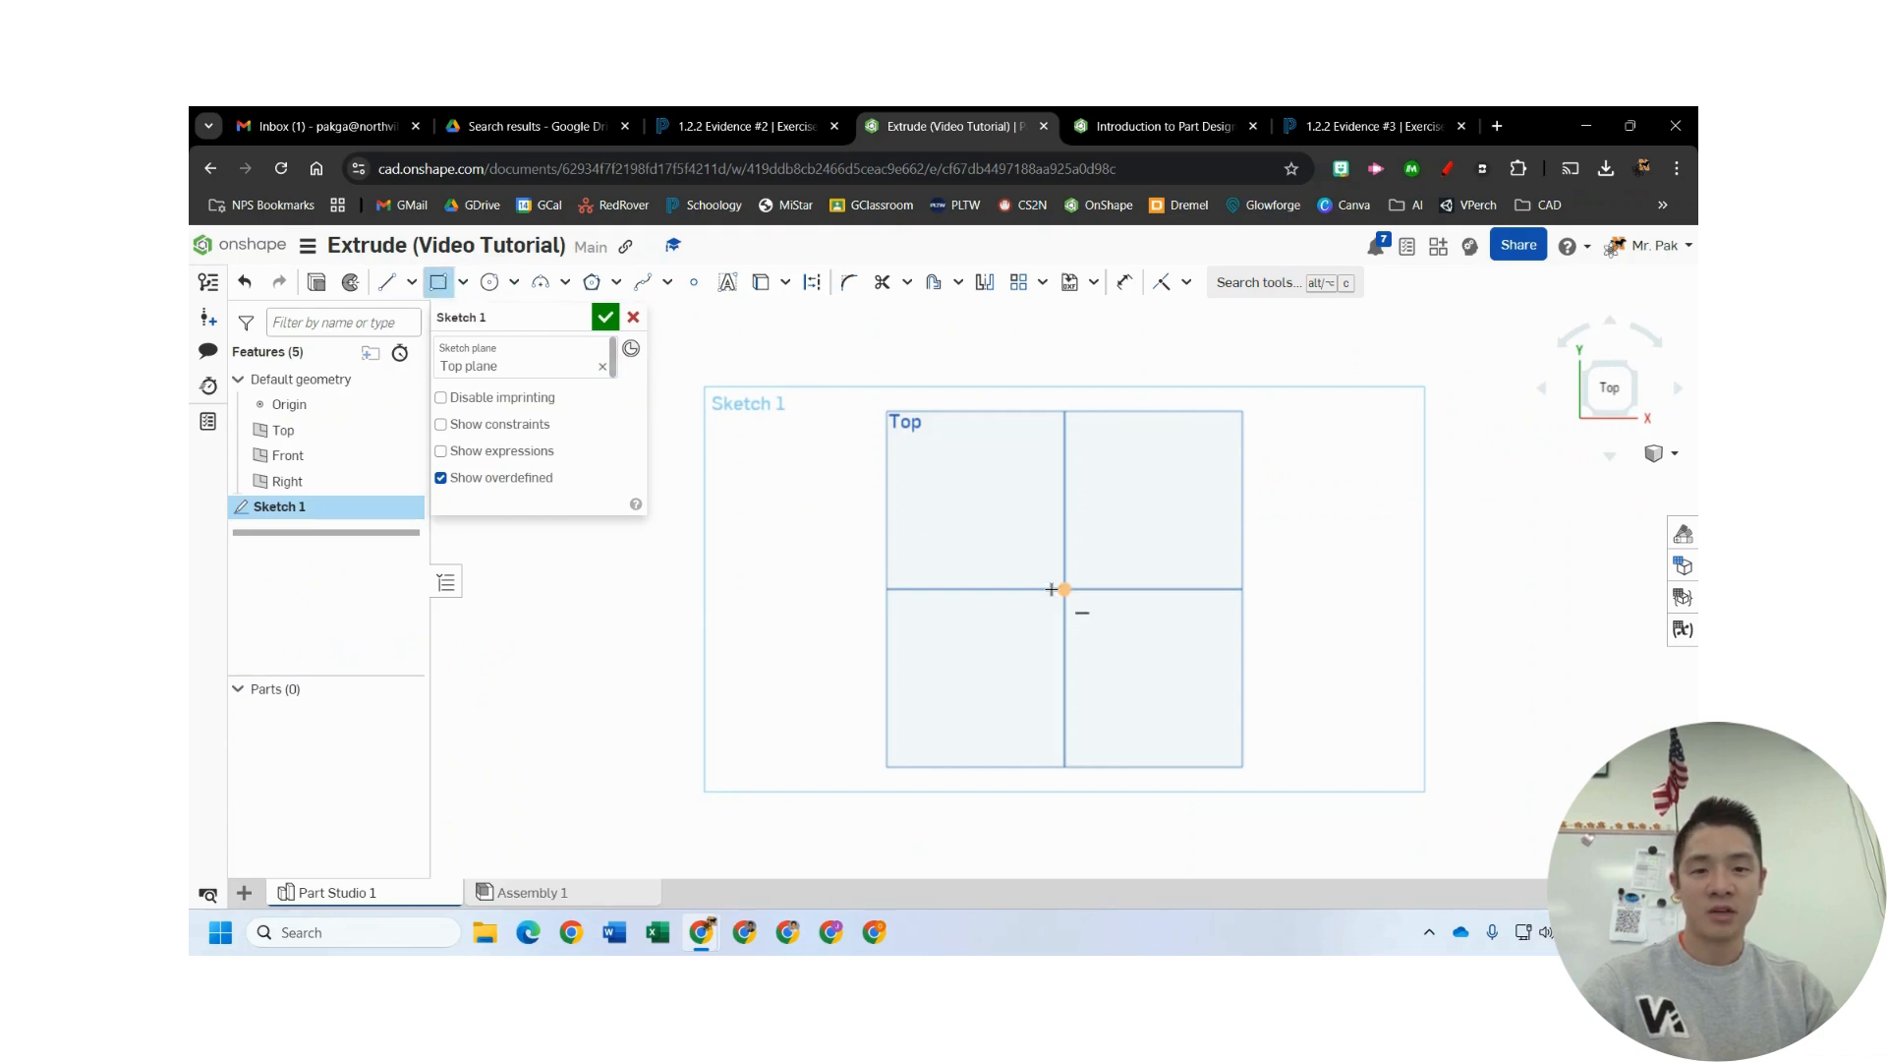
pyautogui.click(1065, 588)
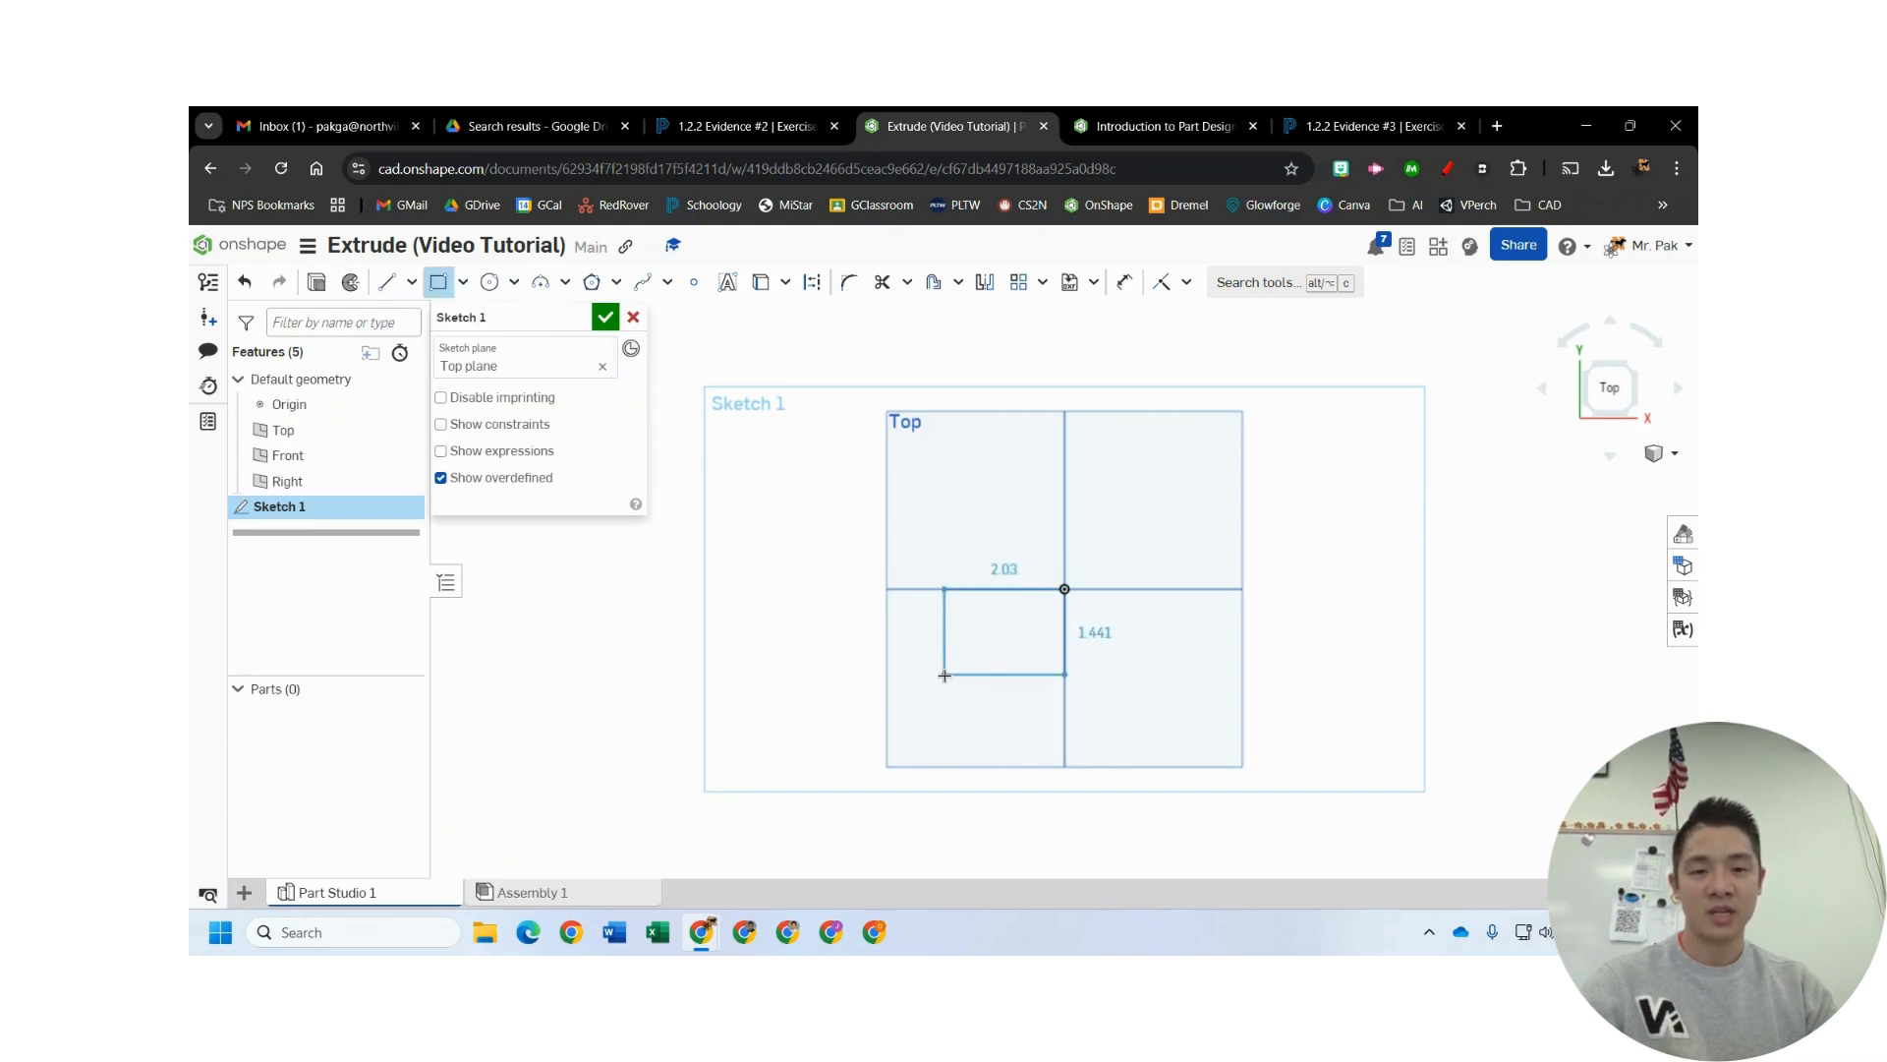
pyautogui.click(945, 672)
pyautogui.scroll(2, 1026, 670)
# - Following Step 3 of the exercise, sketch a line from the midpoint of the rectangle's left side to the midpoint of its bottom side
pyautogui.click(1160, 125)
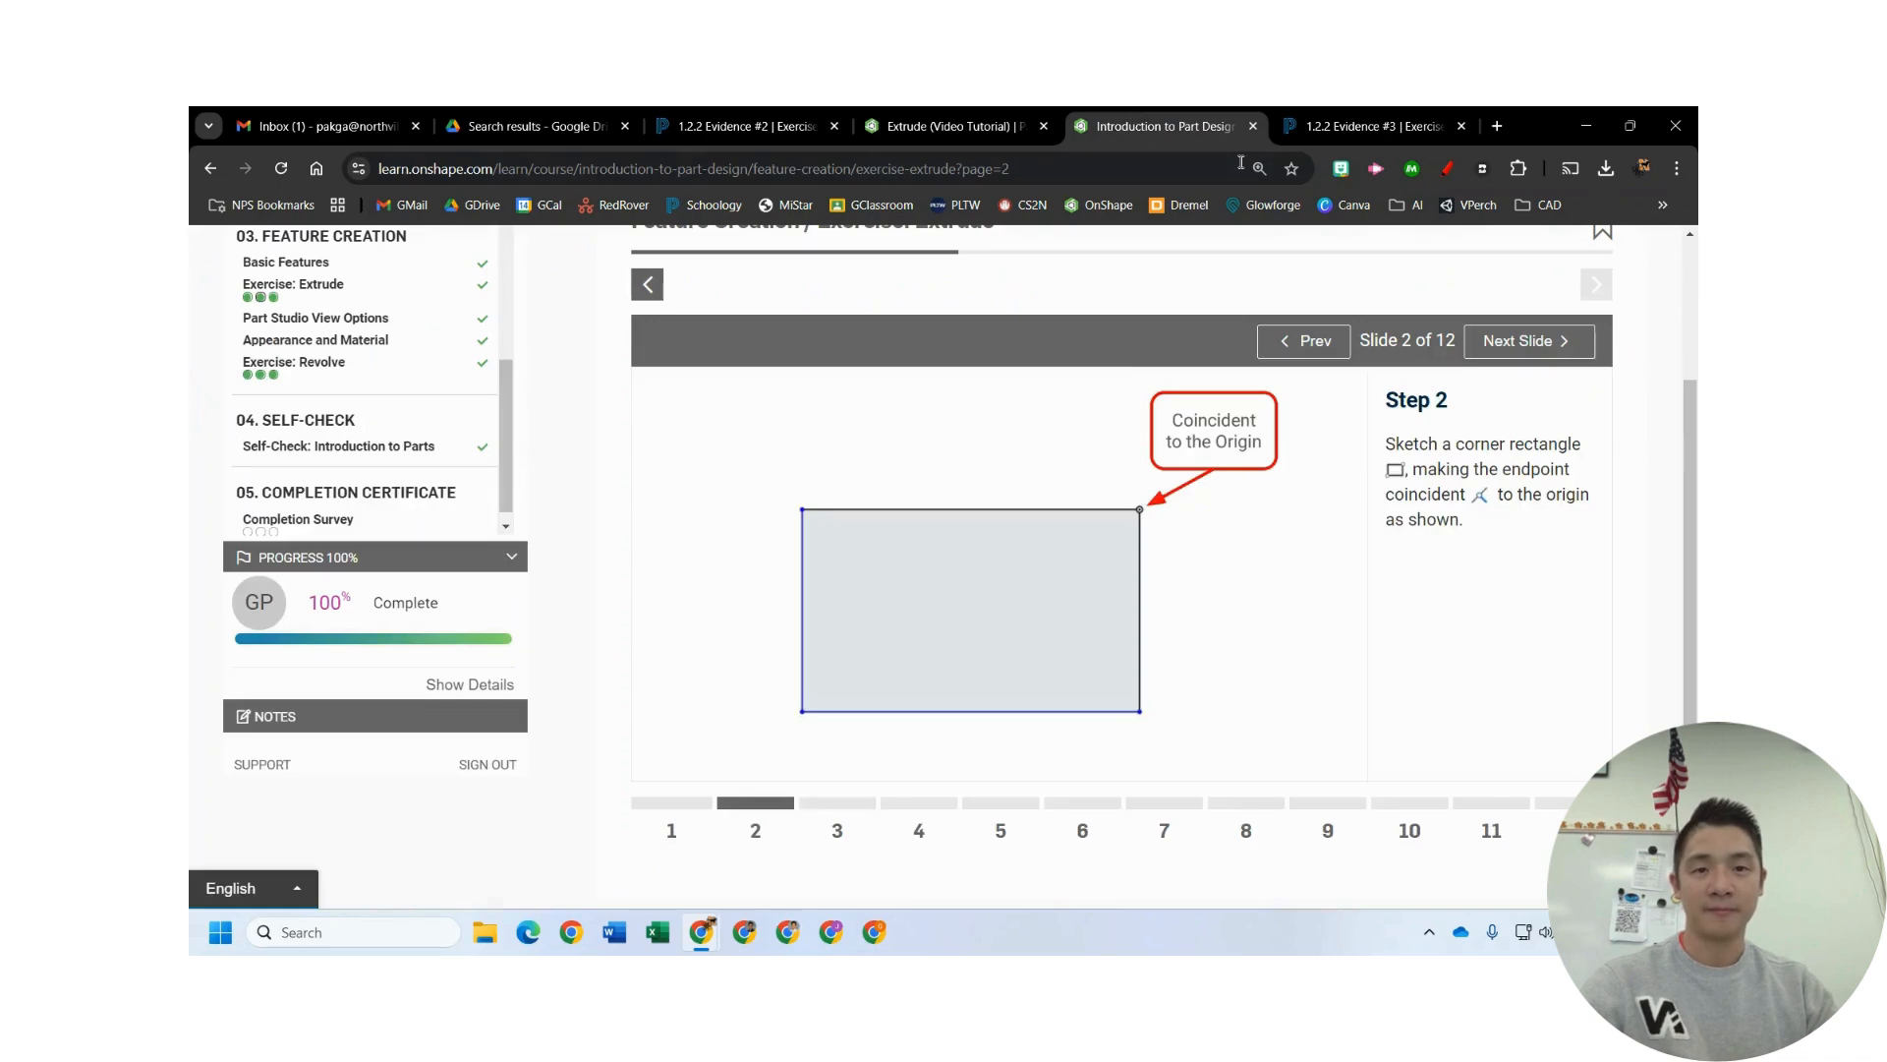
pyautogui.click(1539, 344)
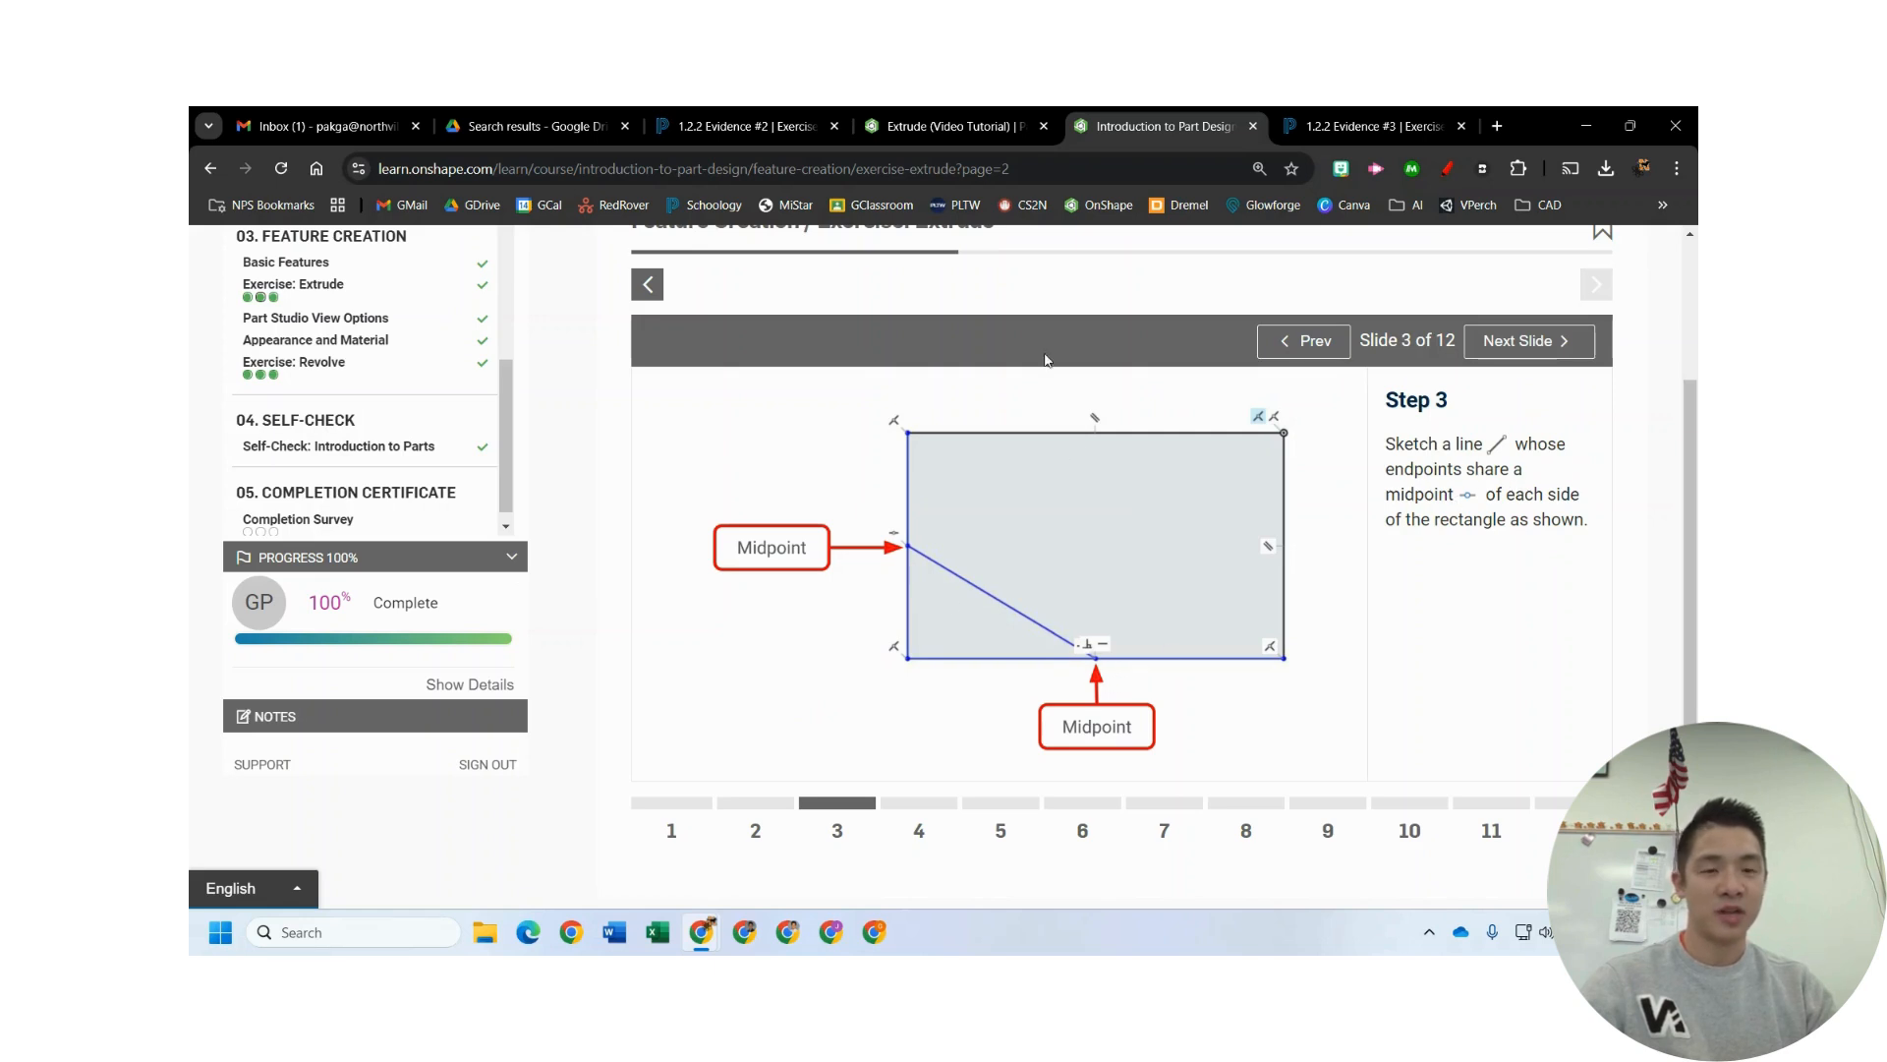
pyautogui.click(1027, 130)
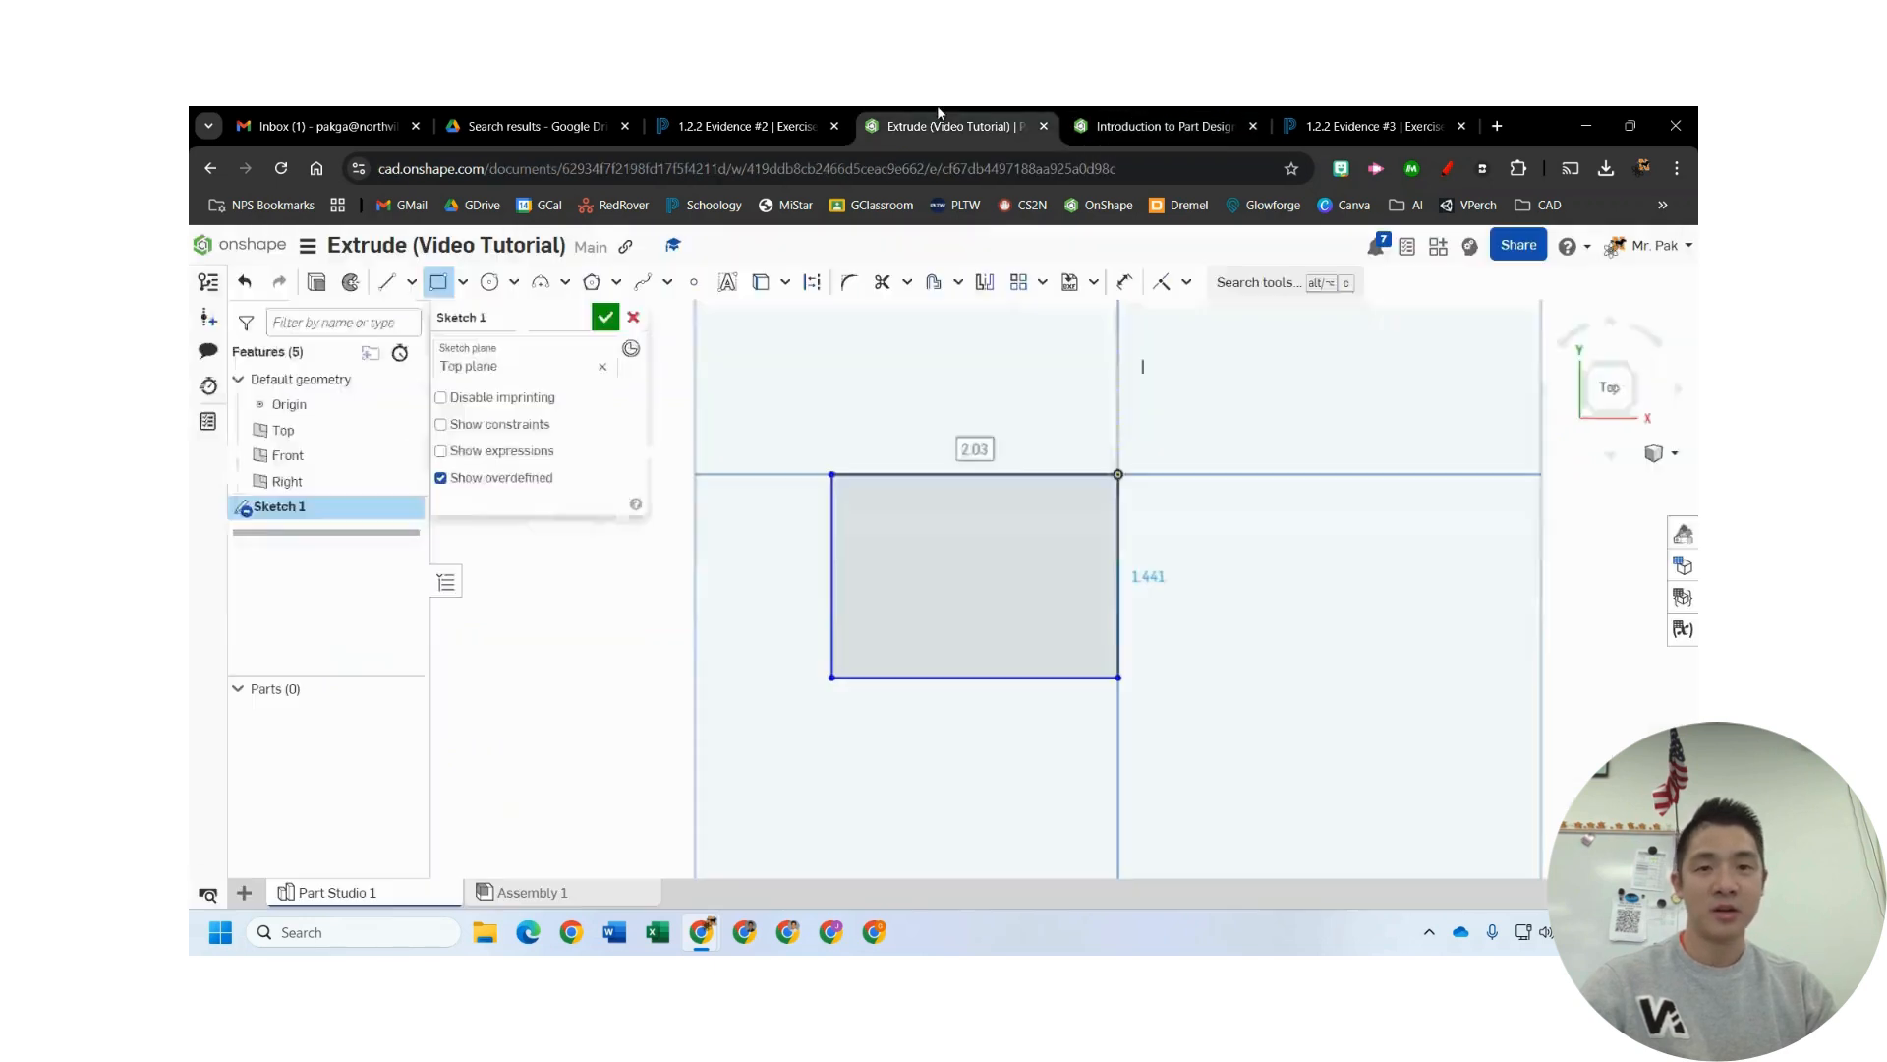
pyautogui.click(389, 284)
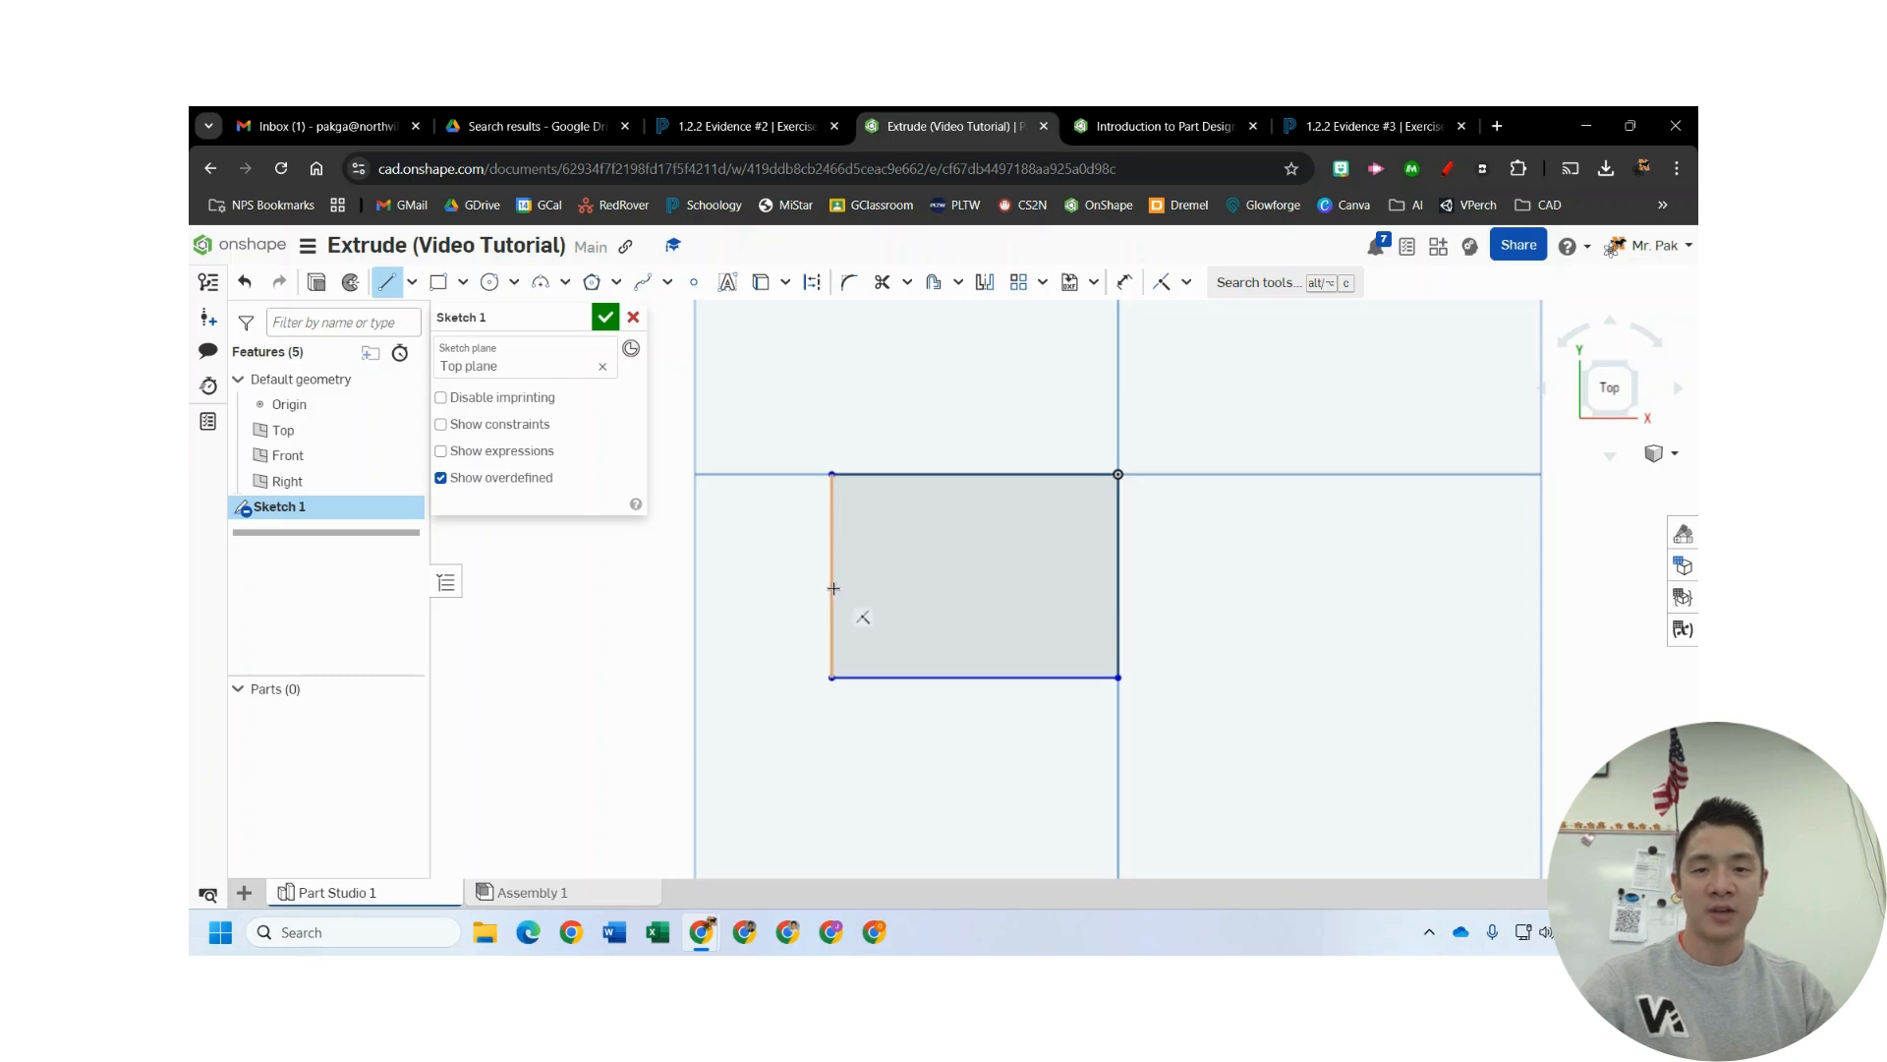
pyautogui.scroll(3, 833, 576)
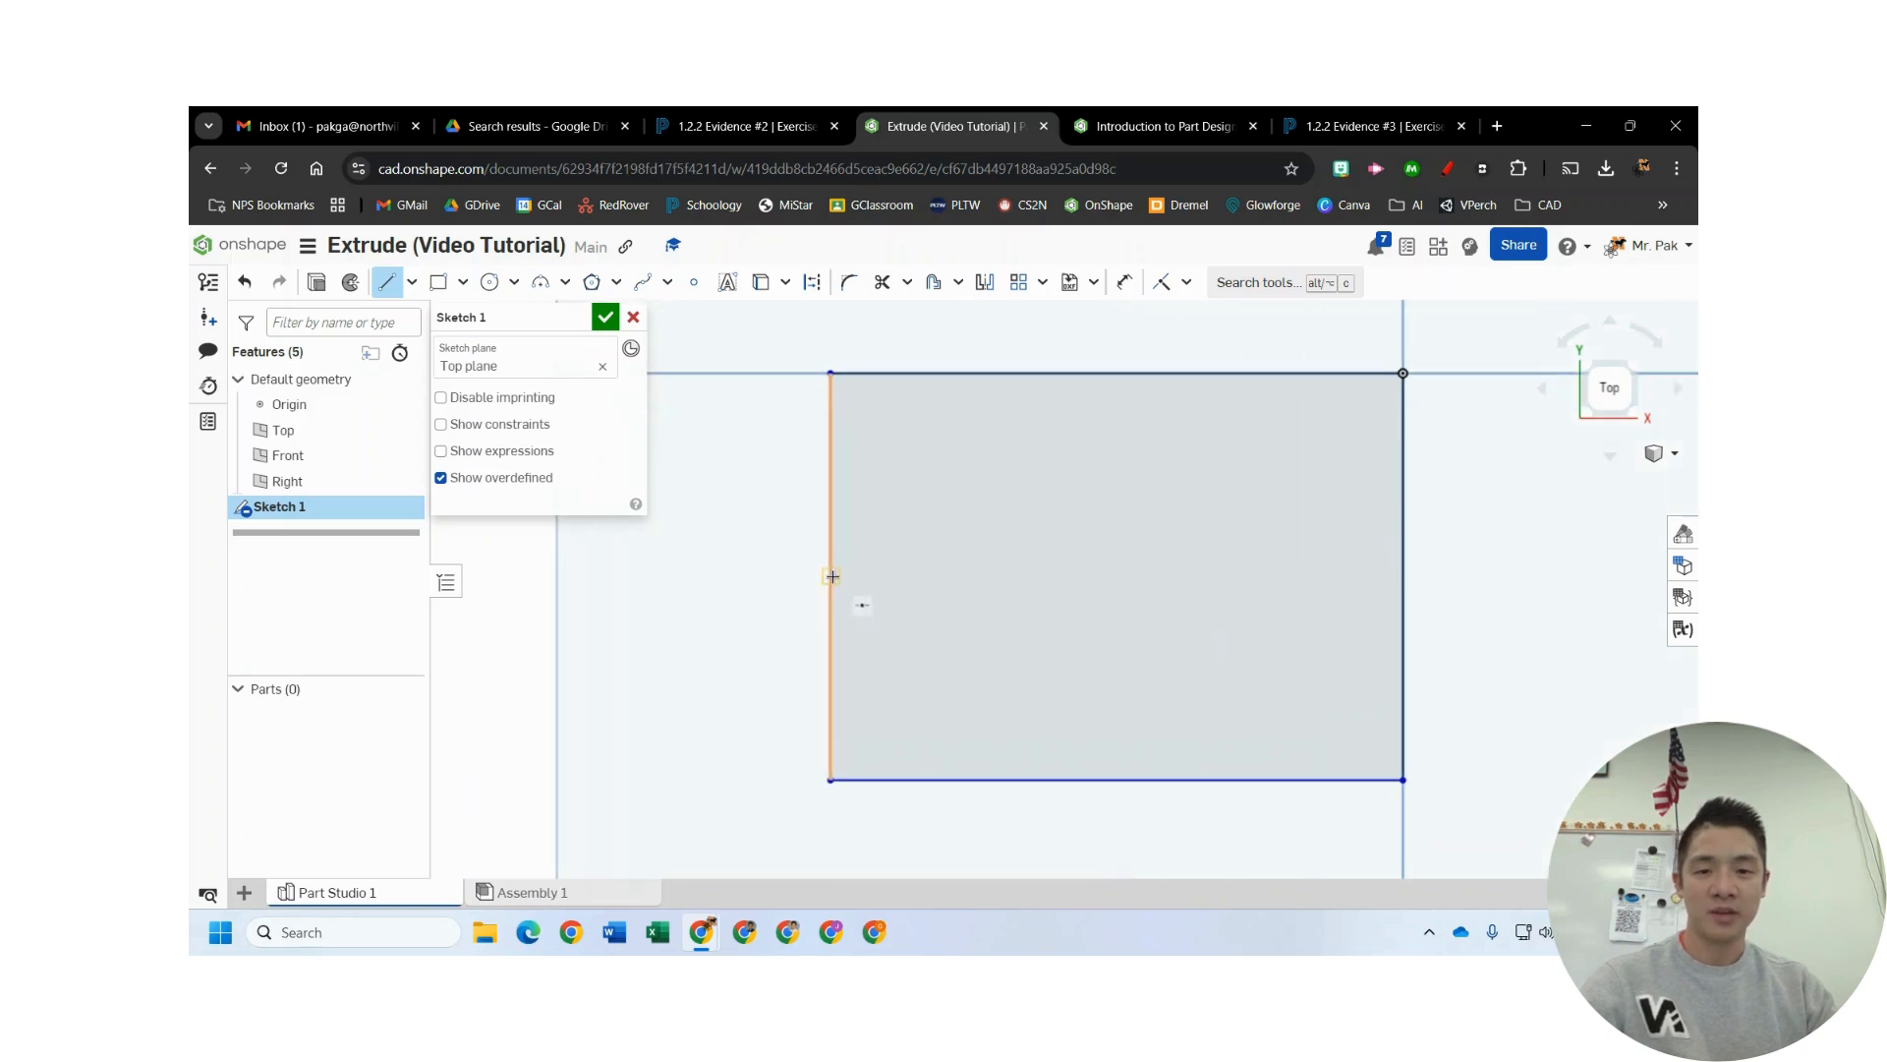
pyautogui.click(832, 576)
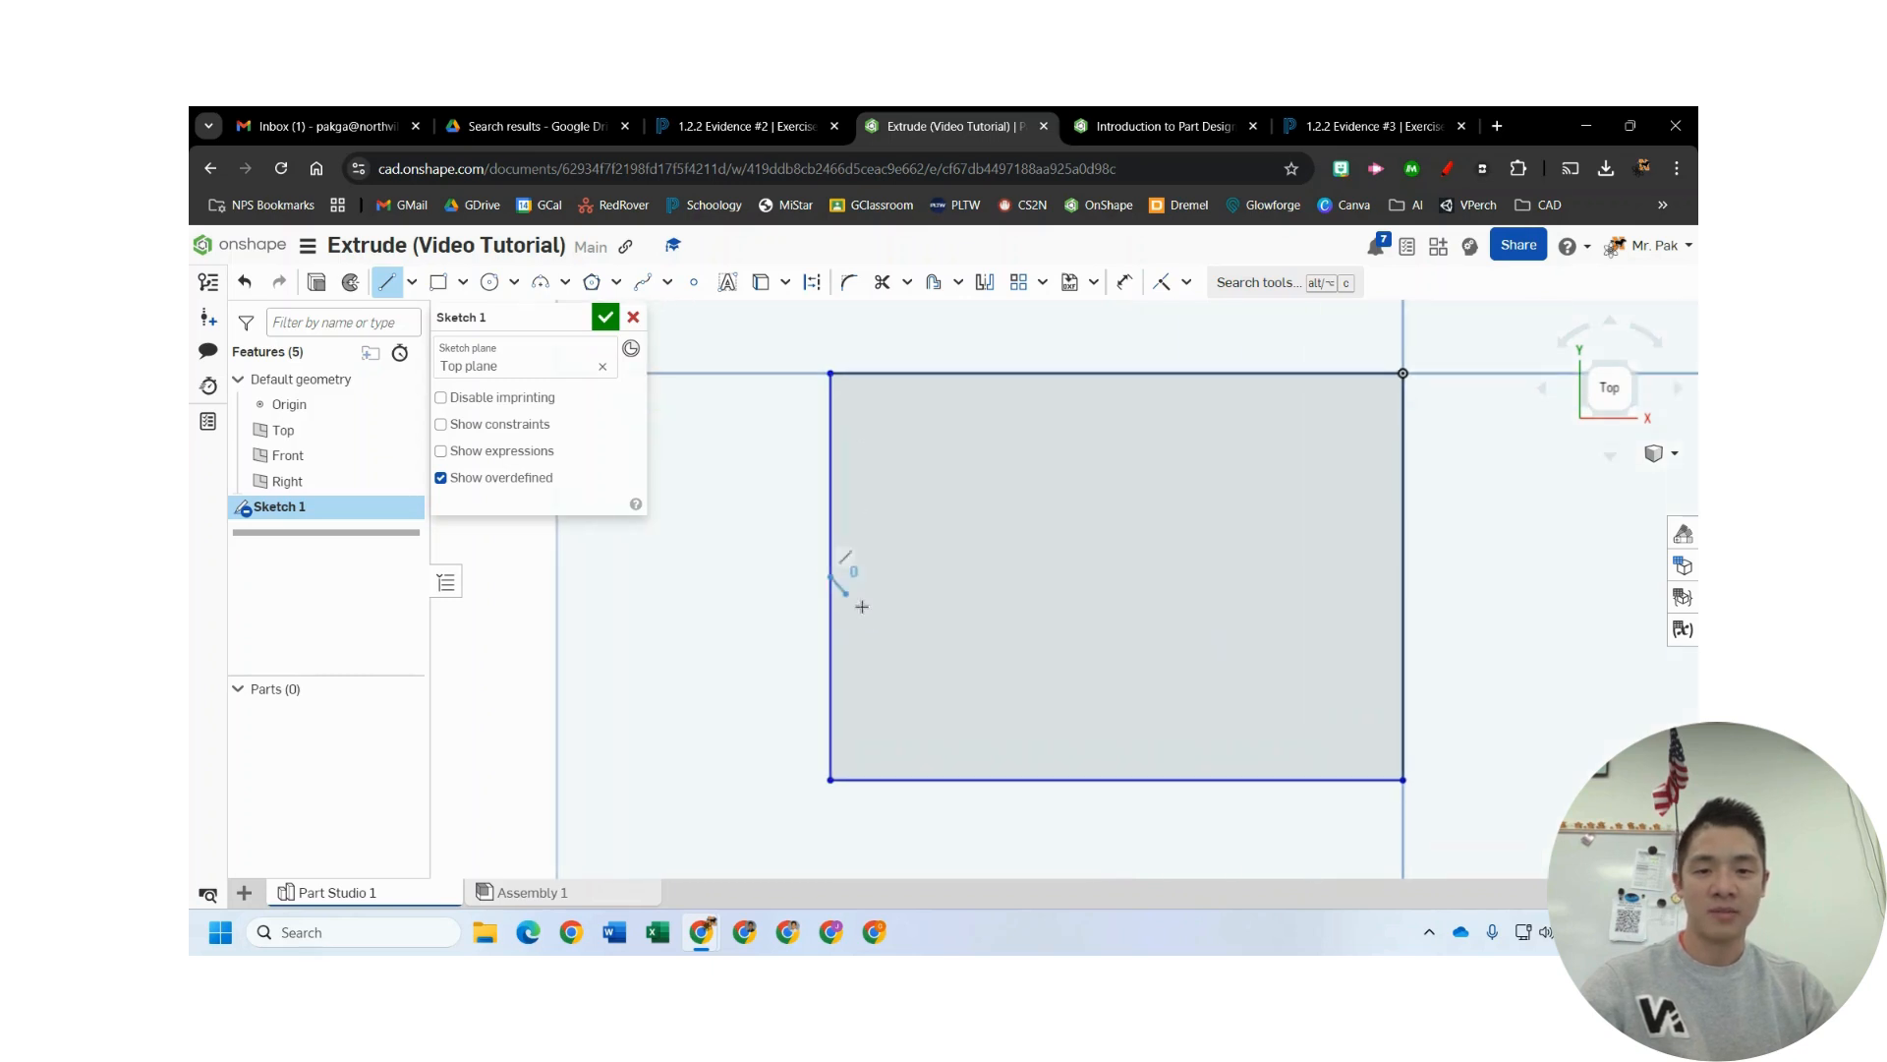
pyautogui.click(1116, 780)
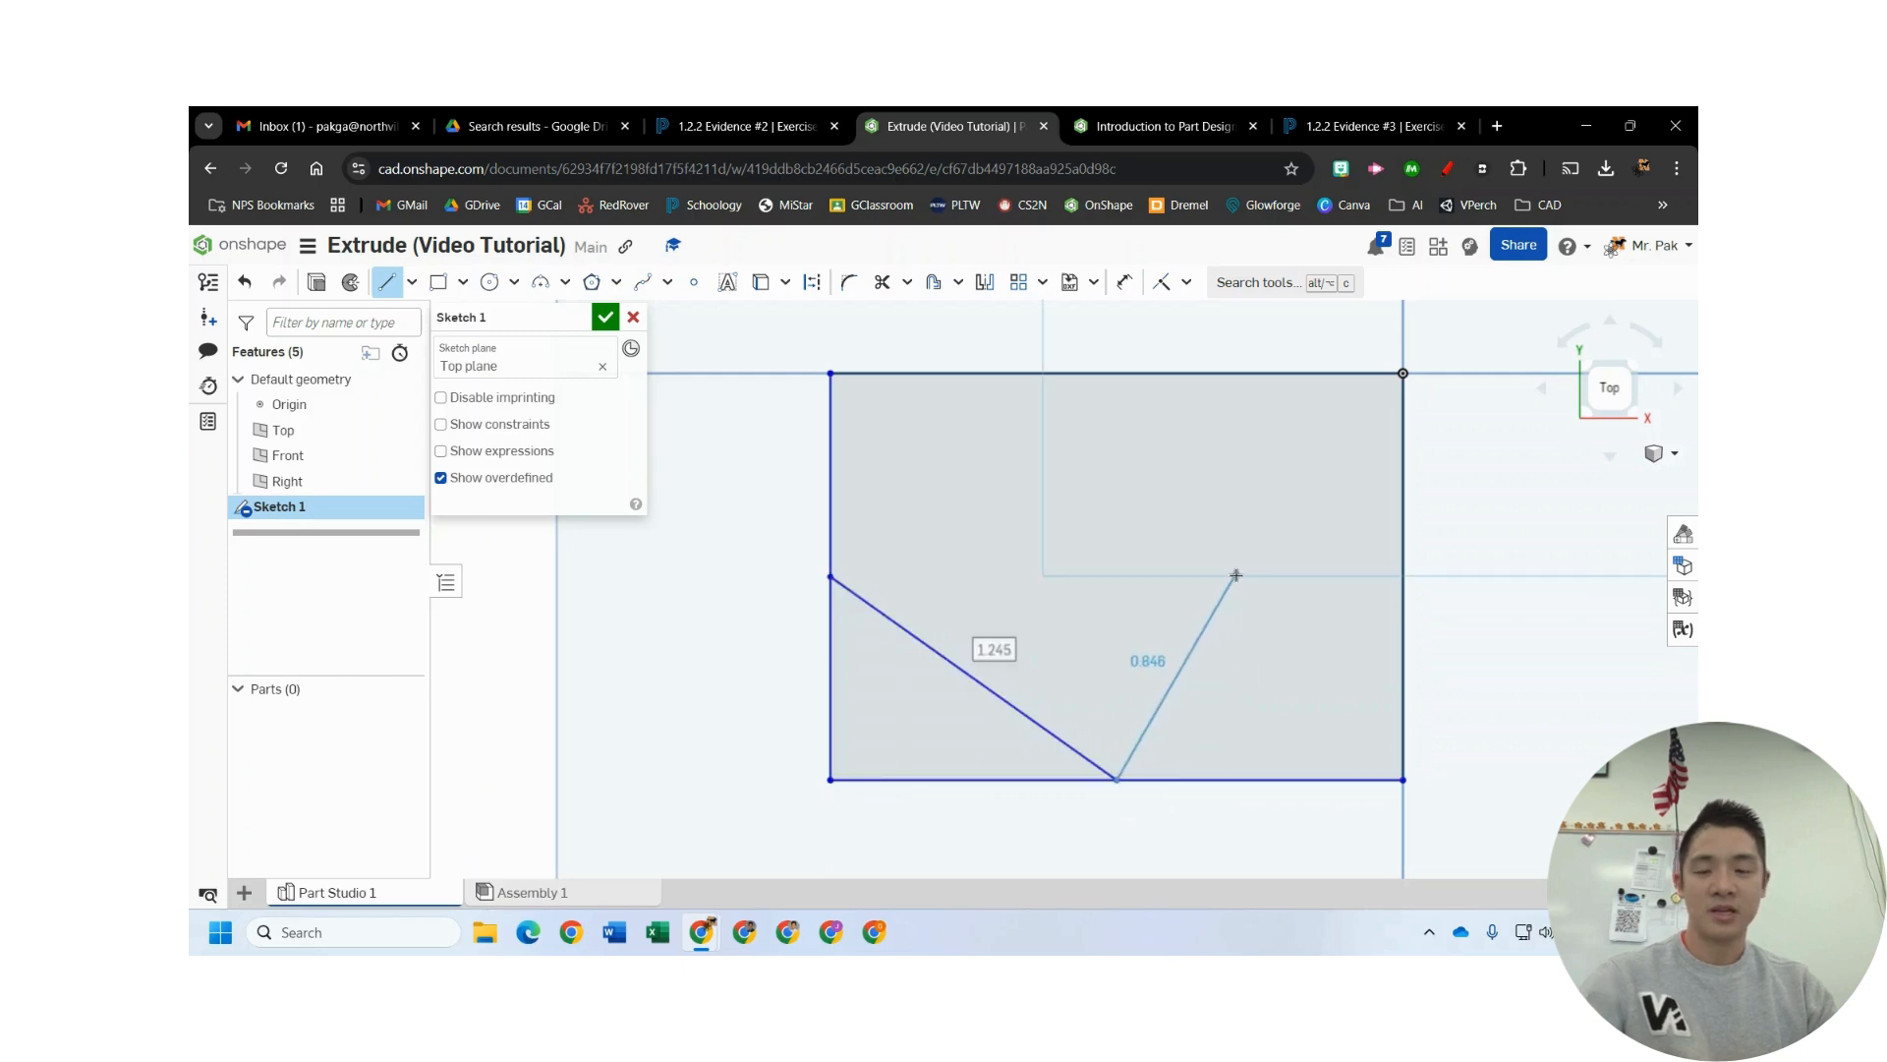
pyautogui.press('Escape')
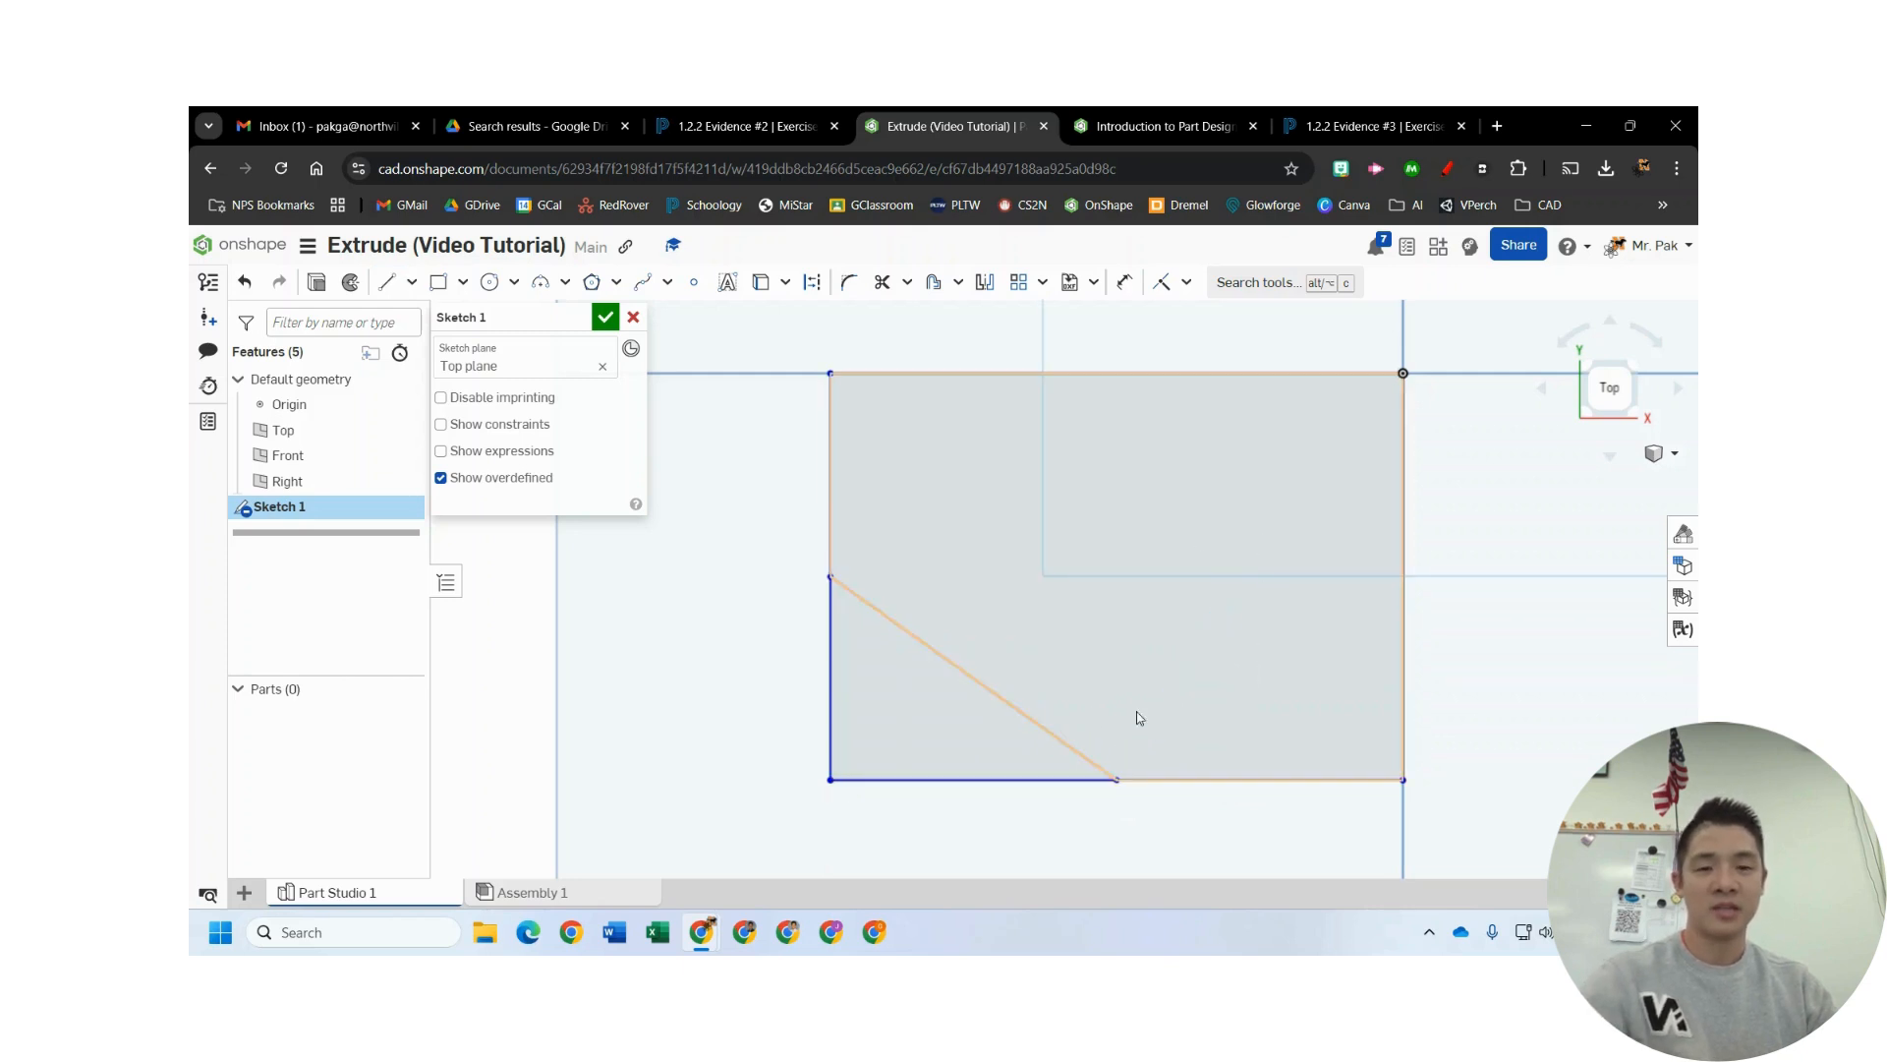
# - Following Step 4 of the exercise, dimension the rectangle's top side to 5 in
pyautogui.scroll(-3, 1158, 590)
pyautogui.click(1165, 126)
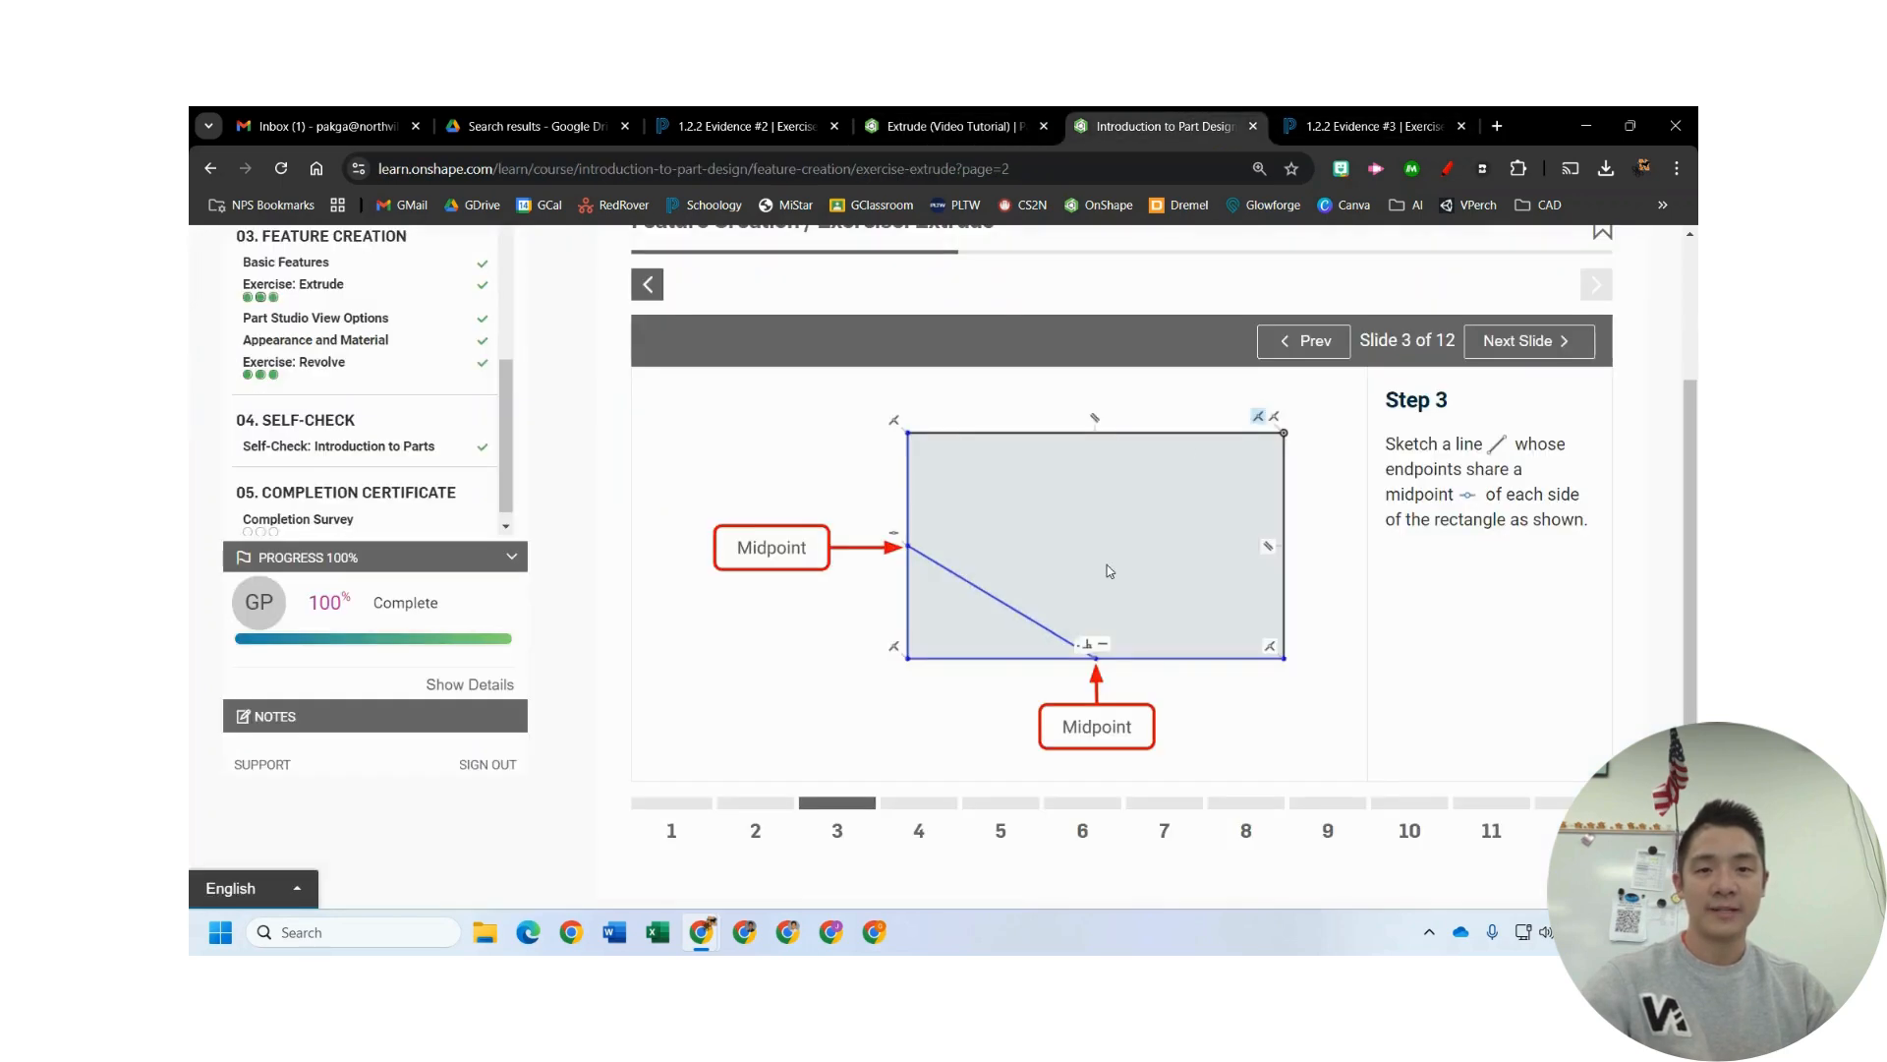
pyautogui.click(1522, 349)
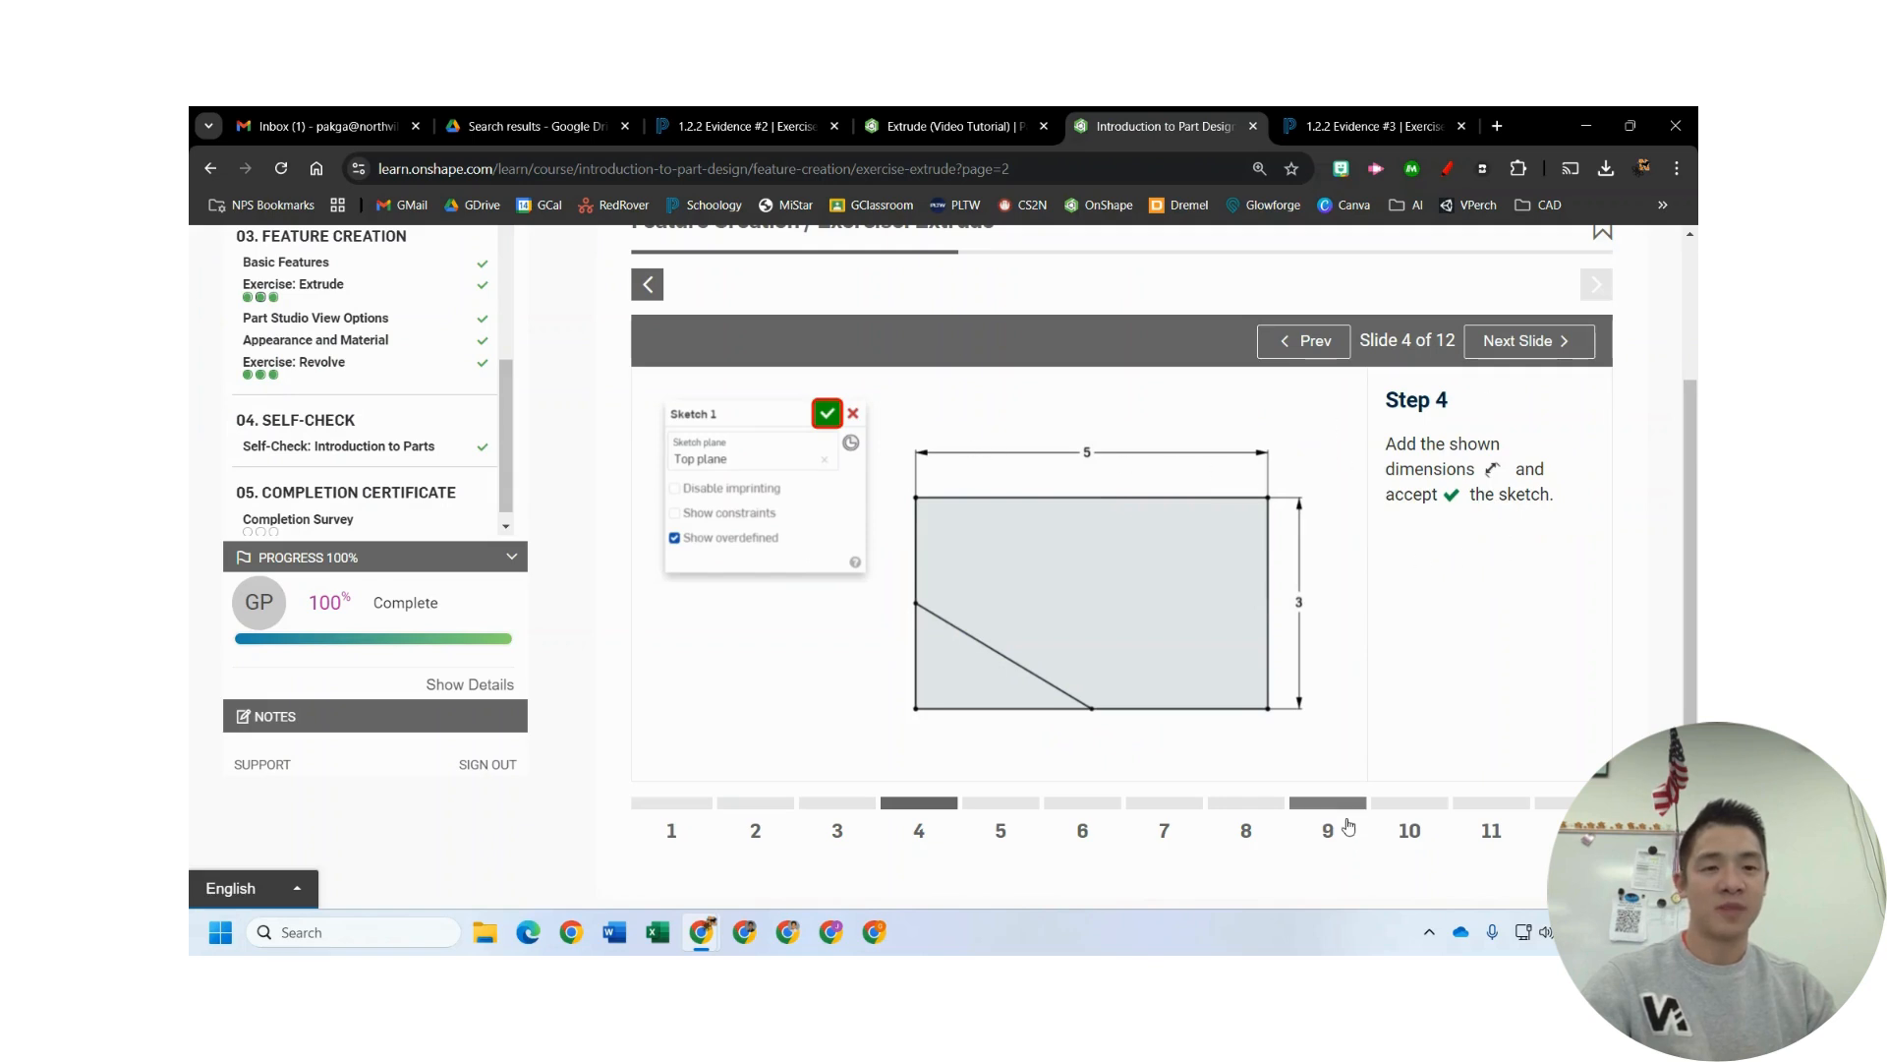
pyautogui.click(953, 126)
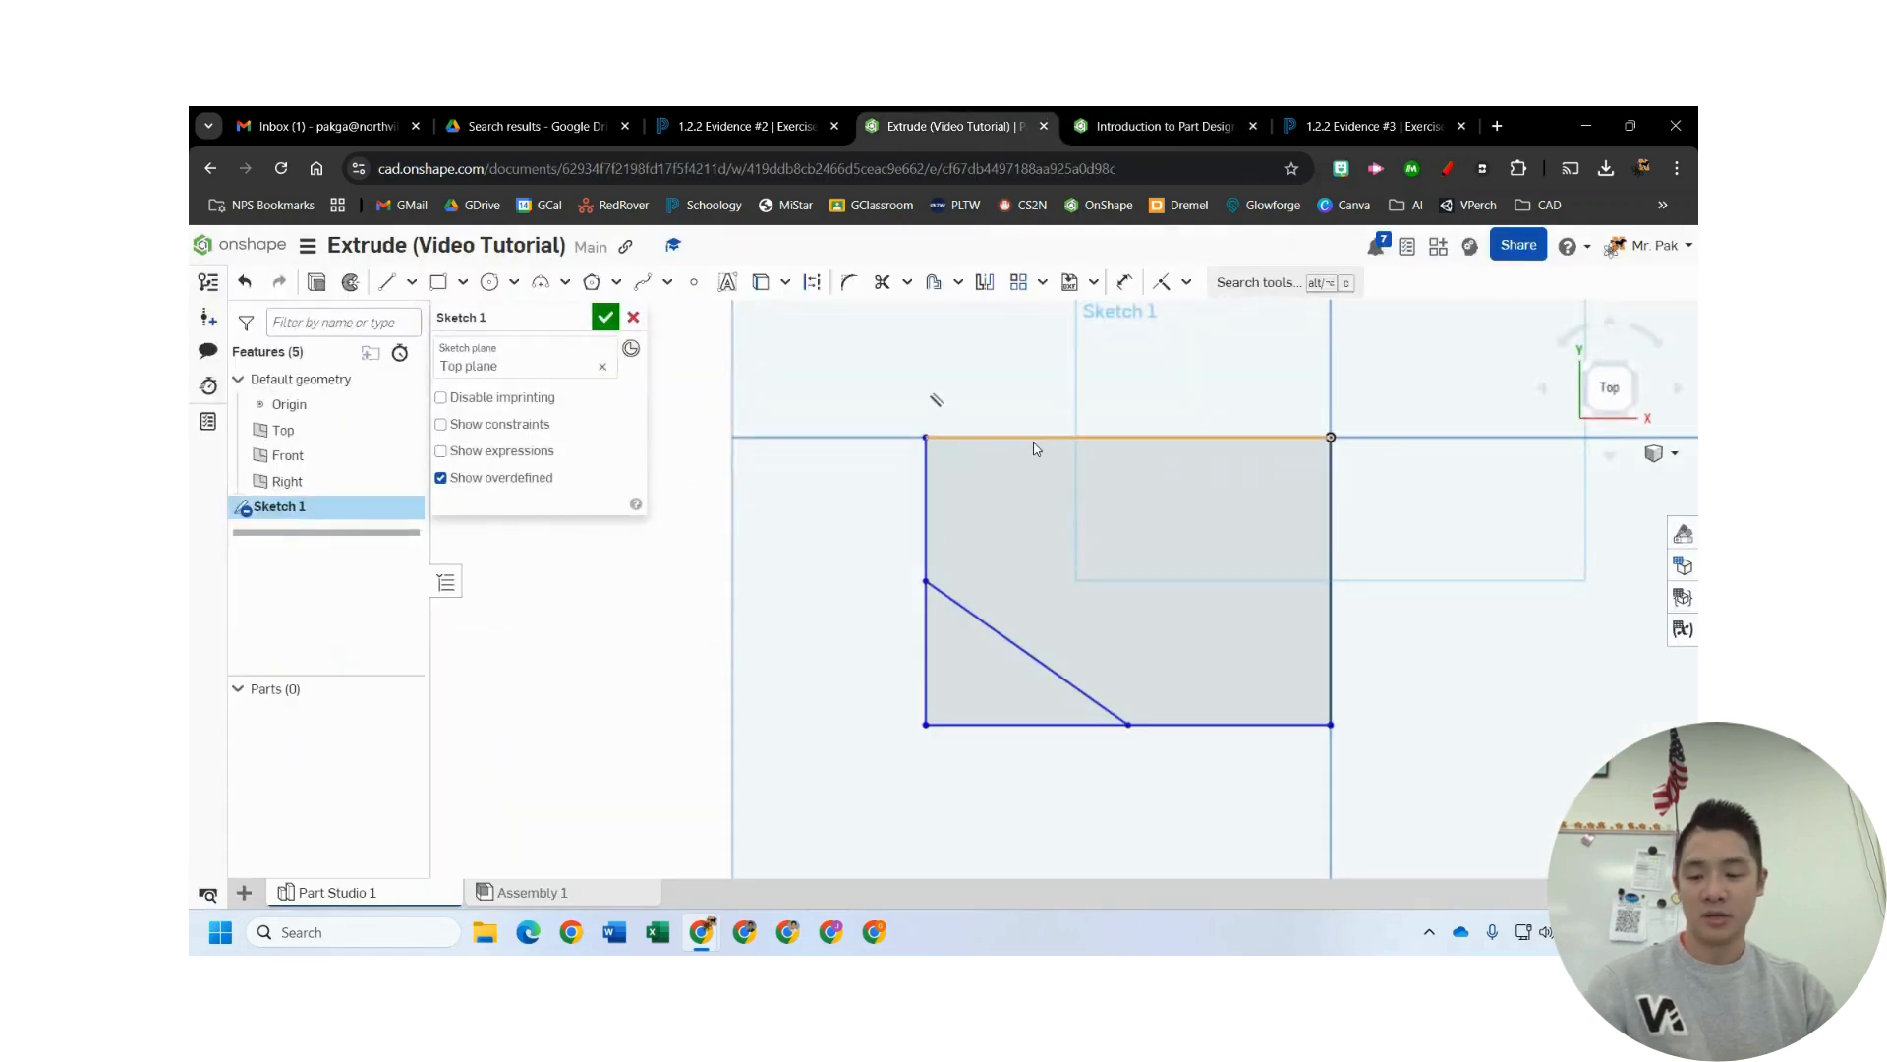
pyautogui.click(1125, 282)
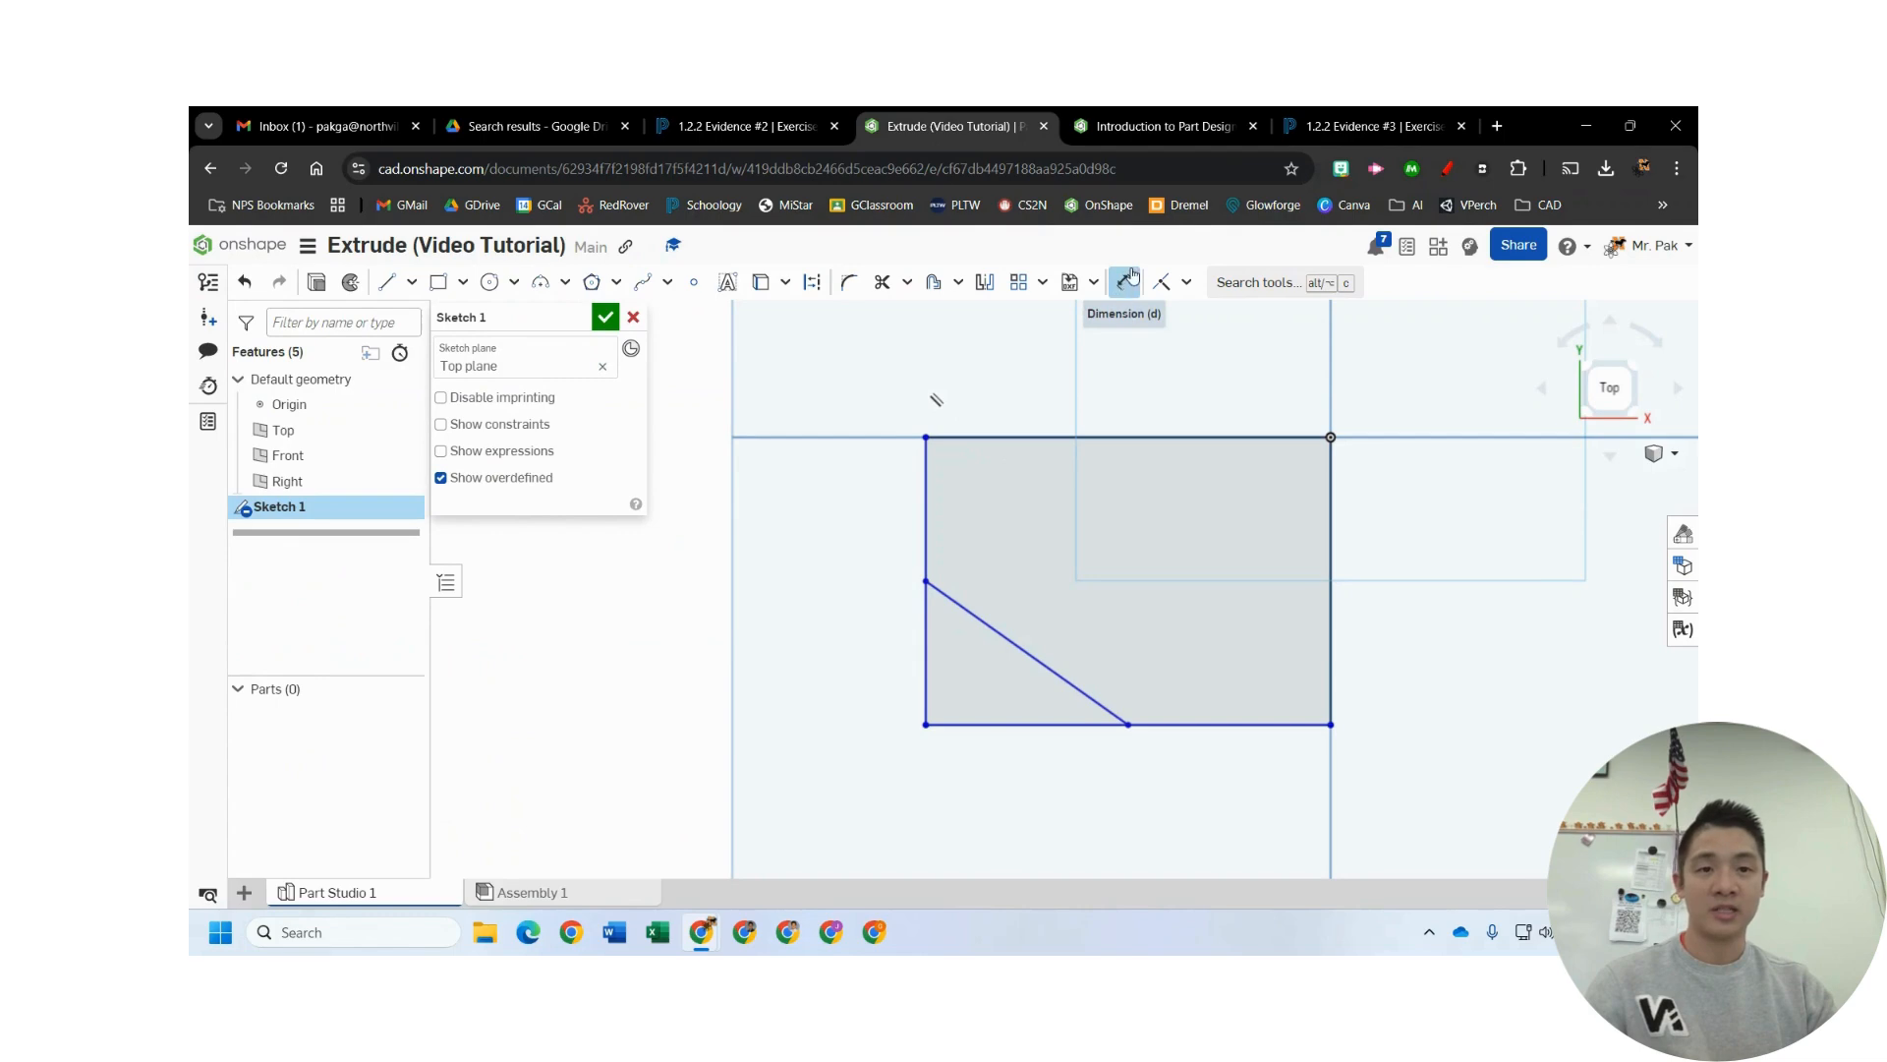
pyautogui.click(1121, 435)
pyautogui.click(1150, 386)
pyautogui.write('5')
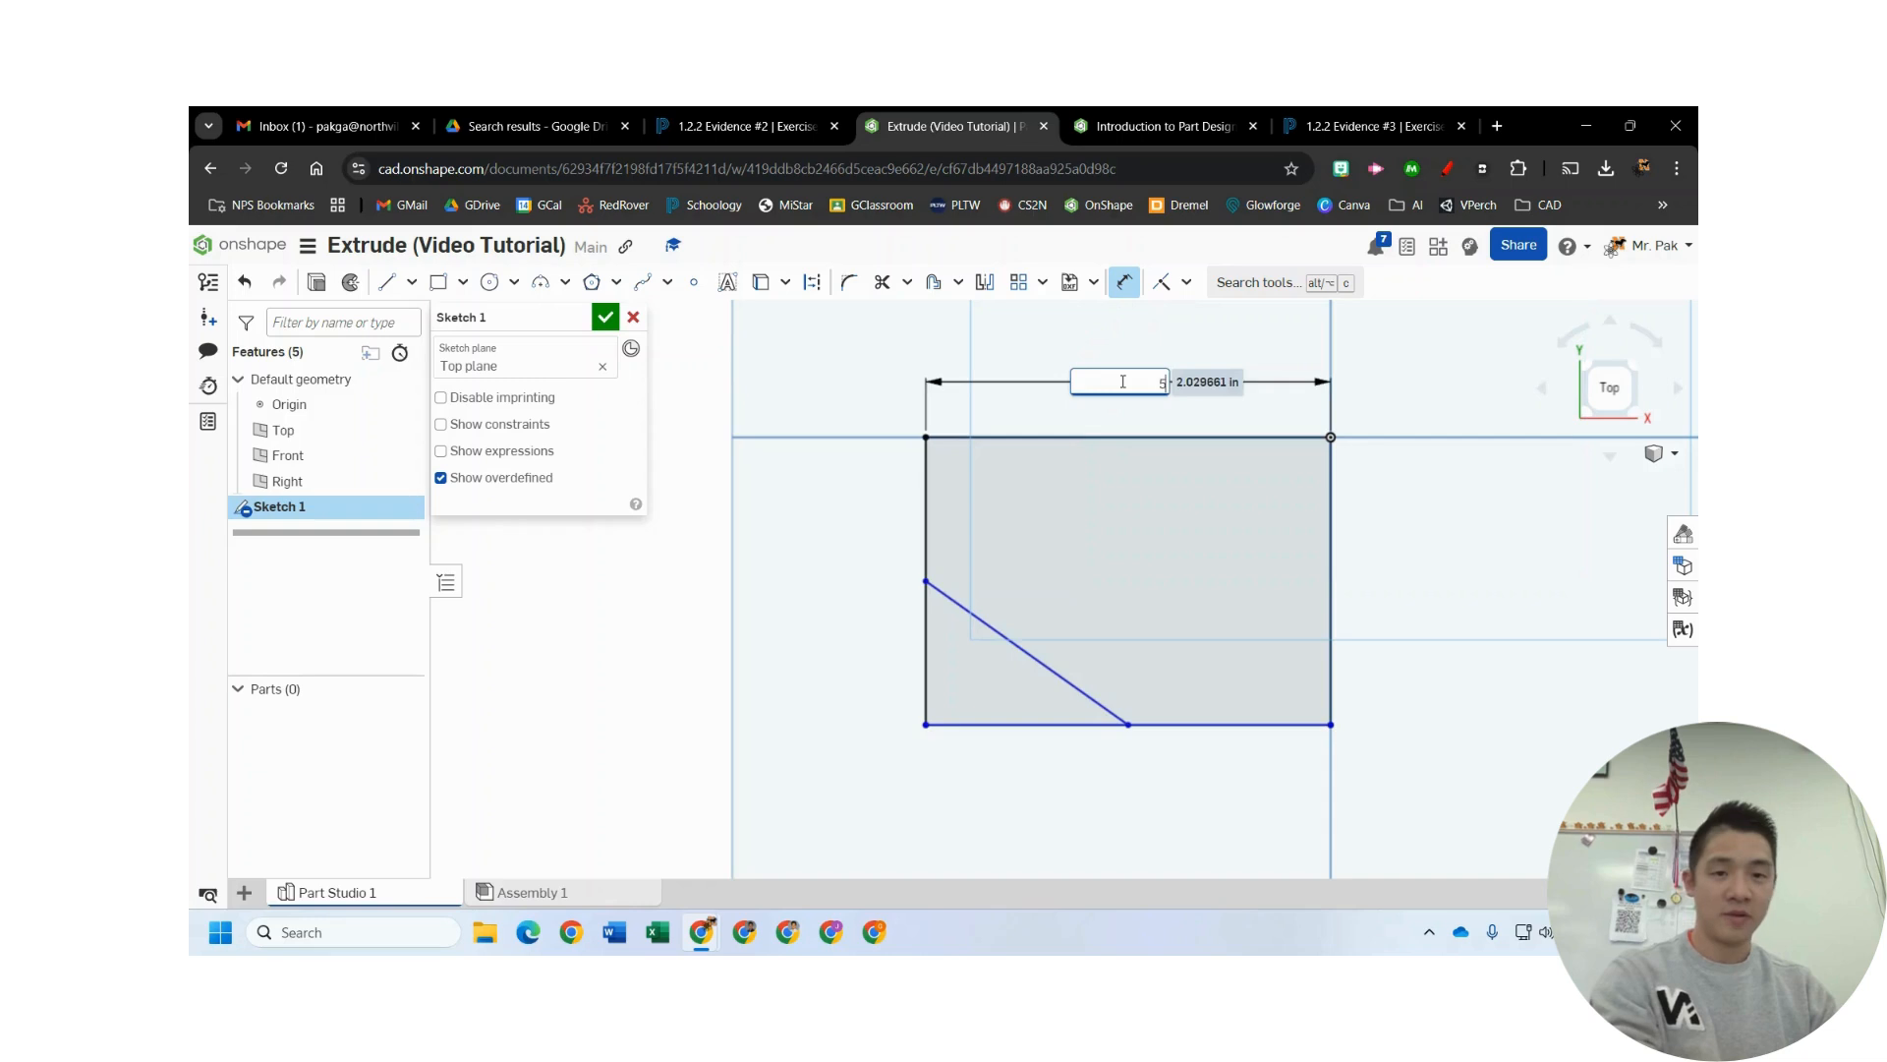
pyautogui.press('Return')
# - Dimension the rectangle's right side to 3 in
pyautogui.scroll(5, 1312, 570)
pyautogui.click(1317, 637)
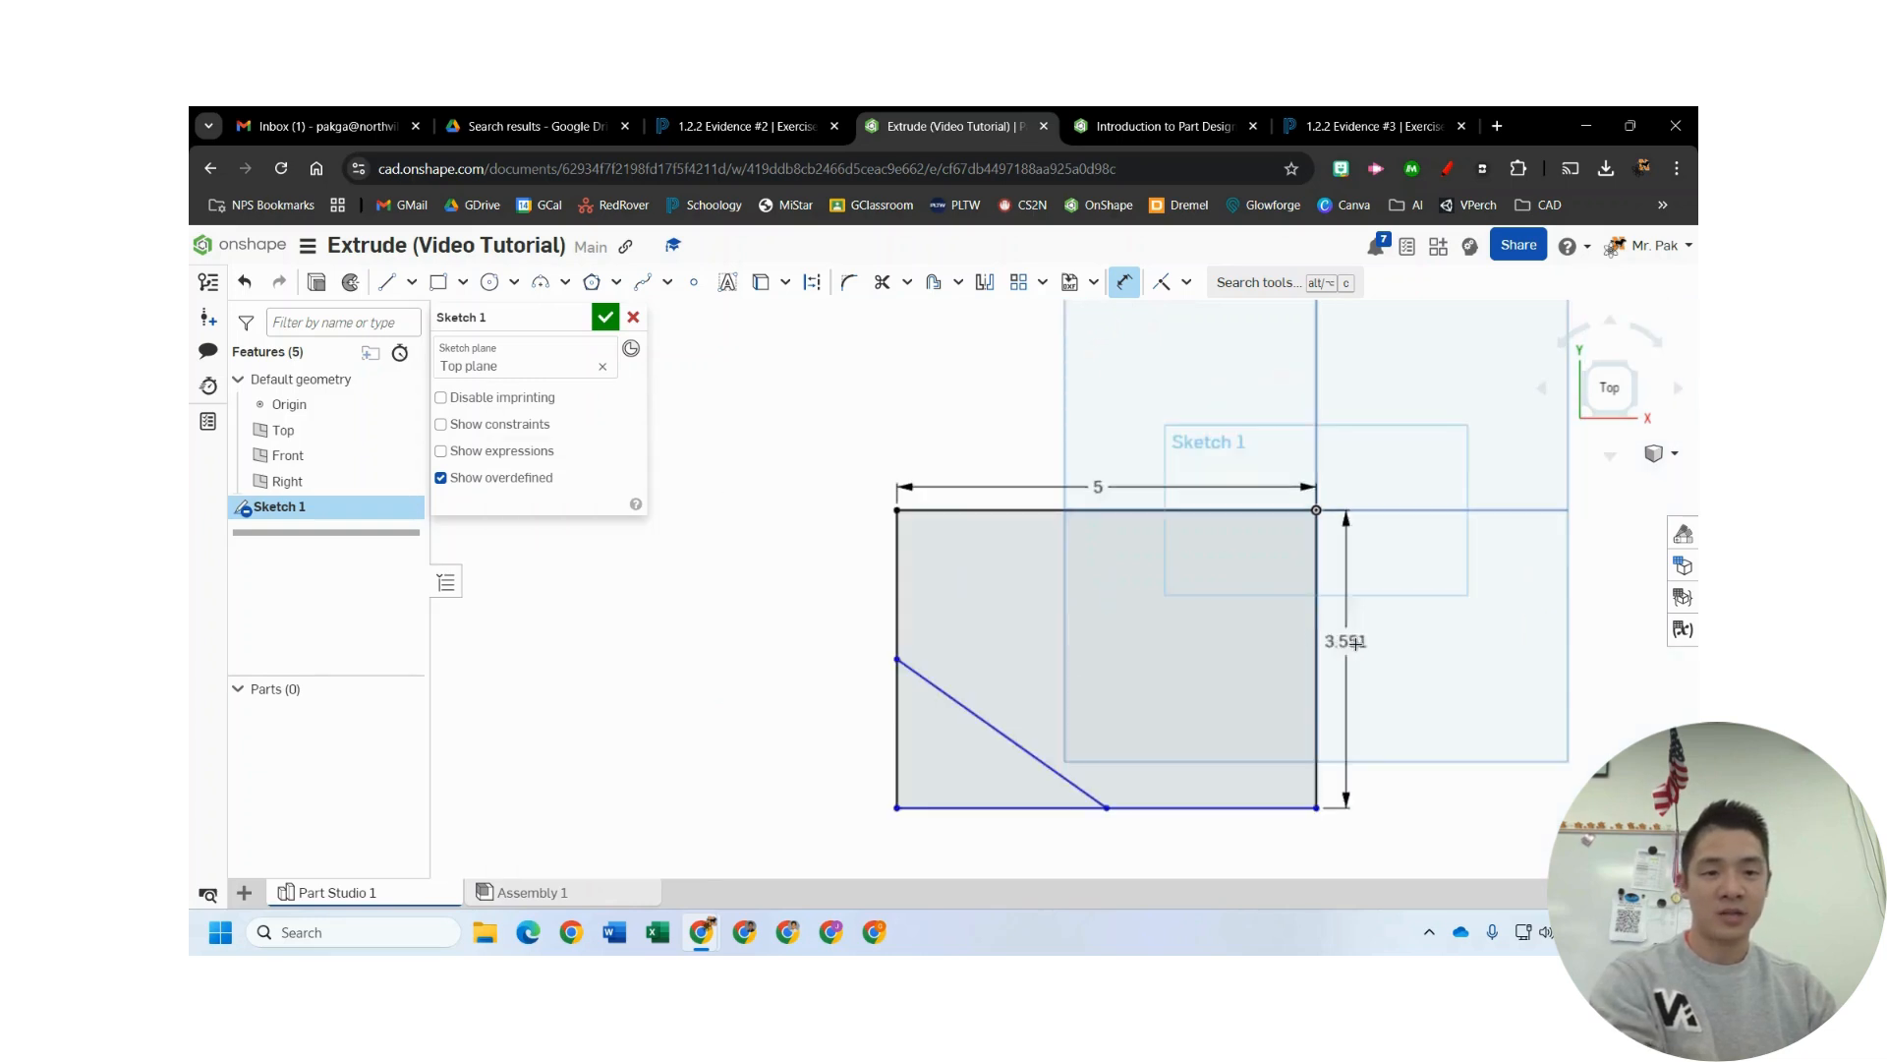
pyautogui.click(1420, 652)
pyautogui.write('3')
pyautogui.press('Return')
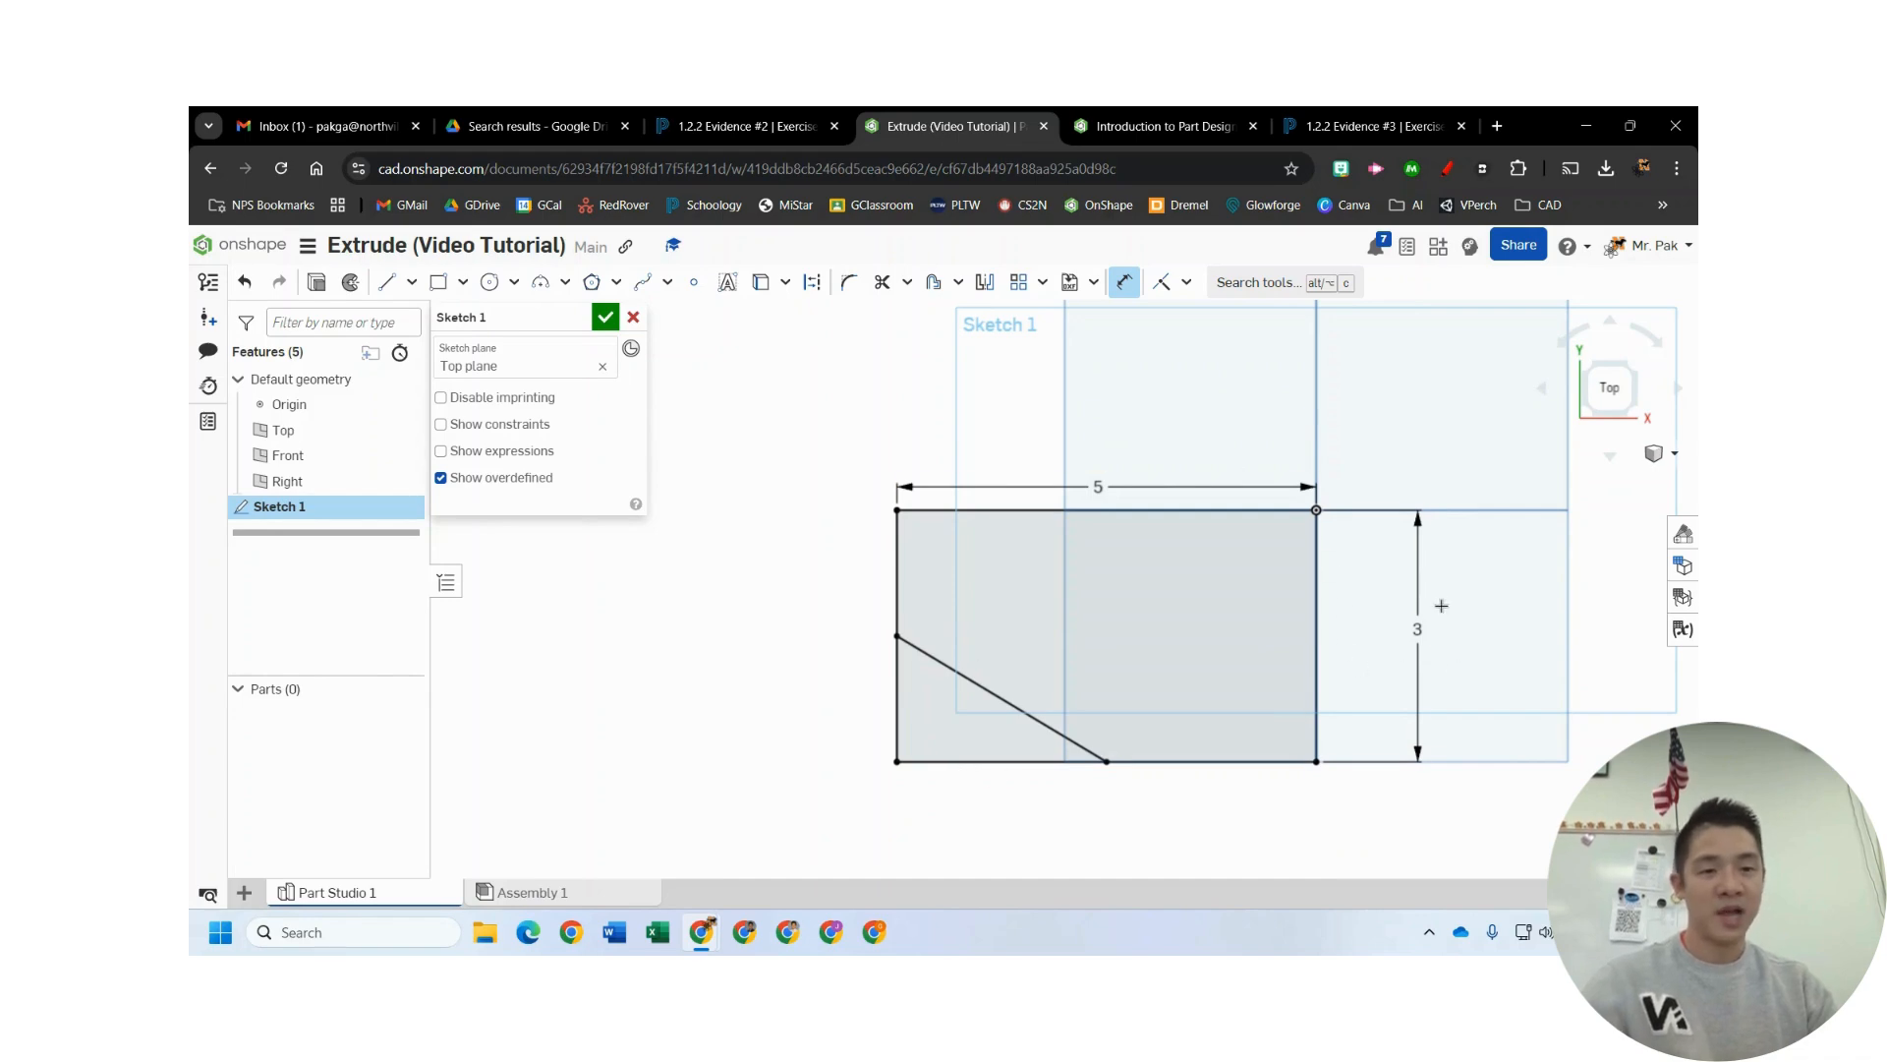
# - Consult Step 5 of the exercise and accept the base sketch
pyautogui.click(1214, 131)
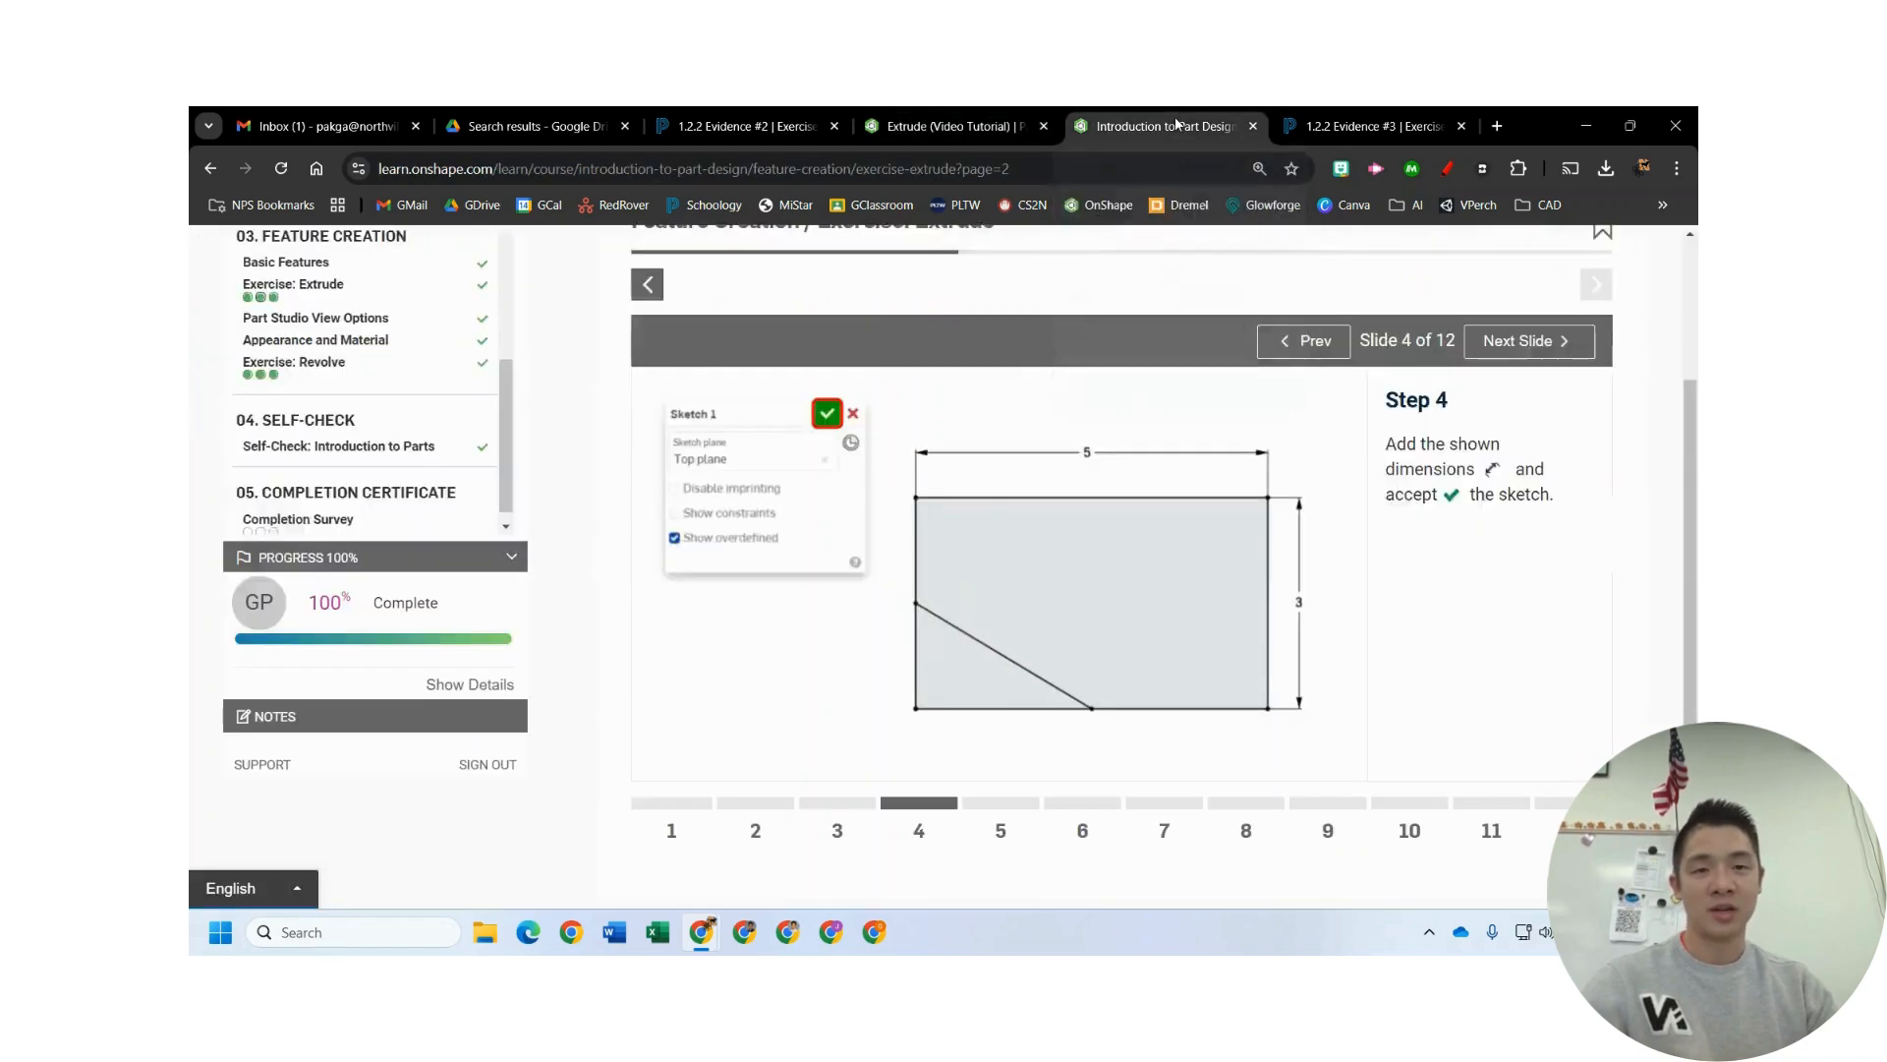
pyautogui.click(1532, 346)
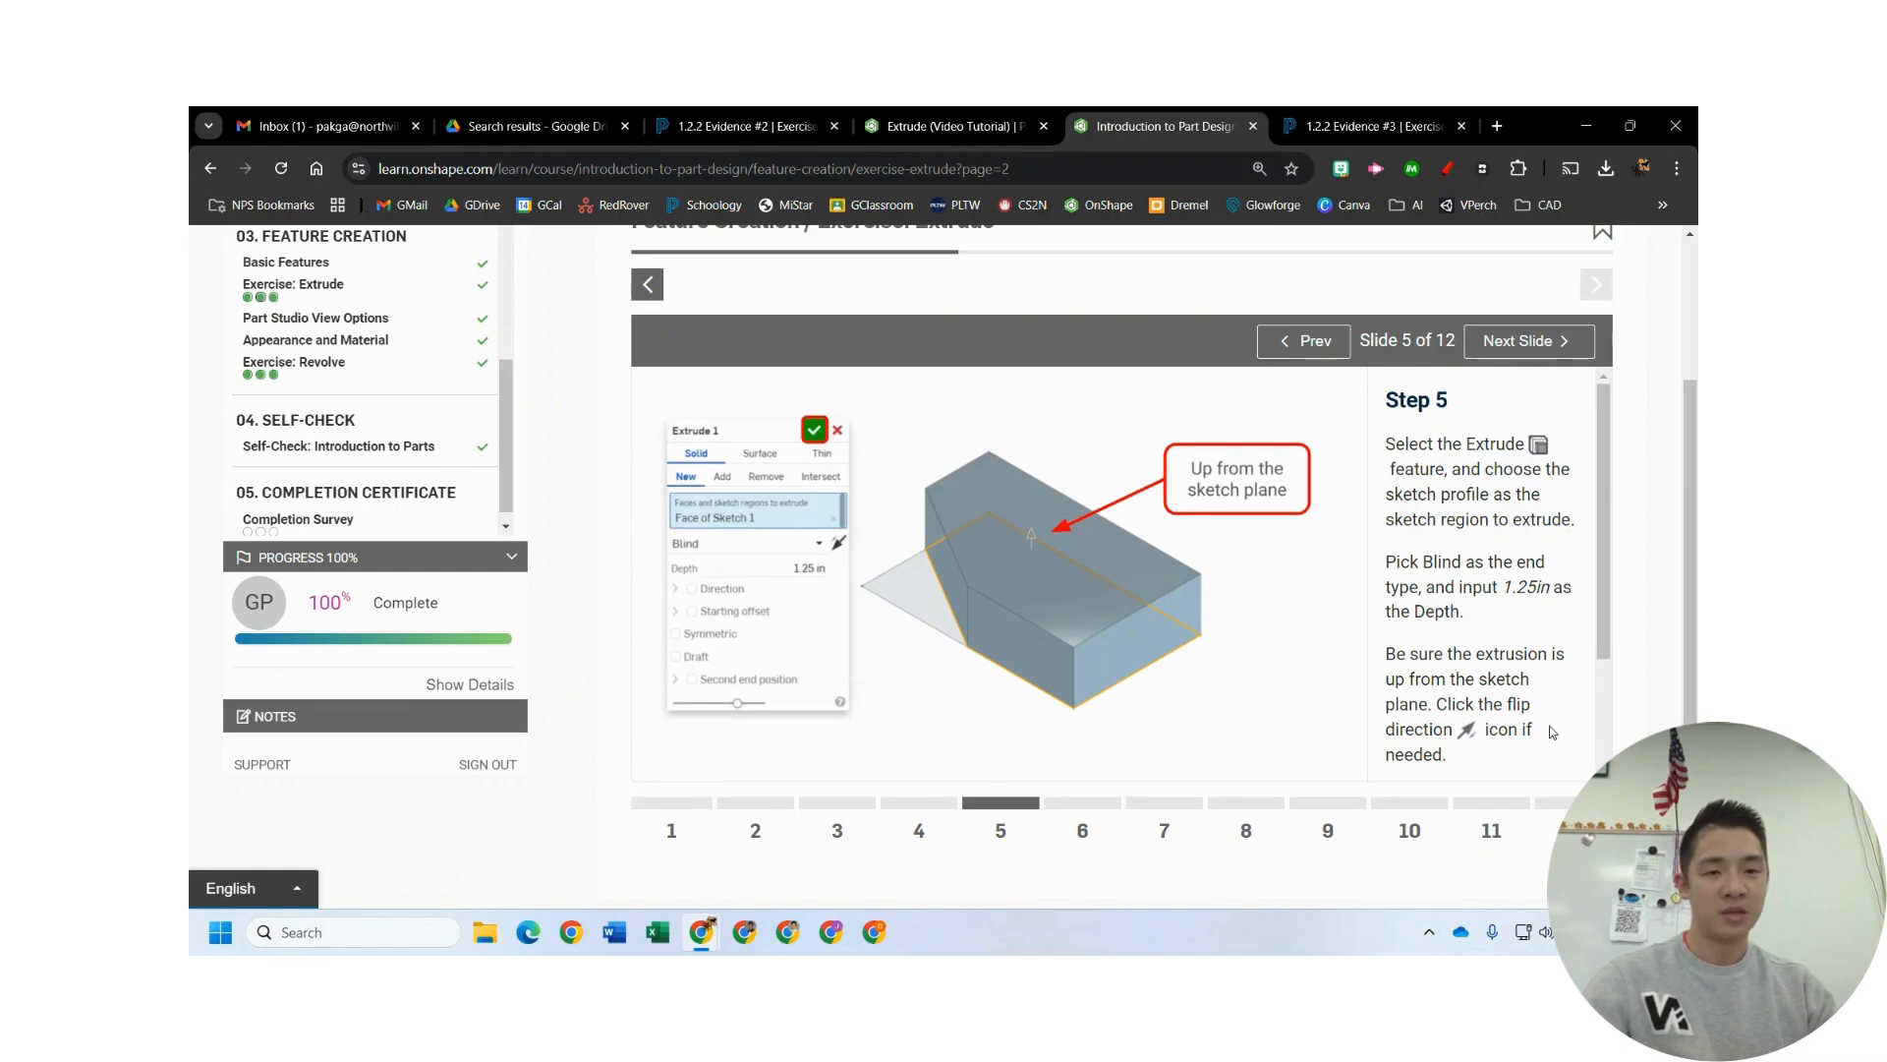
pyautogui.scroll(-1, 1553, 730)
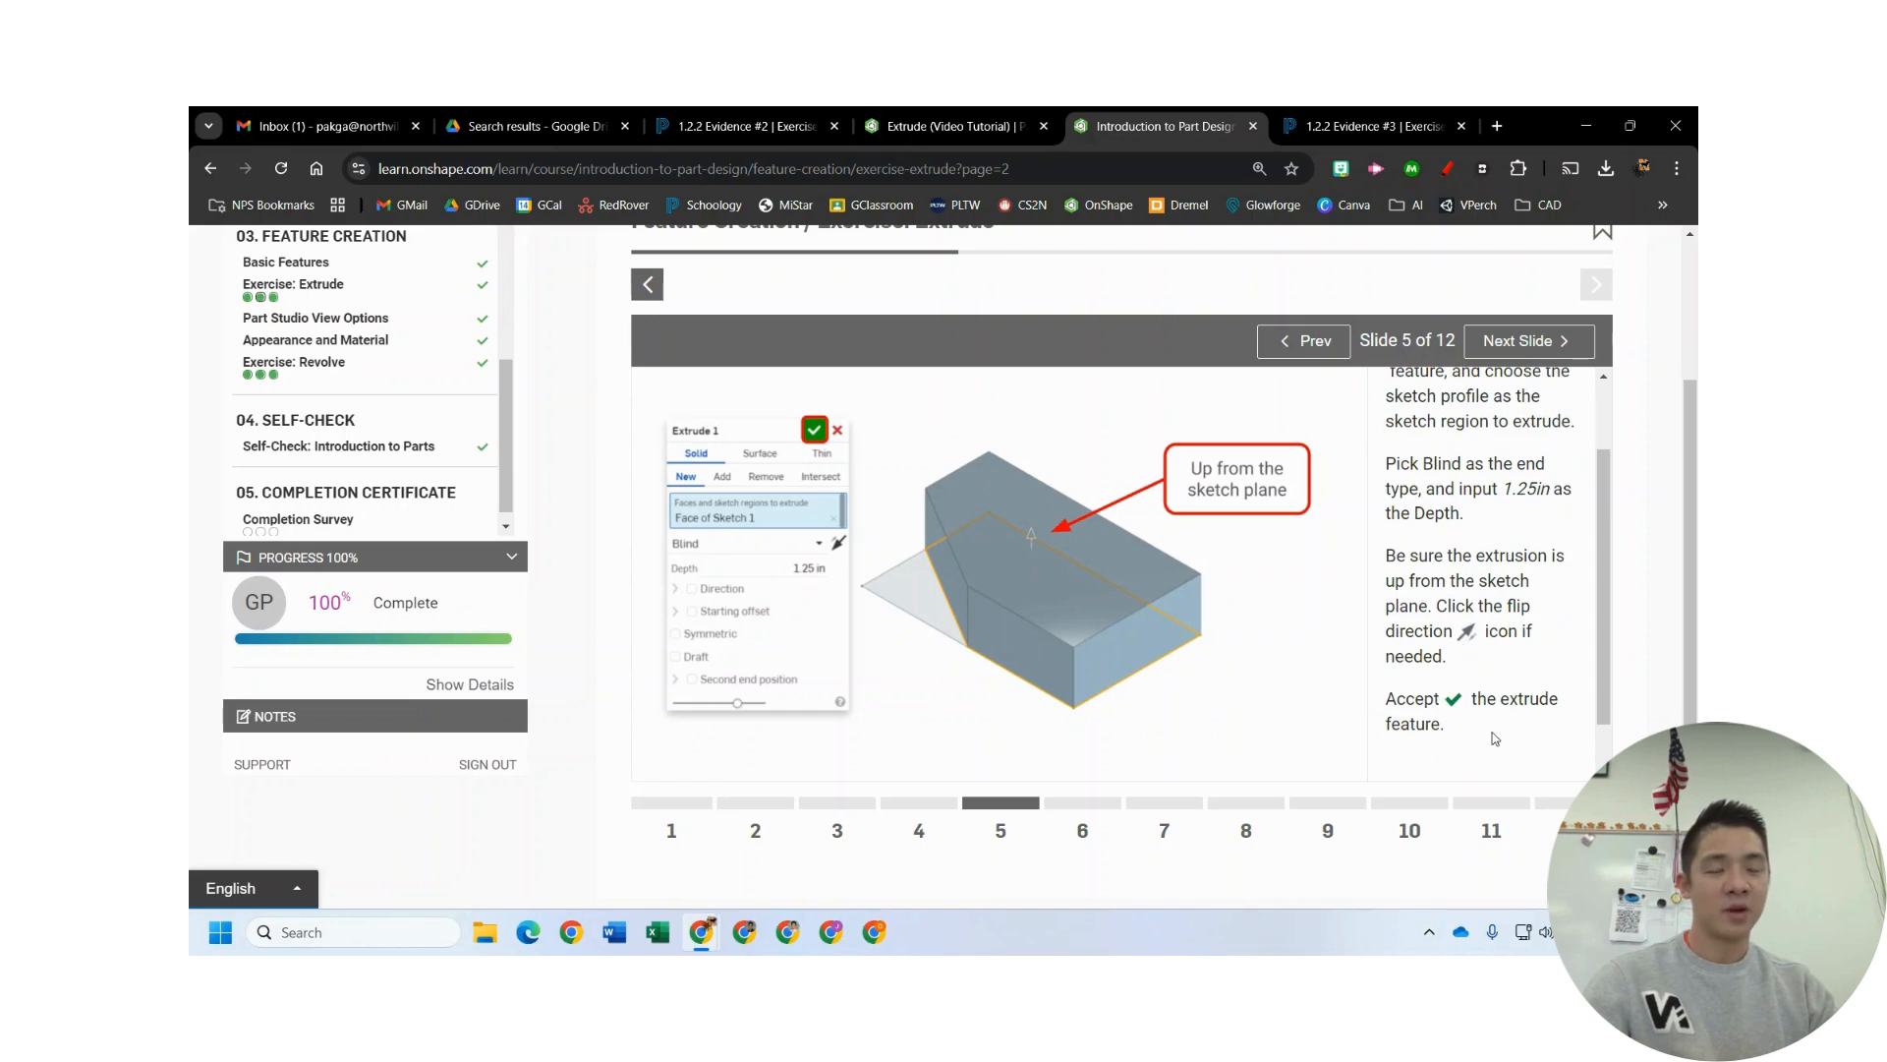
pyautogui.click(939, 125)
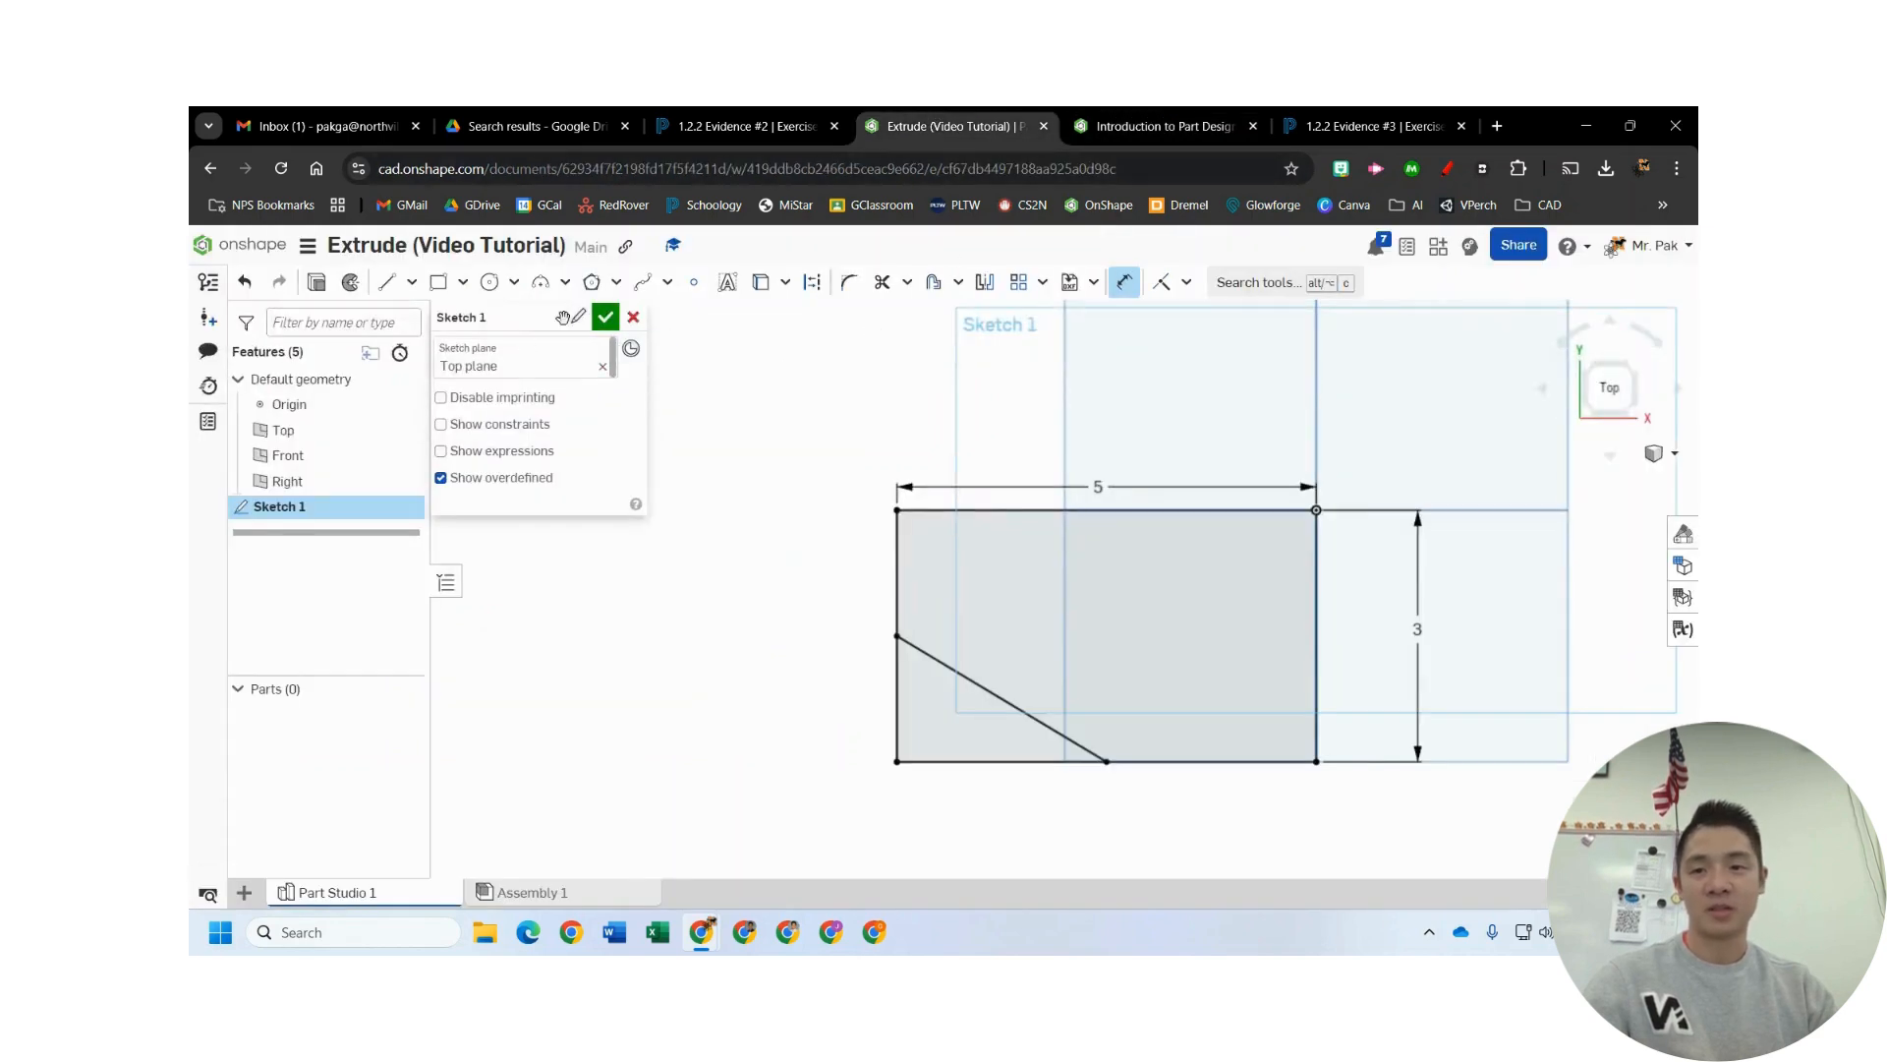
pyautogui.click(606, 317)
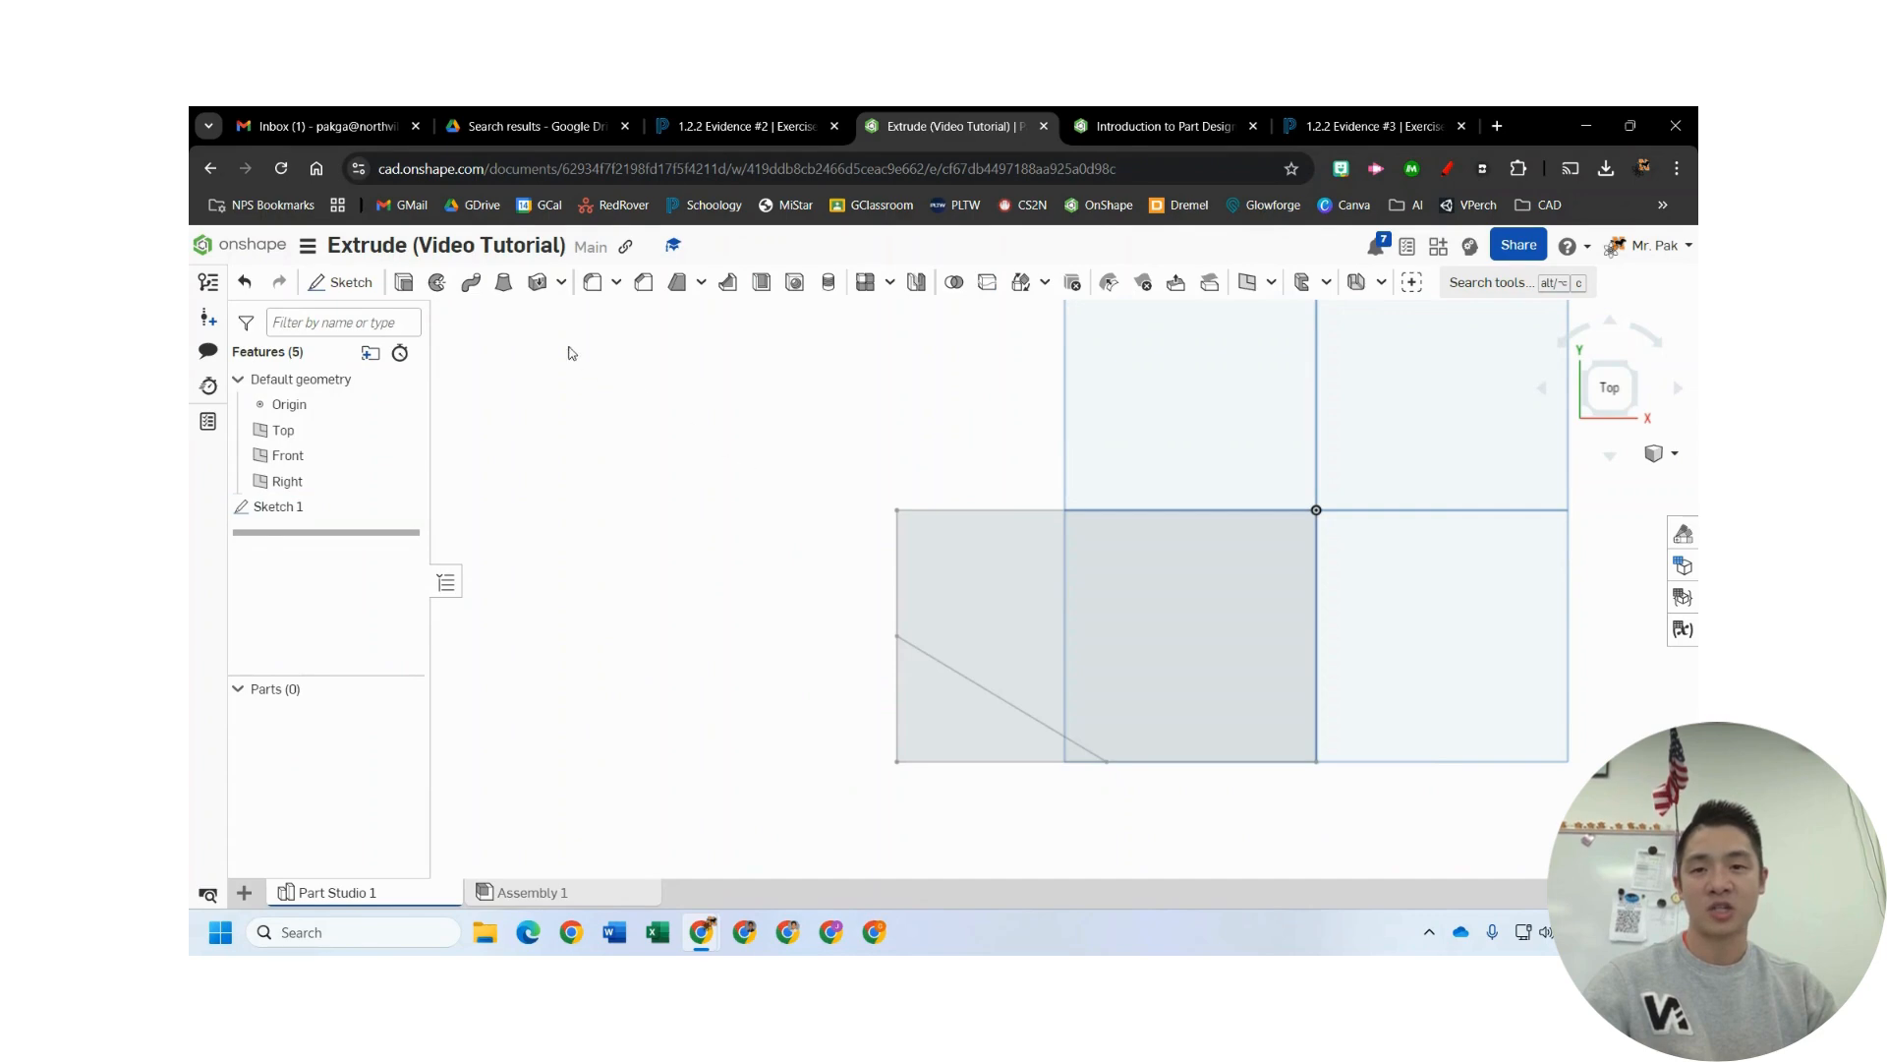
# - Start a new solid Blind extrude of the large sketch region, leaving out the corner triangle, and check its direction in an isometric view
pyautogui.click(403, 285)
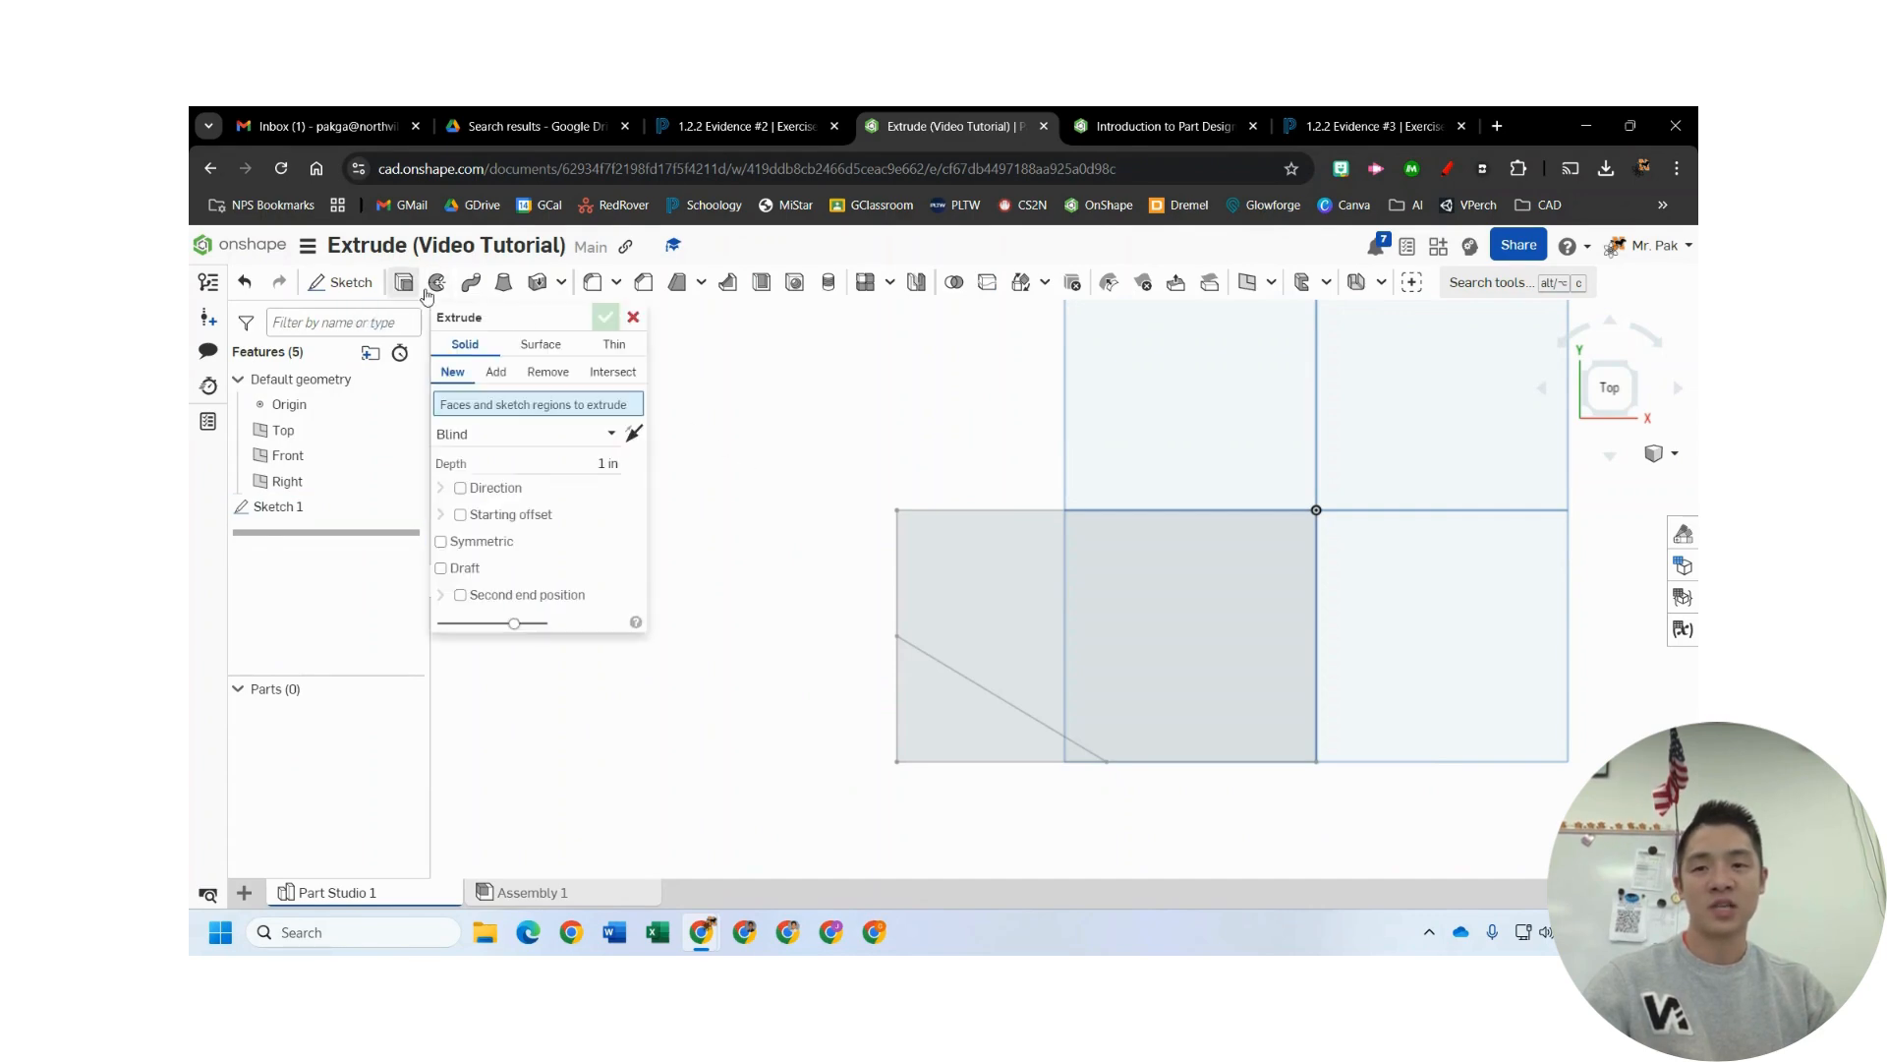
pyautogui.click(1188, 631)
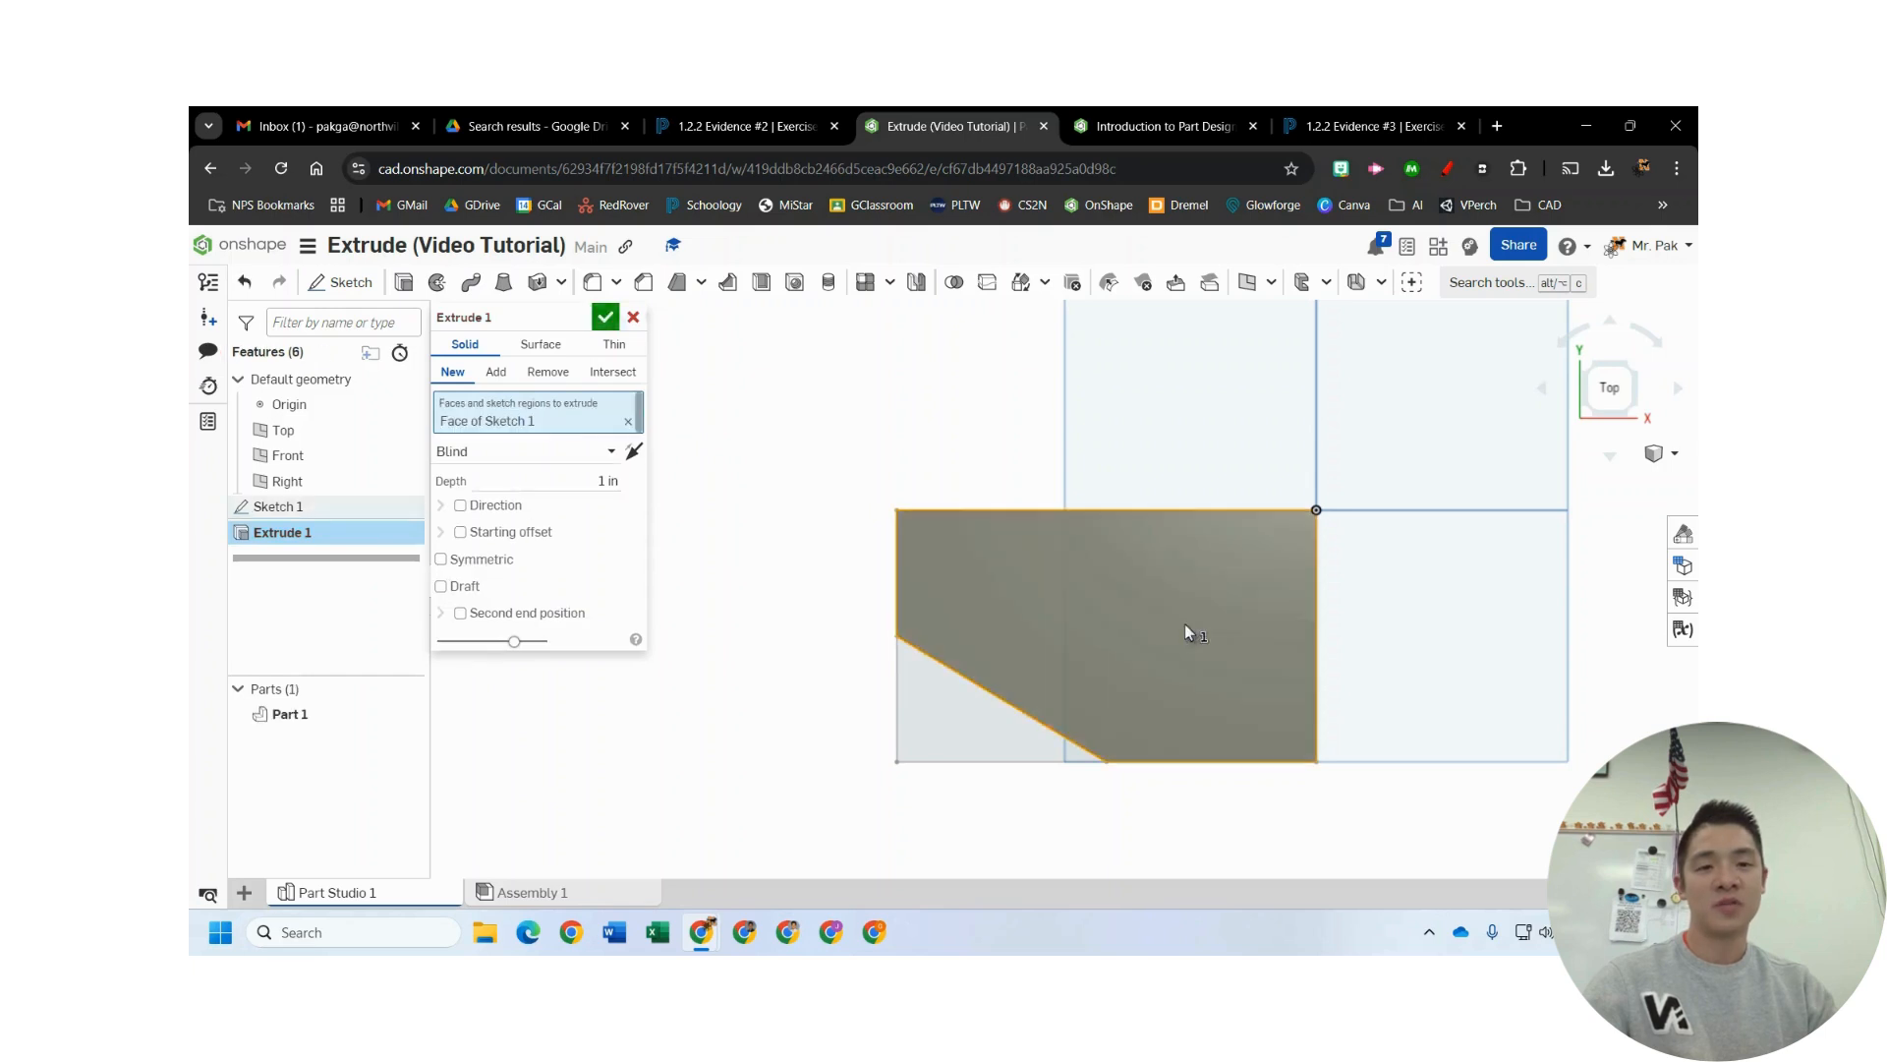
pyautogui.click(1639, 413)
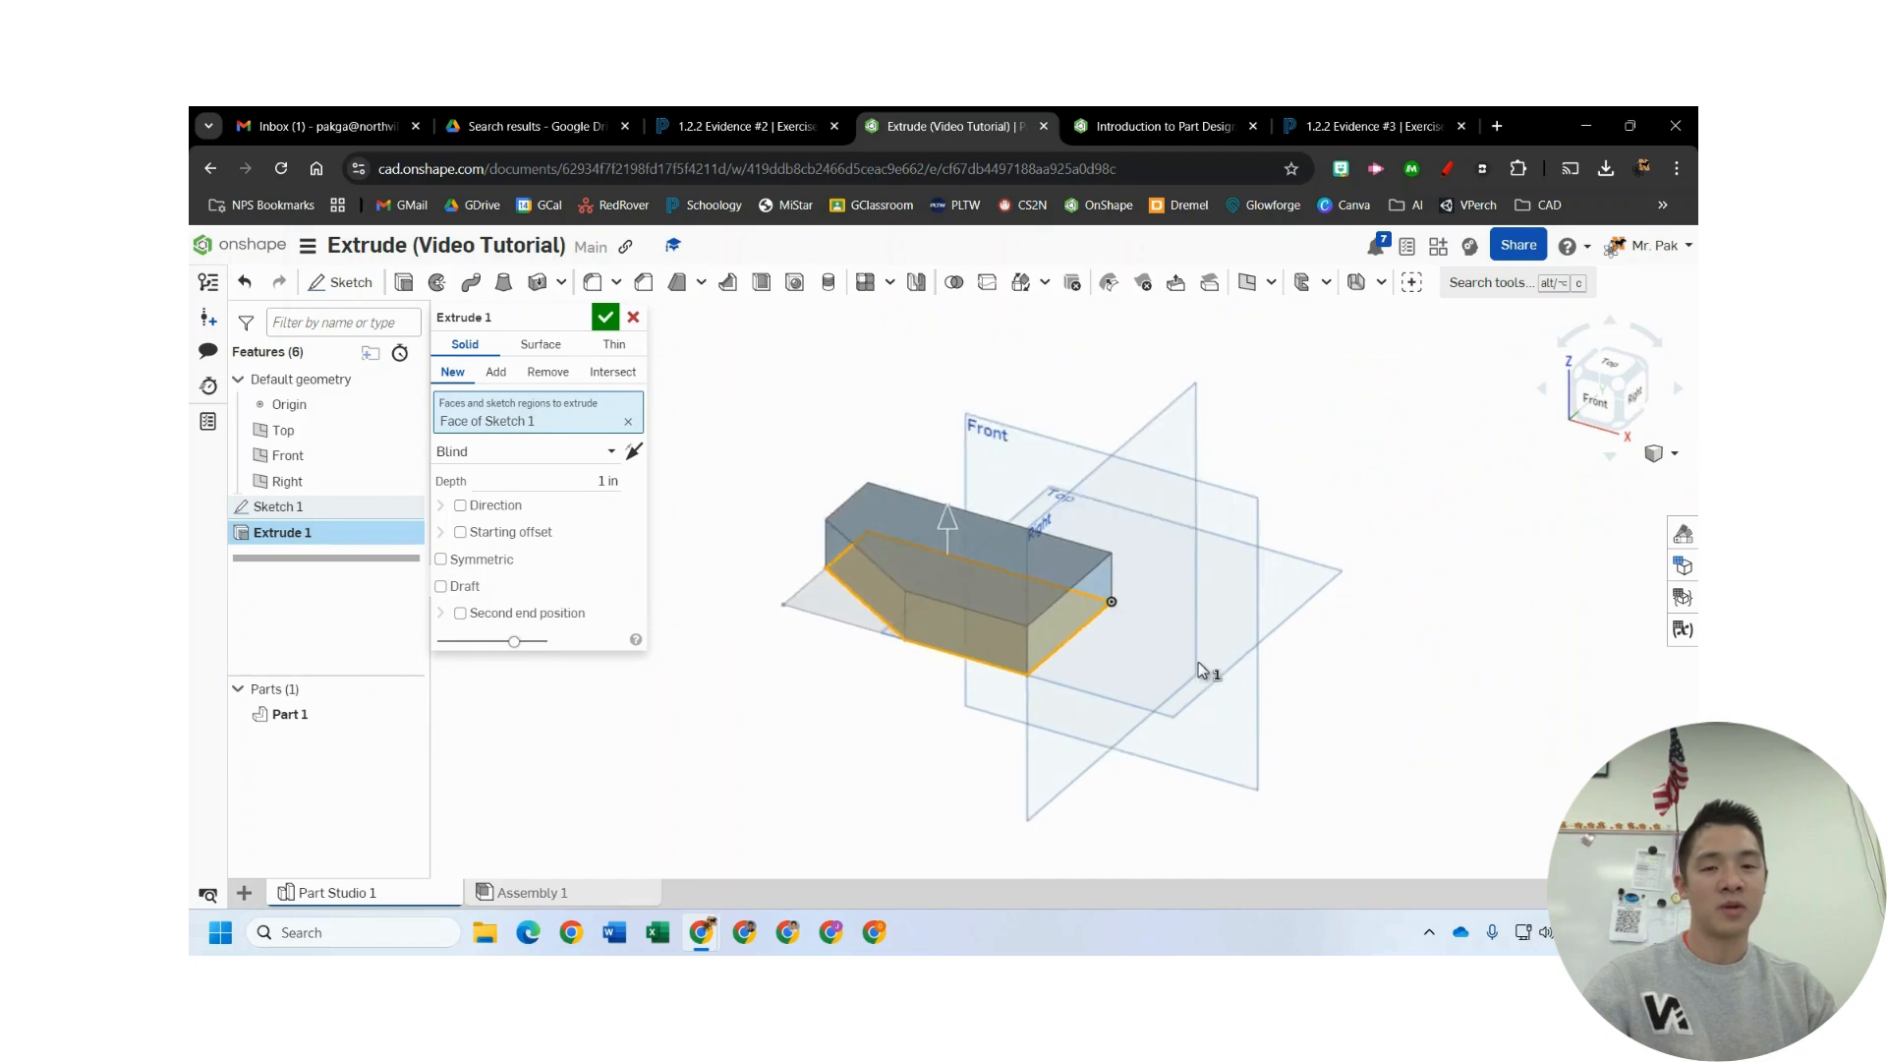
pyautogui.scroll(-3, 1199, 663)
pyautogui.scroll(3, 1192, 652)
pyautogui.scroll(-3, 1173, 629)
pyautogui.scroll(2, 1174, 629)
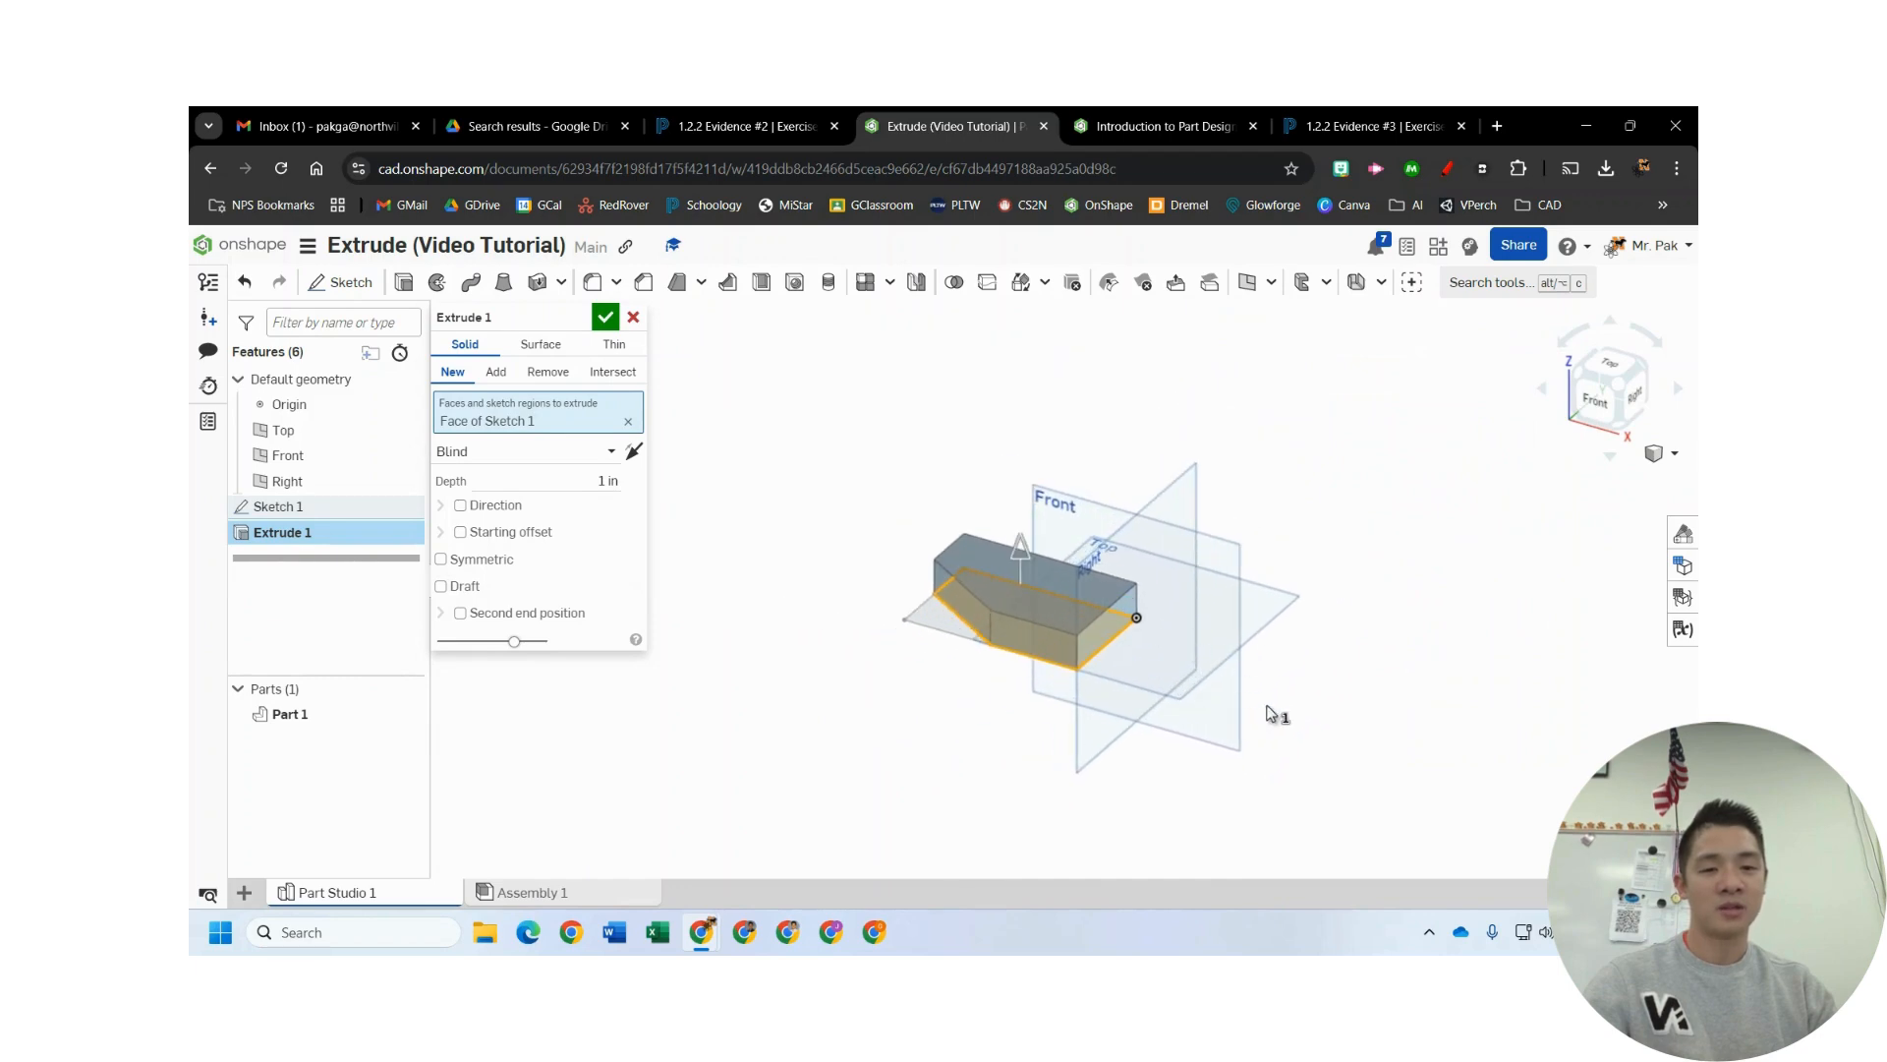
pyautogui.moveTo(1300, 678); pyautogui.dragTo(1177, 613, button='right')
pyautogui.scroll(4, 988, 704)
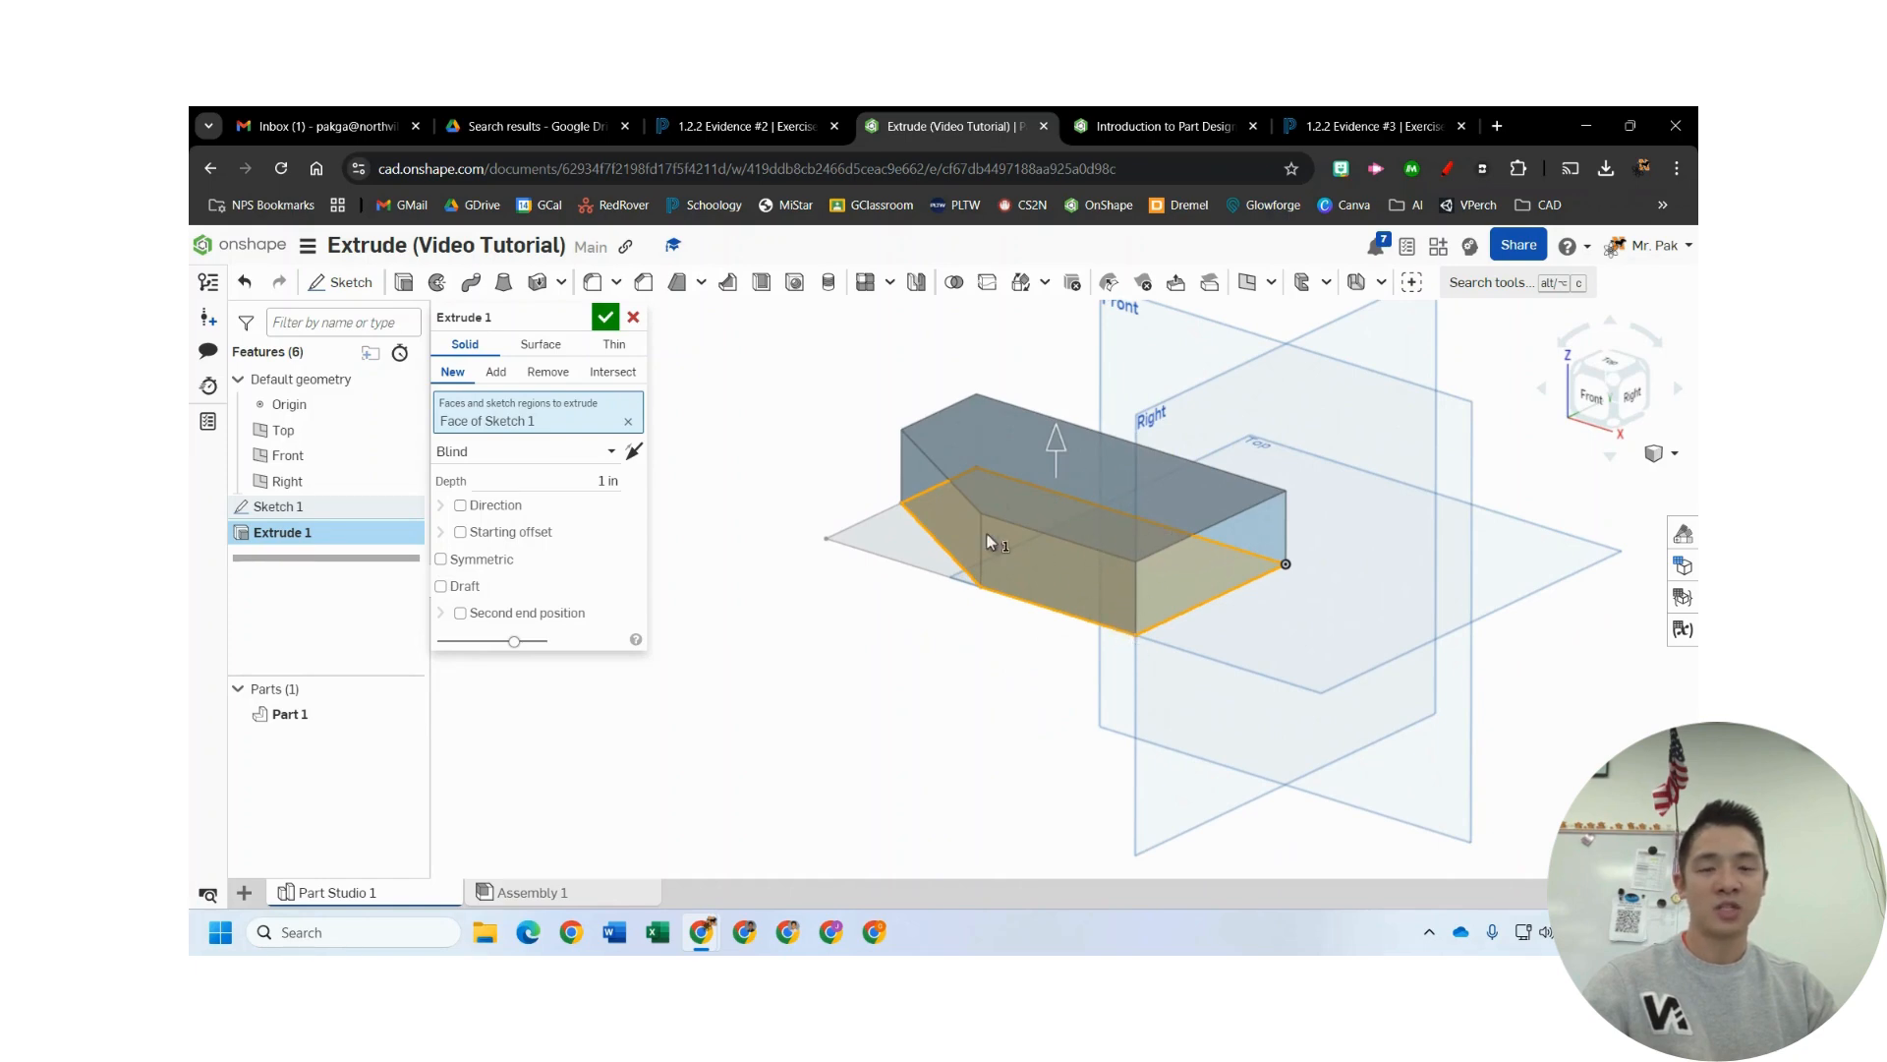
# - Set the extrude depth to 1.25 in and accept the feature with its direction upward from the sketch plane
pyautogui.click(593, 481)
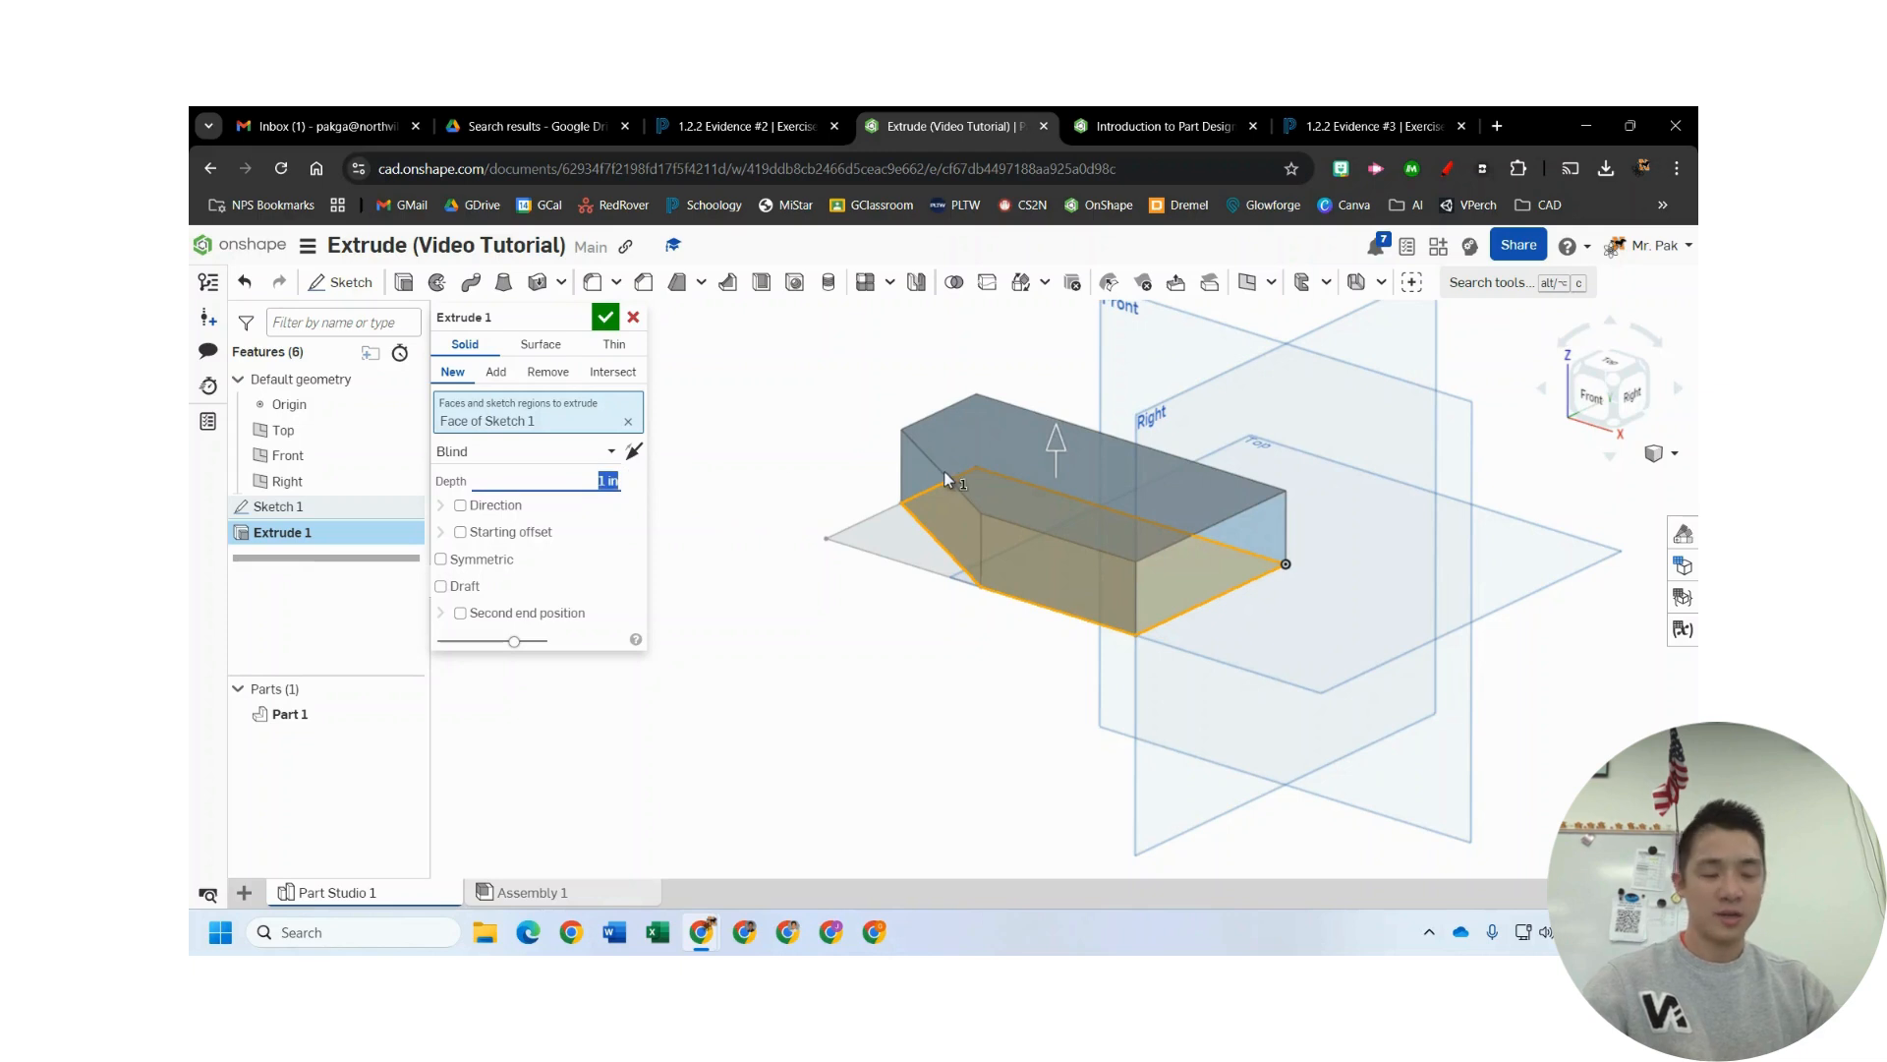
pyautogui.write('1.25')
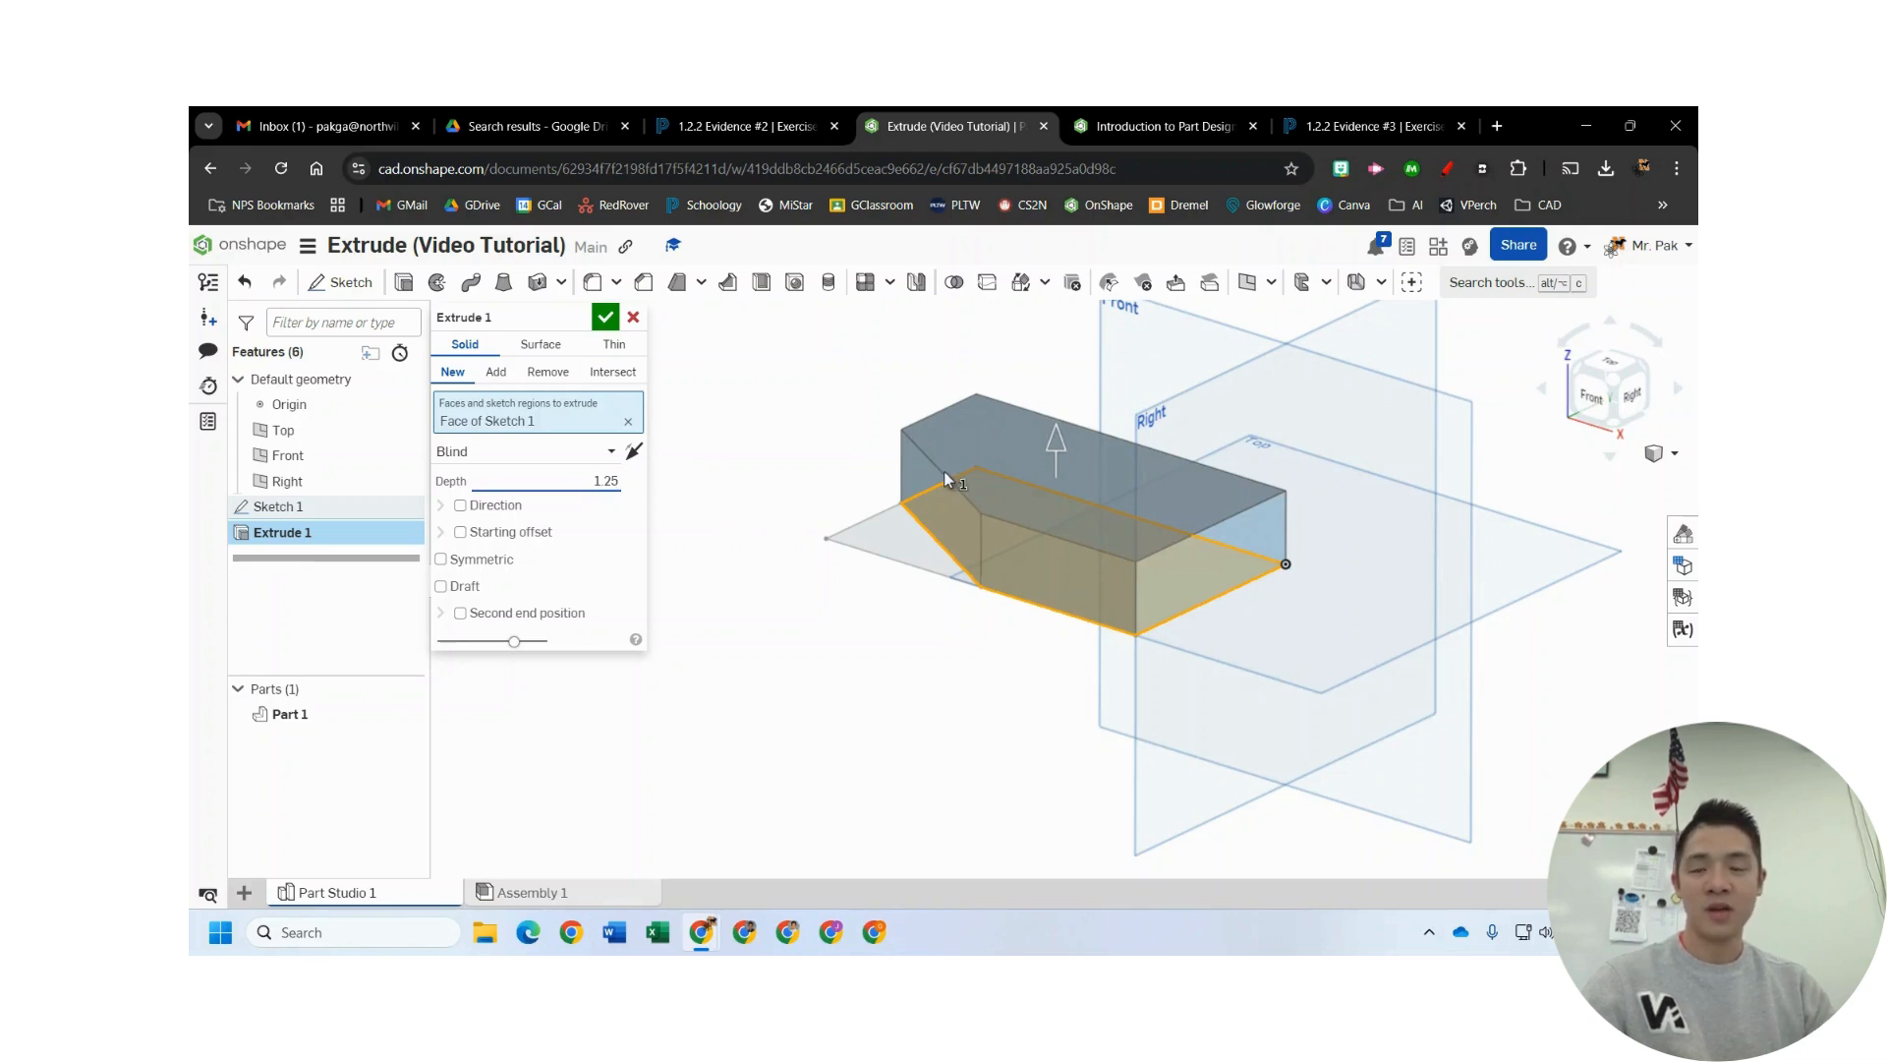
pyautogui.press('Return')
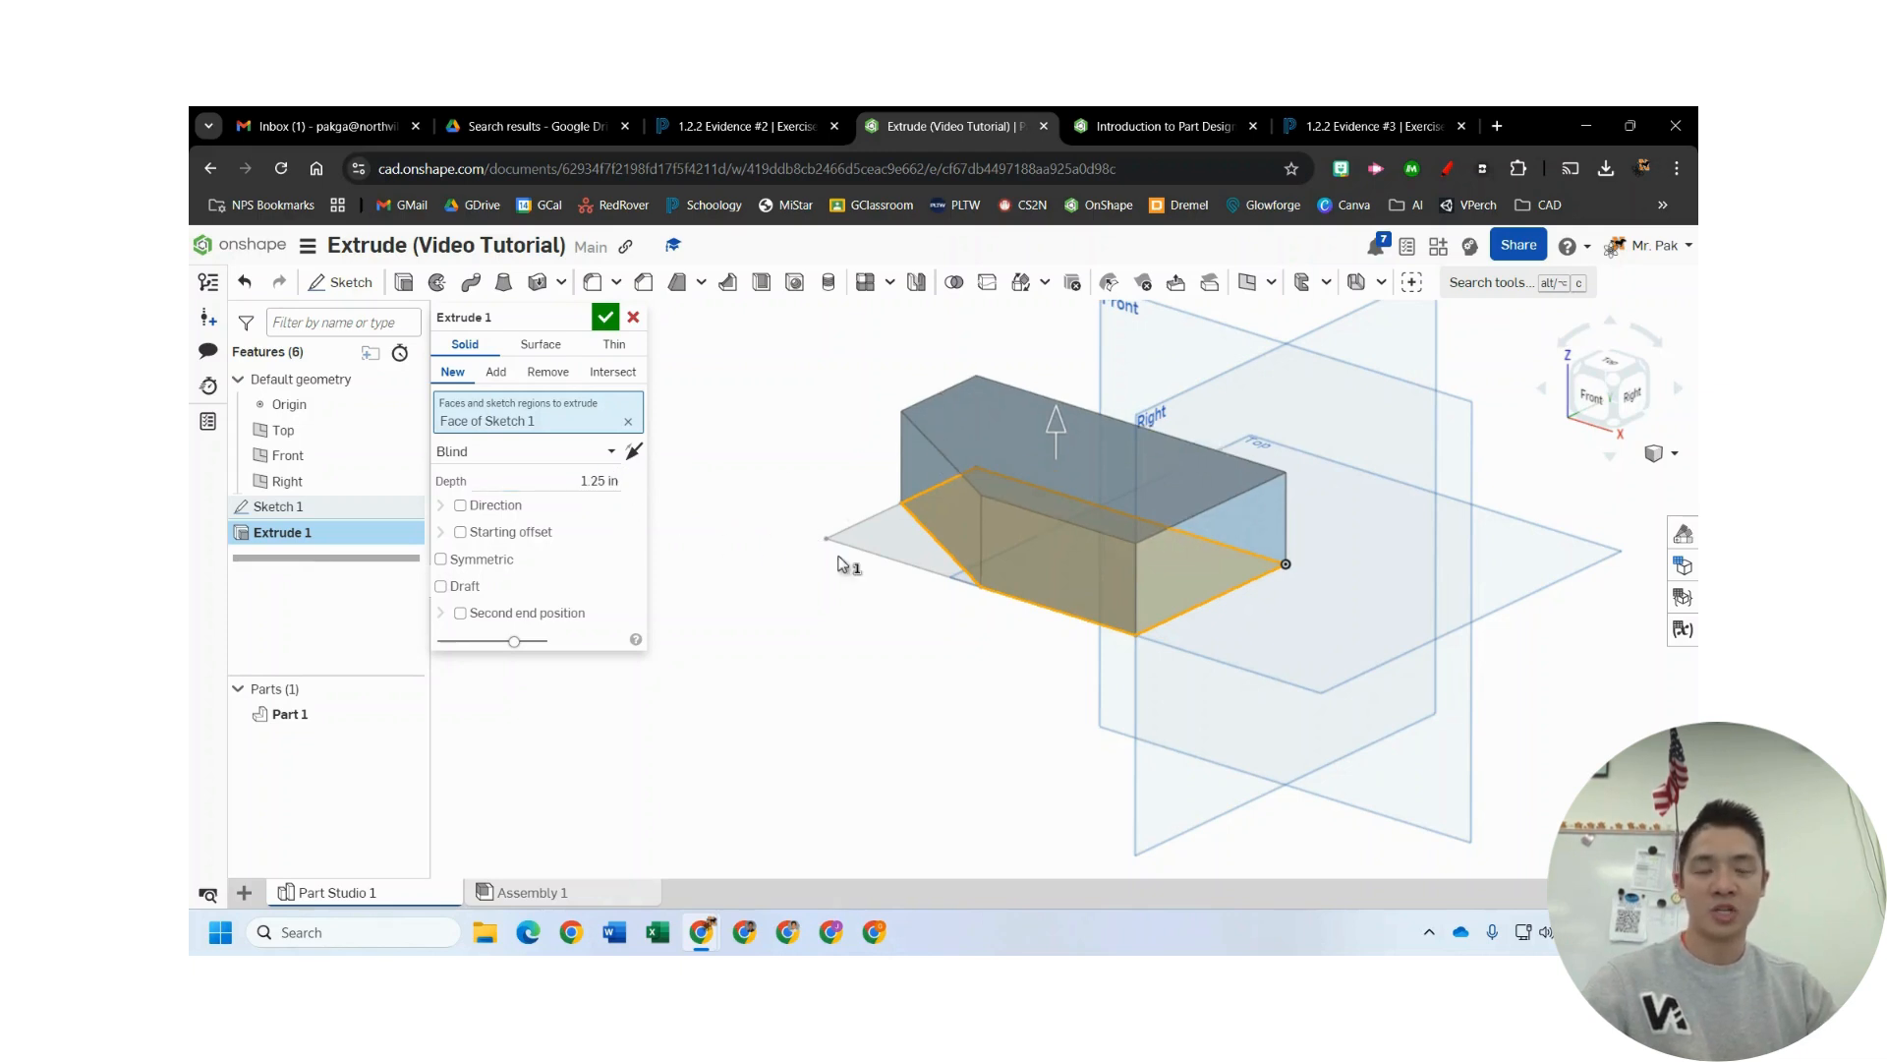
pyautogui.click(634, 453)
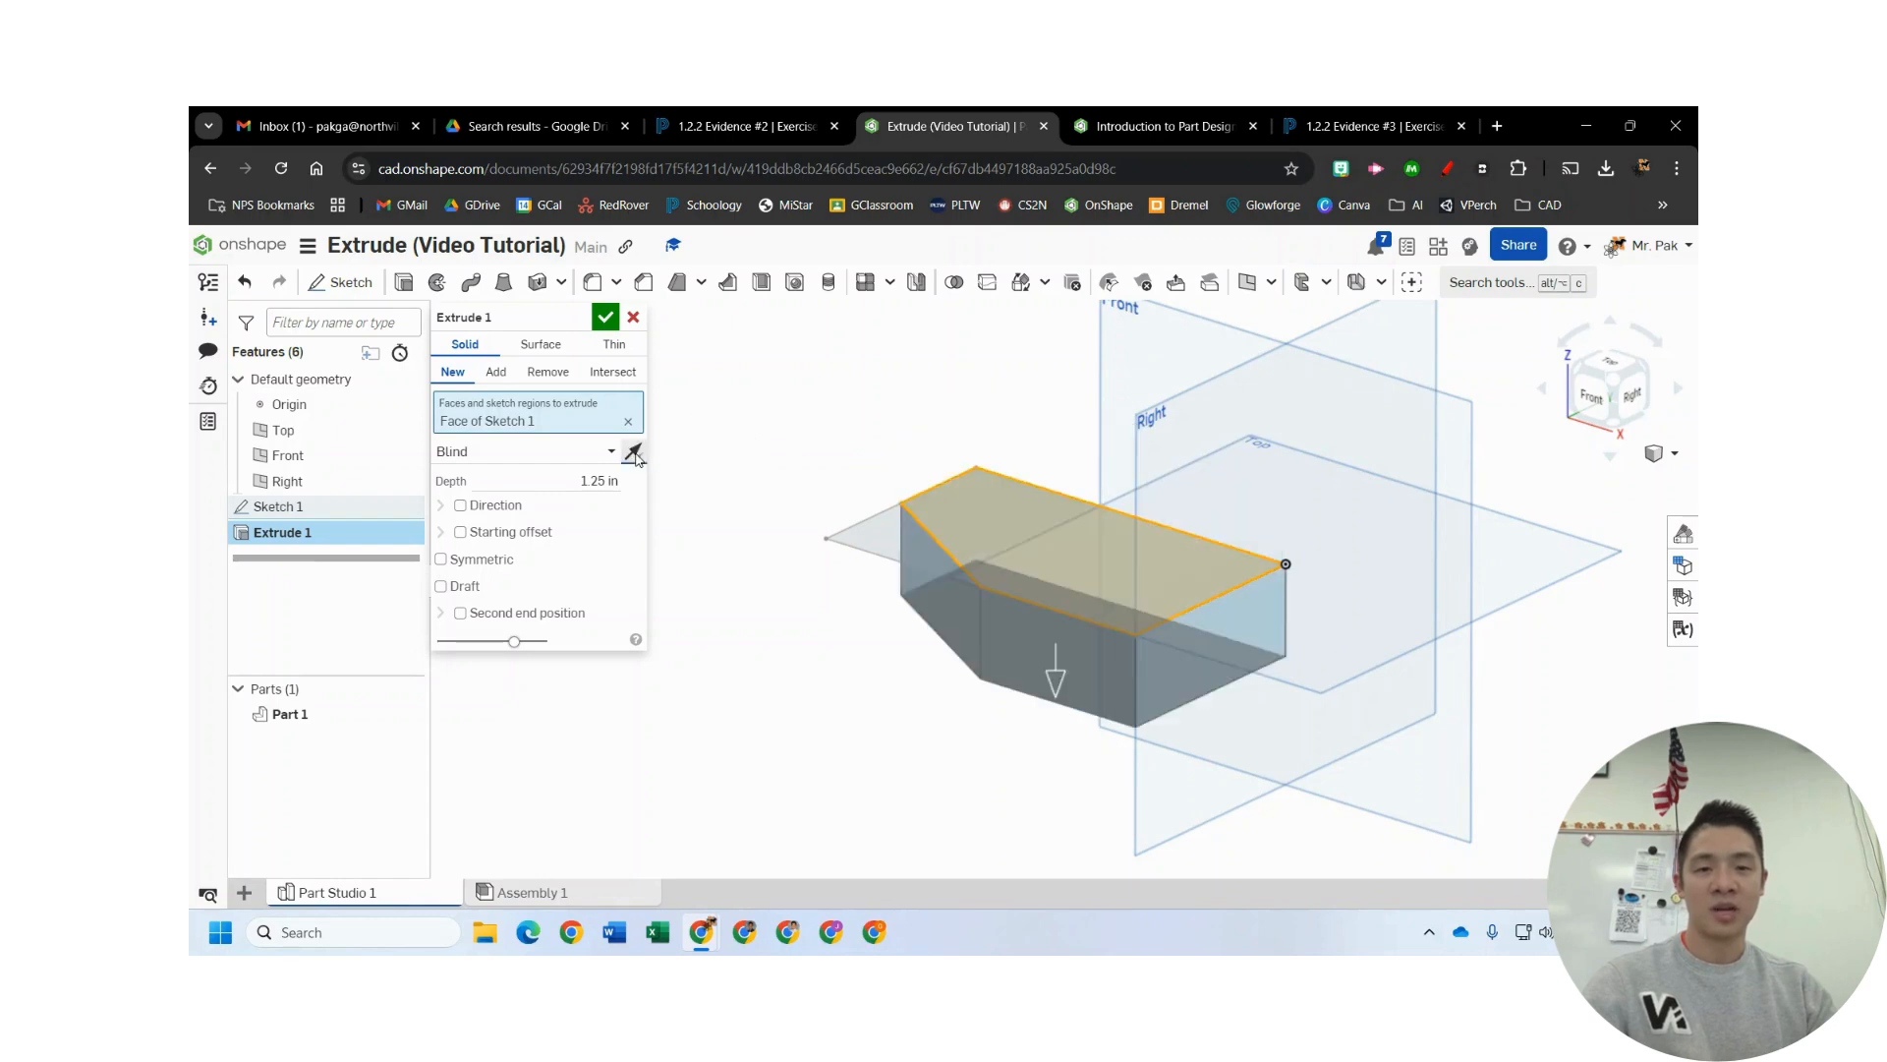
pyautogui.click(634, 453)
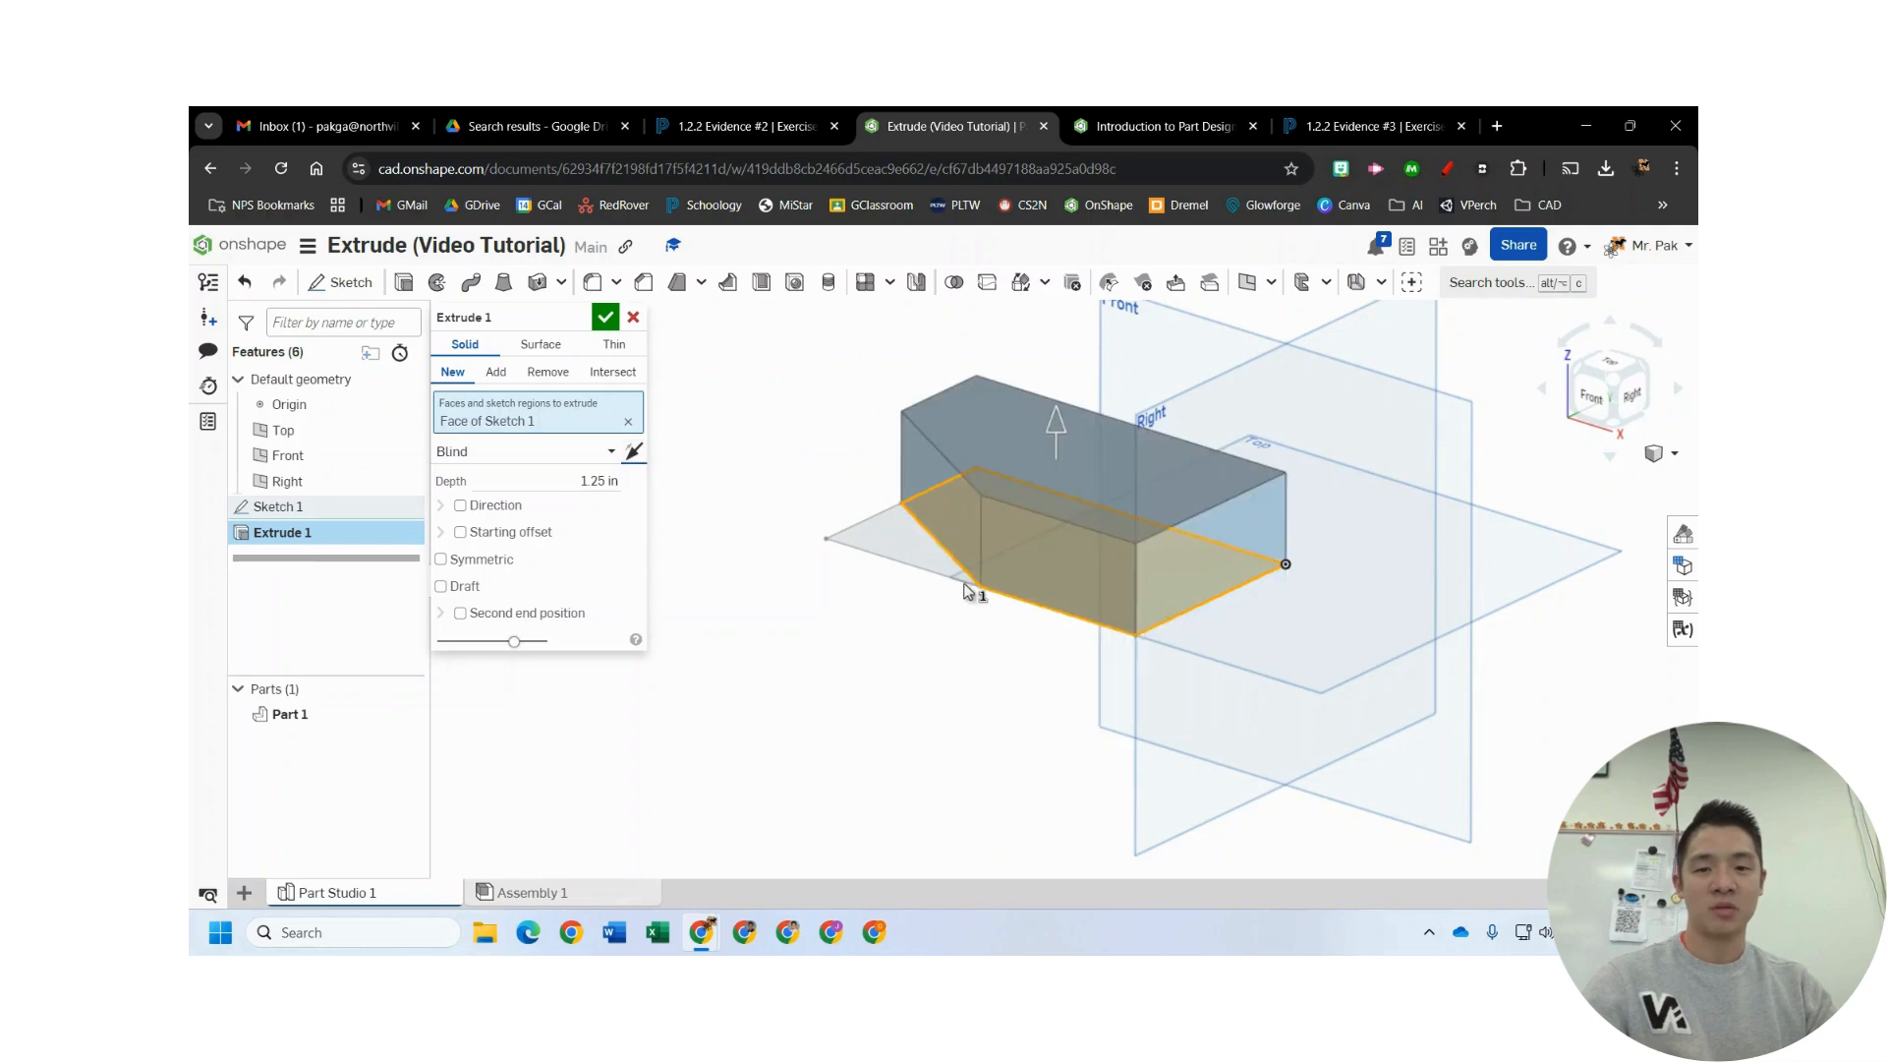
pyautogui.click(604, 320)
# - Following Step 6 of the exercise, start a second sketch on the back face of the extruded part
pyautogui.click(1123, 118)
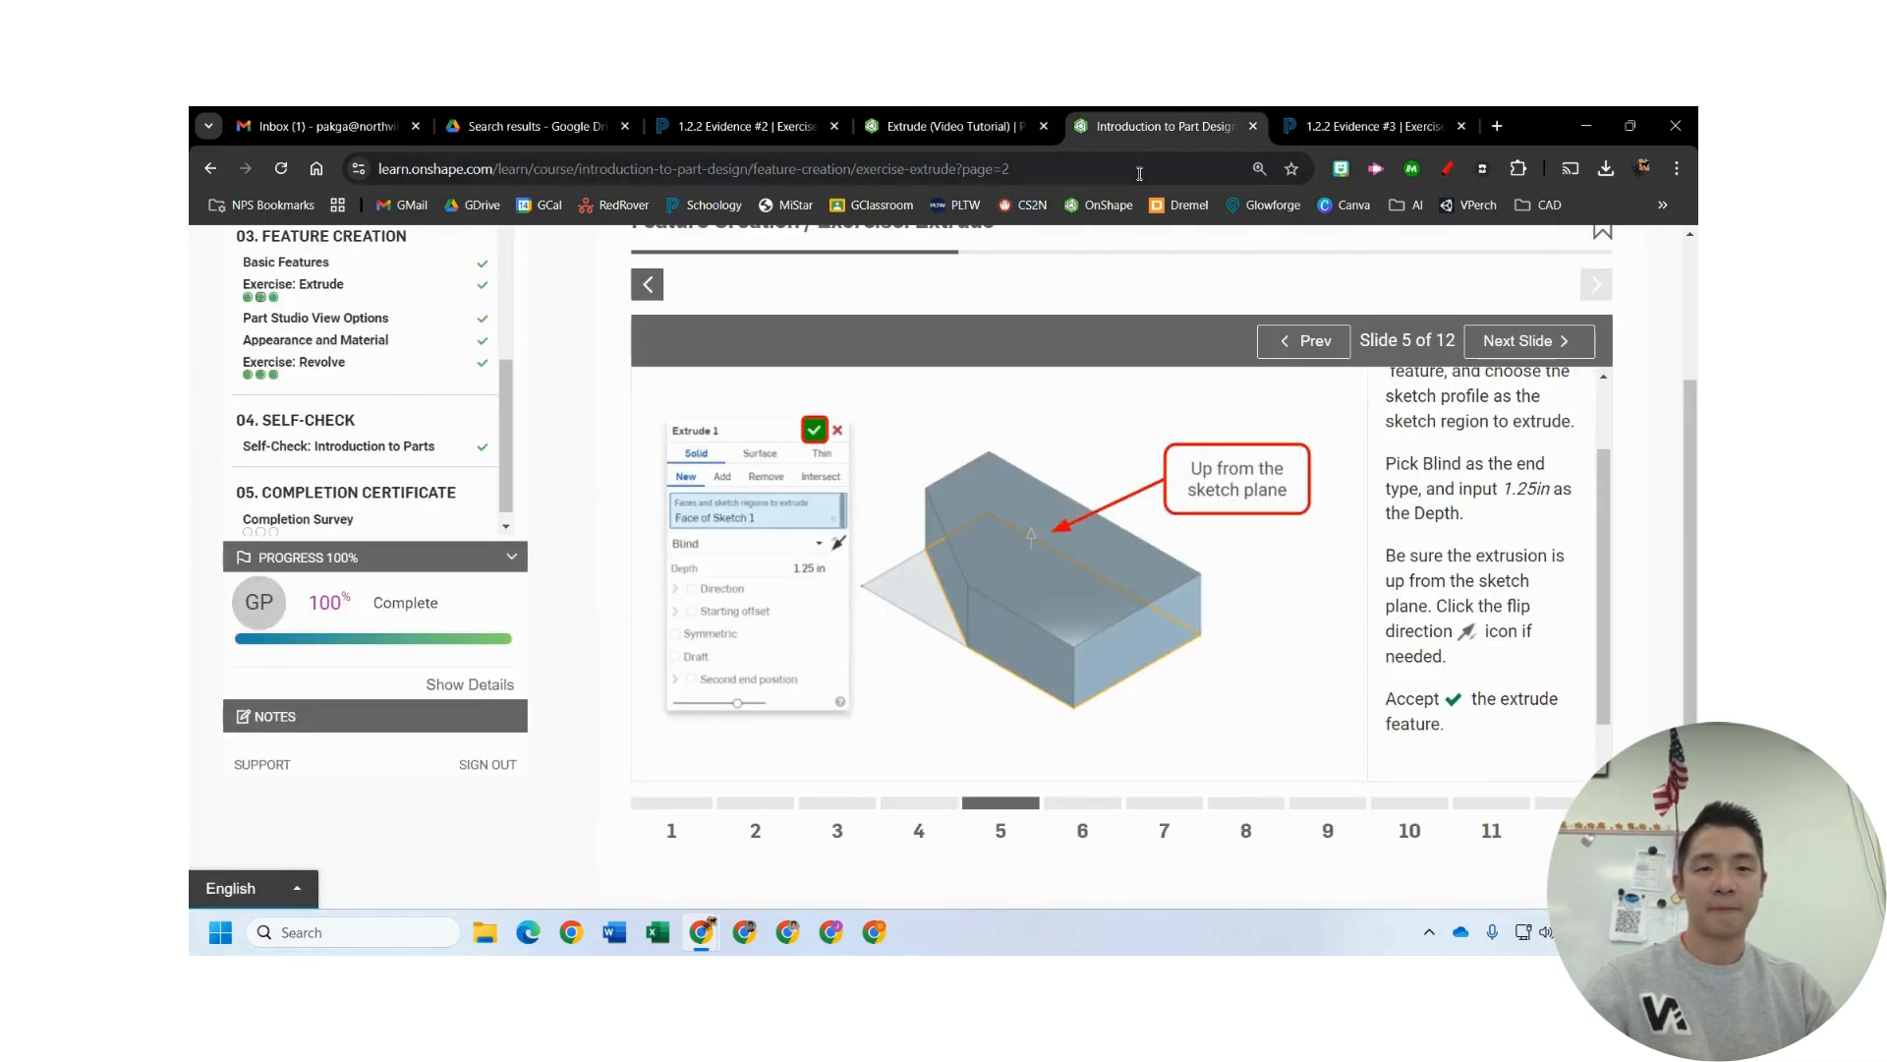
pyautogui.click(1522, 332)
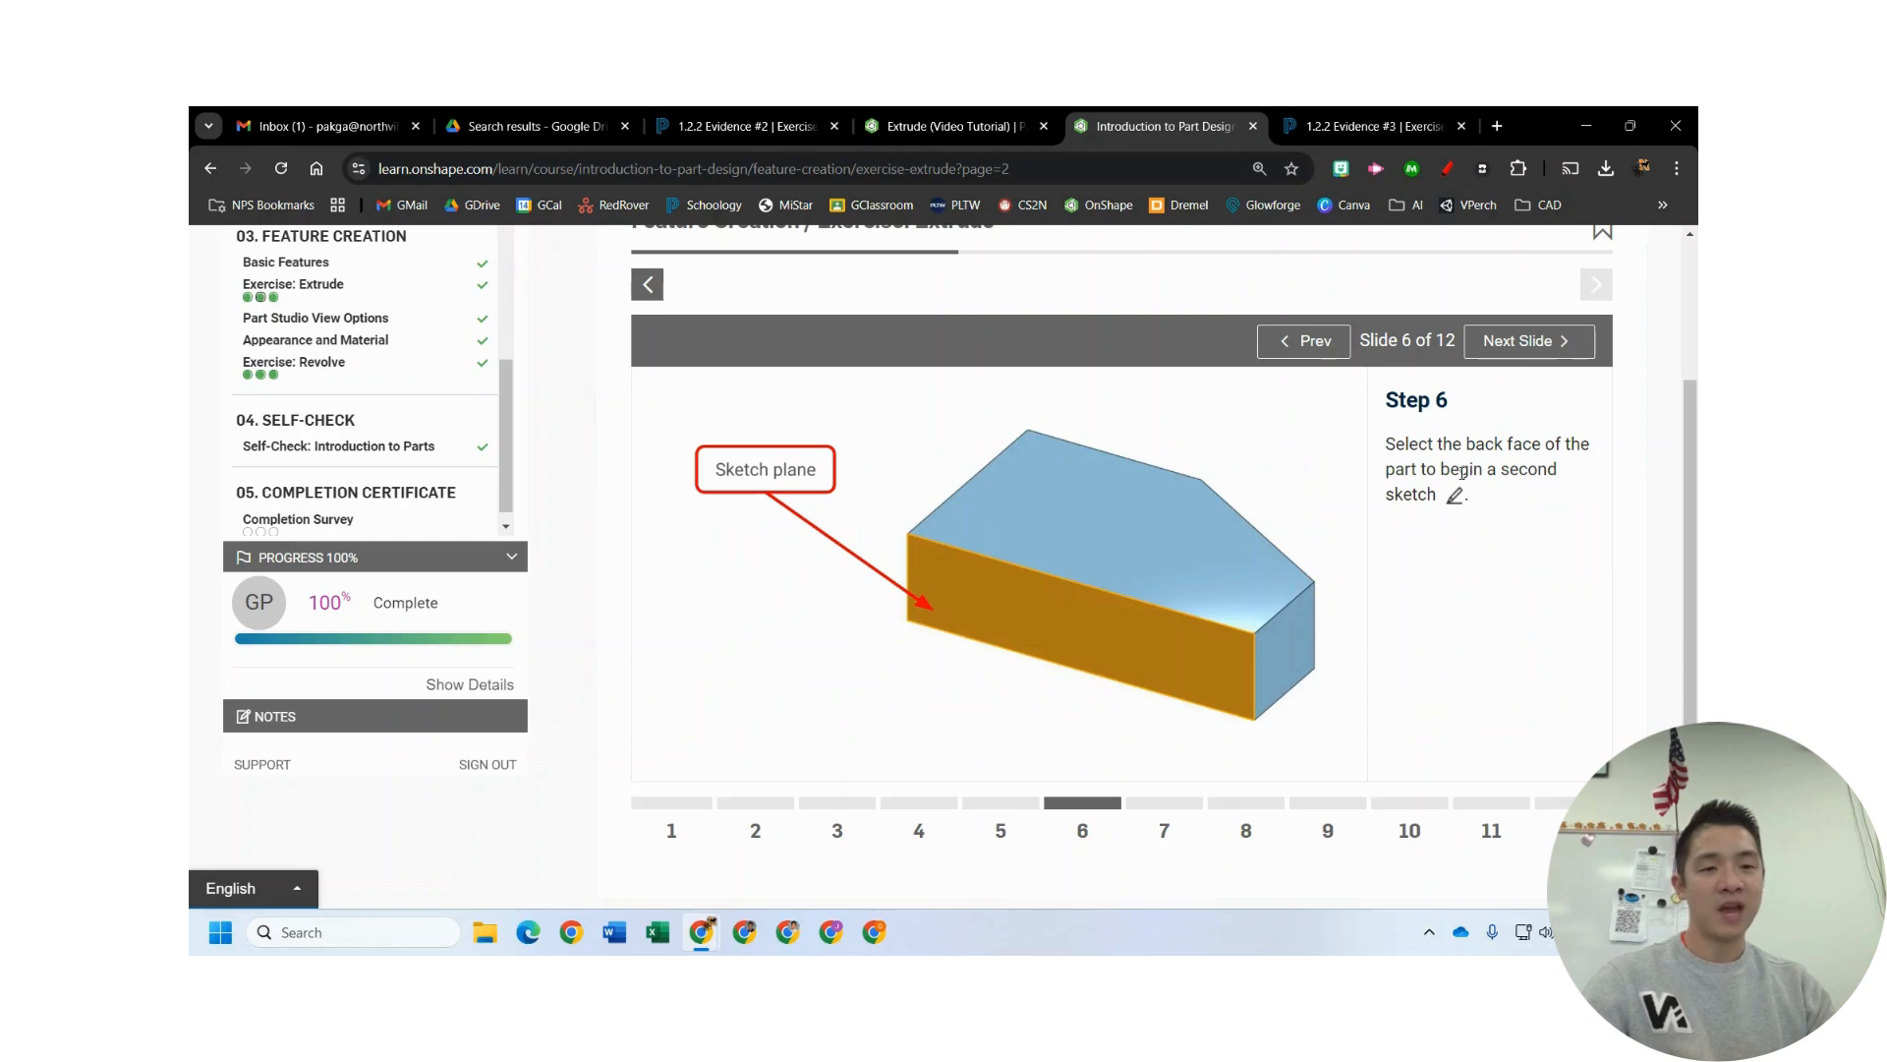
pyautogui.click(949, 125)
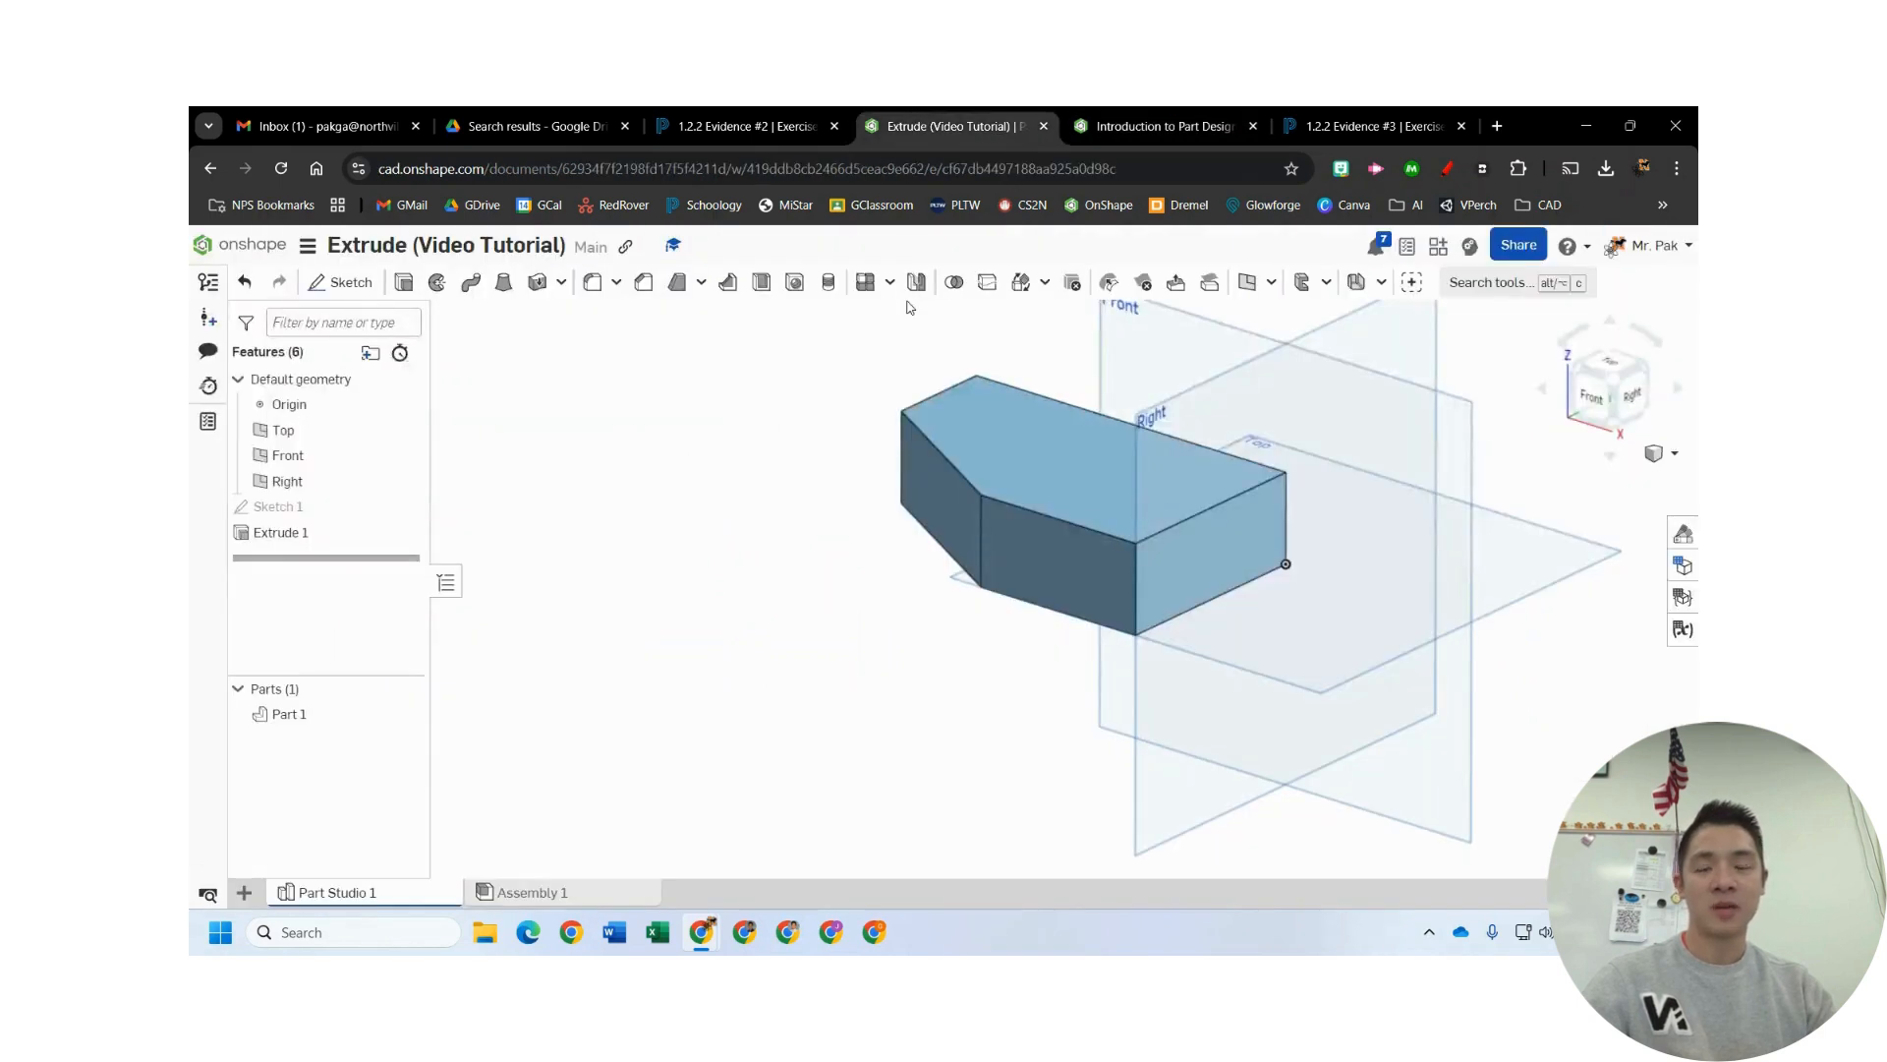
pyautogui.click(335, 282)
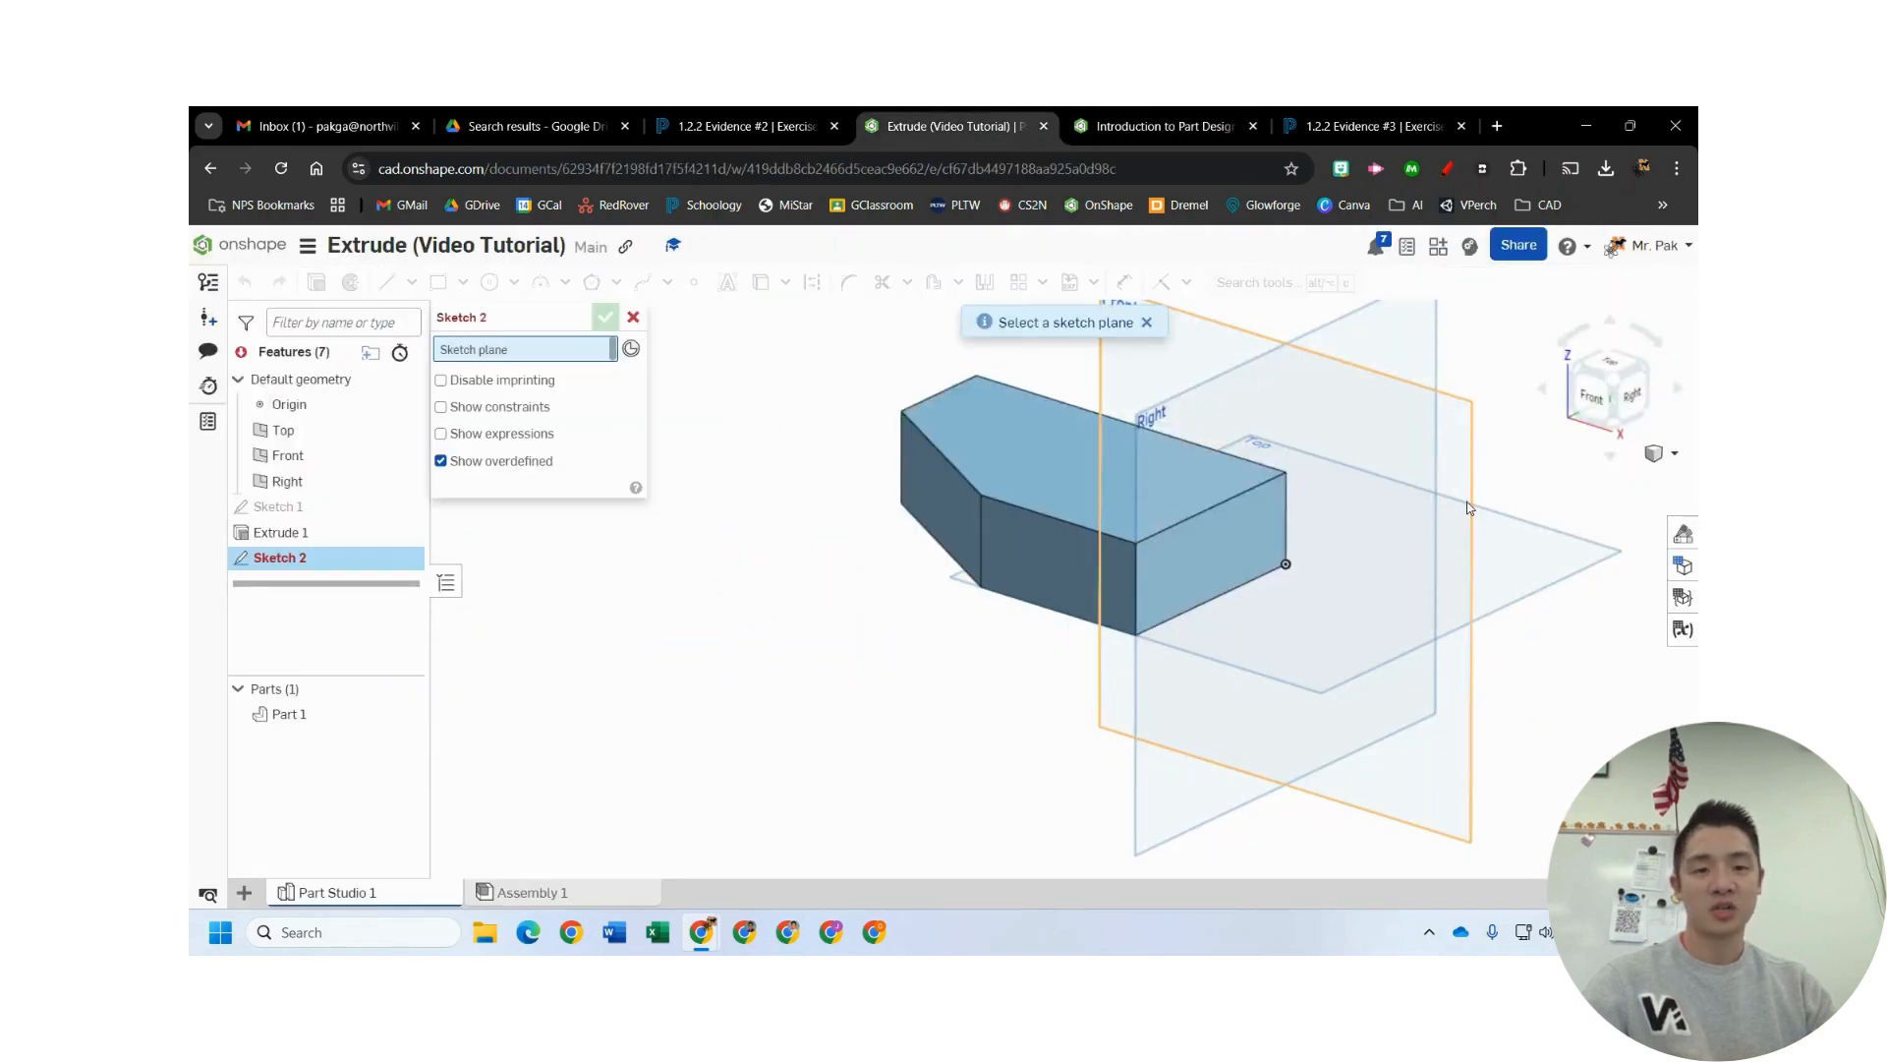
pyautogui.moveTo(1563, 472)
pyautogui.mouseDown(button='right')
pyautogui.moveTo(1482, 455)
pyautogui.moveTo(1428, 493)
pyautogui.moveTo(1337, 494)
pyautogui.mouseUp(button='right')
pyautogui.click(1298, 493)
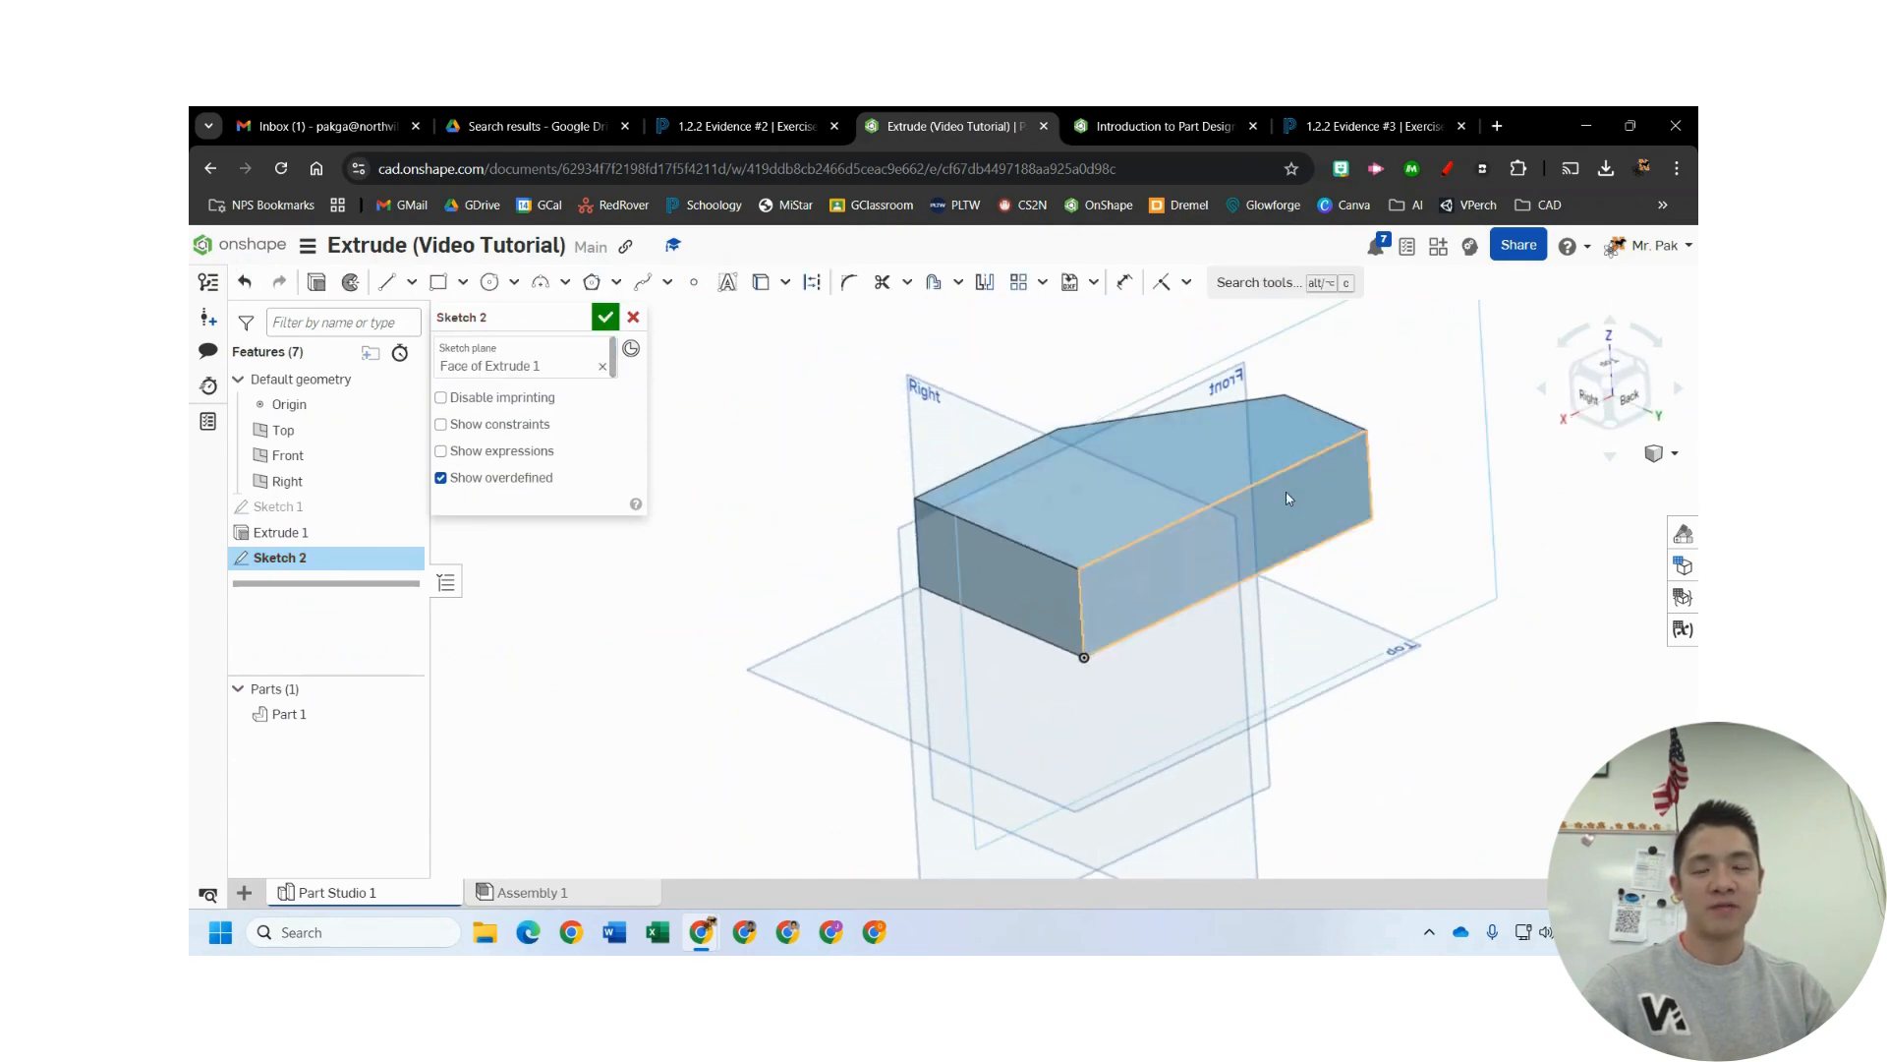
# - Consult Step 7 of the exercise and view the second sketch from the front to match its illustration
pyautogui.click(1159, 126)
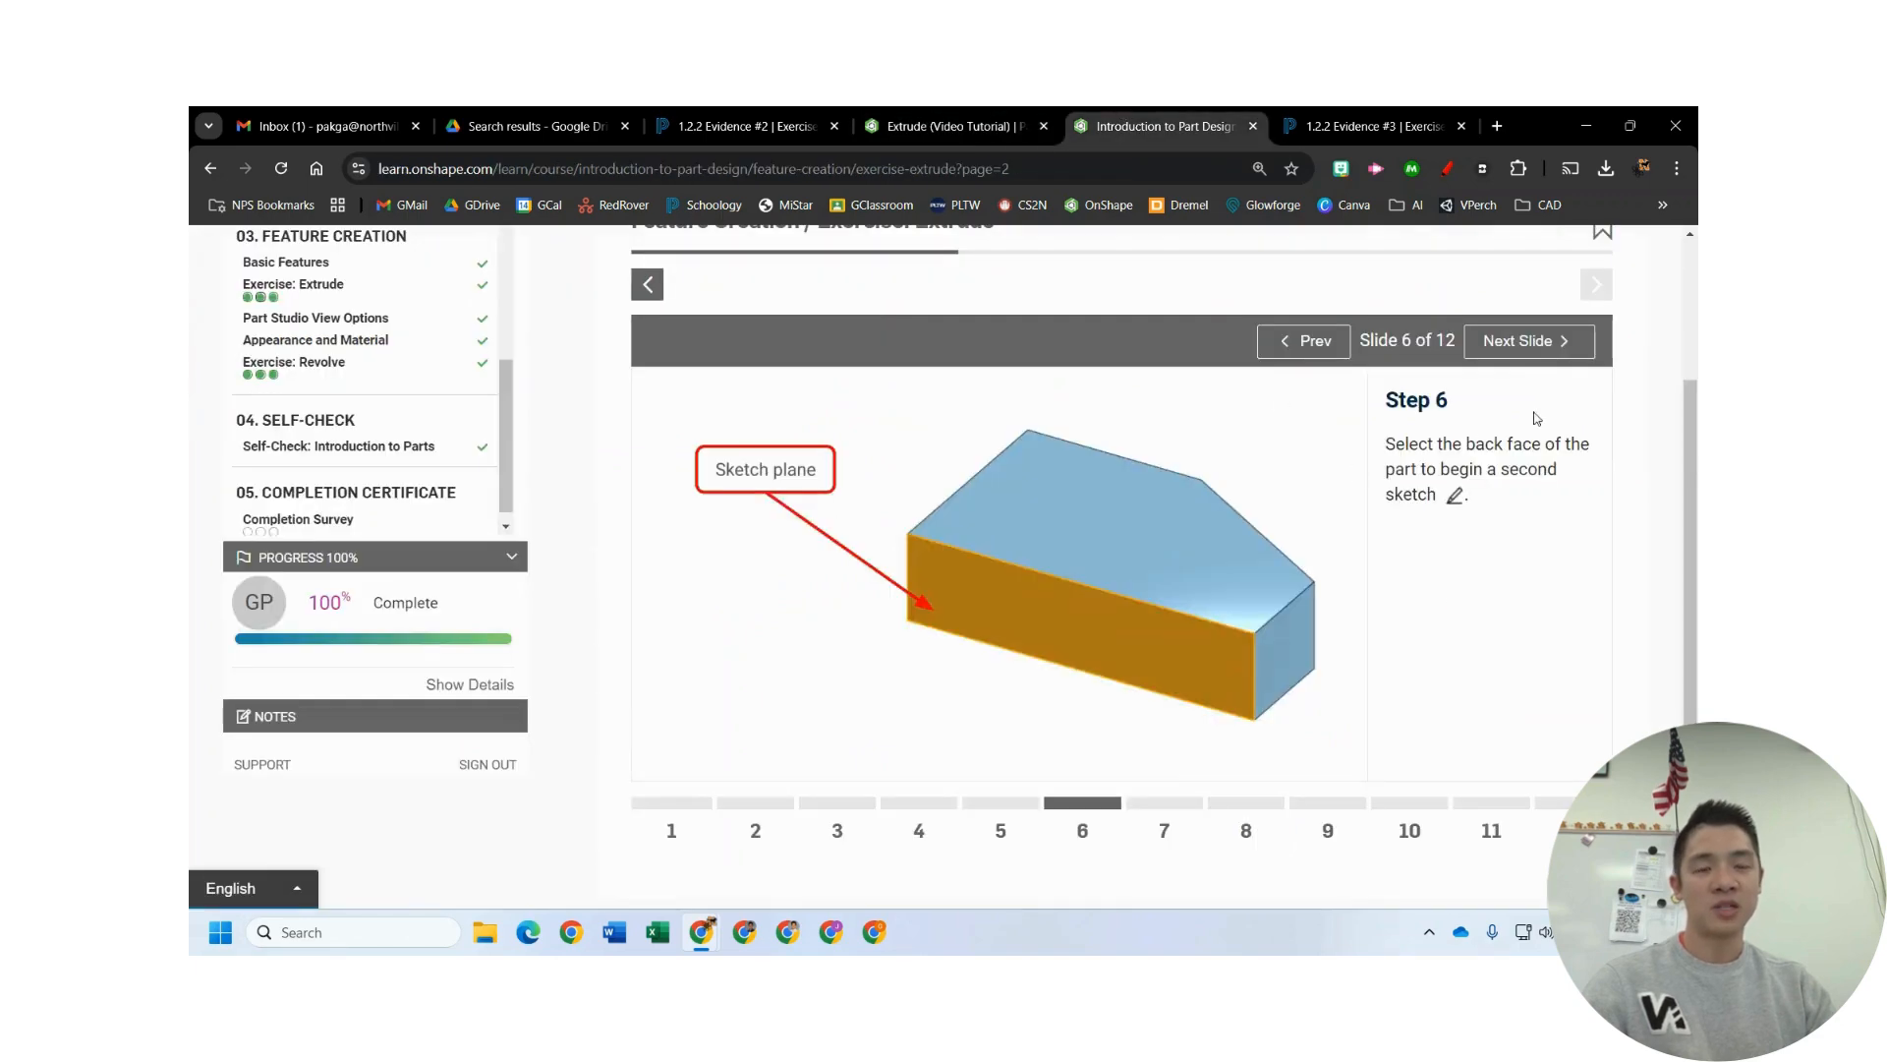
pyautogui.click(1528, 340)
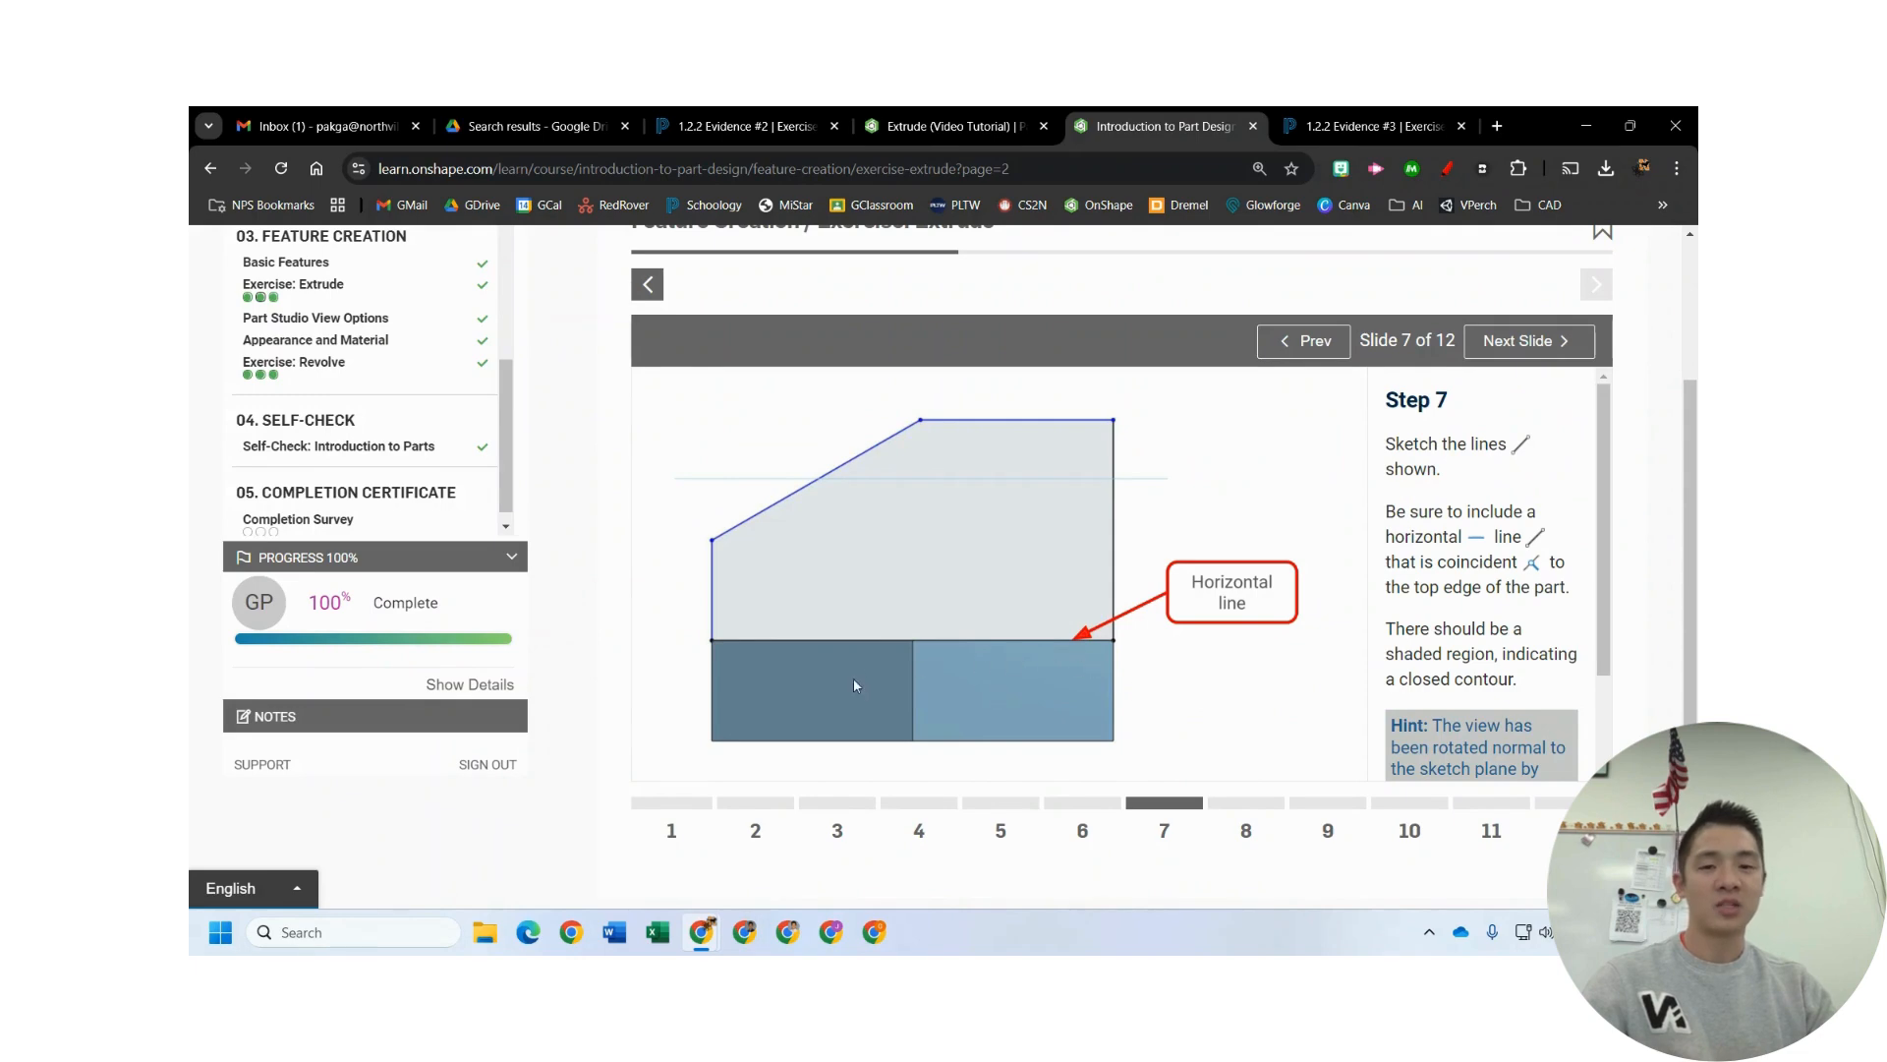
pyautogui.click(1013, 125)
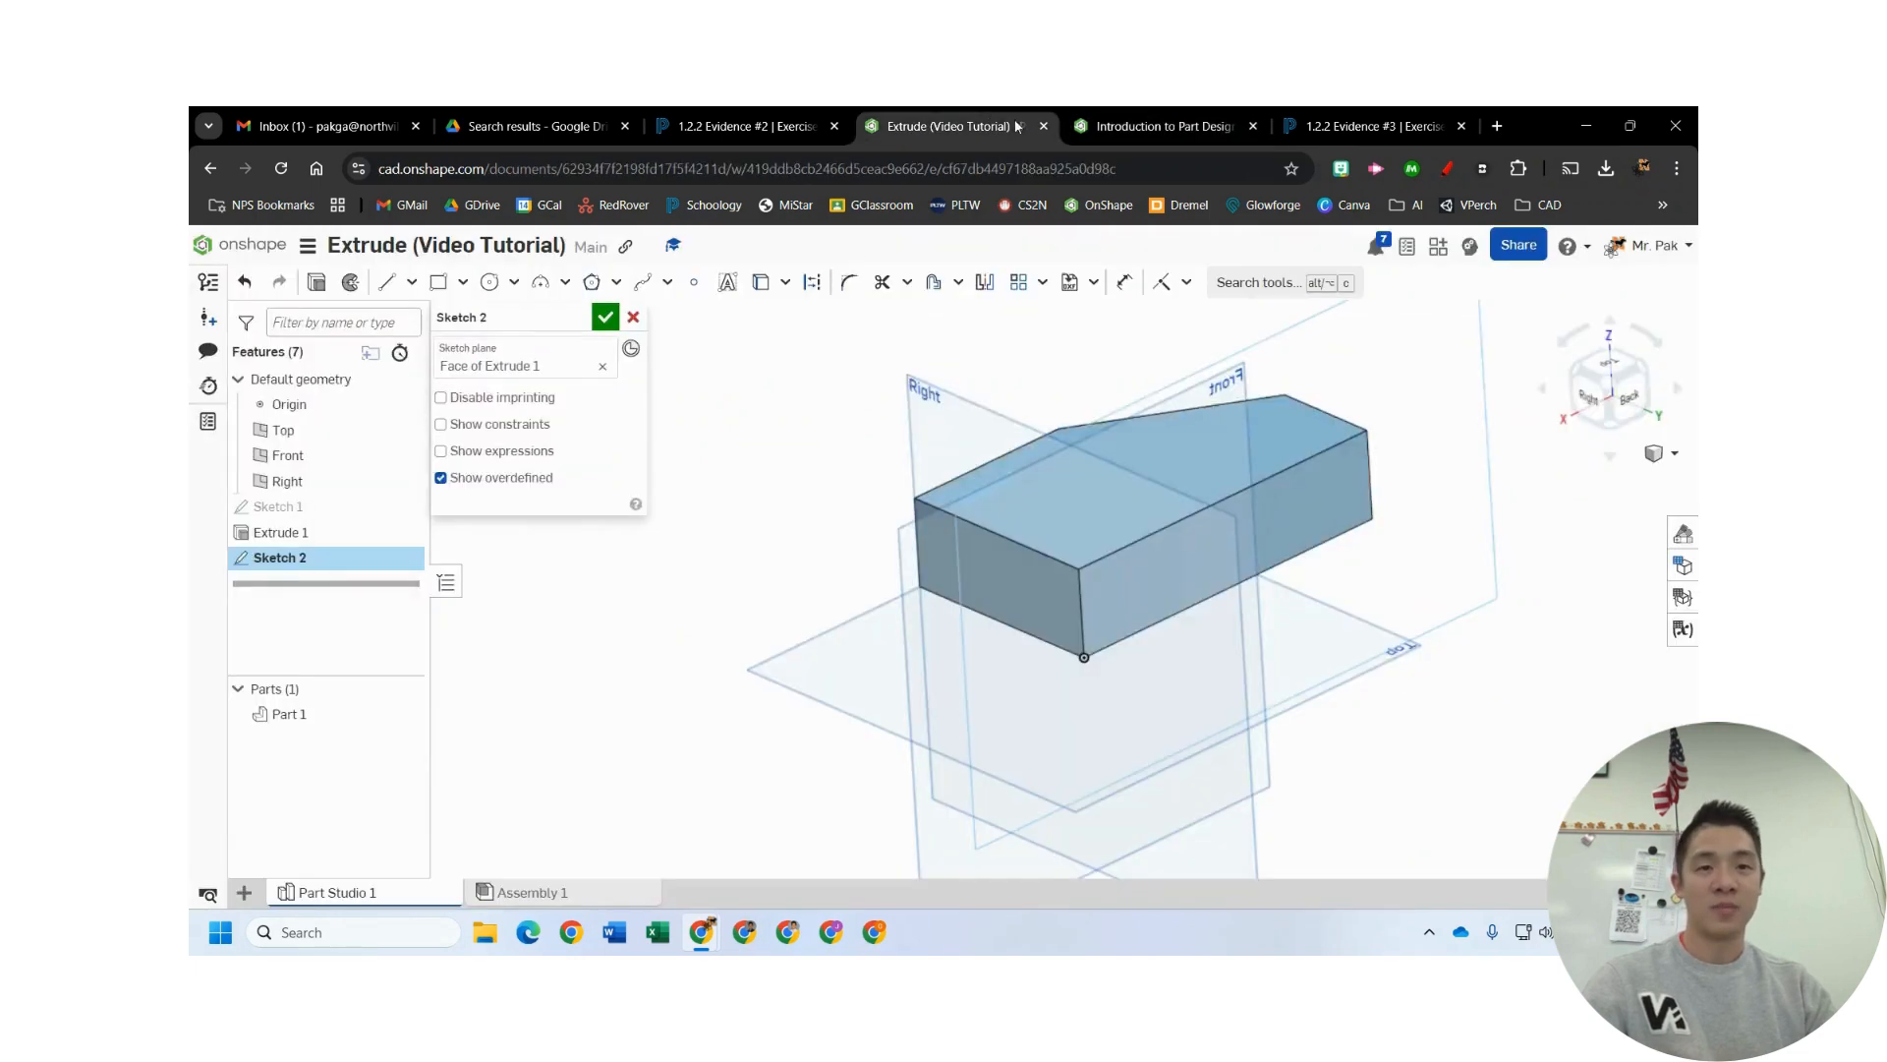
pyautogui.hotkey('shift', '1')
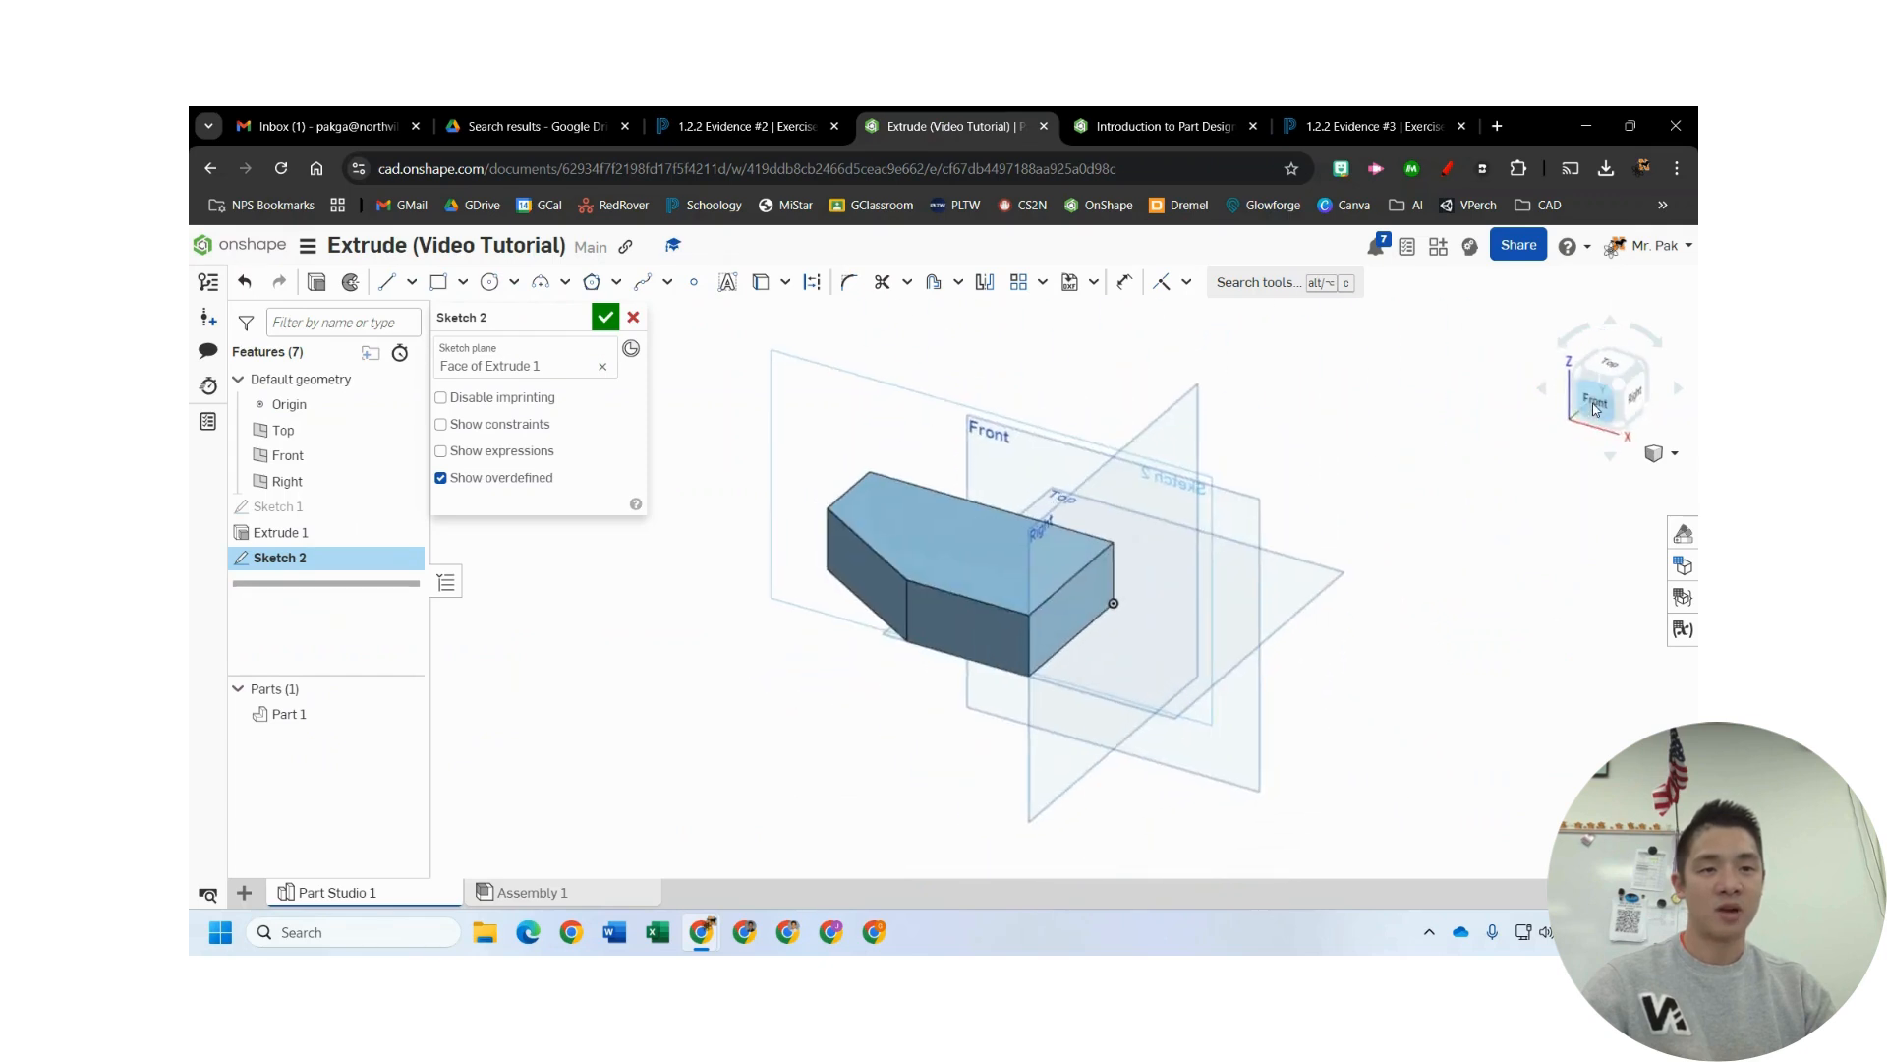
pyautogui.moveTo(1090, 511); pyautogui.dragTo(1249, 608, button='middle')
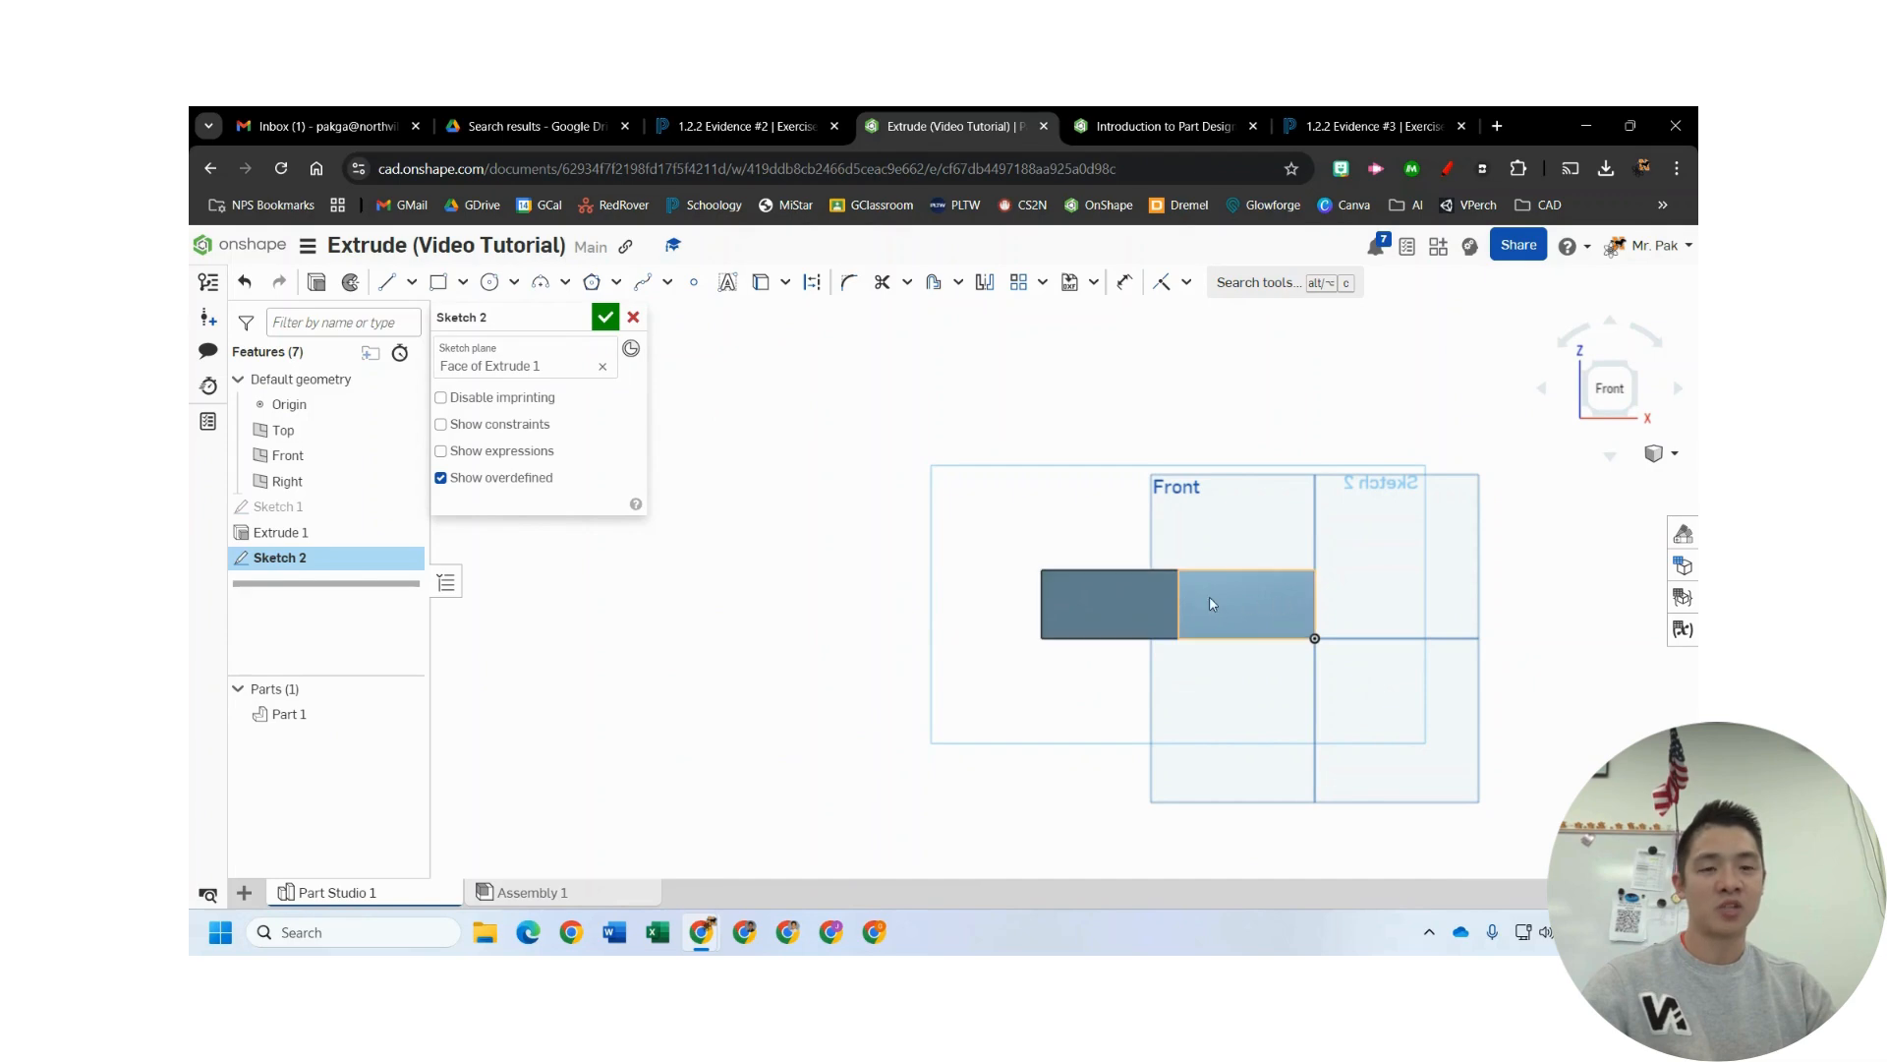
pyautogui.click(1130, 126)
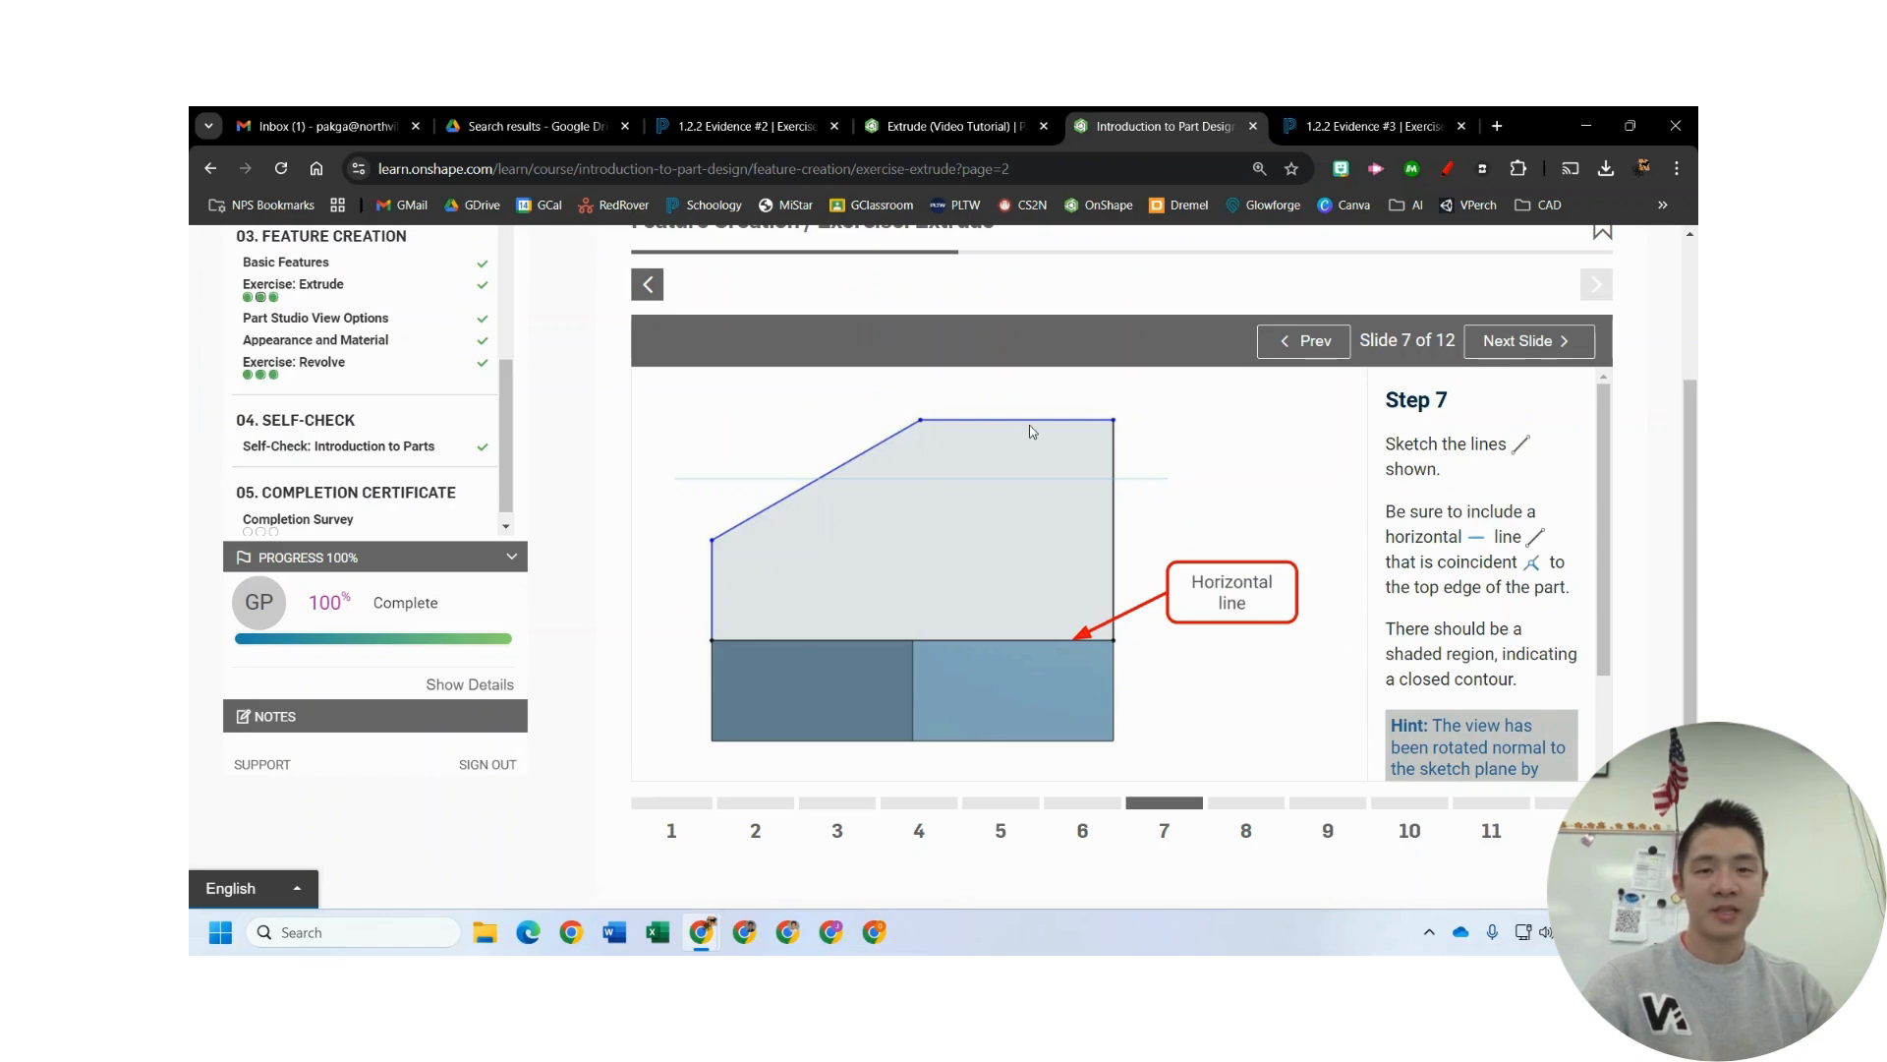
pyautogui.click(1006, 116)
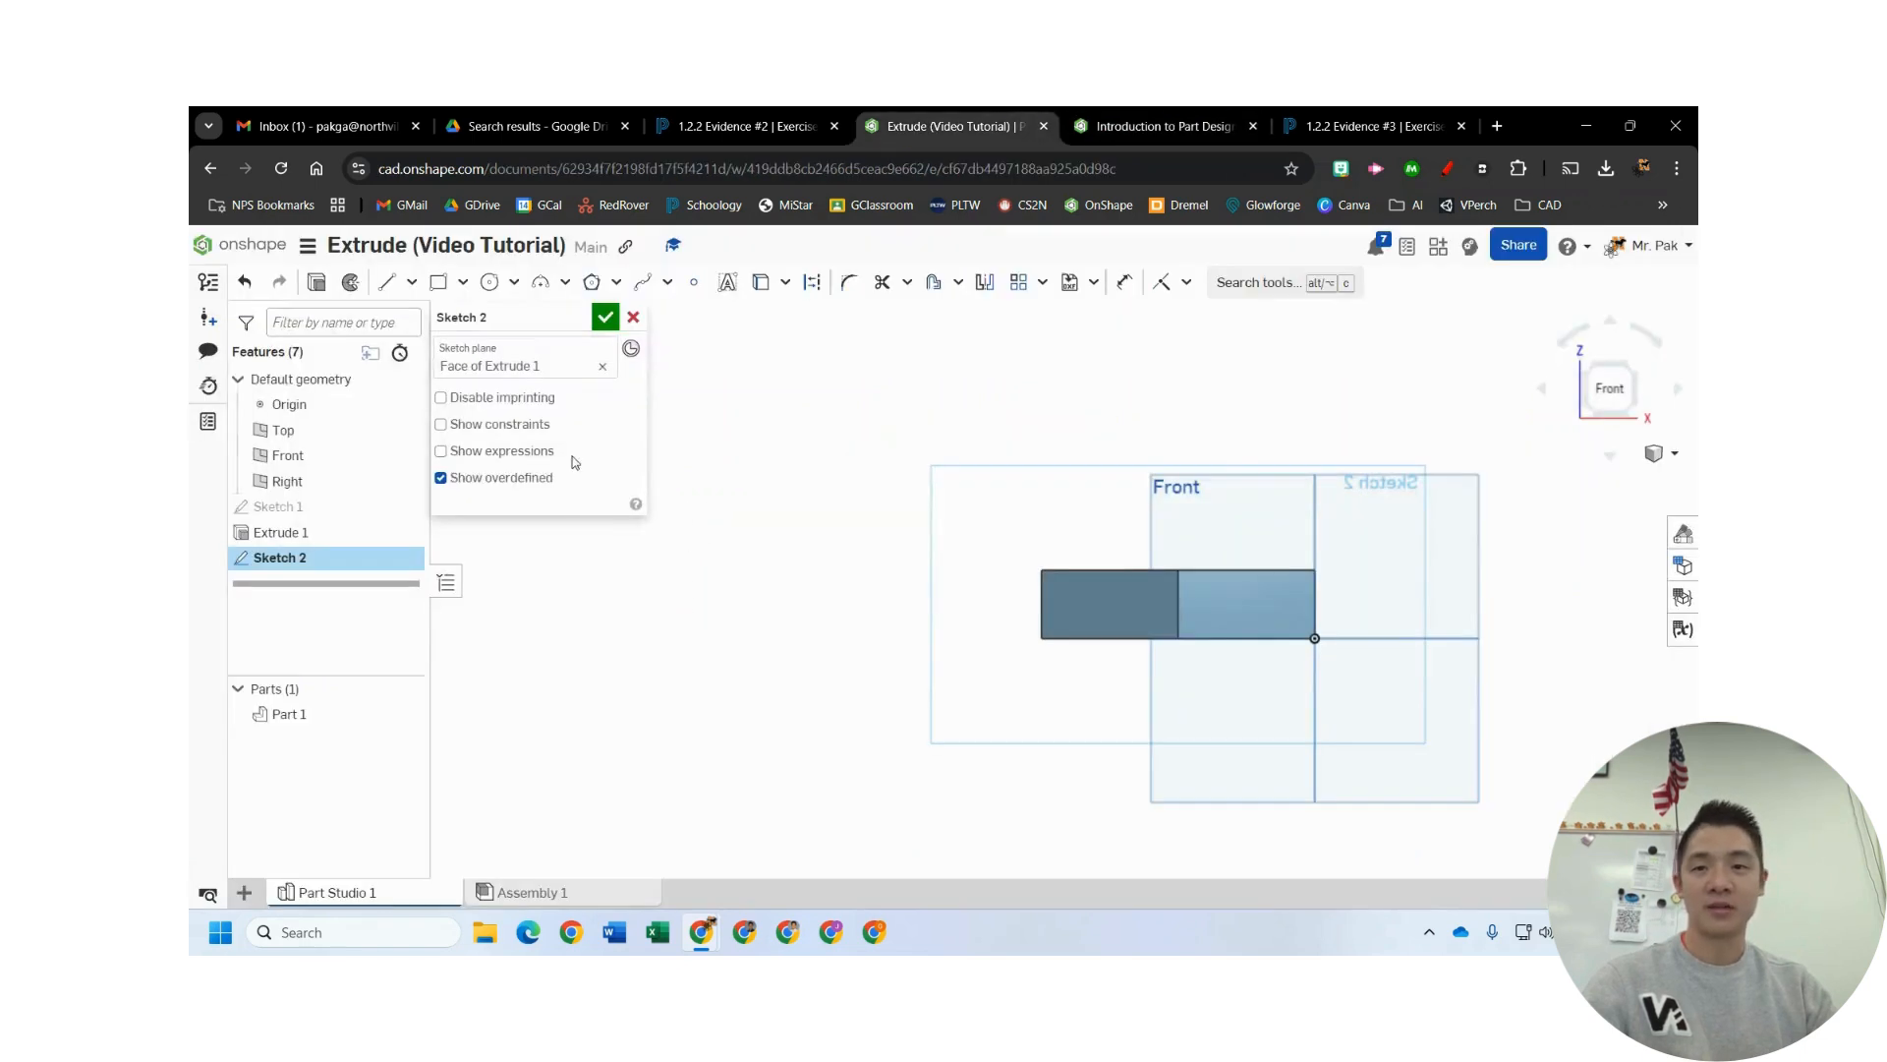
# - Sketch a closed five-line profile on the part's 5 in top edge, with sides about 1.36 and 2.59 in, a slanted corner and a top line about 3.24 in
pyautogui.click(387, 282)
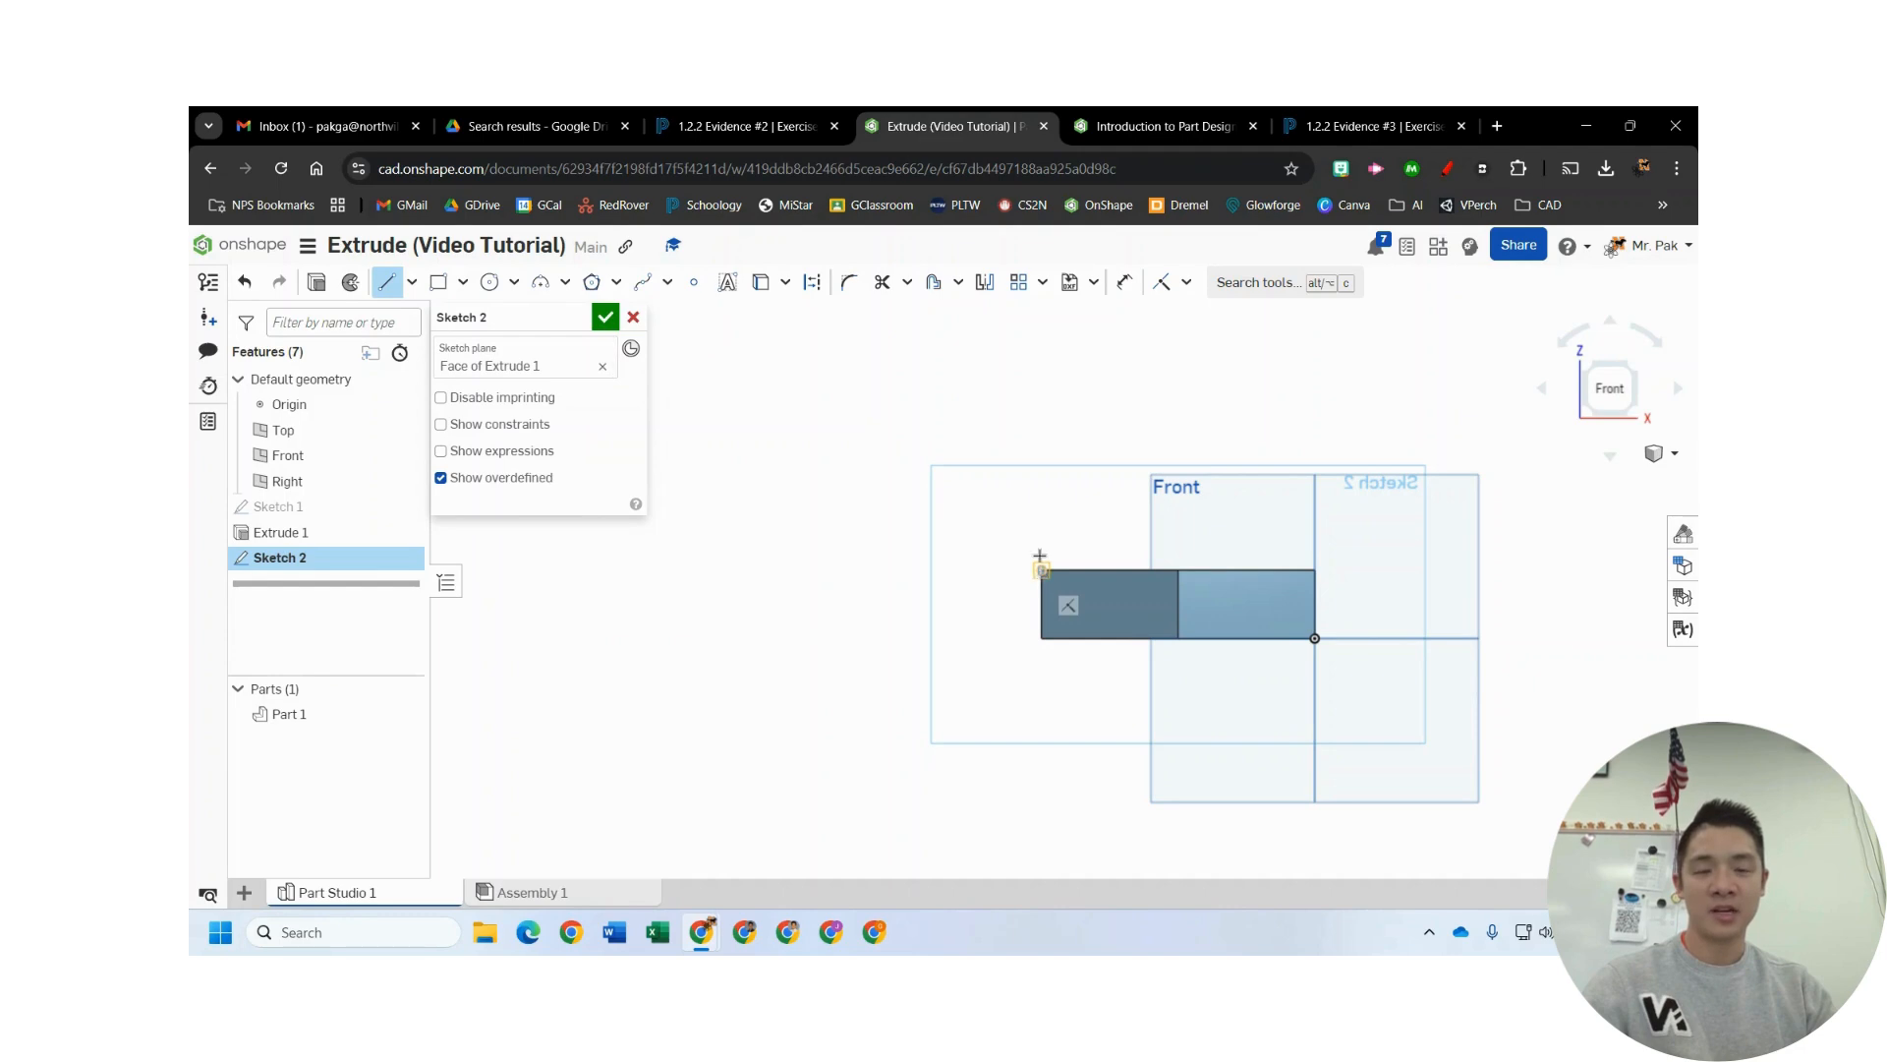
pyautogui.click(1041, 569)
pyautogui.click(1041, 495)
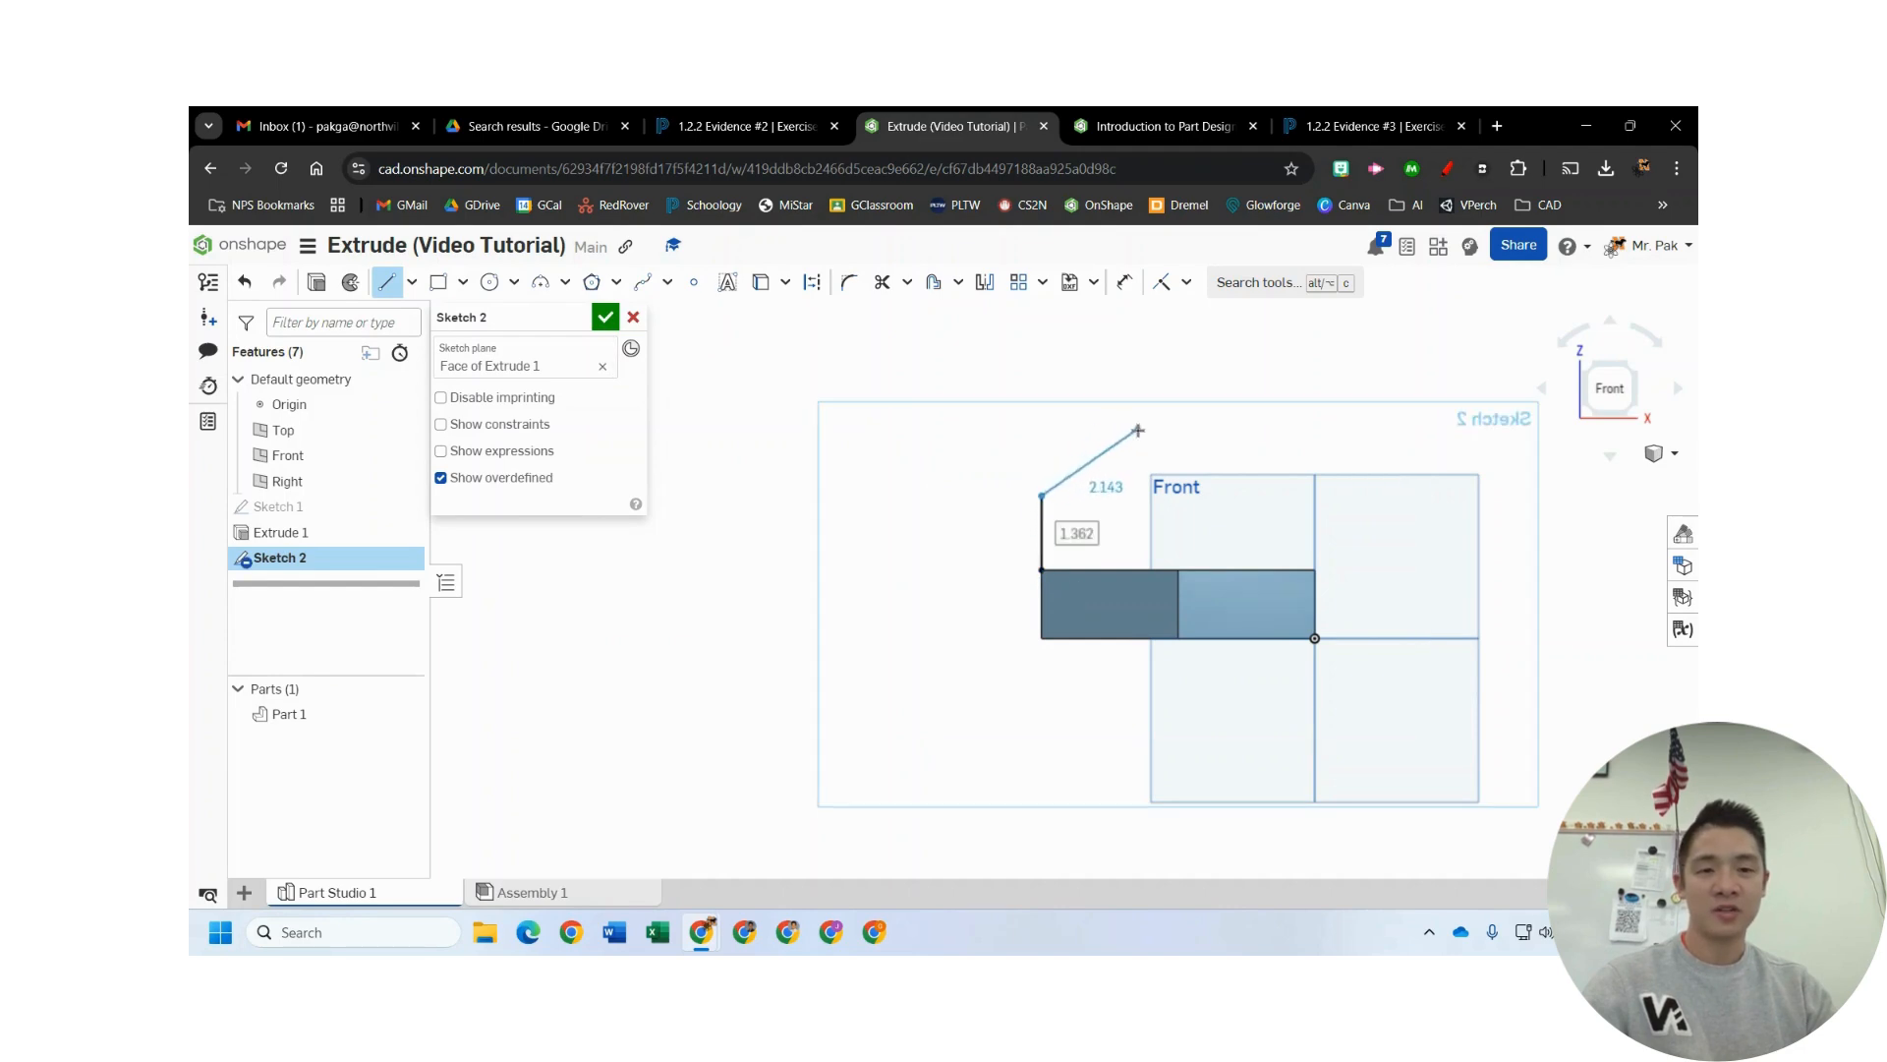
pyautogui.click(1138, 430)
pyautogui.click(1316, 433)
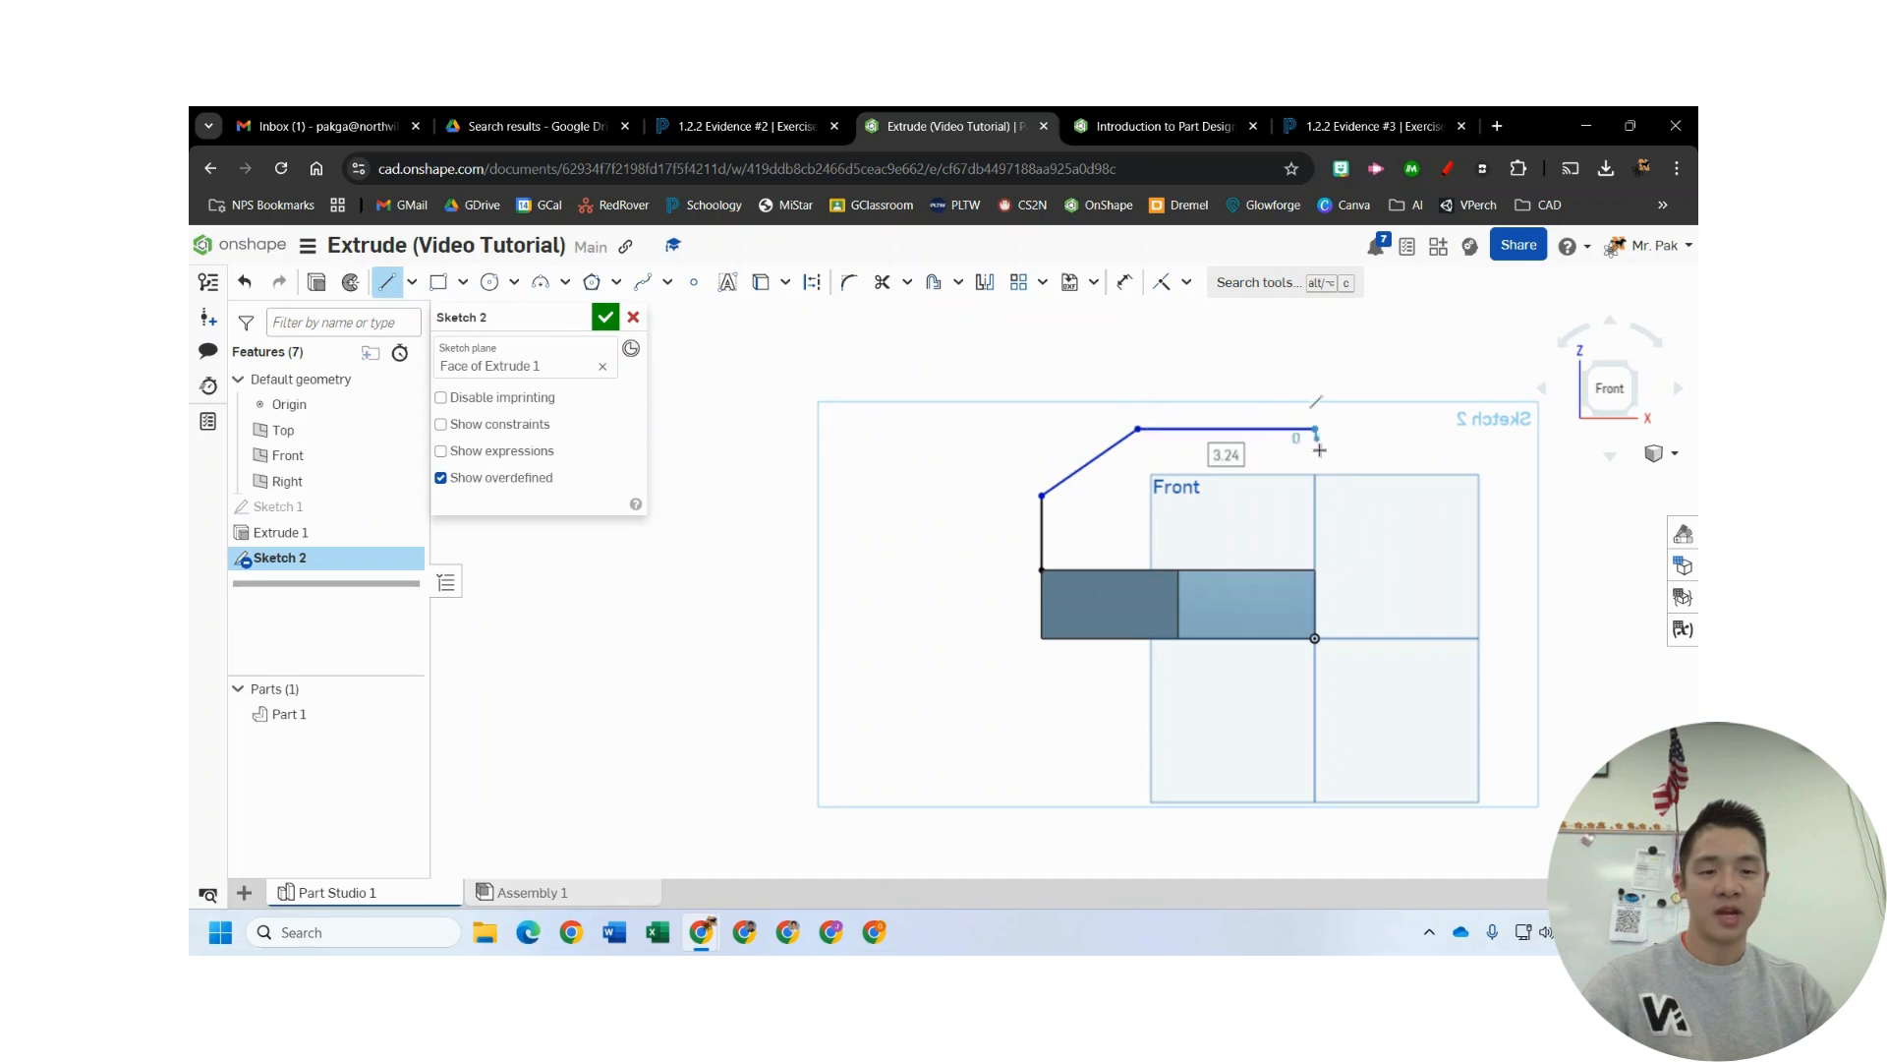
pyautogui.click(1315, 569)
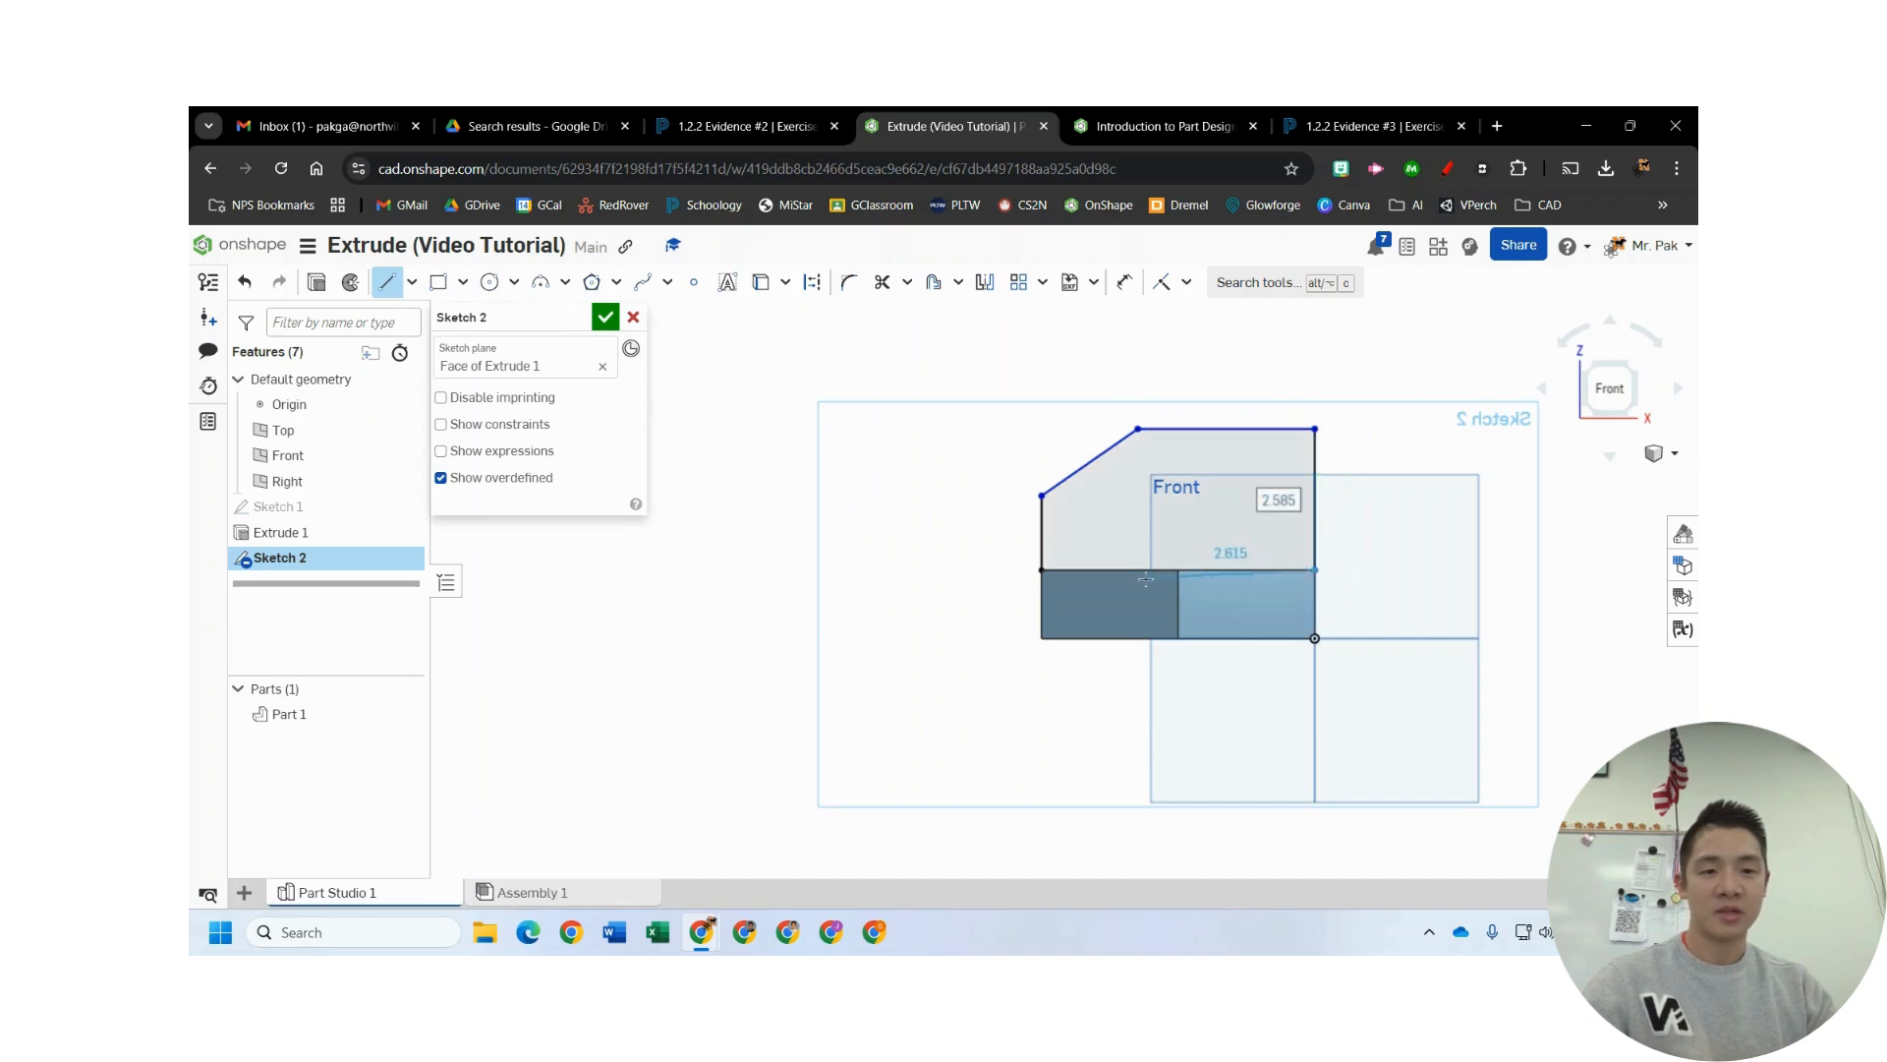
pyautogui.click(1042, 571)
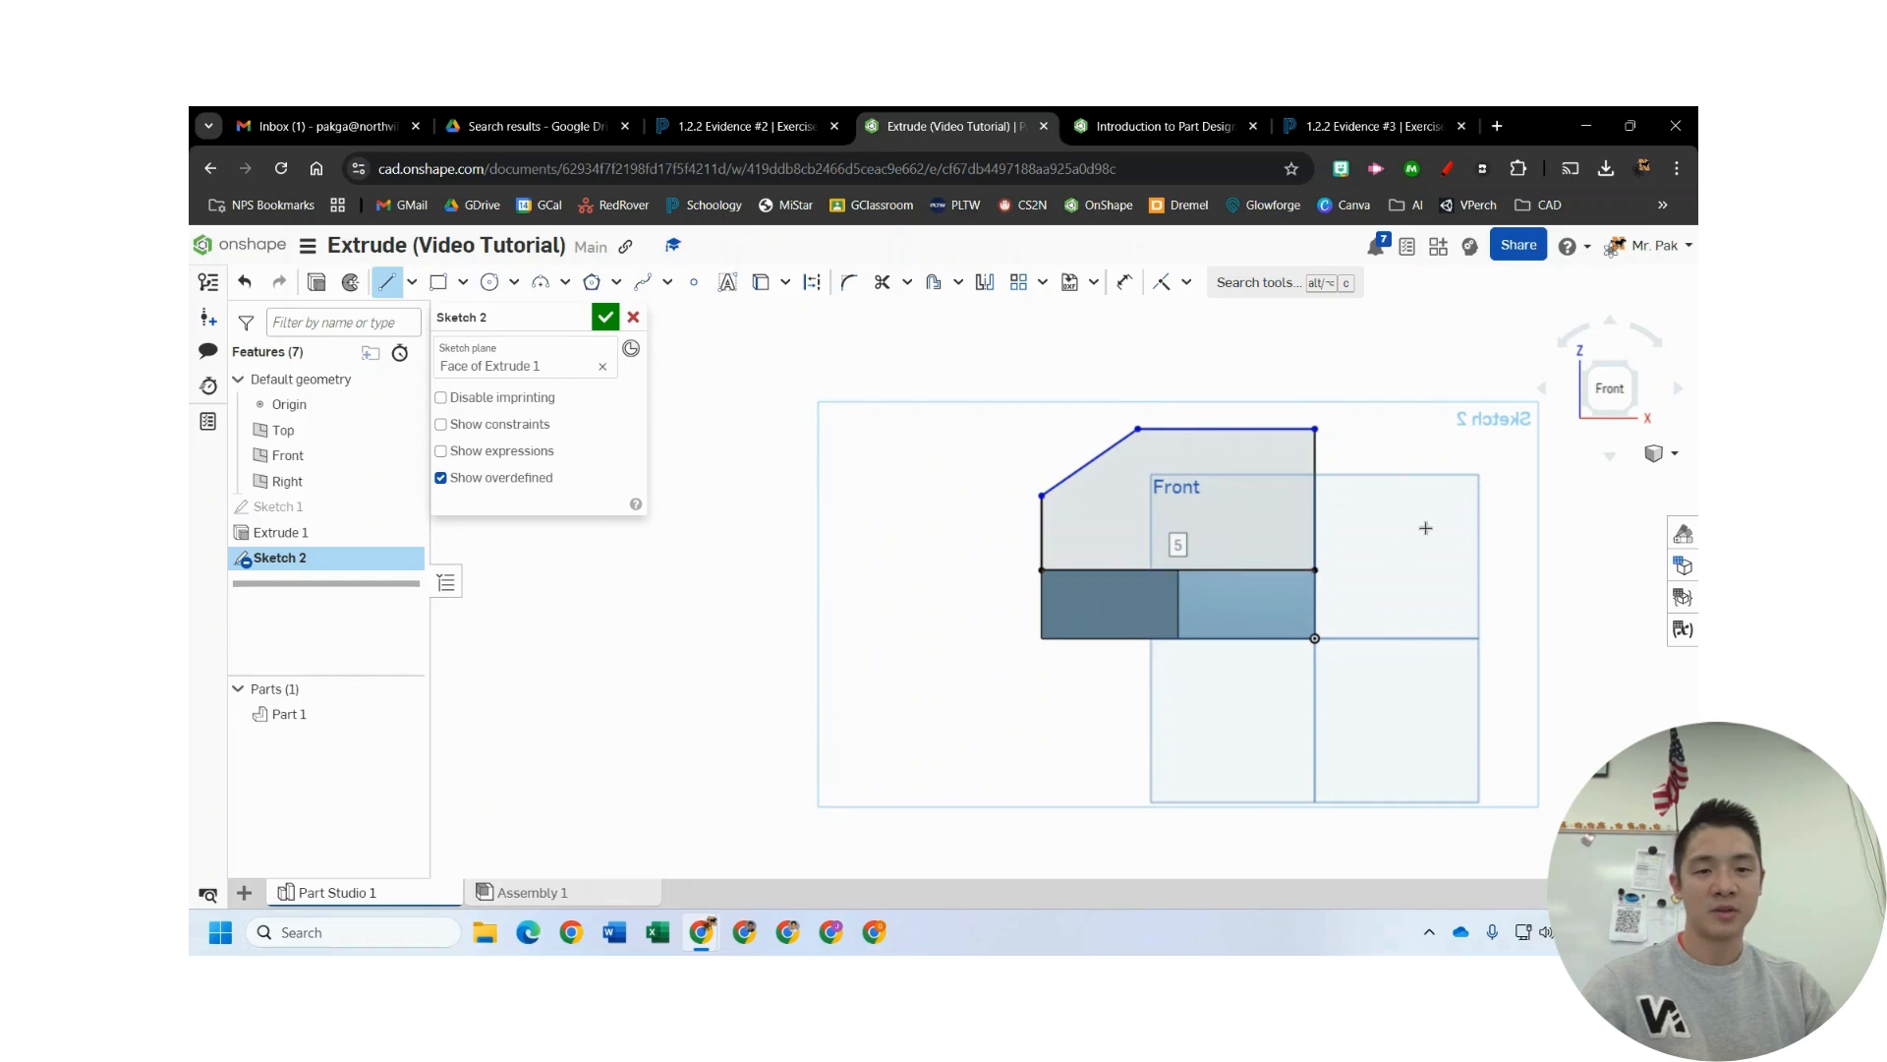
pyautogui.press('Escape')
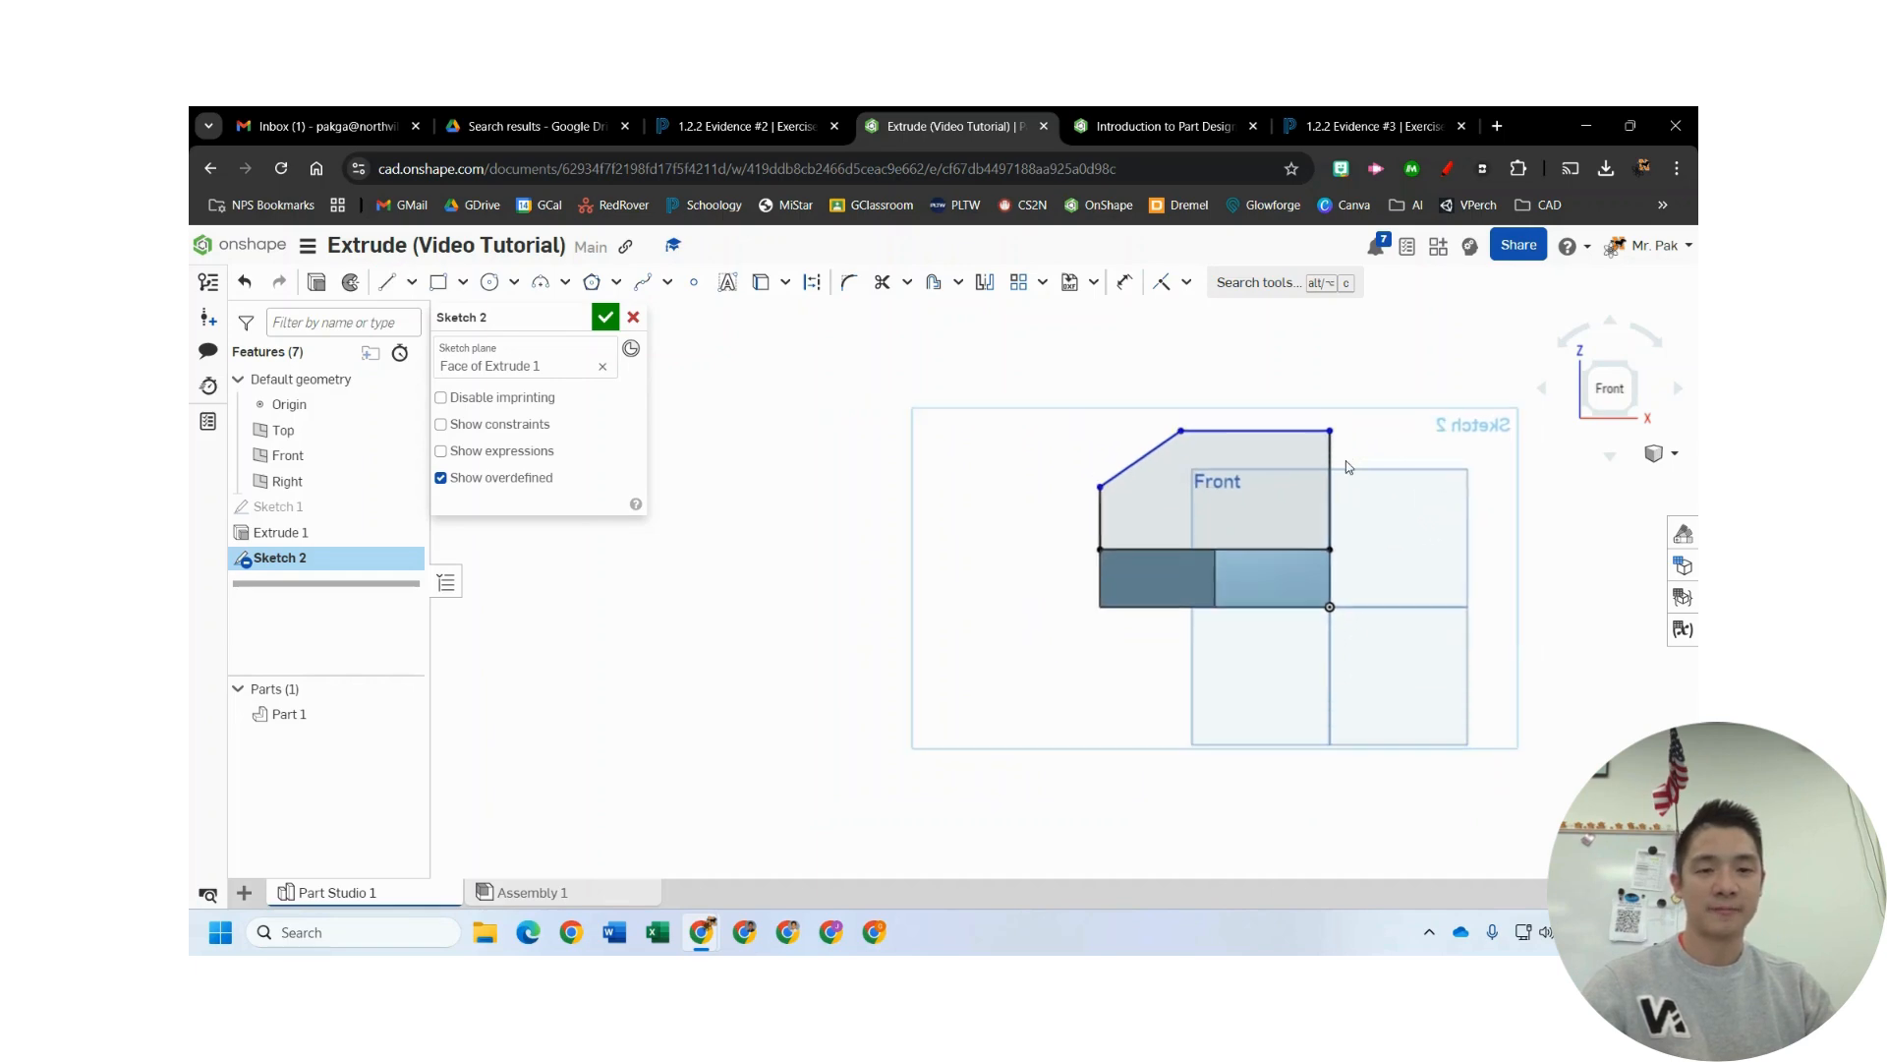
# - Following Step 8 of the exercise, draw a vertical construction line about 1.22 in long down from the midpoint of the profile's top line
pyautogui.click(1163, 118)
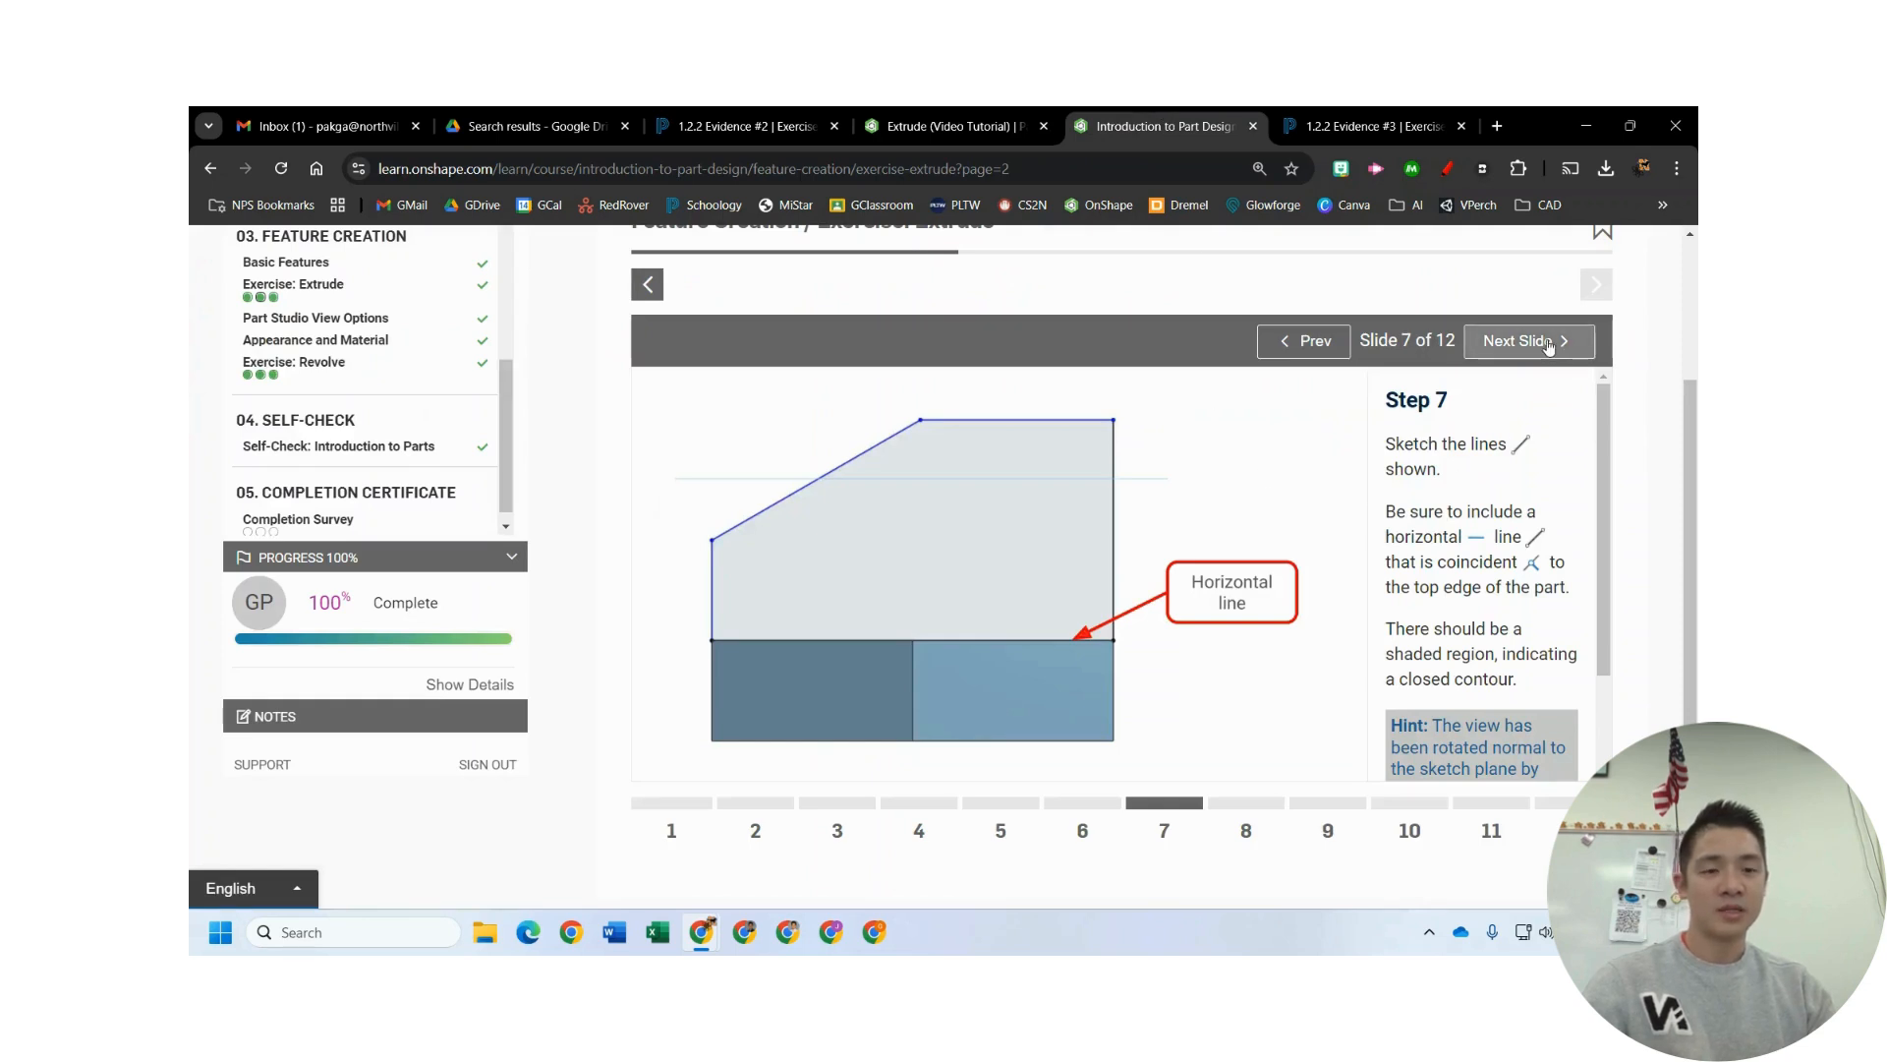
pyautogui.click(1548, 344)
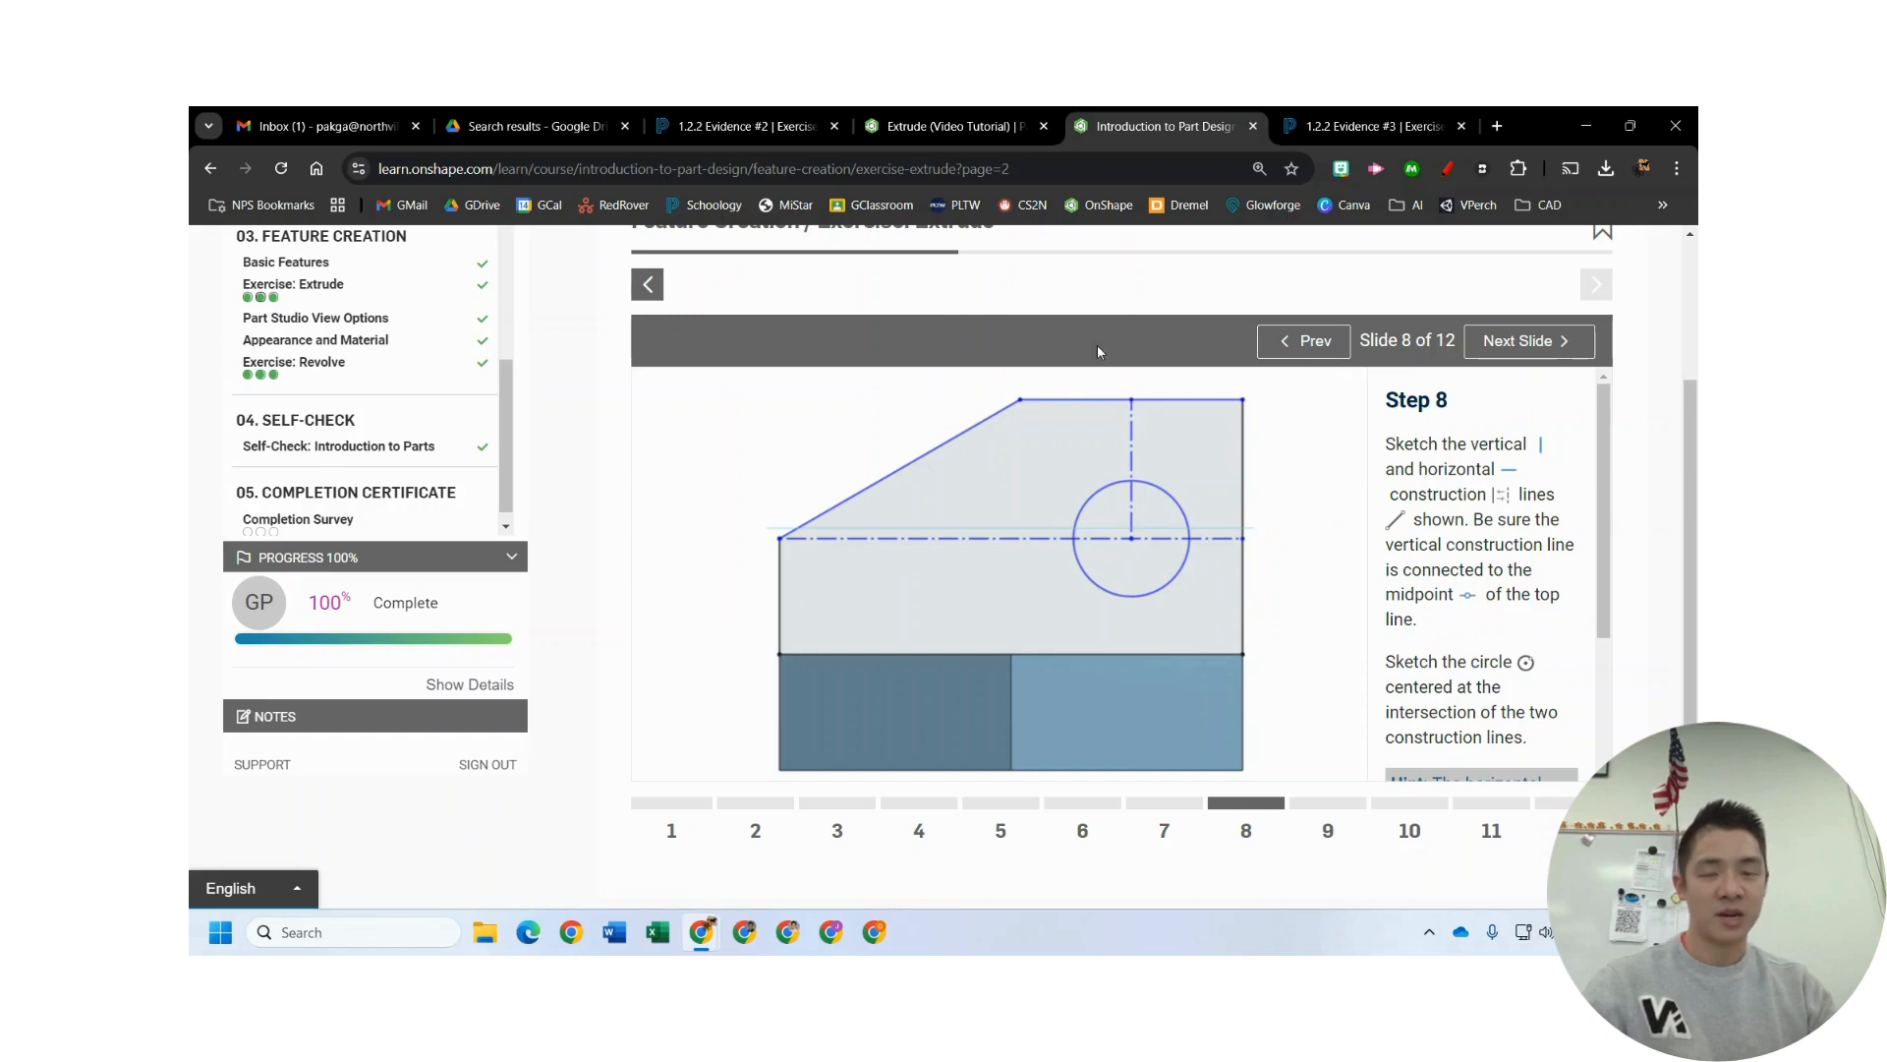
pyautogui.click(949, 125)
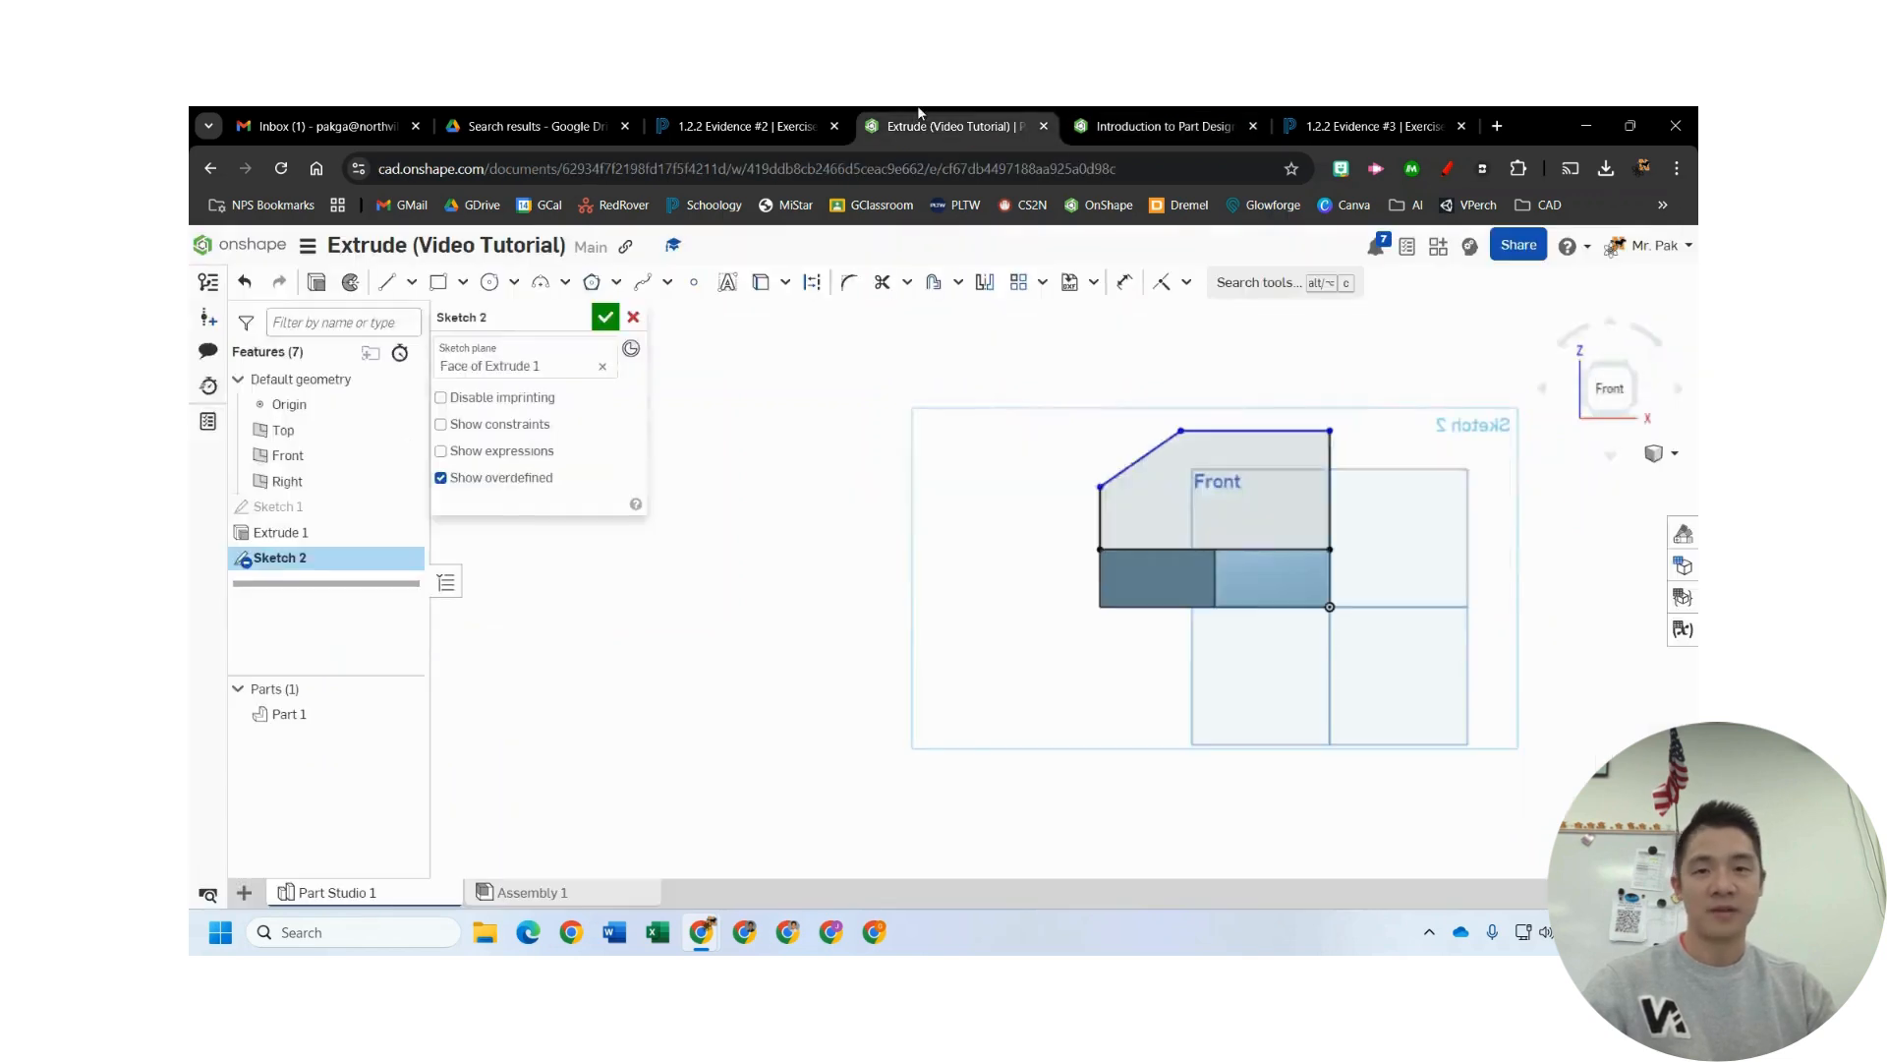
pyautogui.click(385, 282)
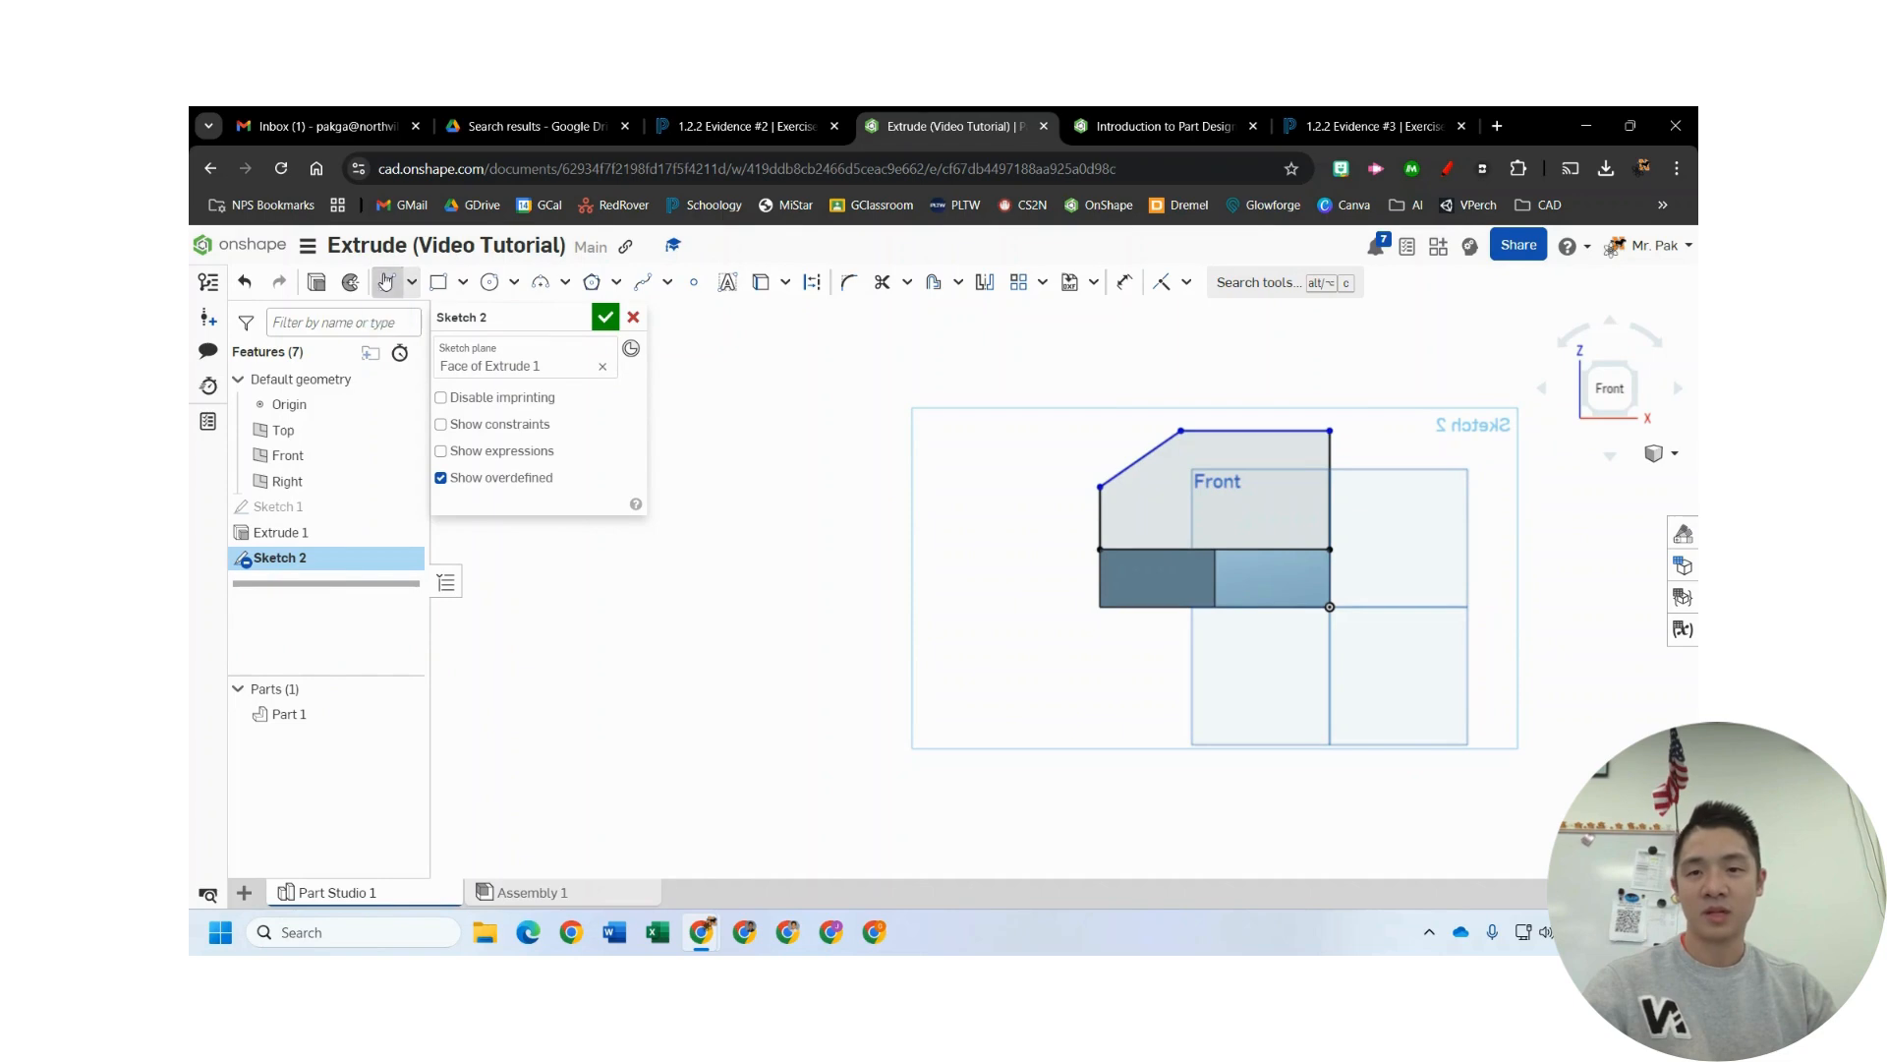
pyautogui.click(1255, 432)
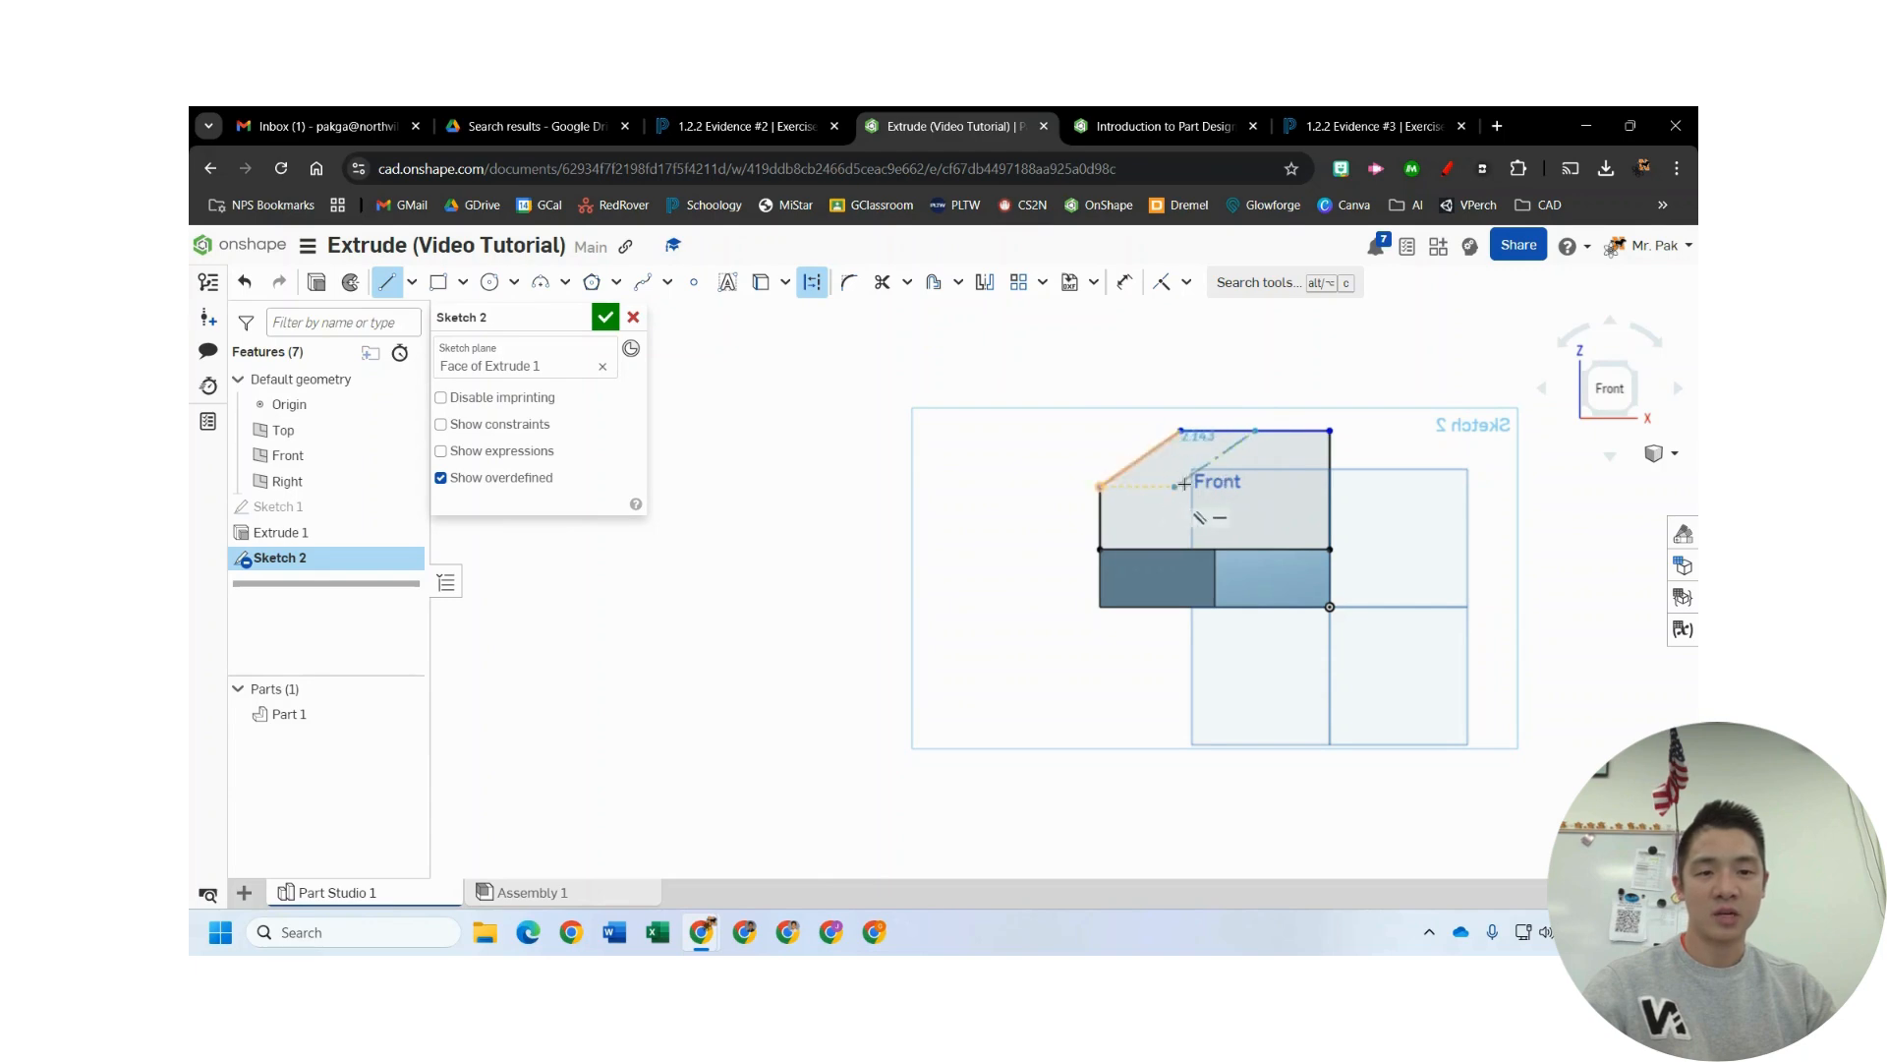
pyautogui.click(1253, 482)
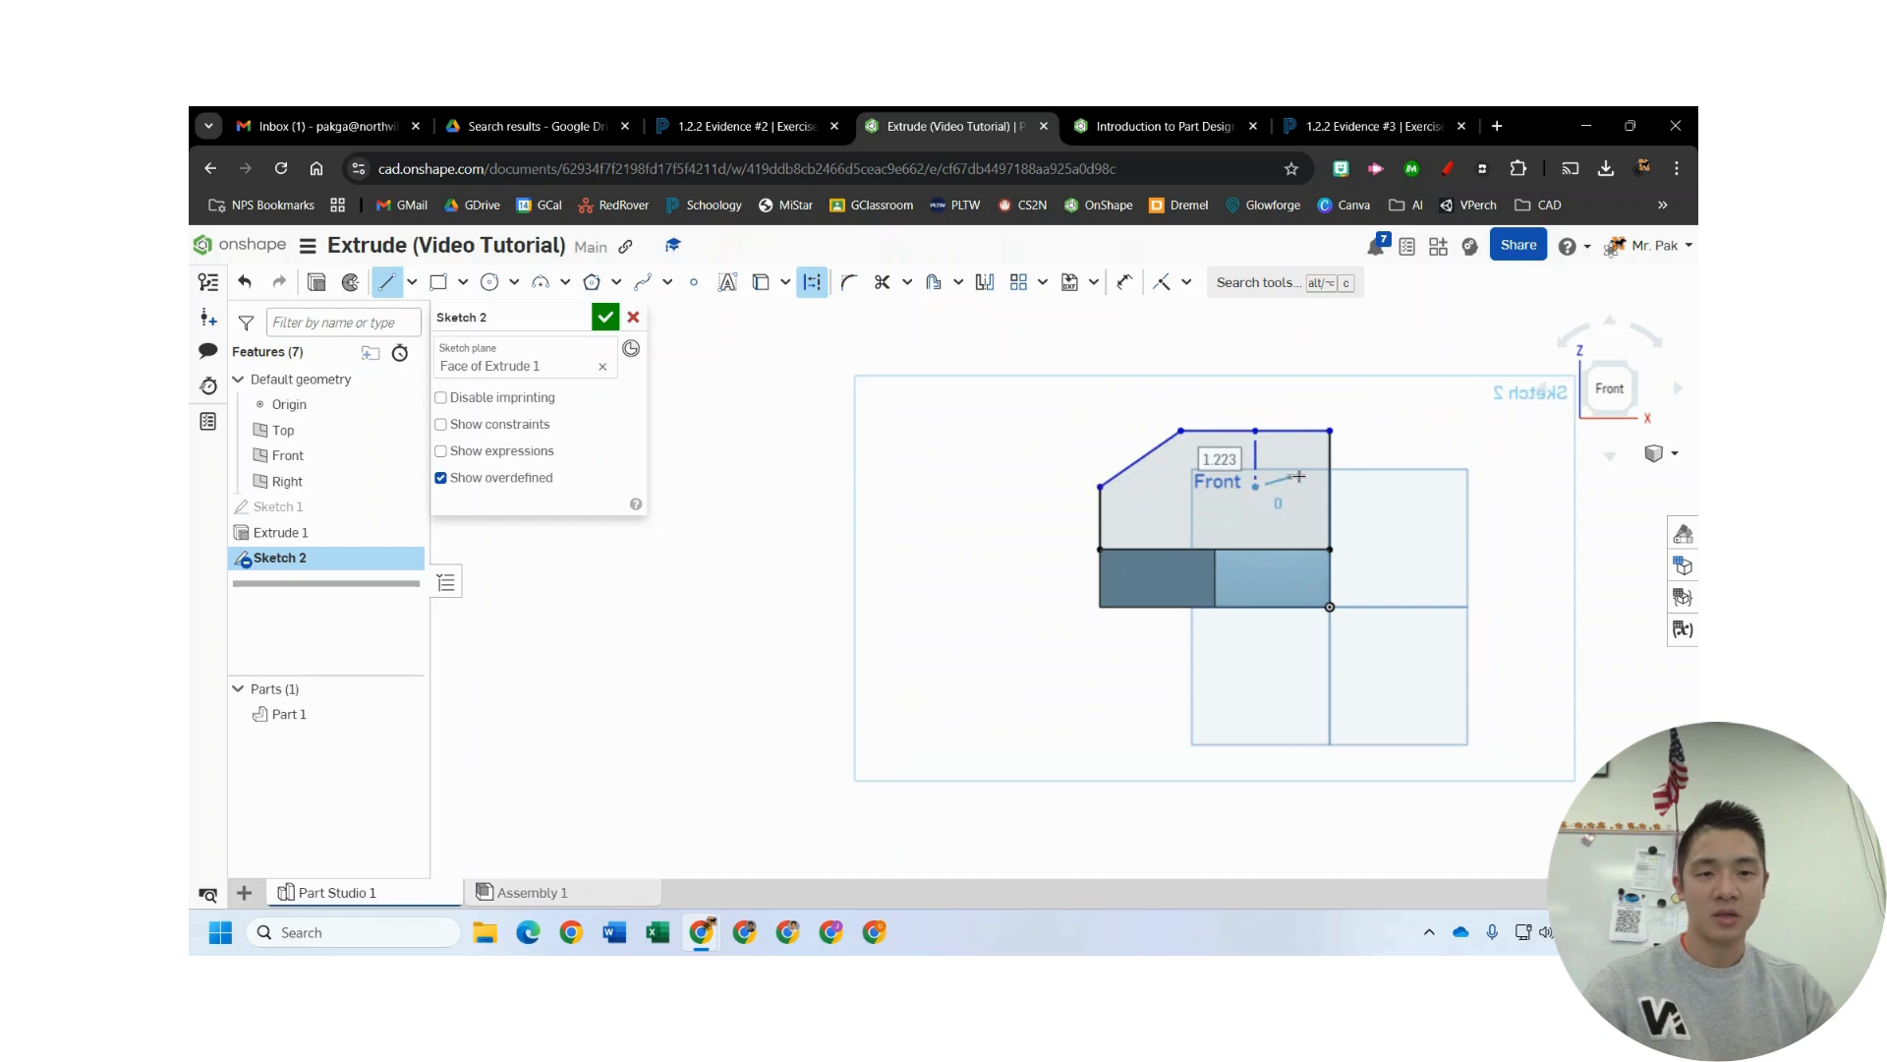
pyautogui.press('Escape')
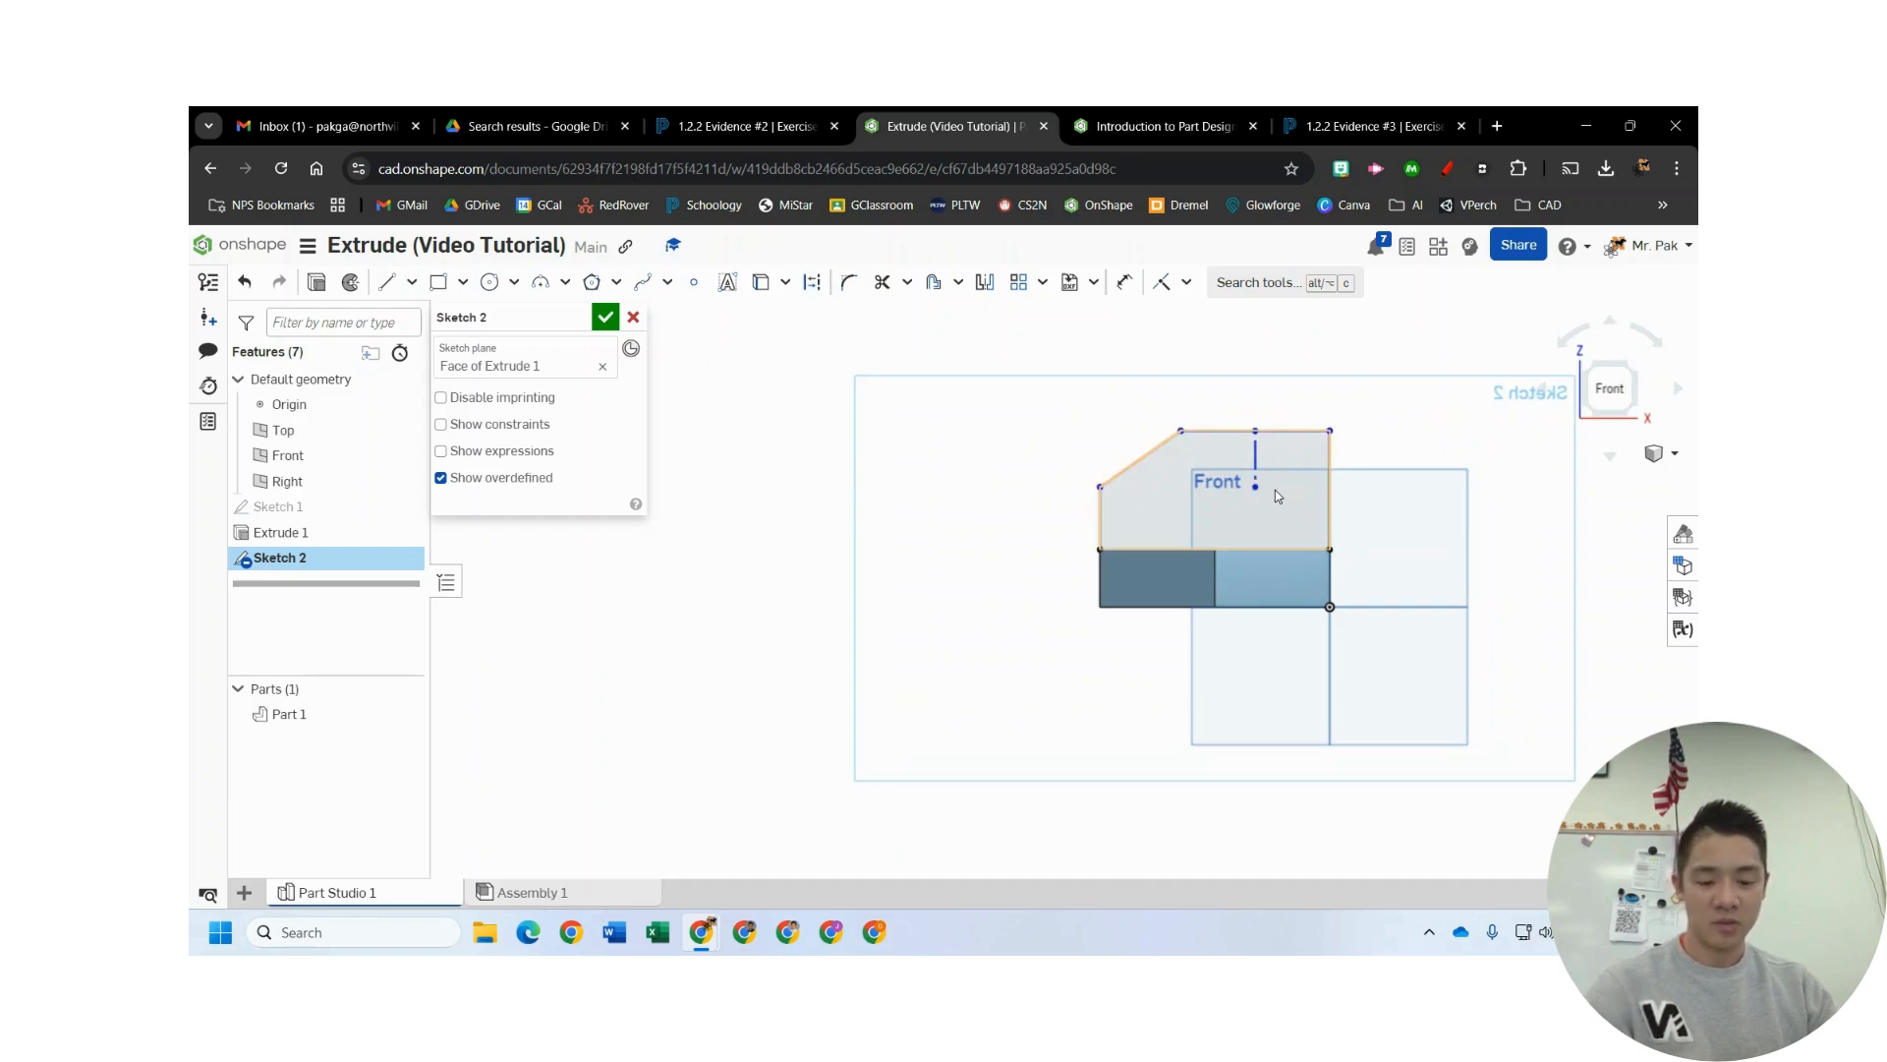
# - Draw a horizontal construction line from the slanted line's lower end through the vertical construction line's lower end to the profile's opposite side
pyautogui.press('l')
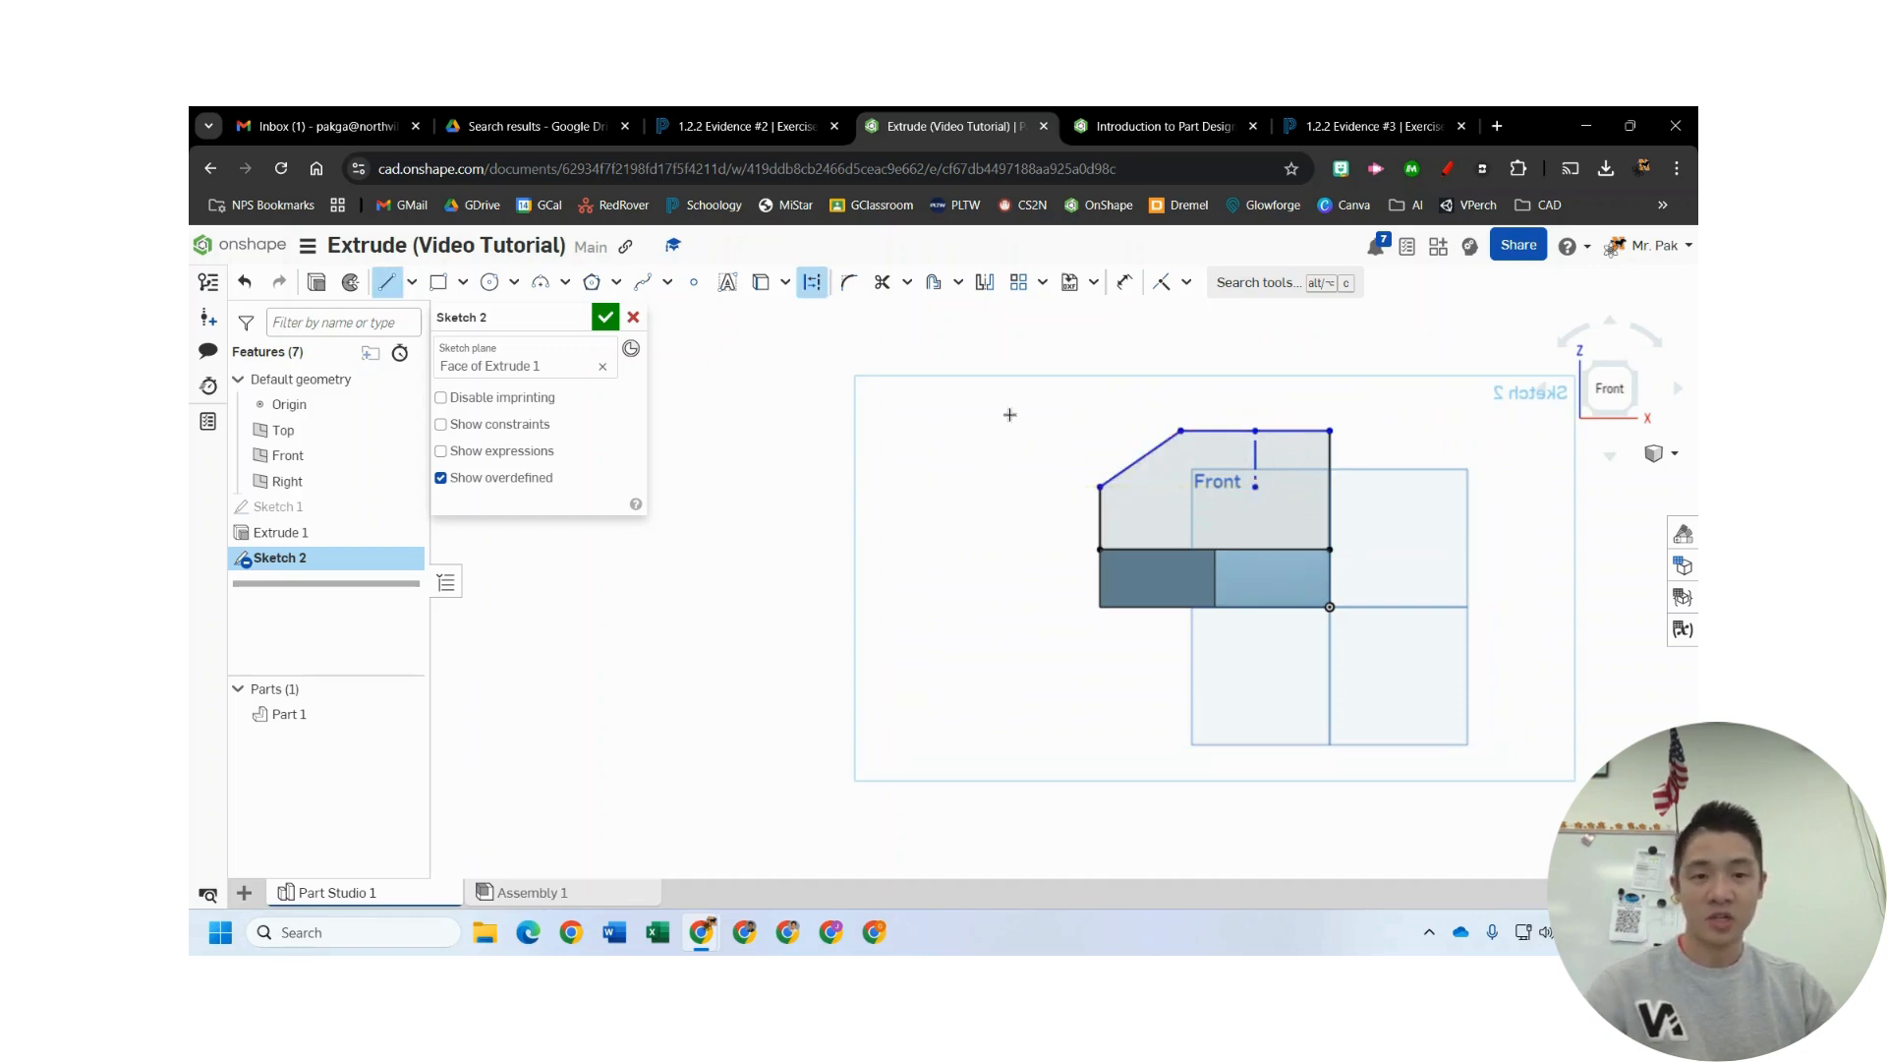
pyautogui.click(812, 282)
pyautogui.click(1101, 485)
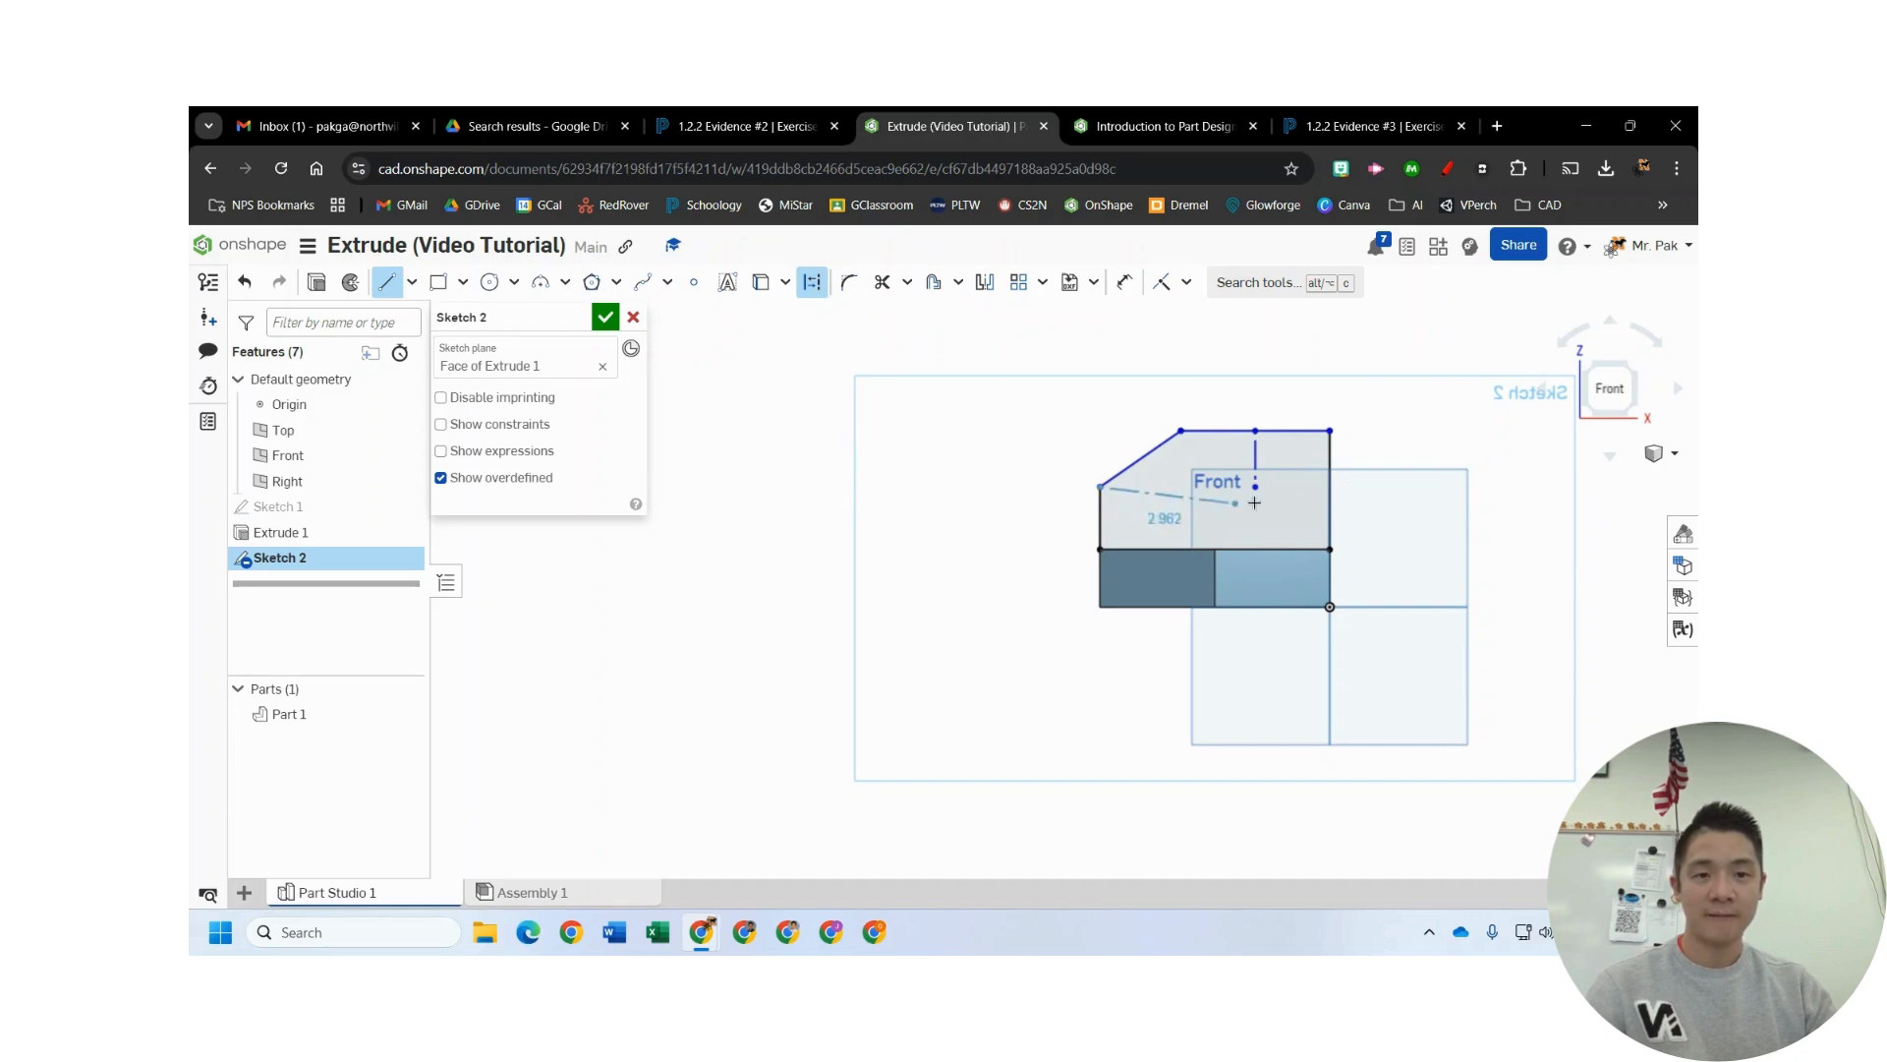
pyautogui.click(1330, 485)
pyautogui.press('Escape')
# - Sketch a circle about 1.17 in in diameter centered at the intersection of the two construction lines
pyautogui.scroll(-2, 1307, 471)
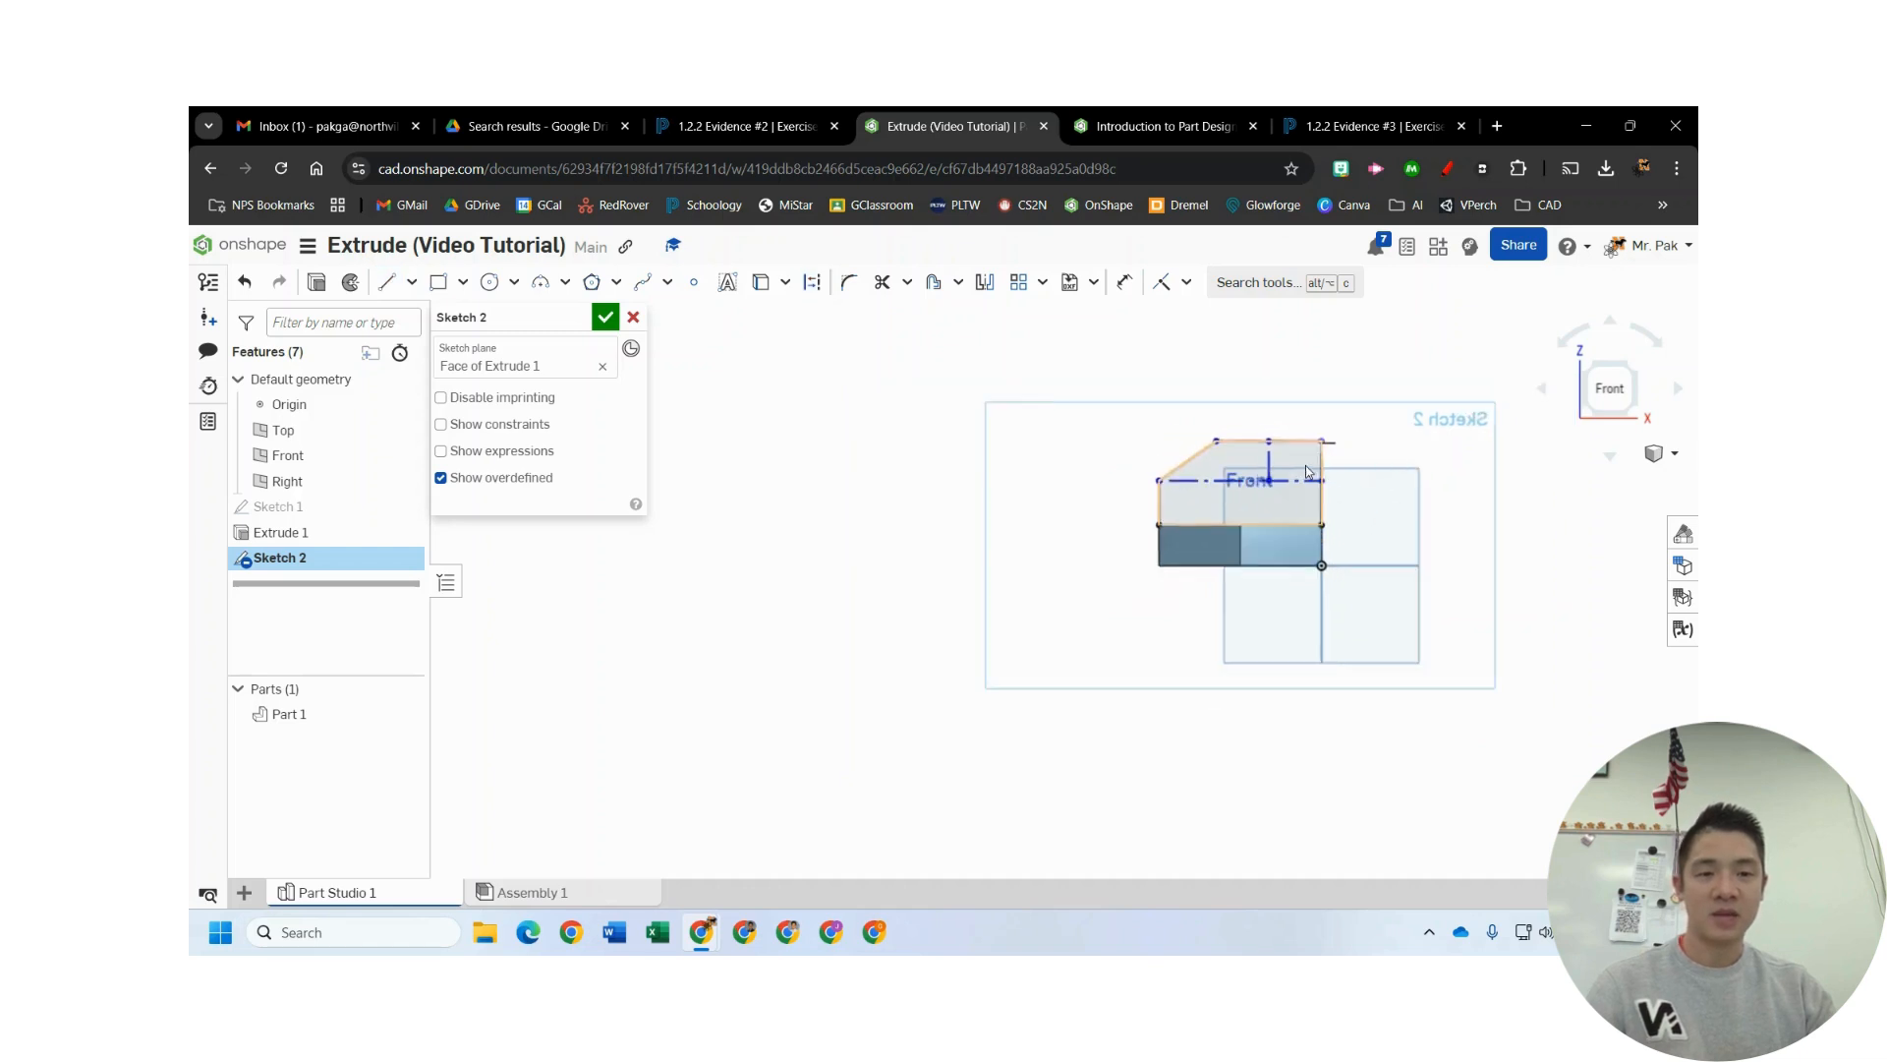
pyautogui.scroll(5, 1308, 472)
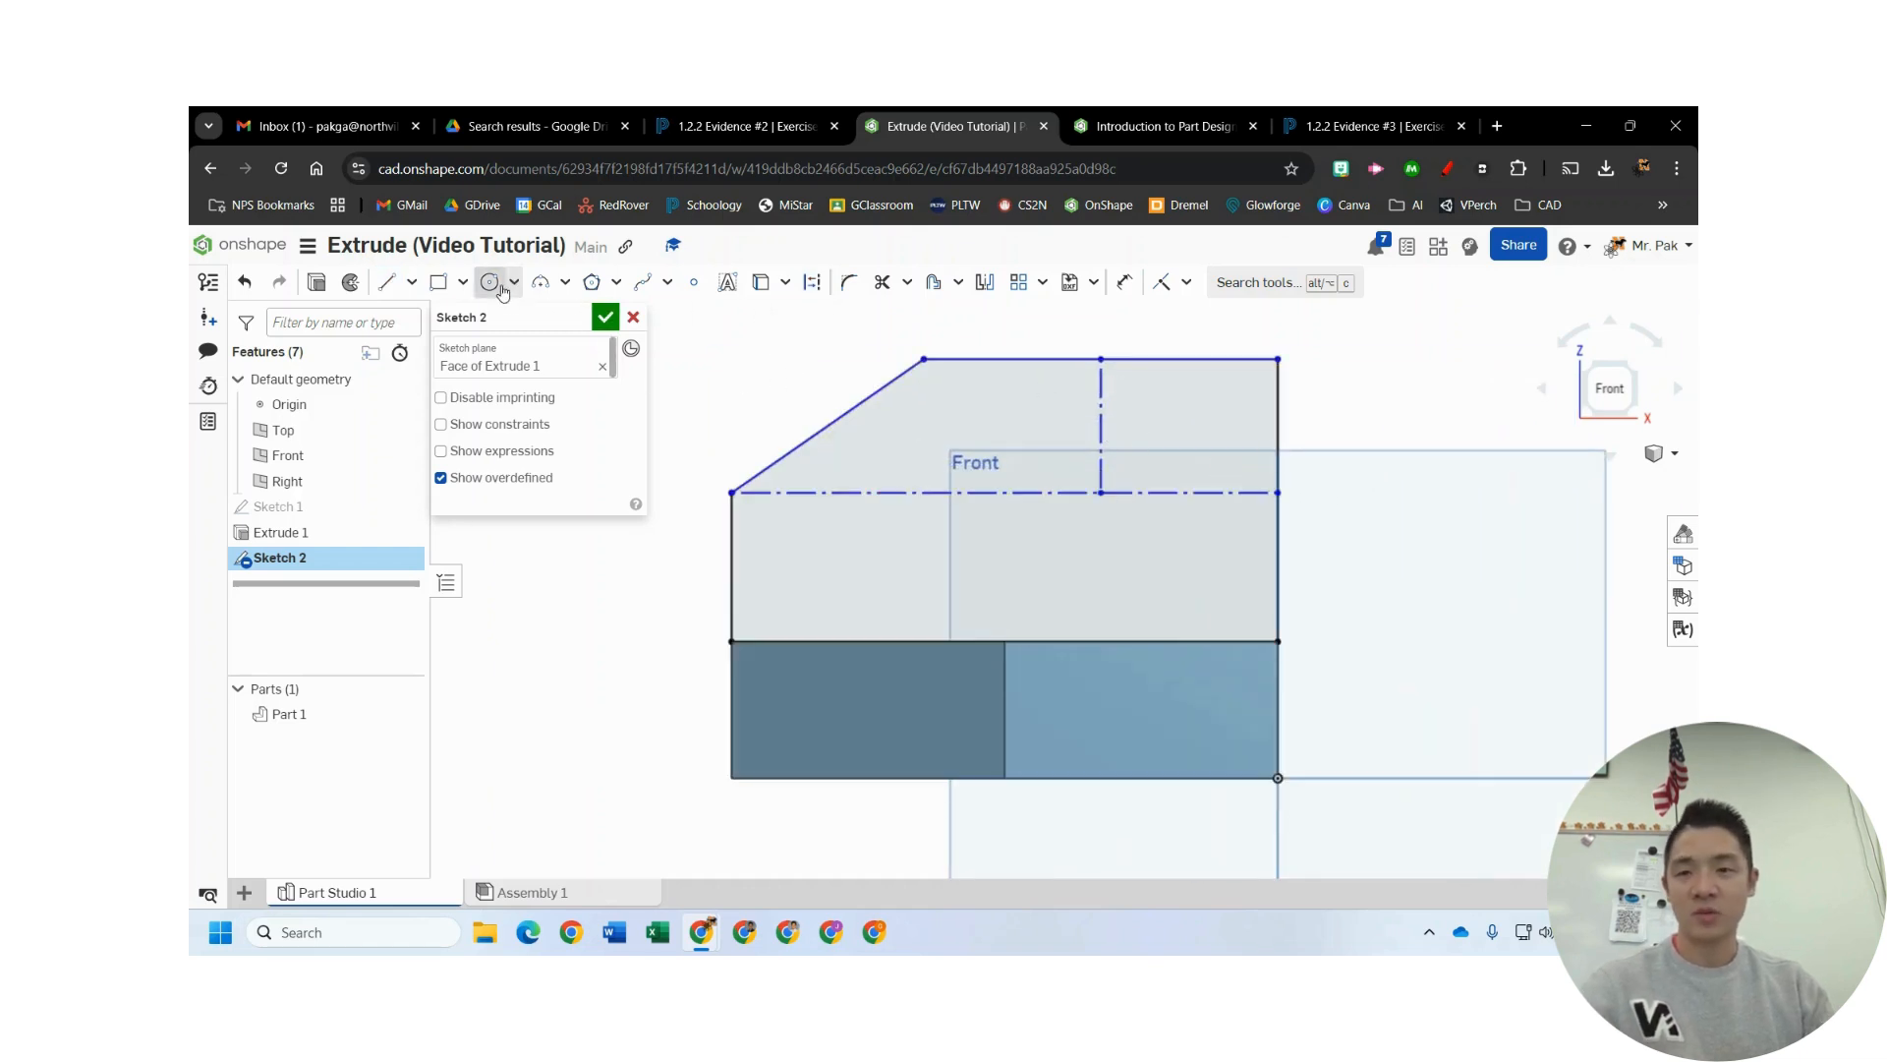
pyautogui.click(497, 287)
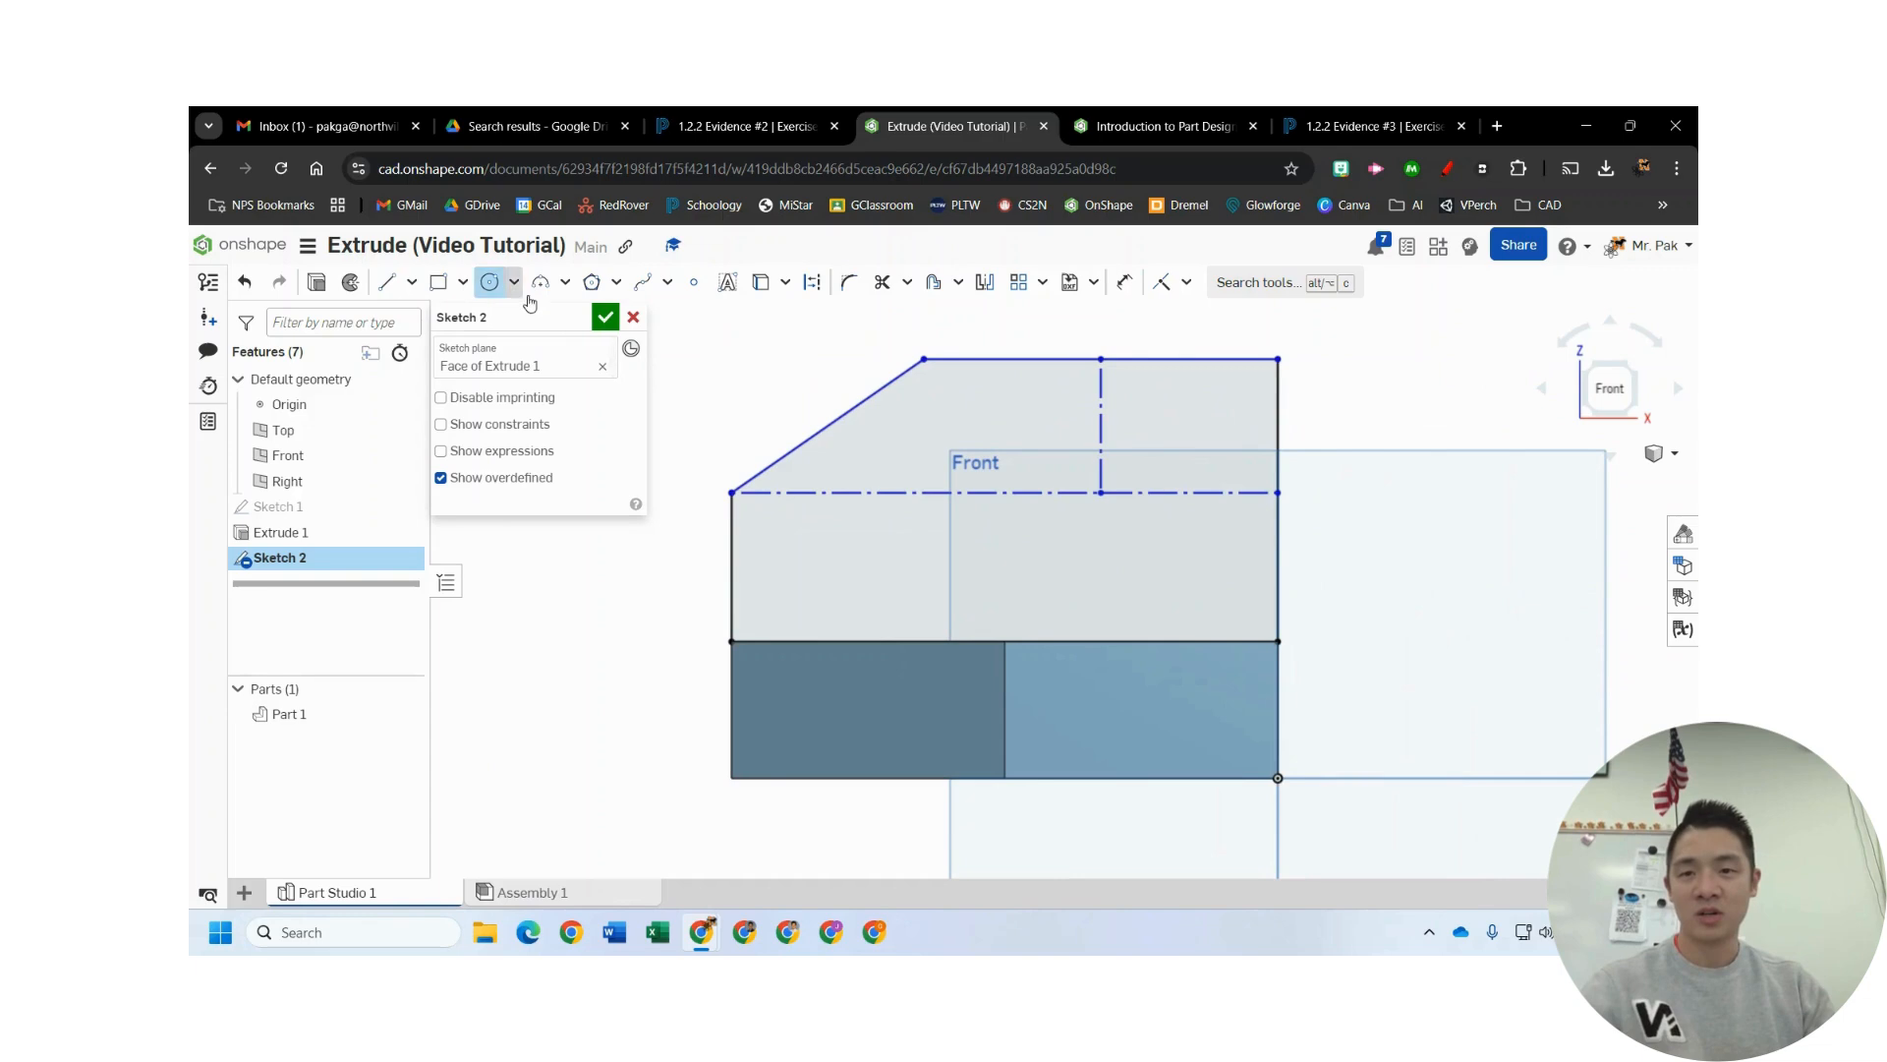
pyautogui.click(1101, 493)
pyautogui.click(1162, 475)
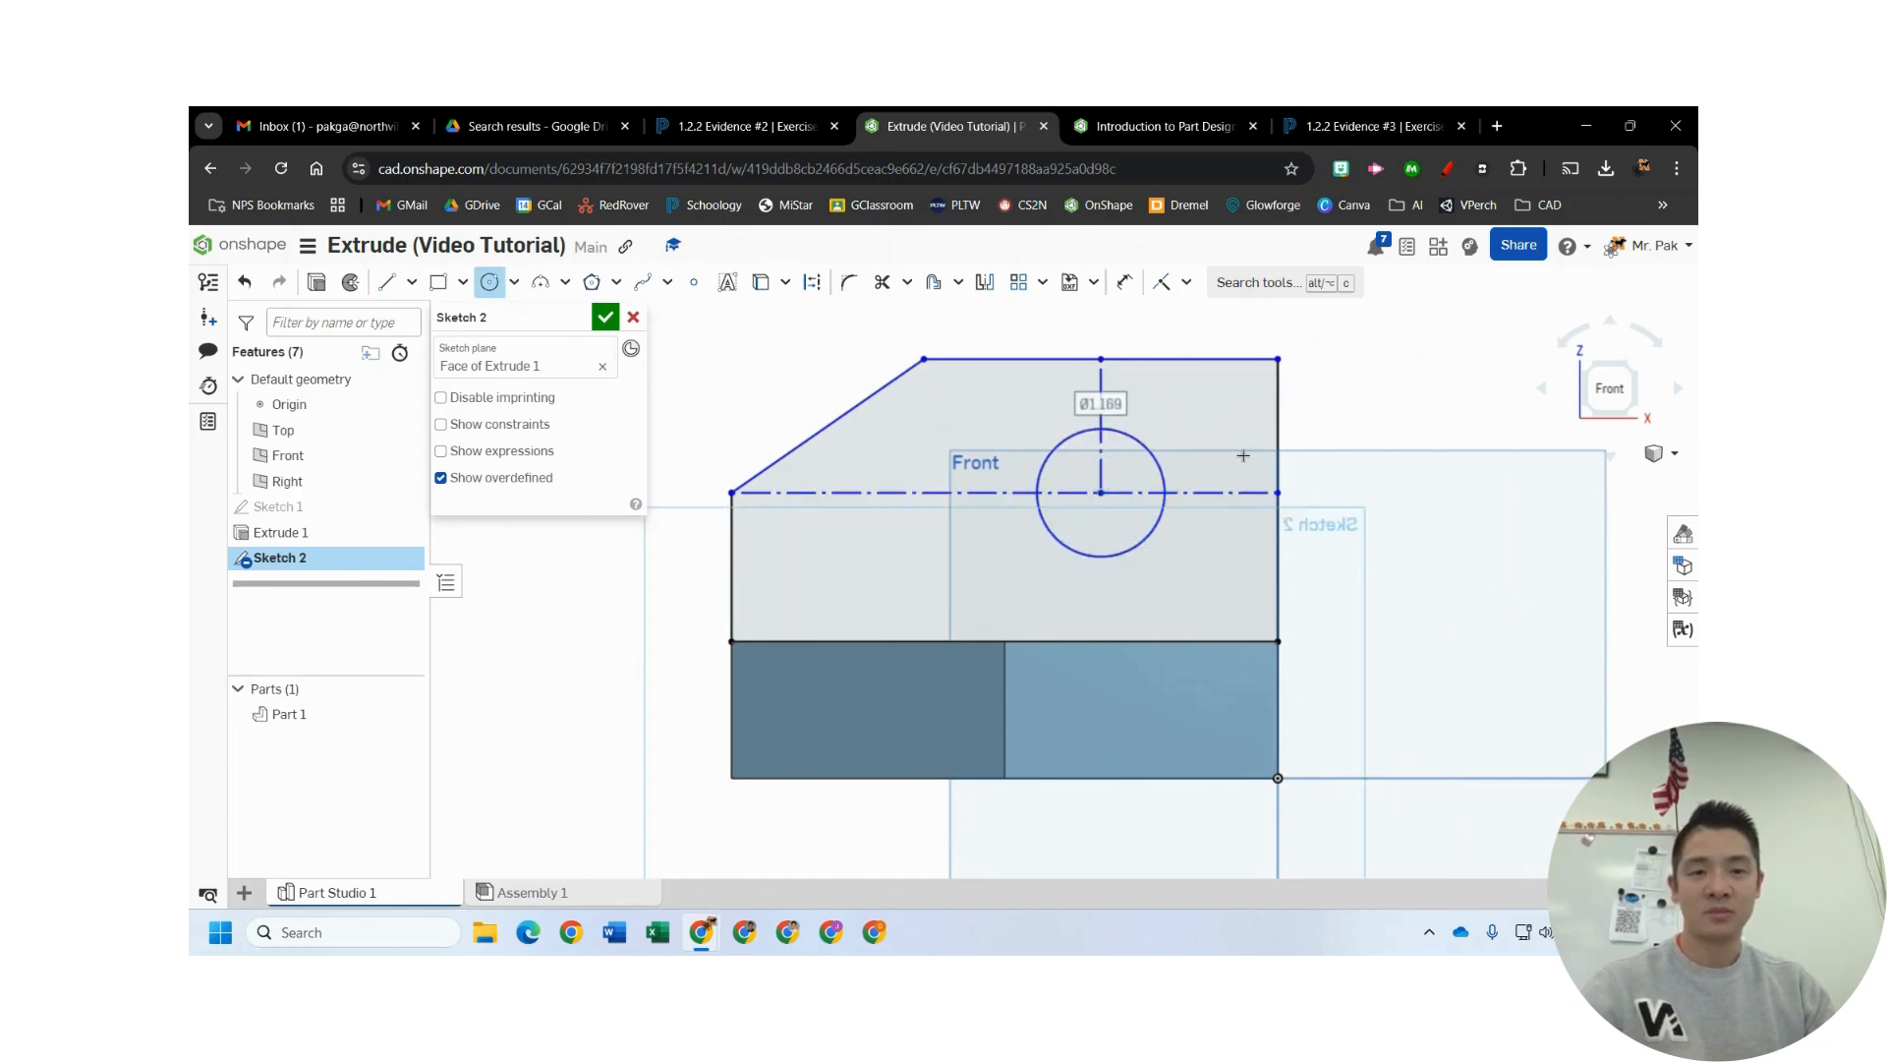
# - Following Steps 9 and 10 of the exercise, dimension the horizontal construction line at 2.5 in above the part's bottom edge
pyautogui.click(1157, 112)
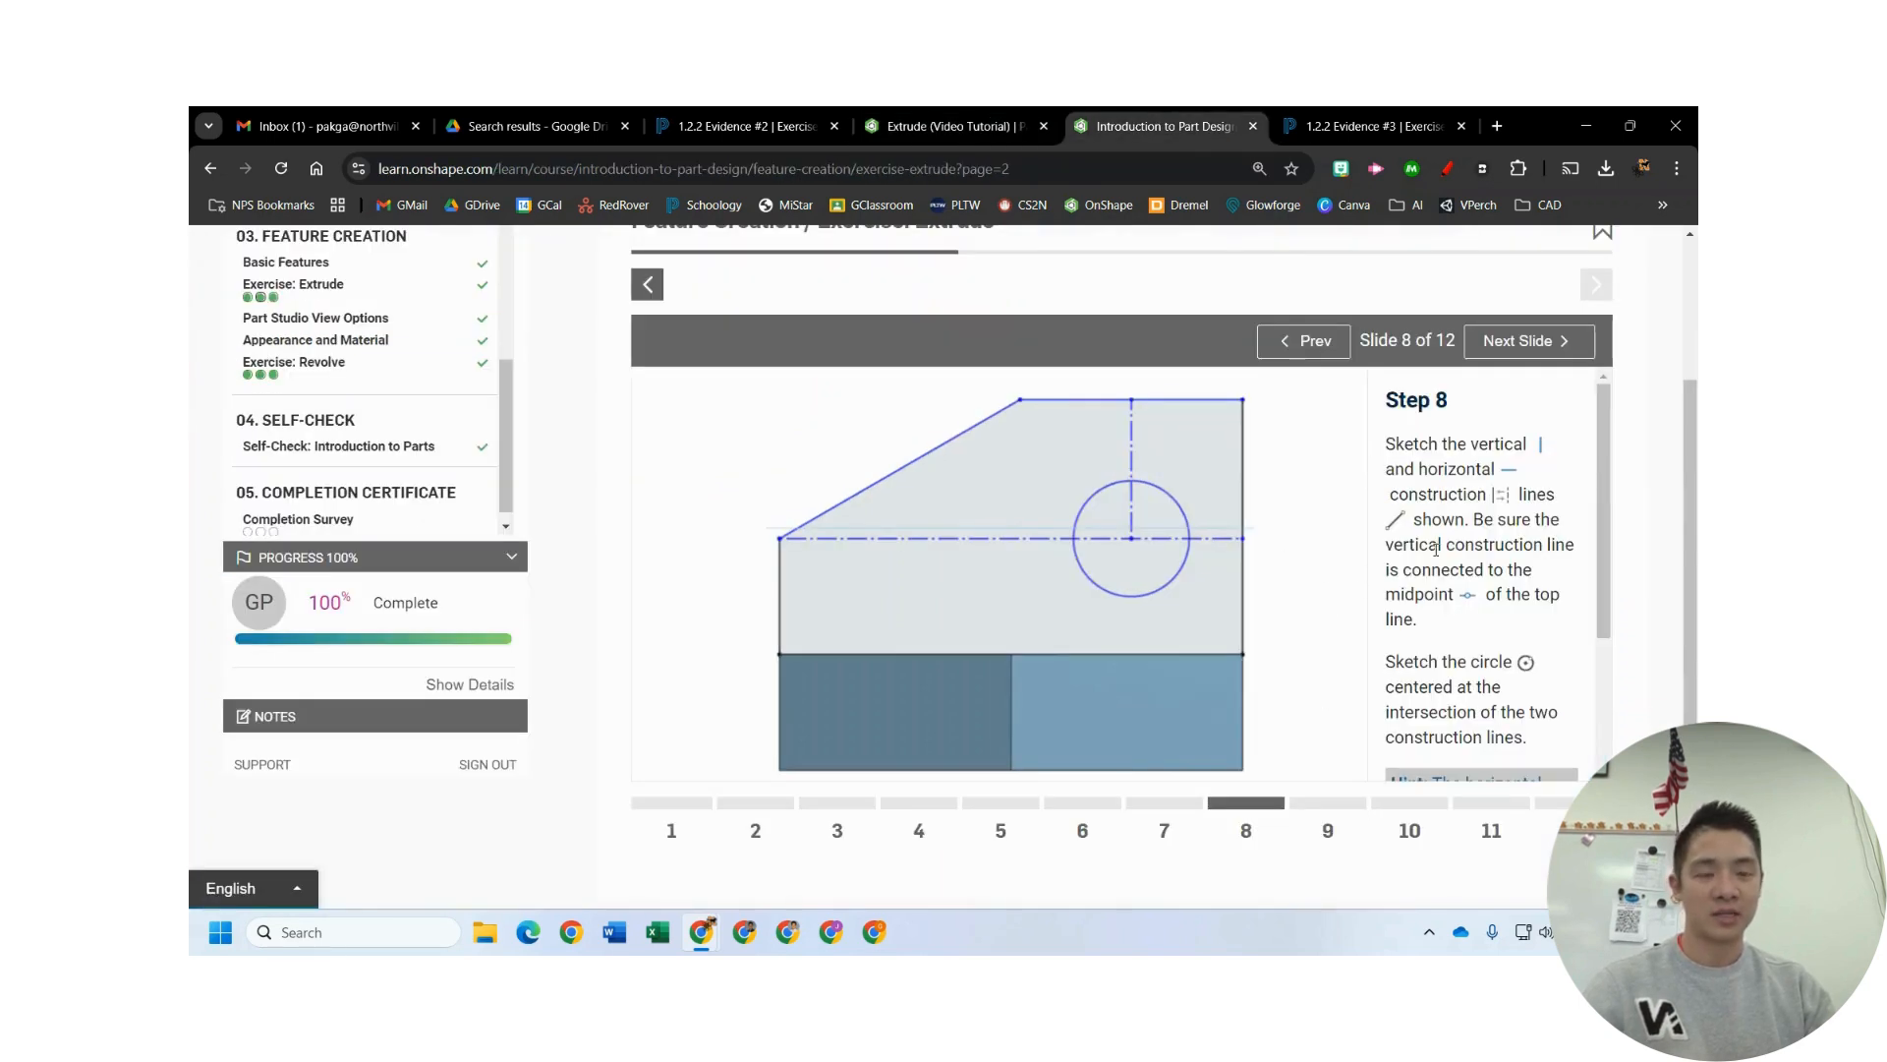
pyautogui.click(1561, 361)
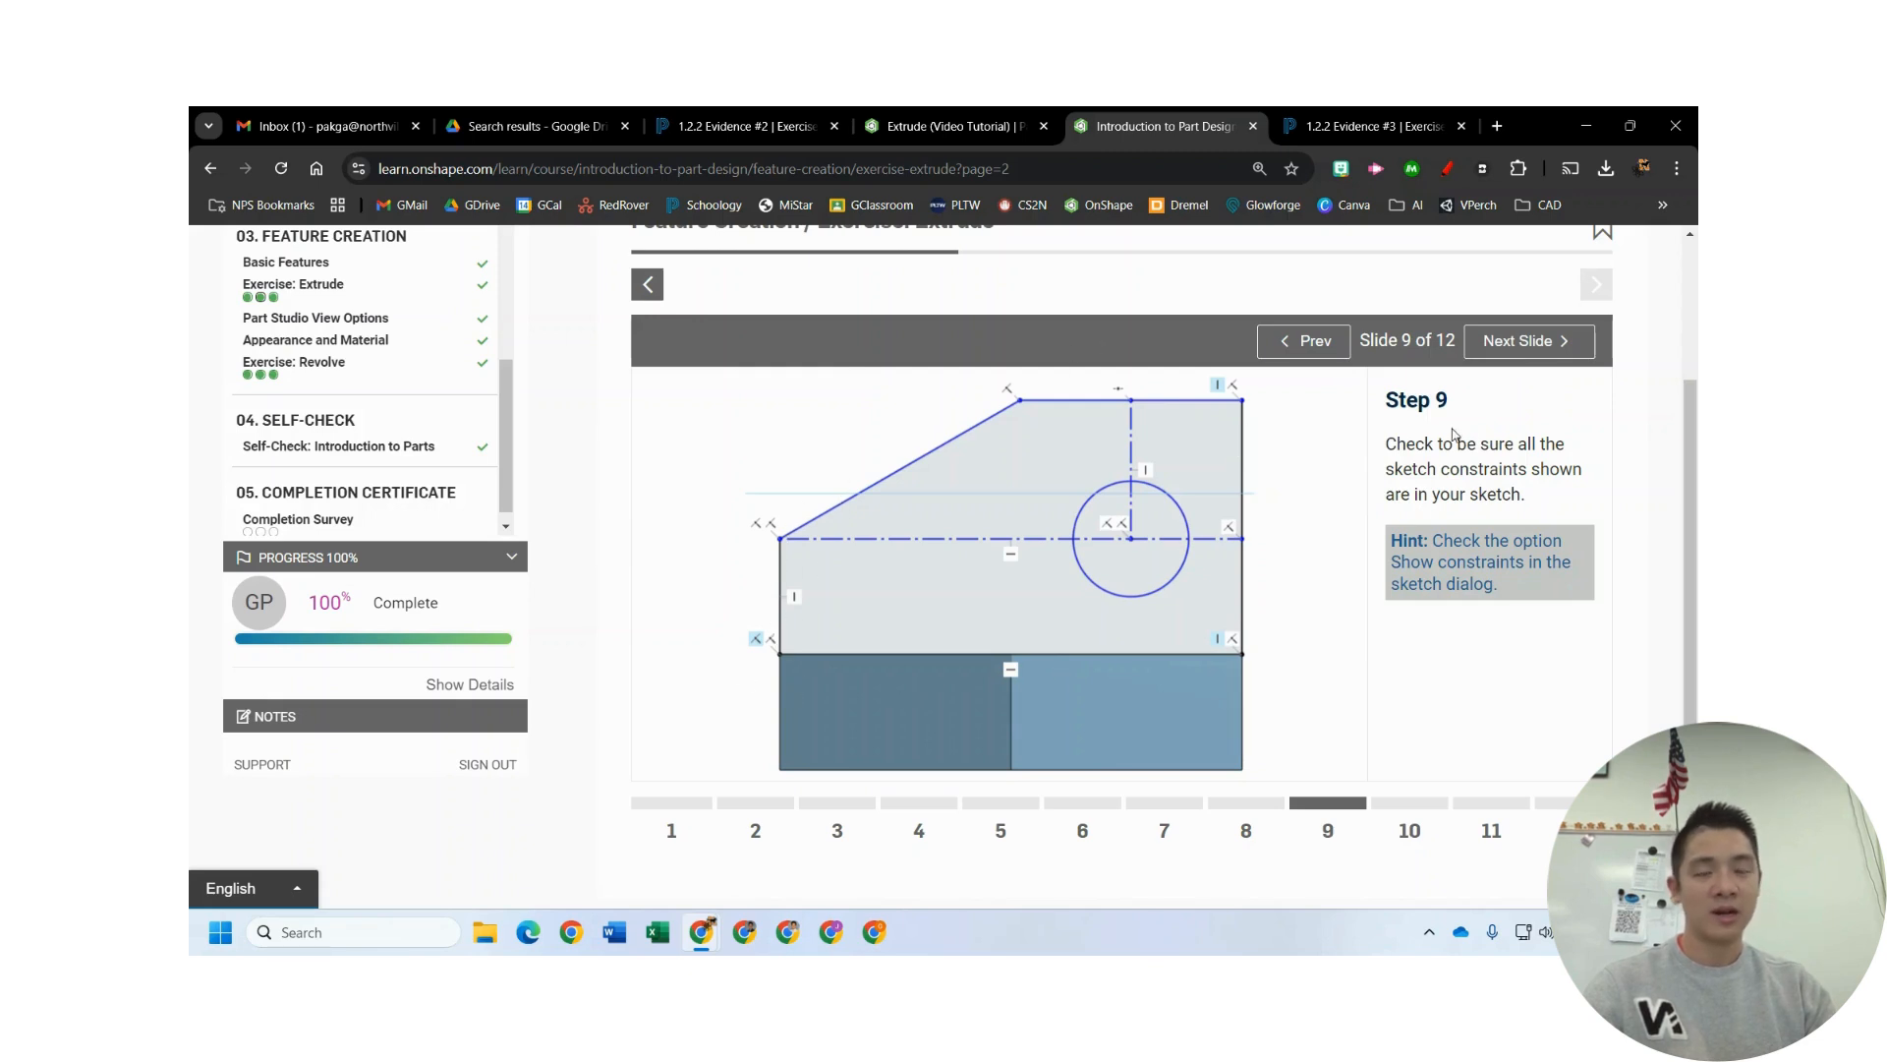
pyautogui.click(1545, 349)
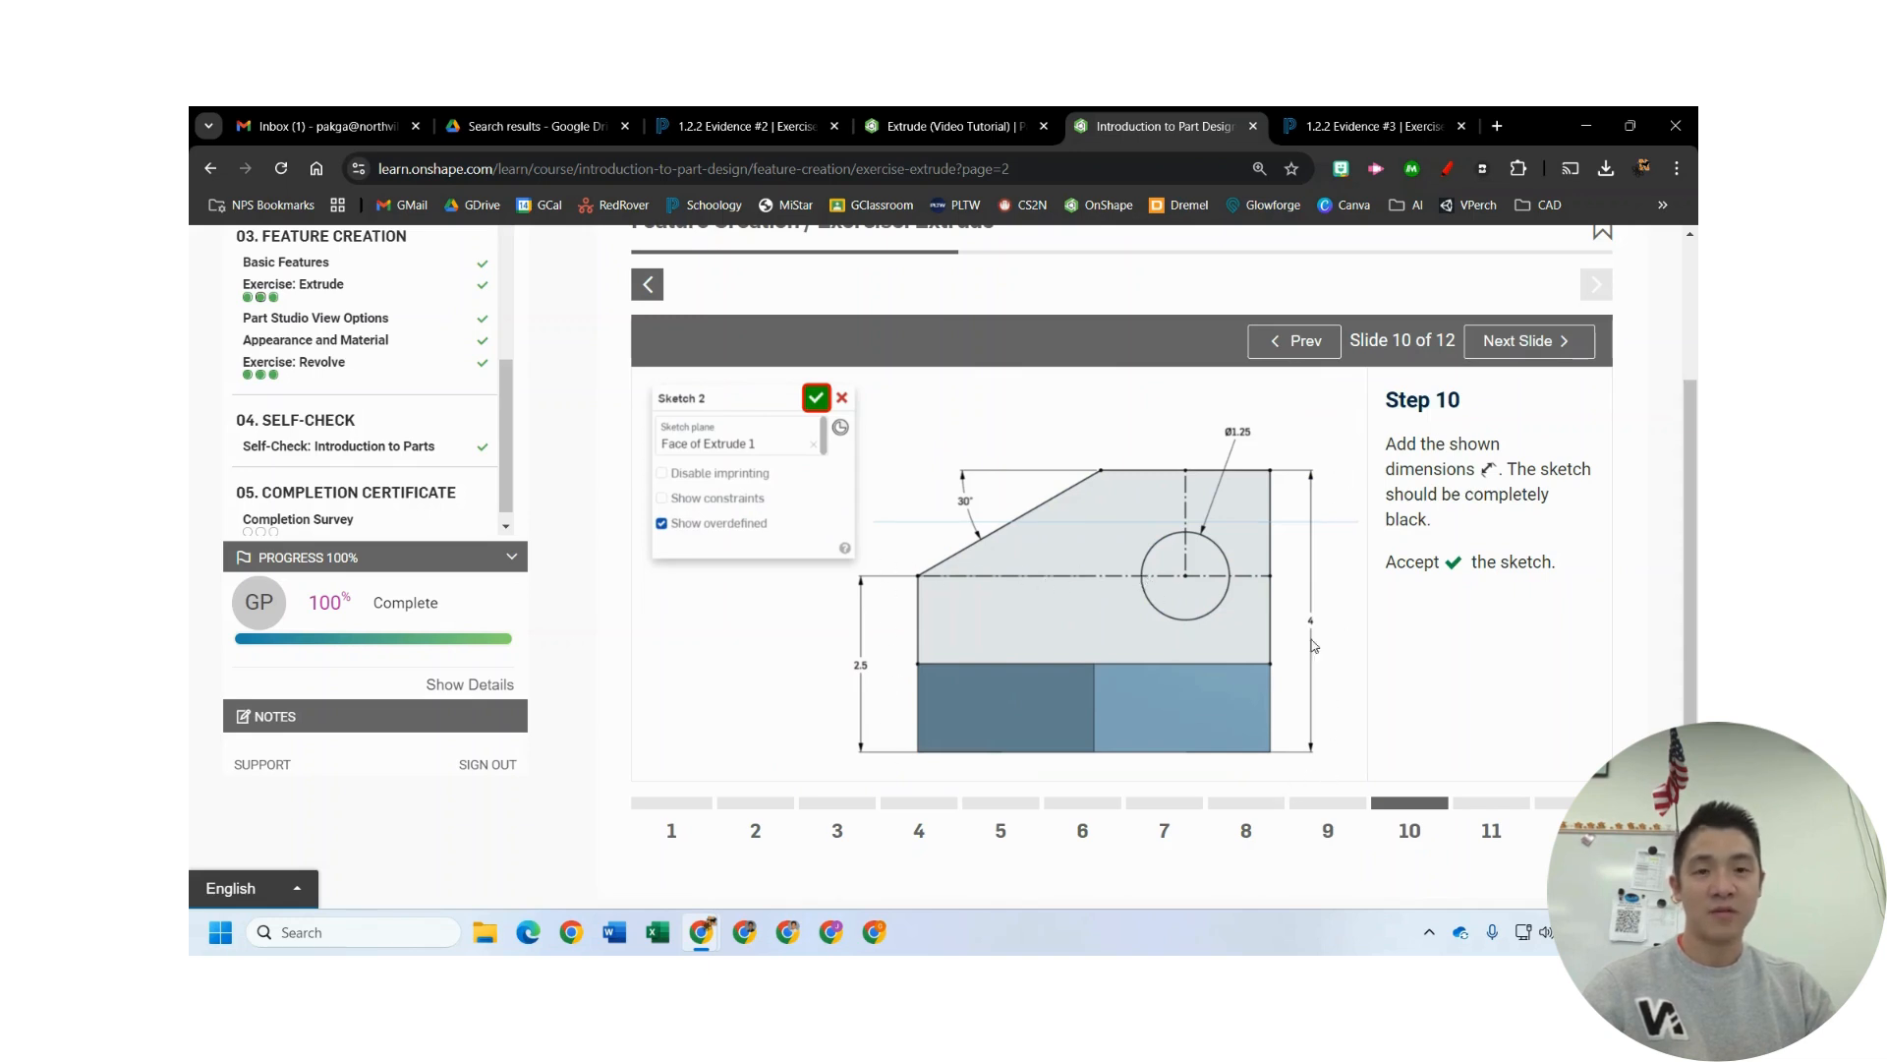
pyautogui.click(948, 126)
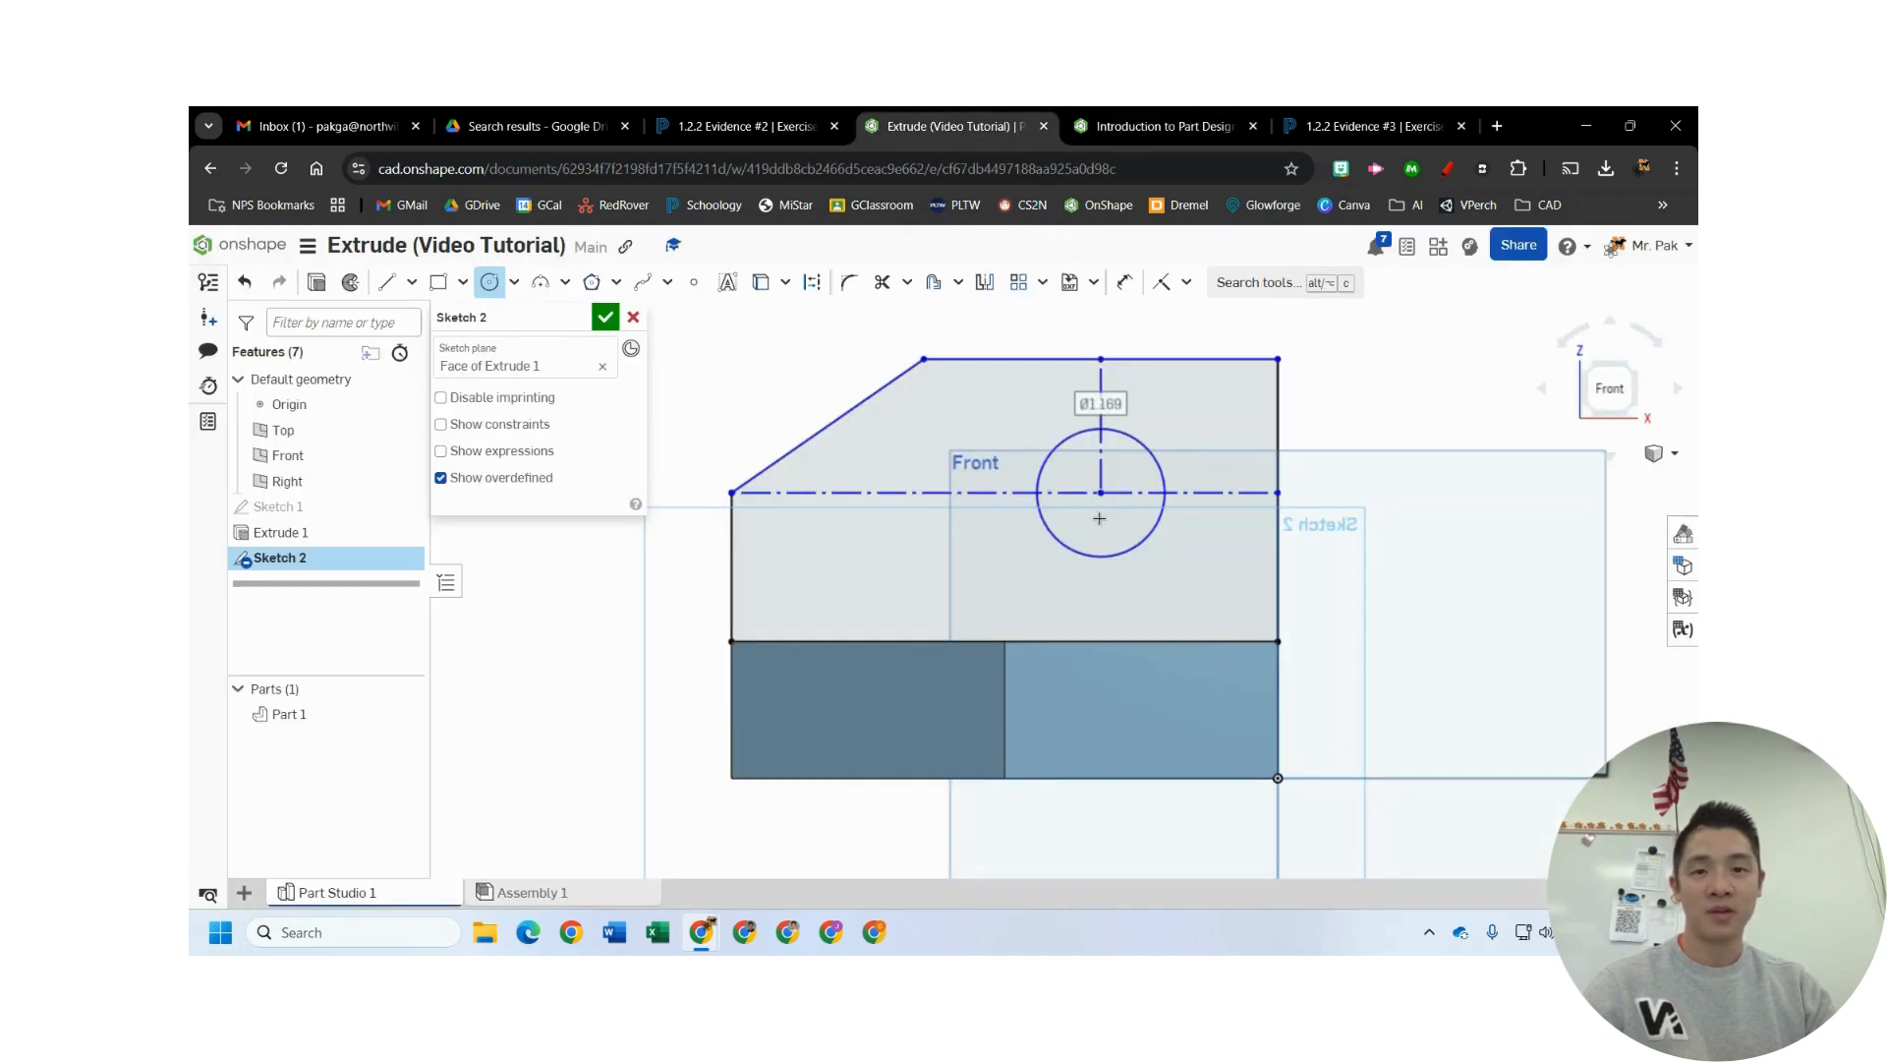
pyautogui.click(1126, 283)
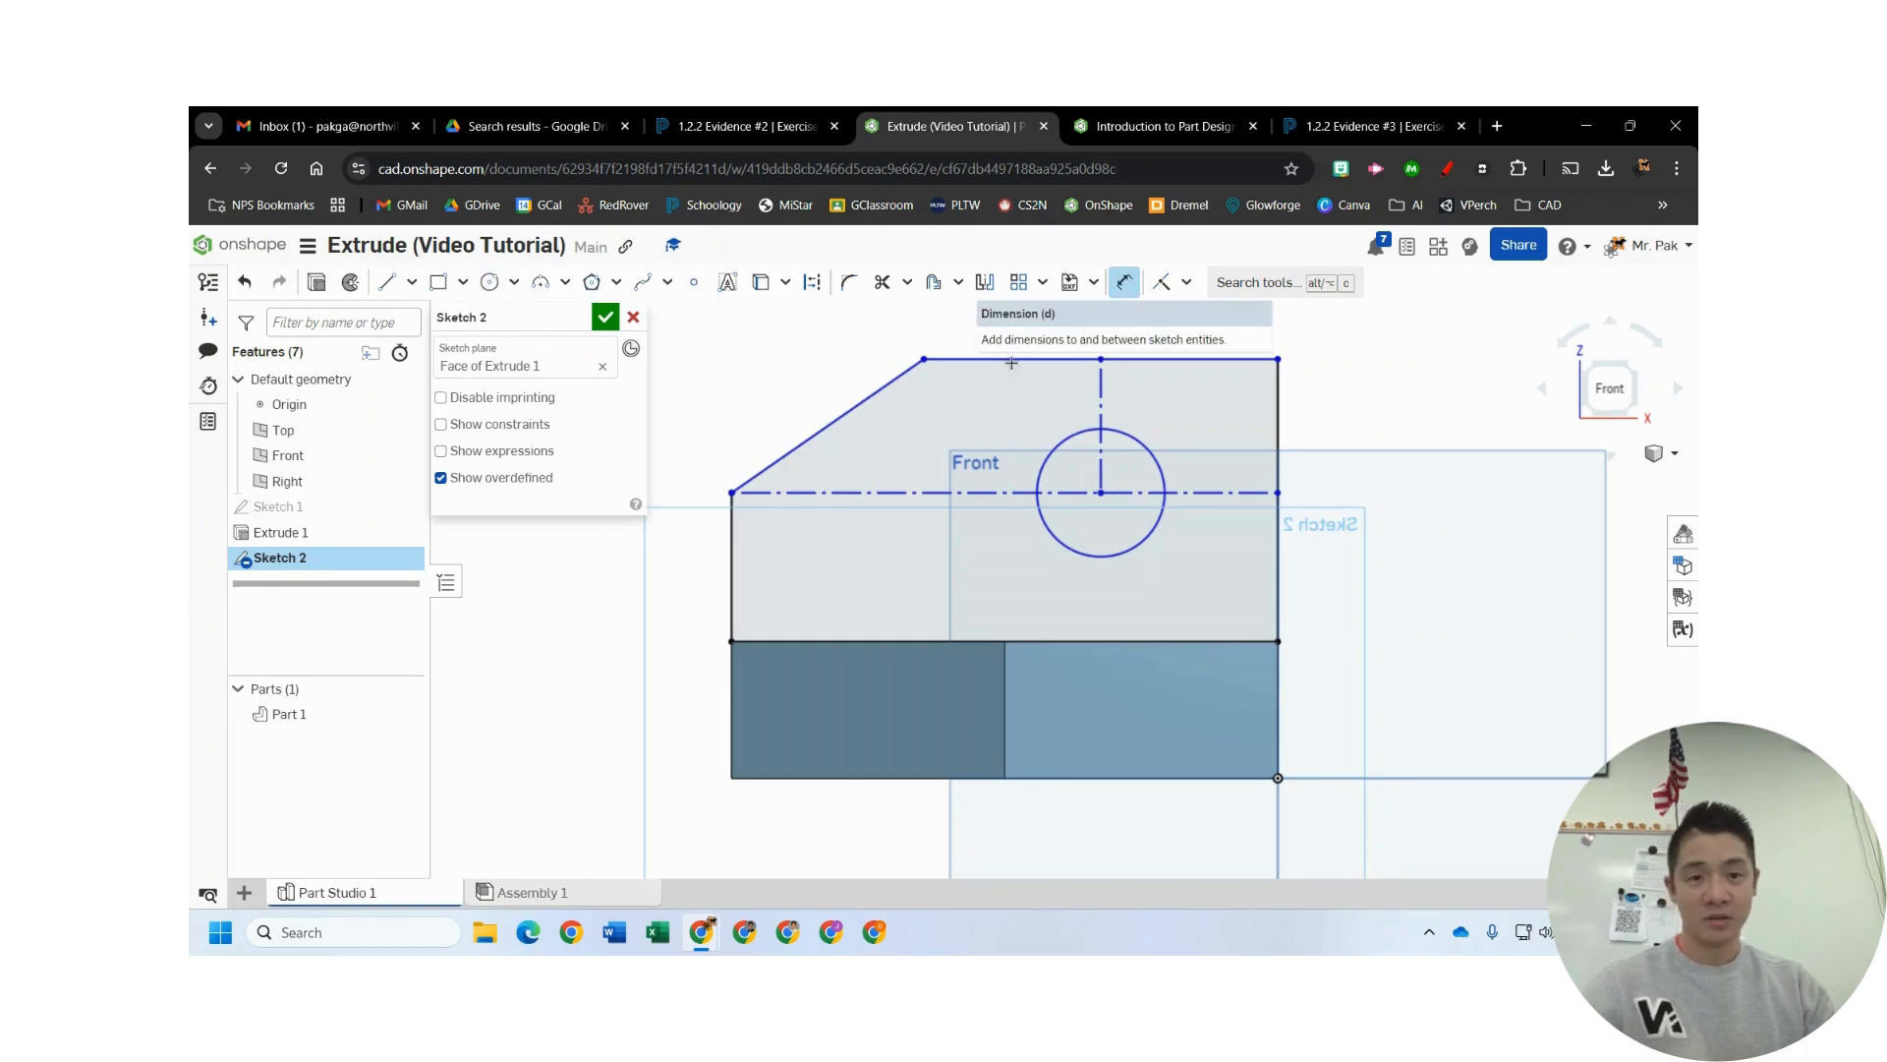
pyautogui.click(757, 492)
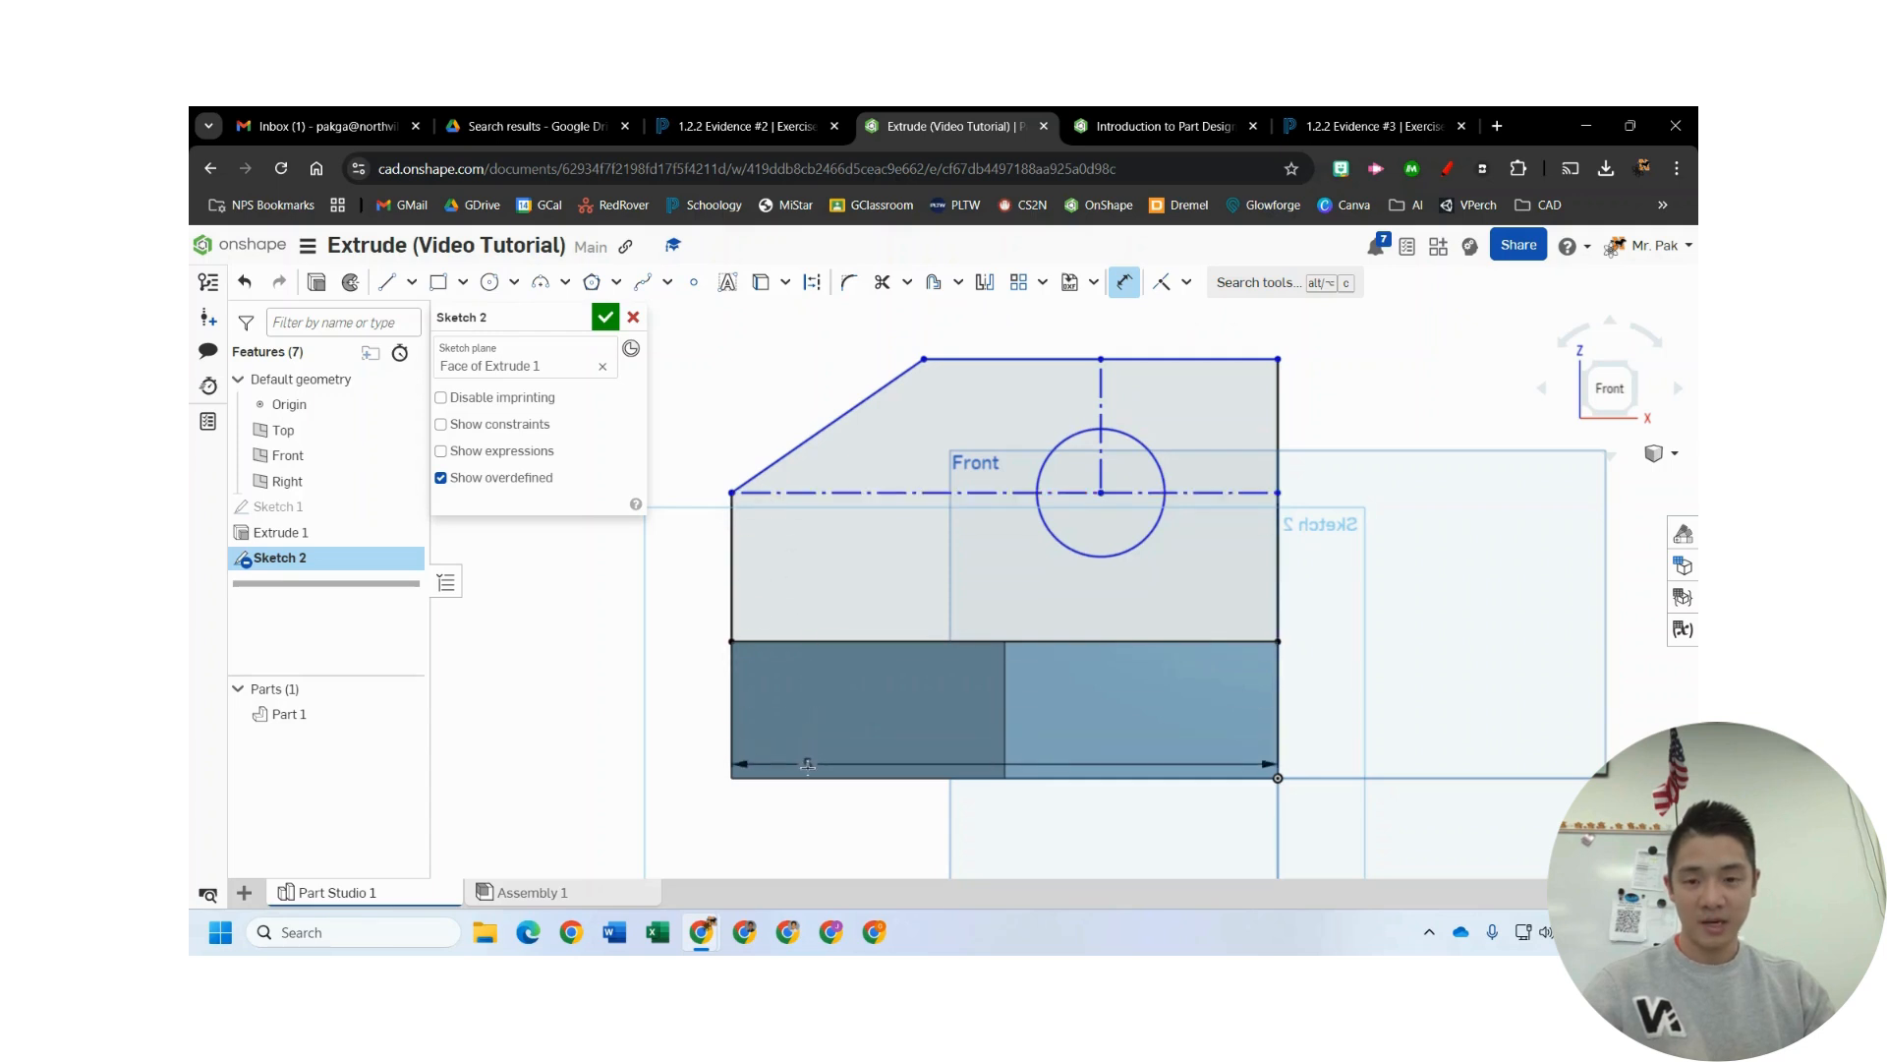
pyautogui.click(767, 777)
pyautogui.click(677, 665)
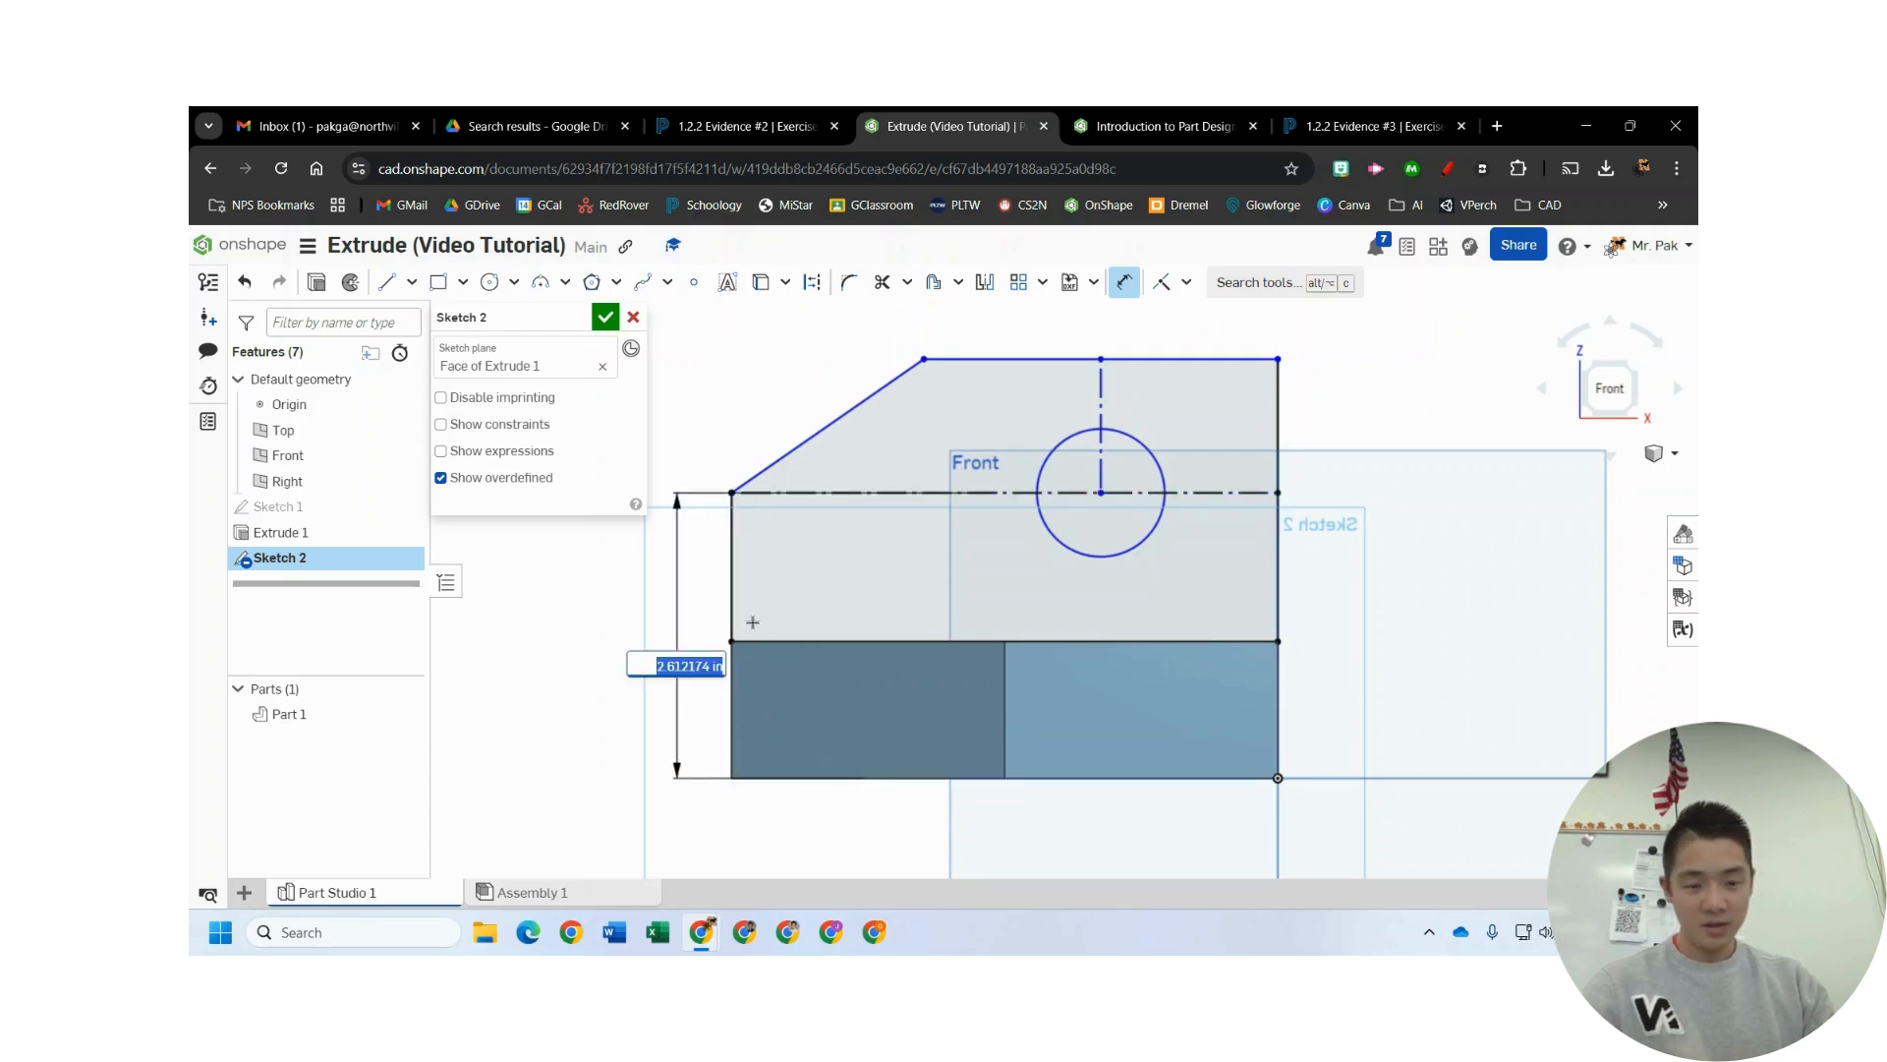
pyautogui.write('2.5')
pyautogui.press('Return')
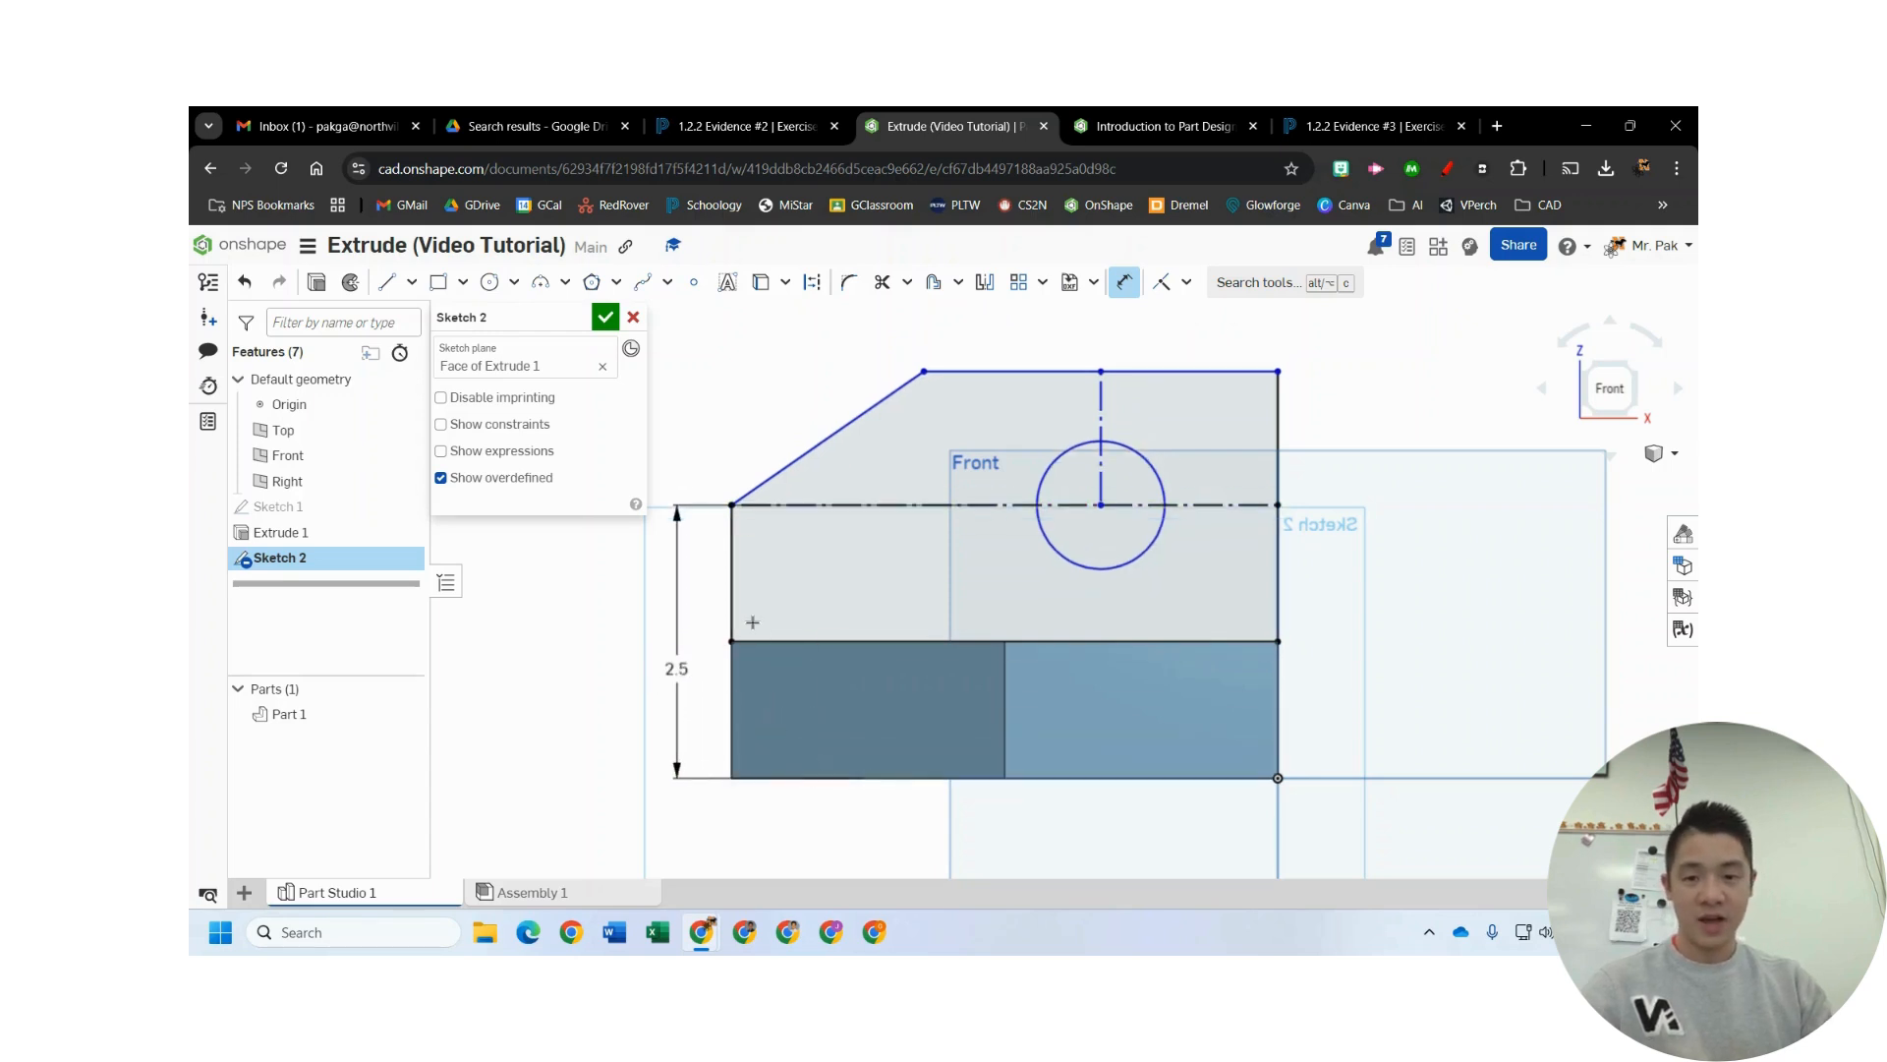
# - Dimension the height from the part's bottom edge to the profile's top line at 4 in
pyautogui.click(1263, 371)
pyautogui.click(1224, 776)
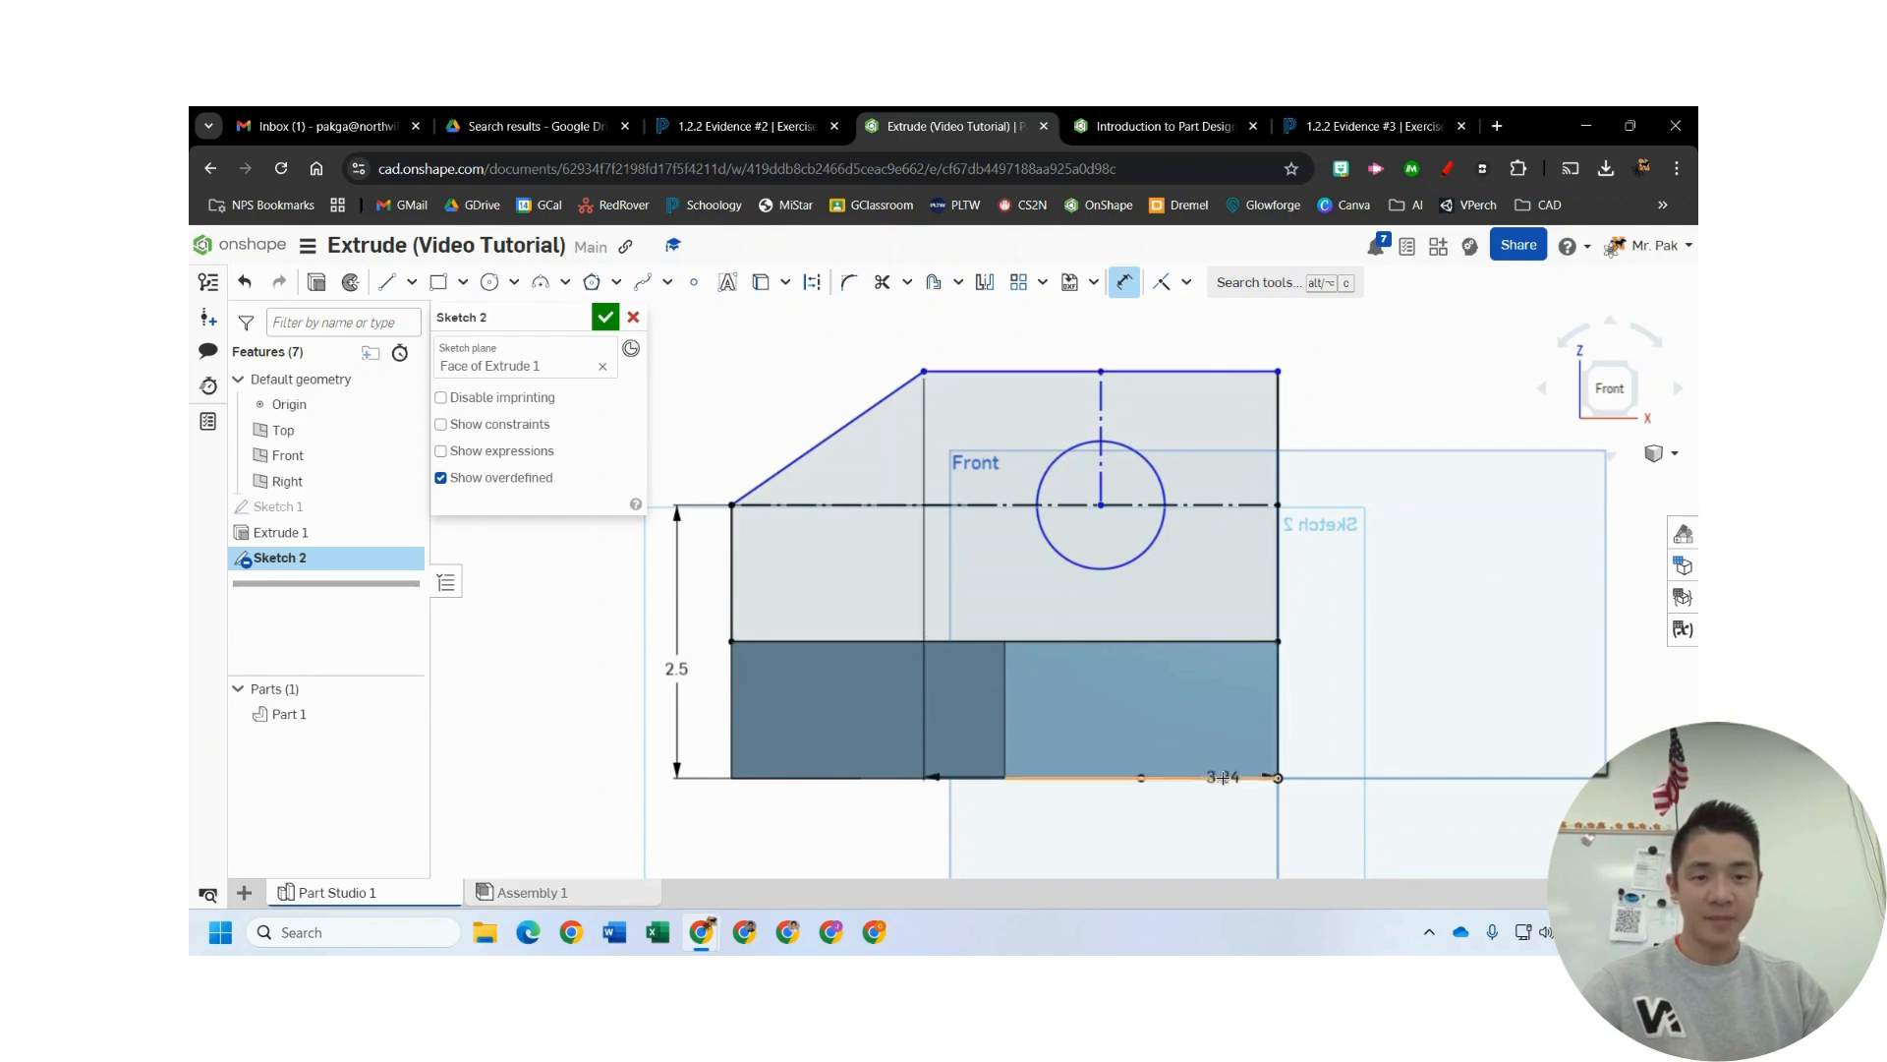
pyautogui.click(1425, 567)
pyautogui.write('4')
pyautogui.press('Return')
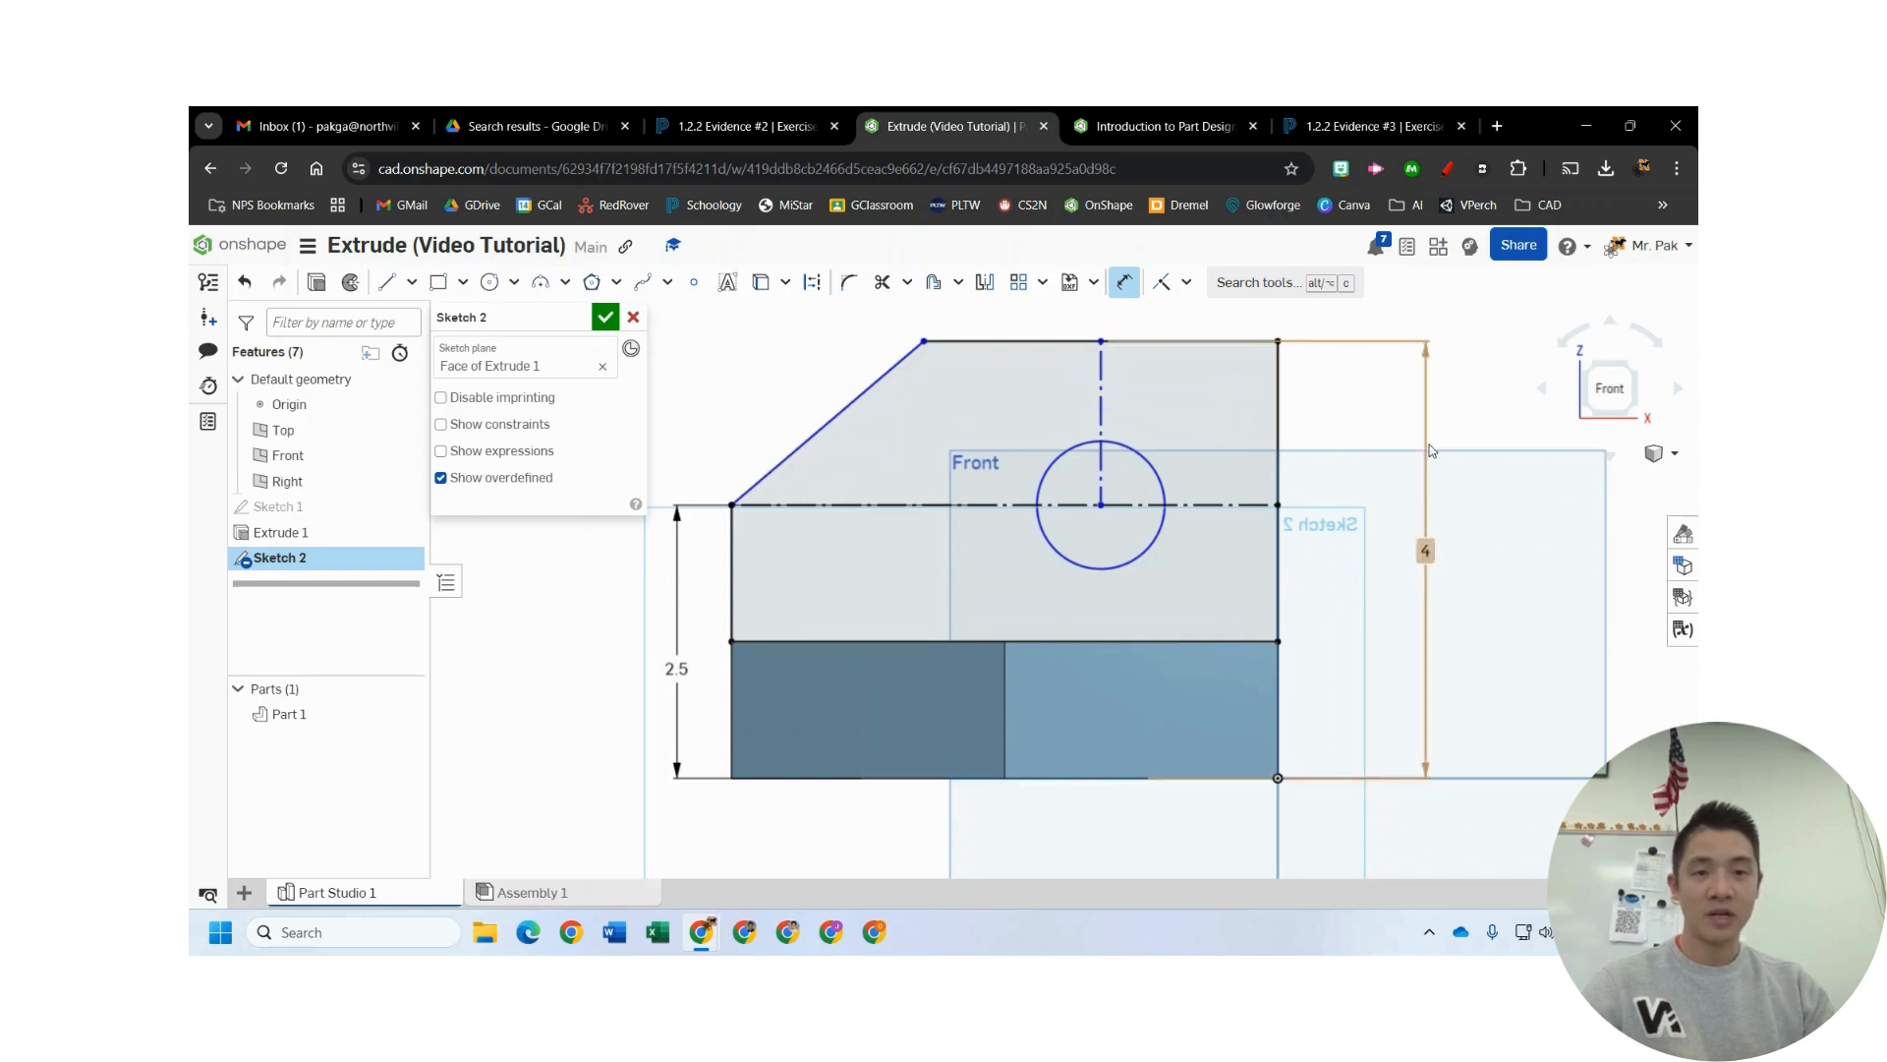
# - Check Step 10 of the exercise and dimension the circle's diameter at 1.25 in
pyautogui.click(1173, 116)
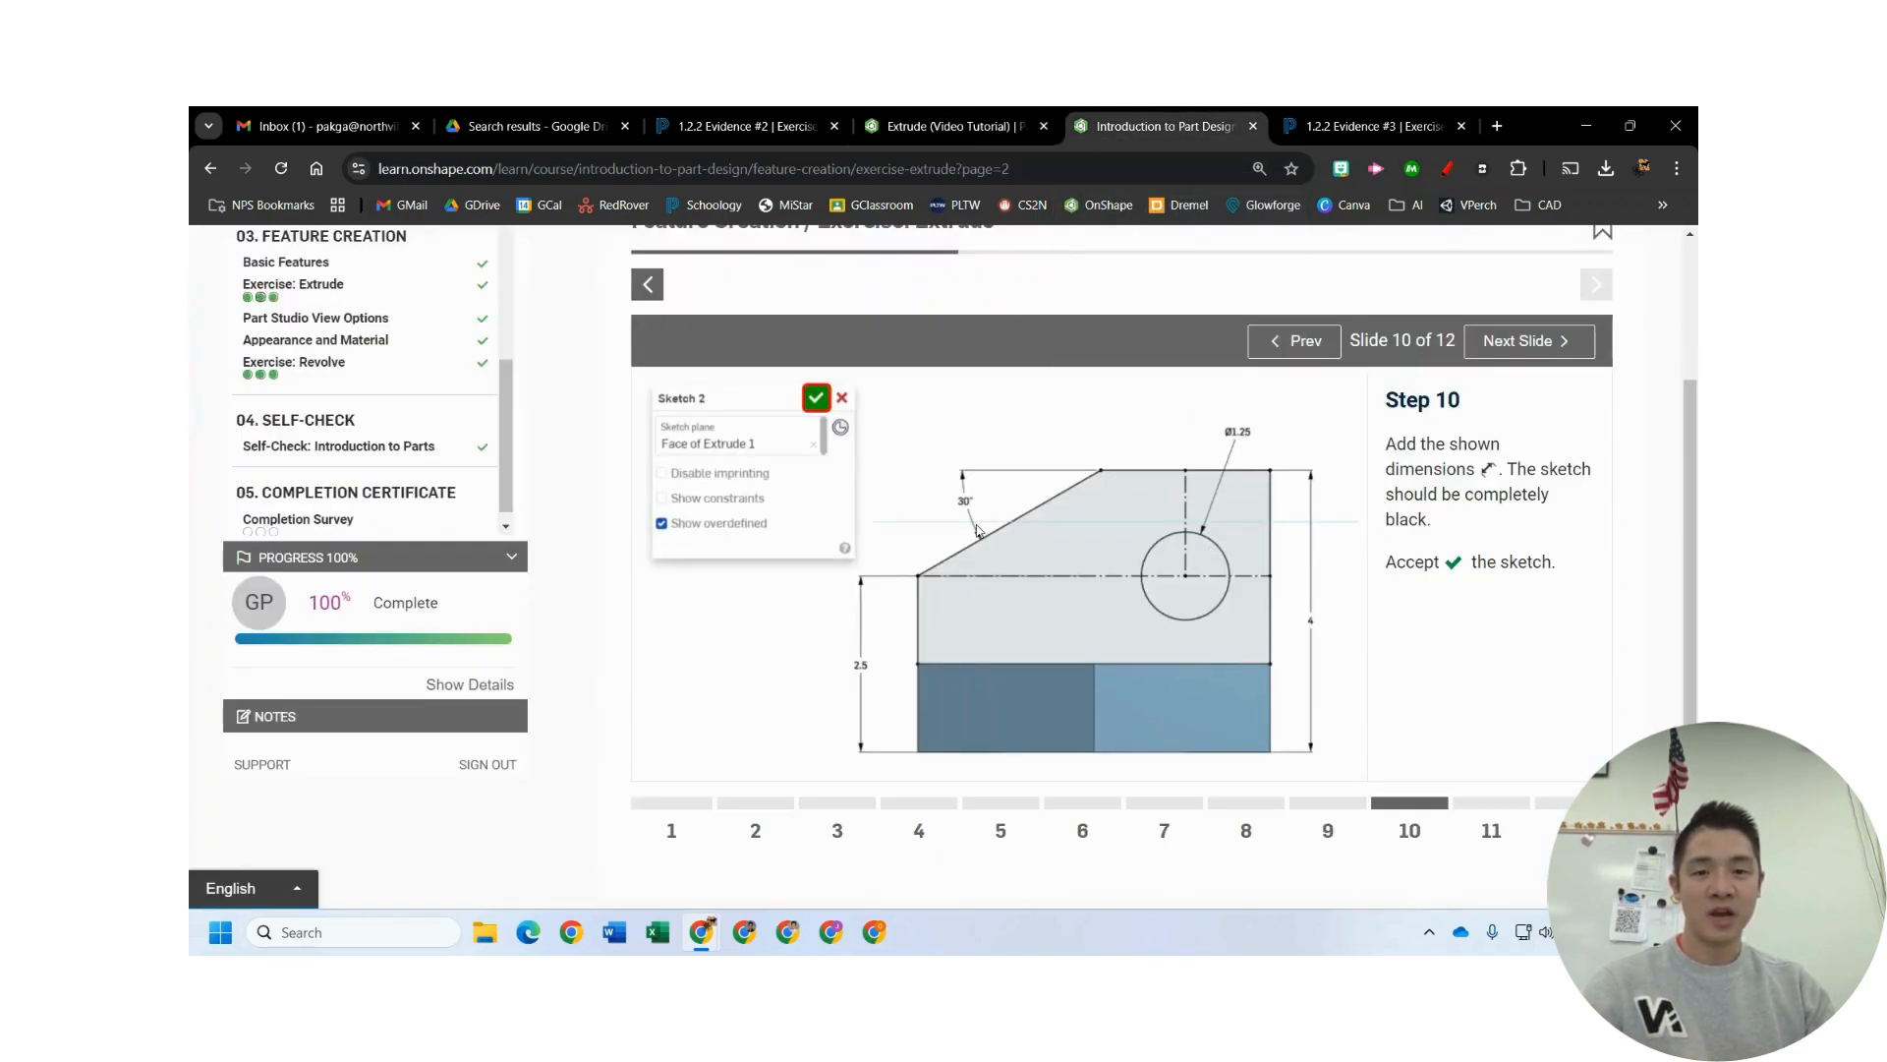
pyautogui.click(944, 126)
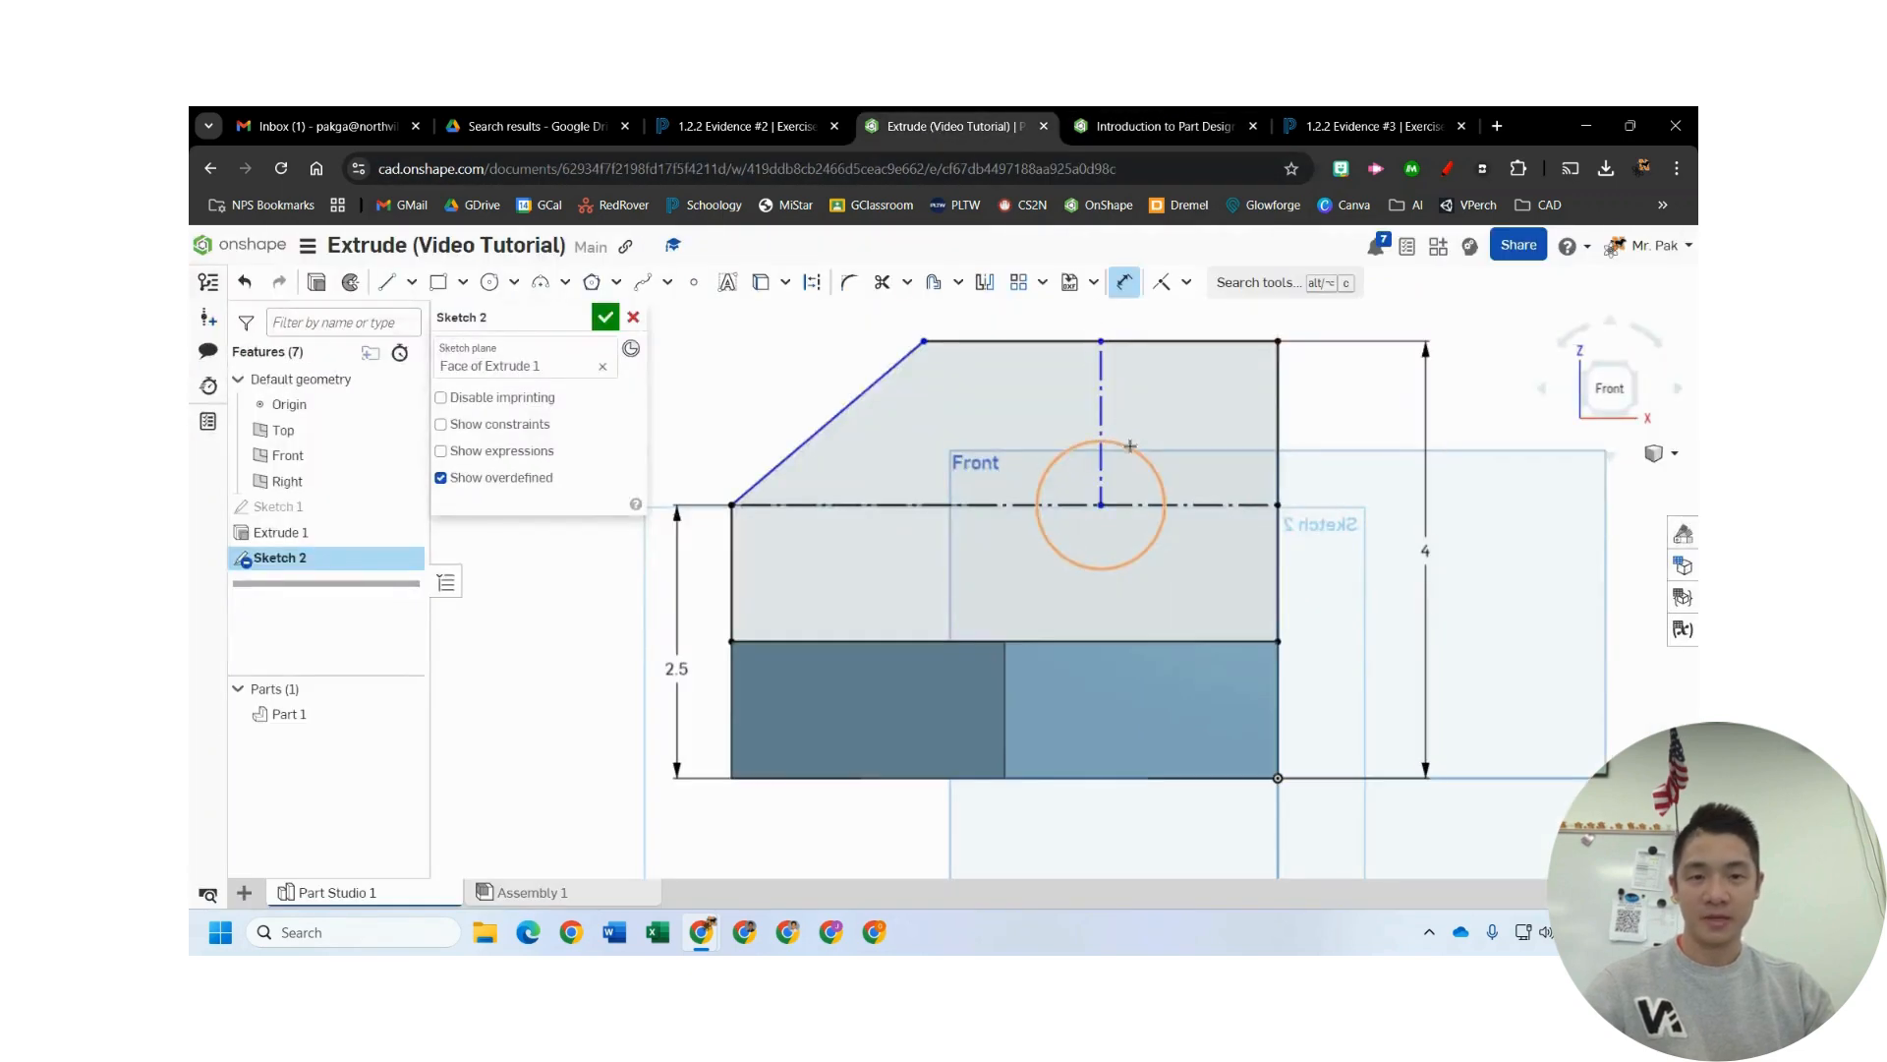
pyautogui.doubleClick(1198, 404)
pyautogui.write('1.25')
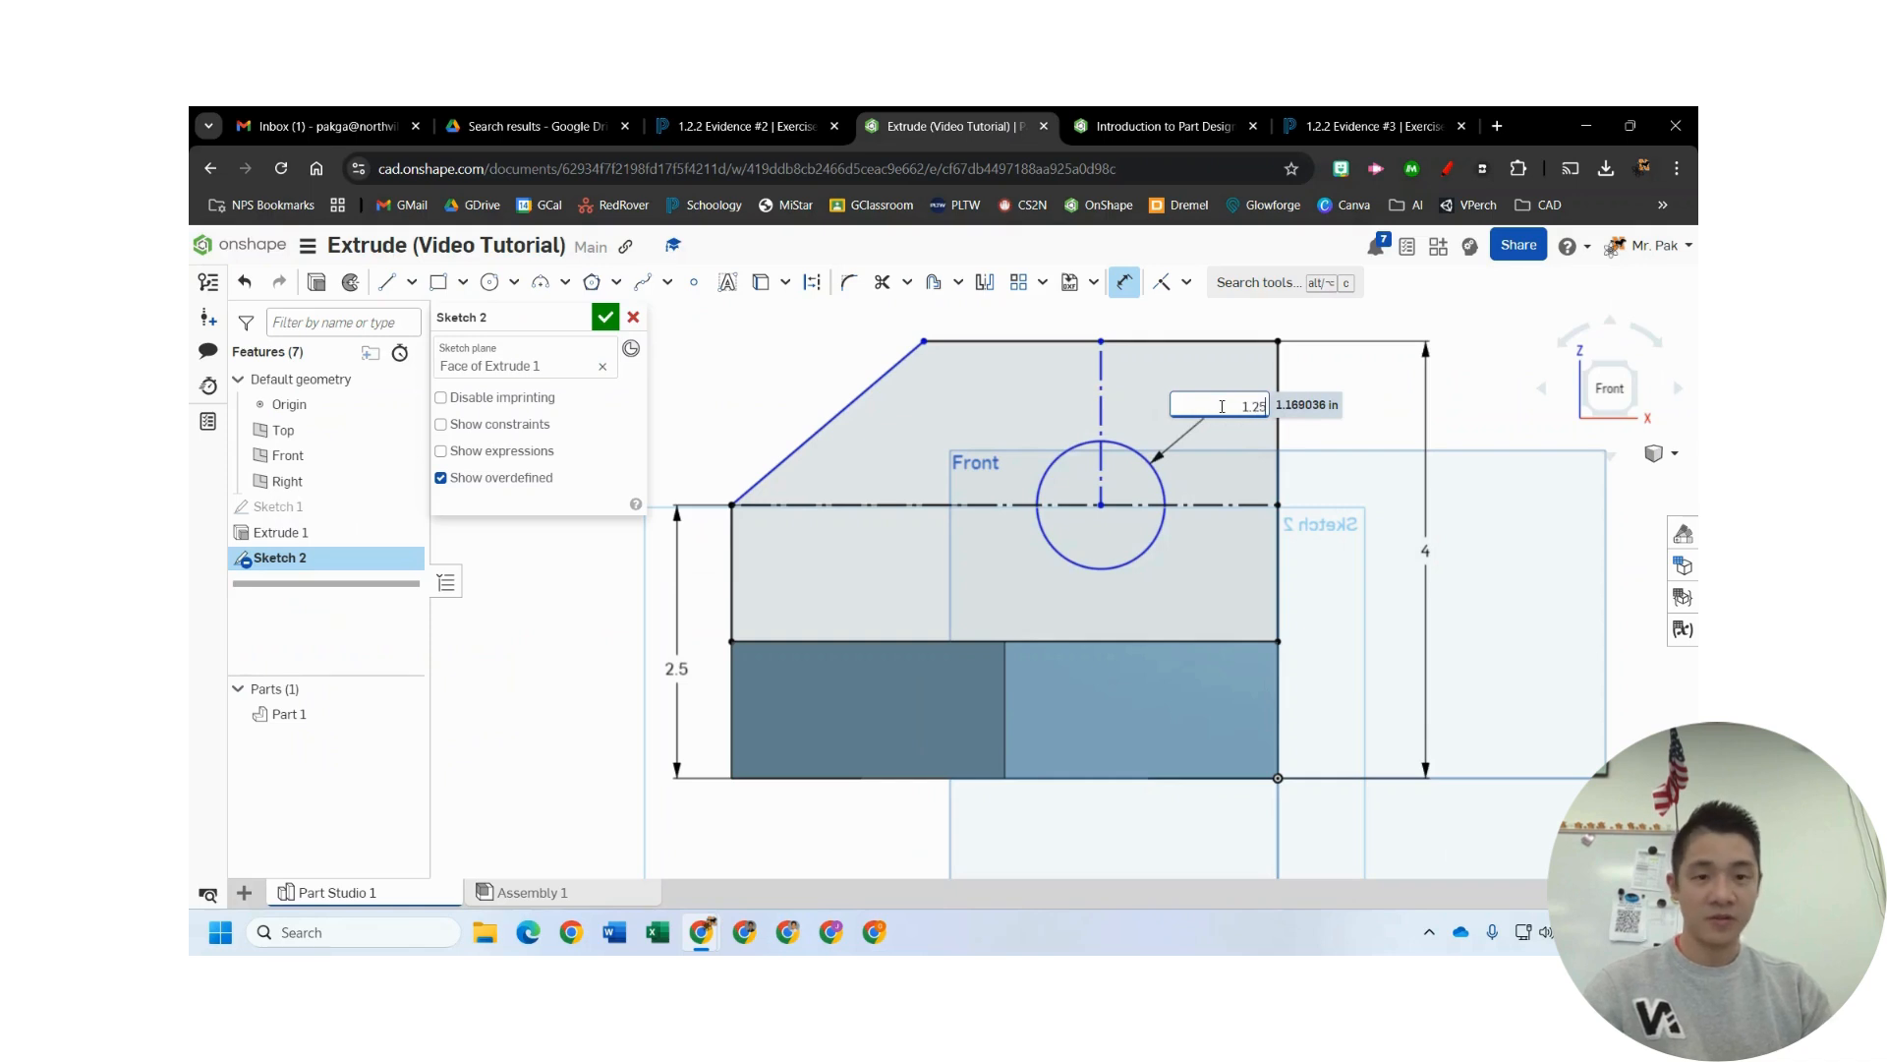
pyautogui.press('Return')
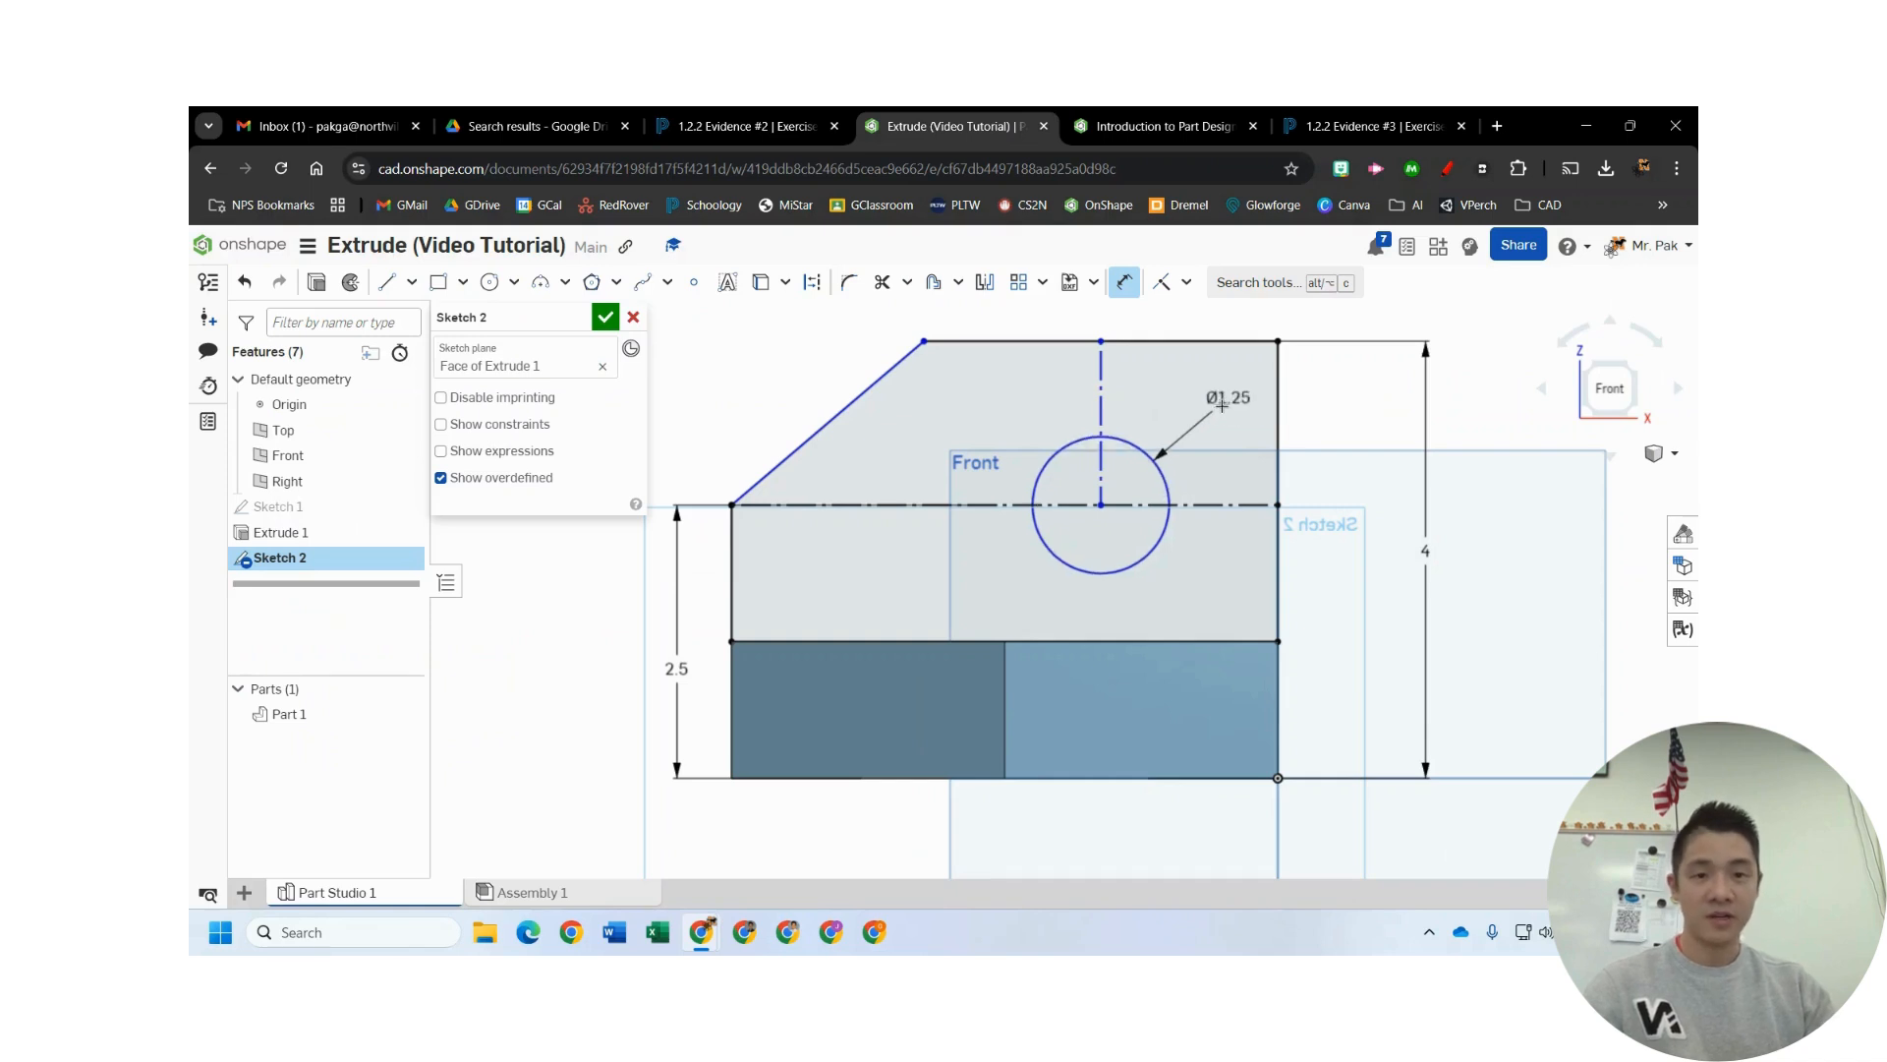
# - Dimension the angle between the slanted line and the profile's top line at 30 degrees
pyautogui.click(846, 409)
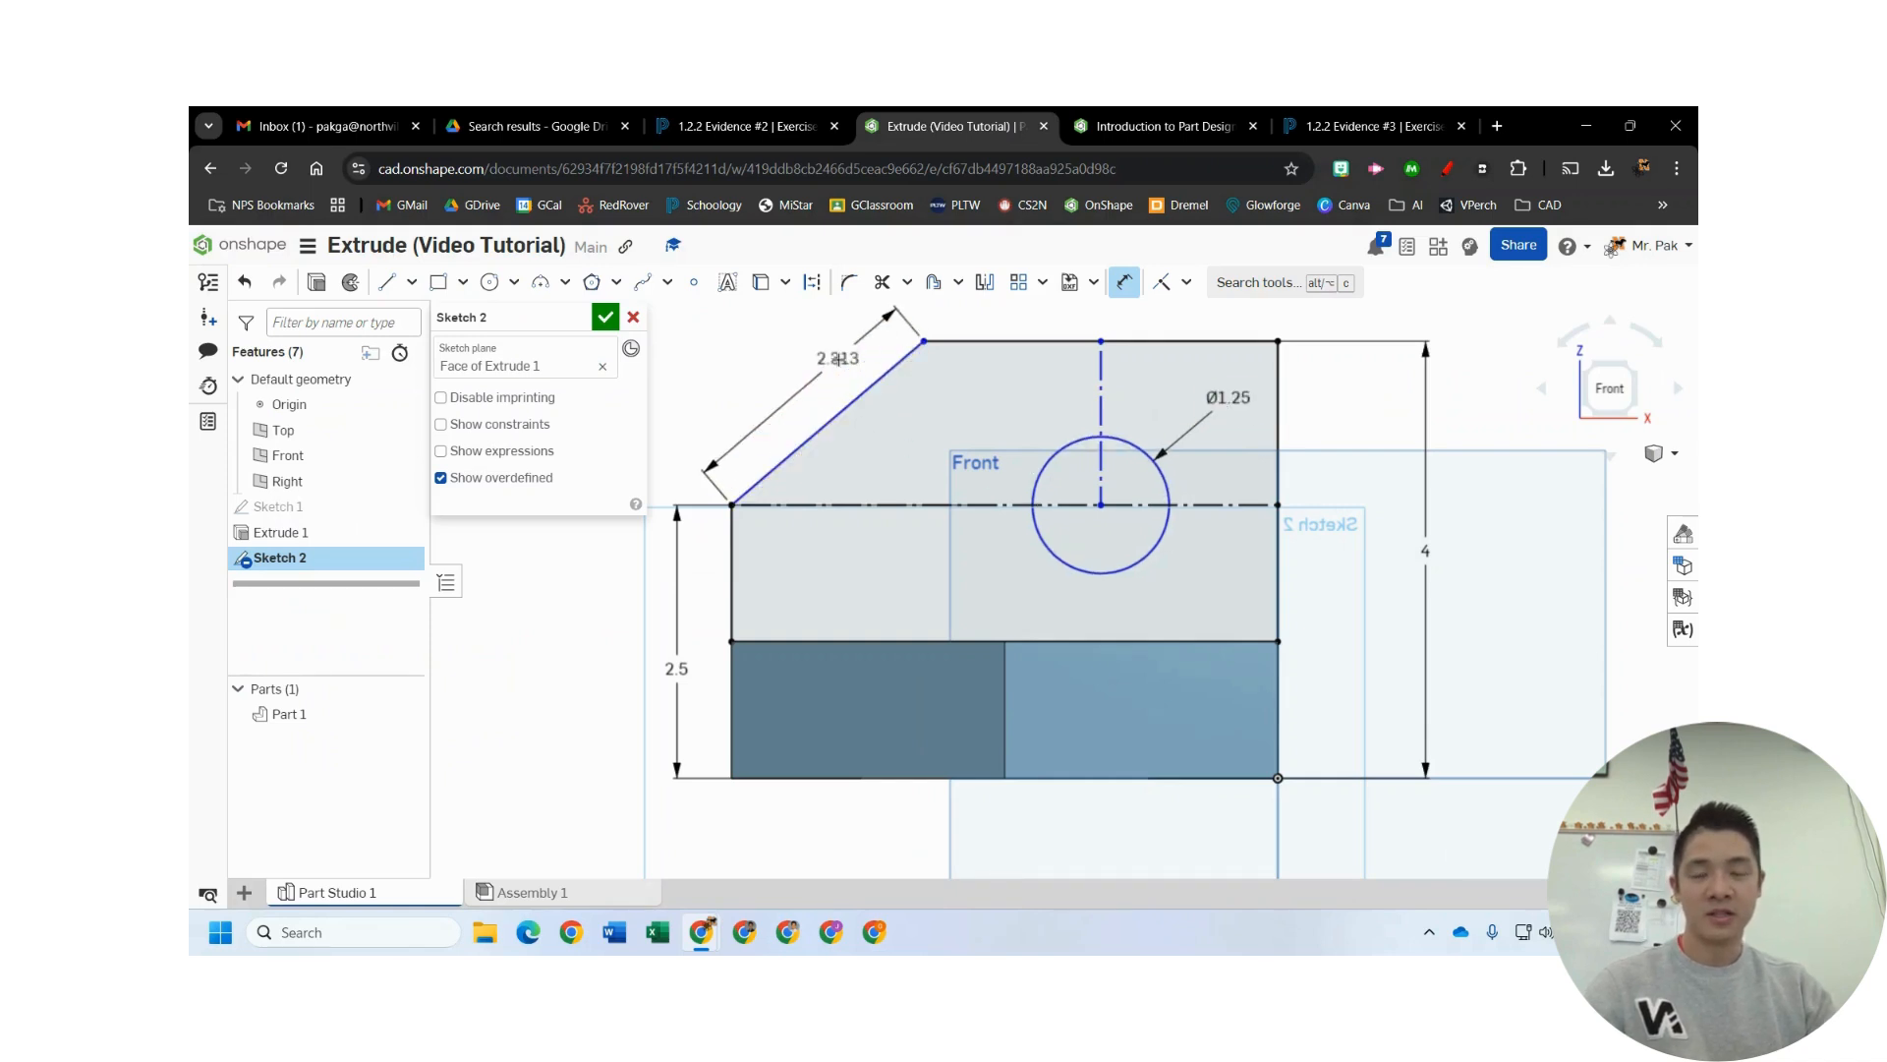
pyautogui.click(968, 341)
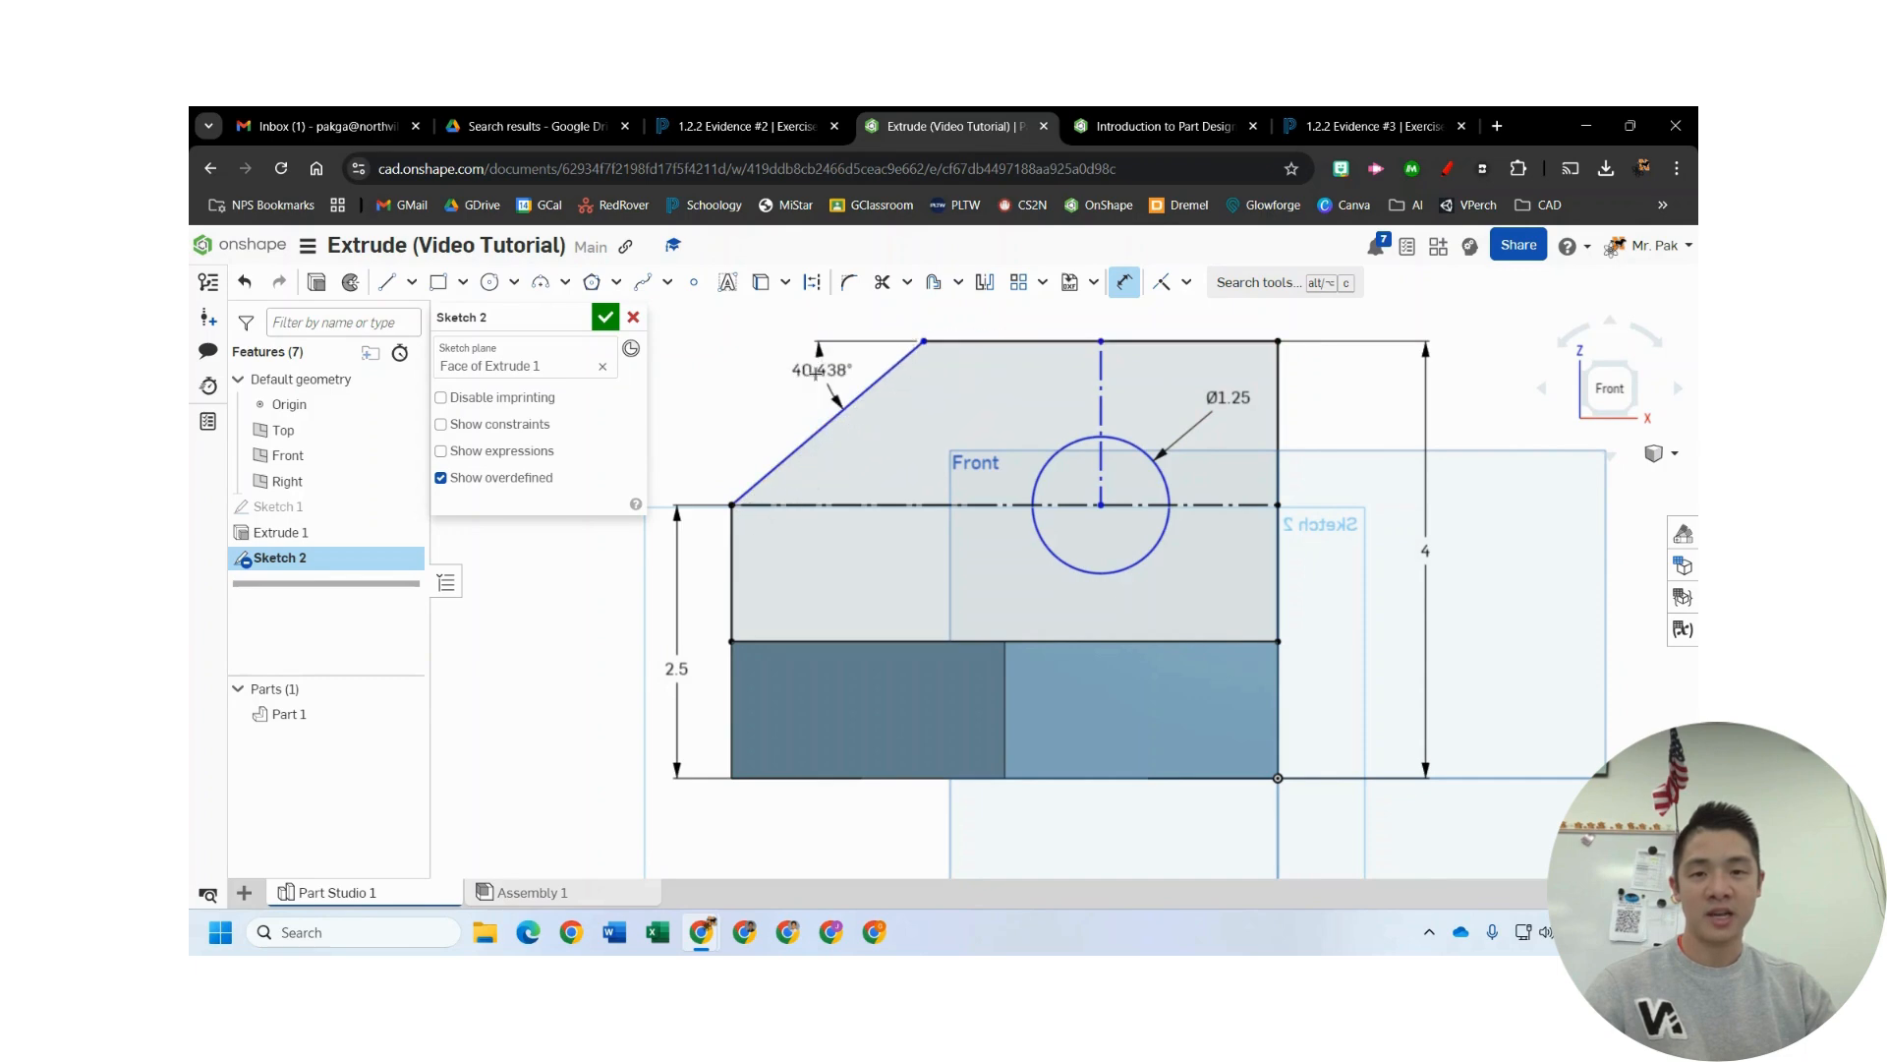
pyautogui.click(806, 382)
pyautogui.write('30')
pyautogui.press('Return')
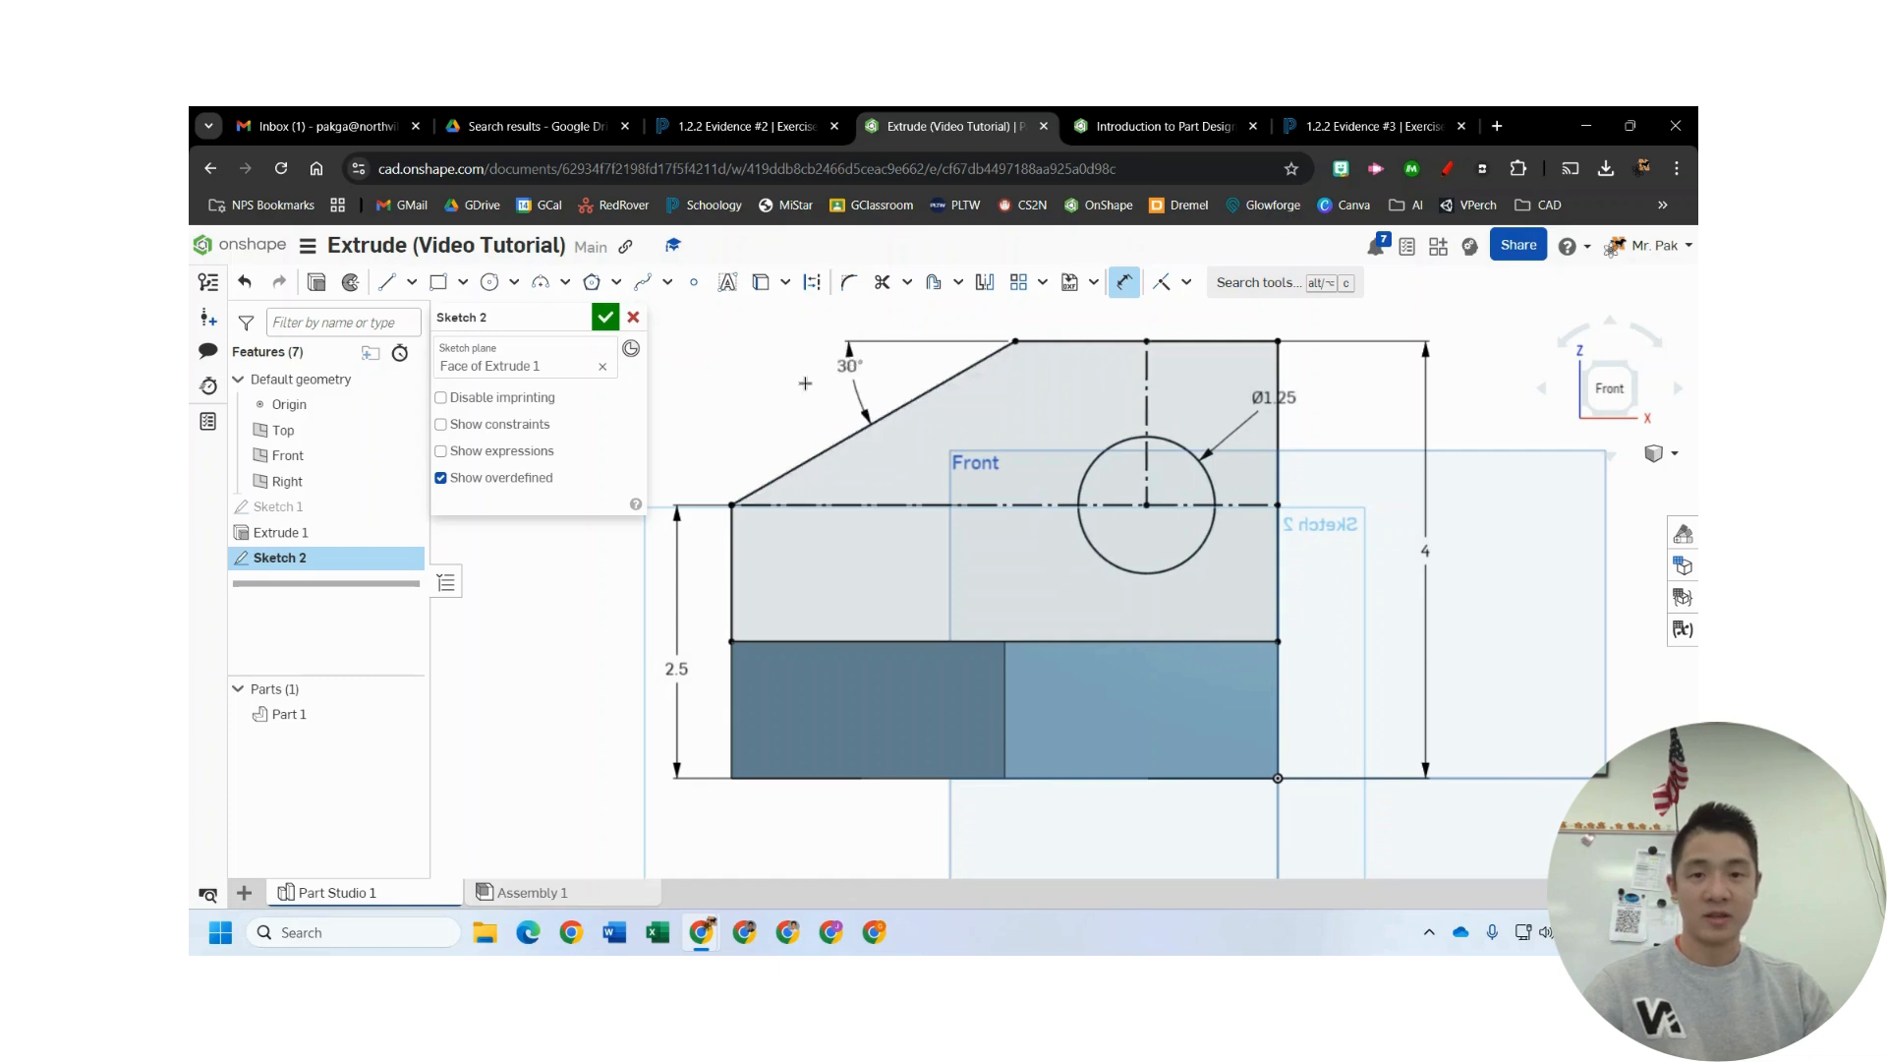
# - Advance the exercise to Step 11 to read the extrude instructions, and accept the second sketch in the part studio
pyautogui.scroll(-3, 1126, 462)
pyautogui.moveTo(1068, 461); pyautogui.dragTo(1177, 510, button='middle')
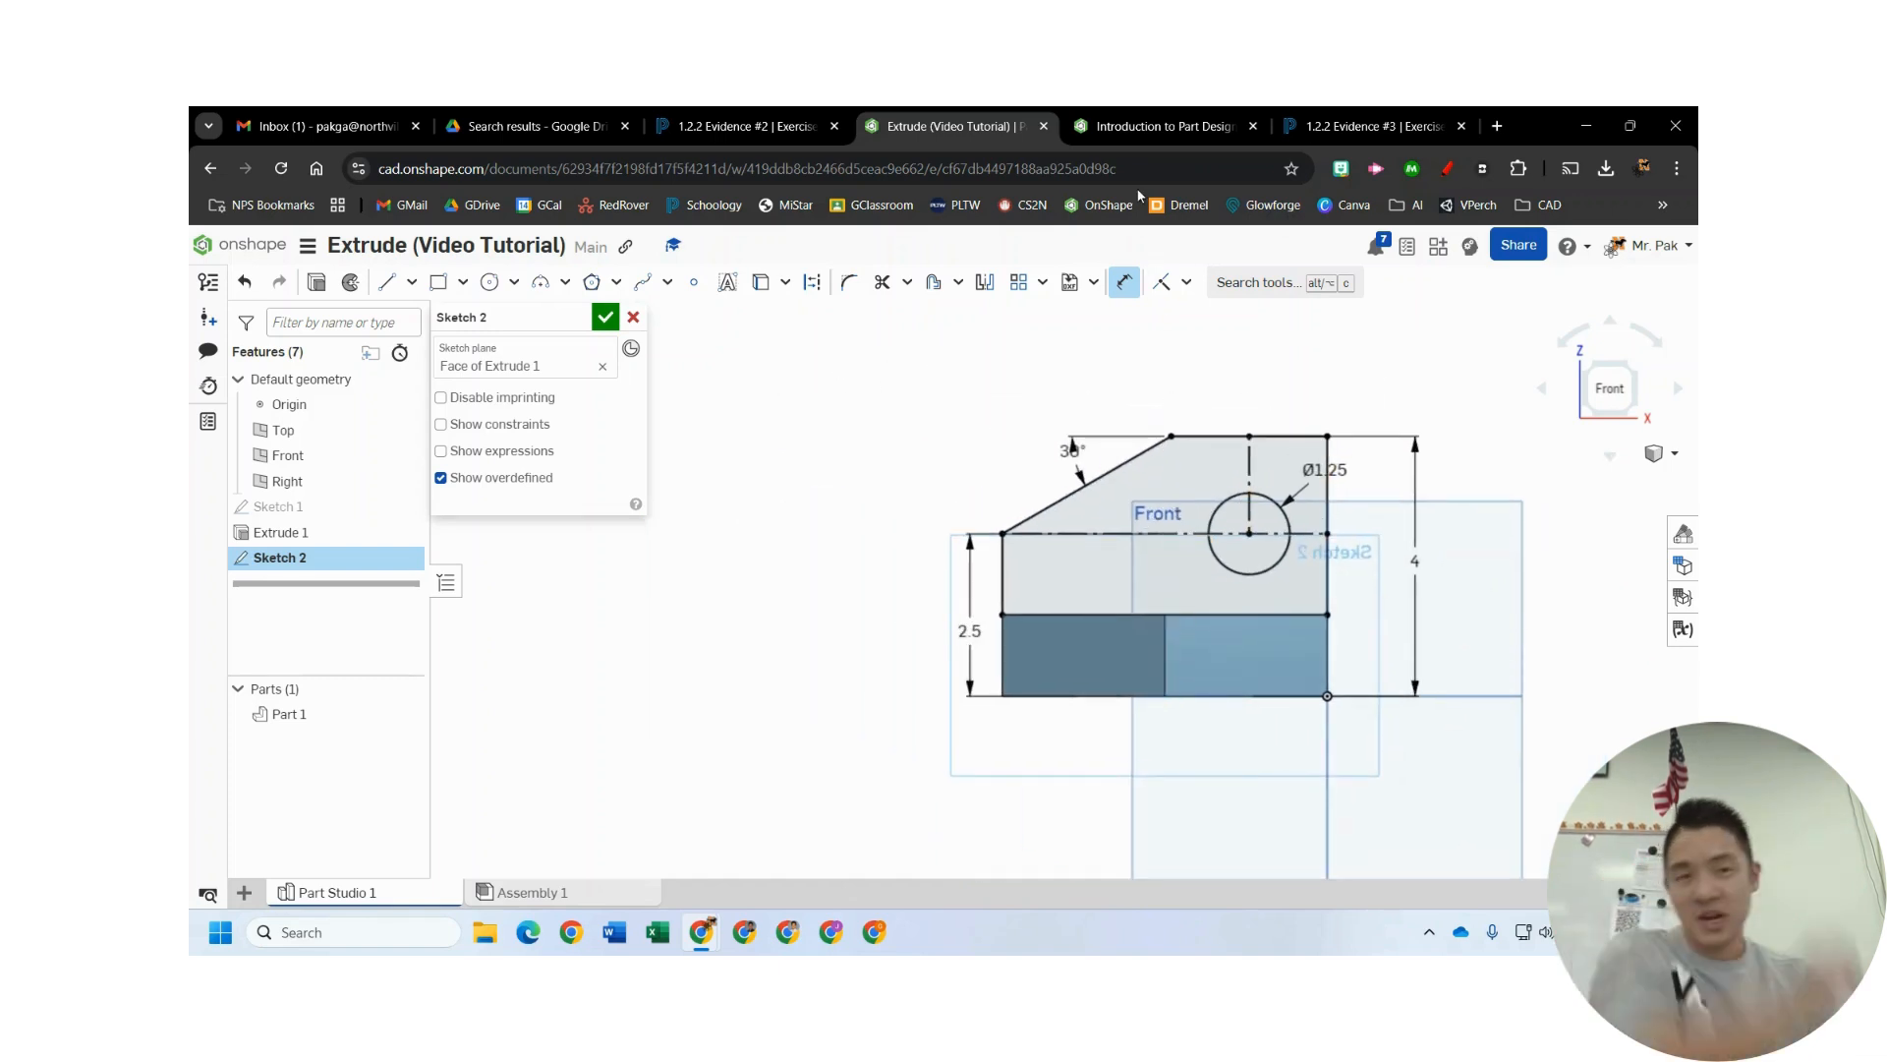
pyautogui.click(1150, 118)
pyautogui.click(1530, 340)
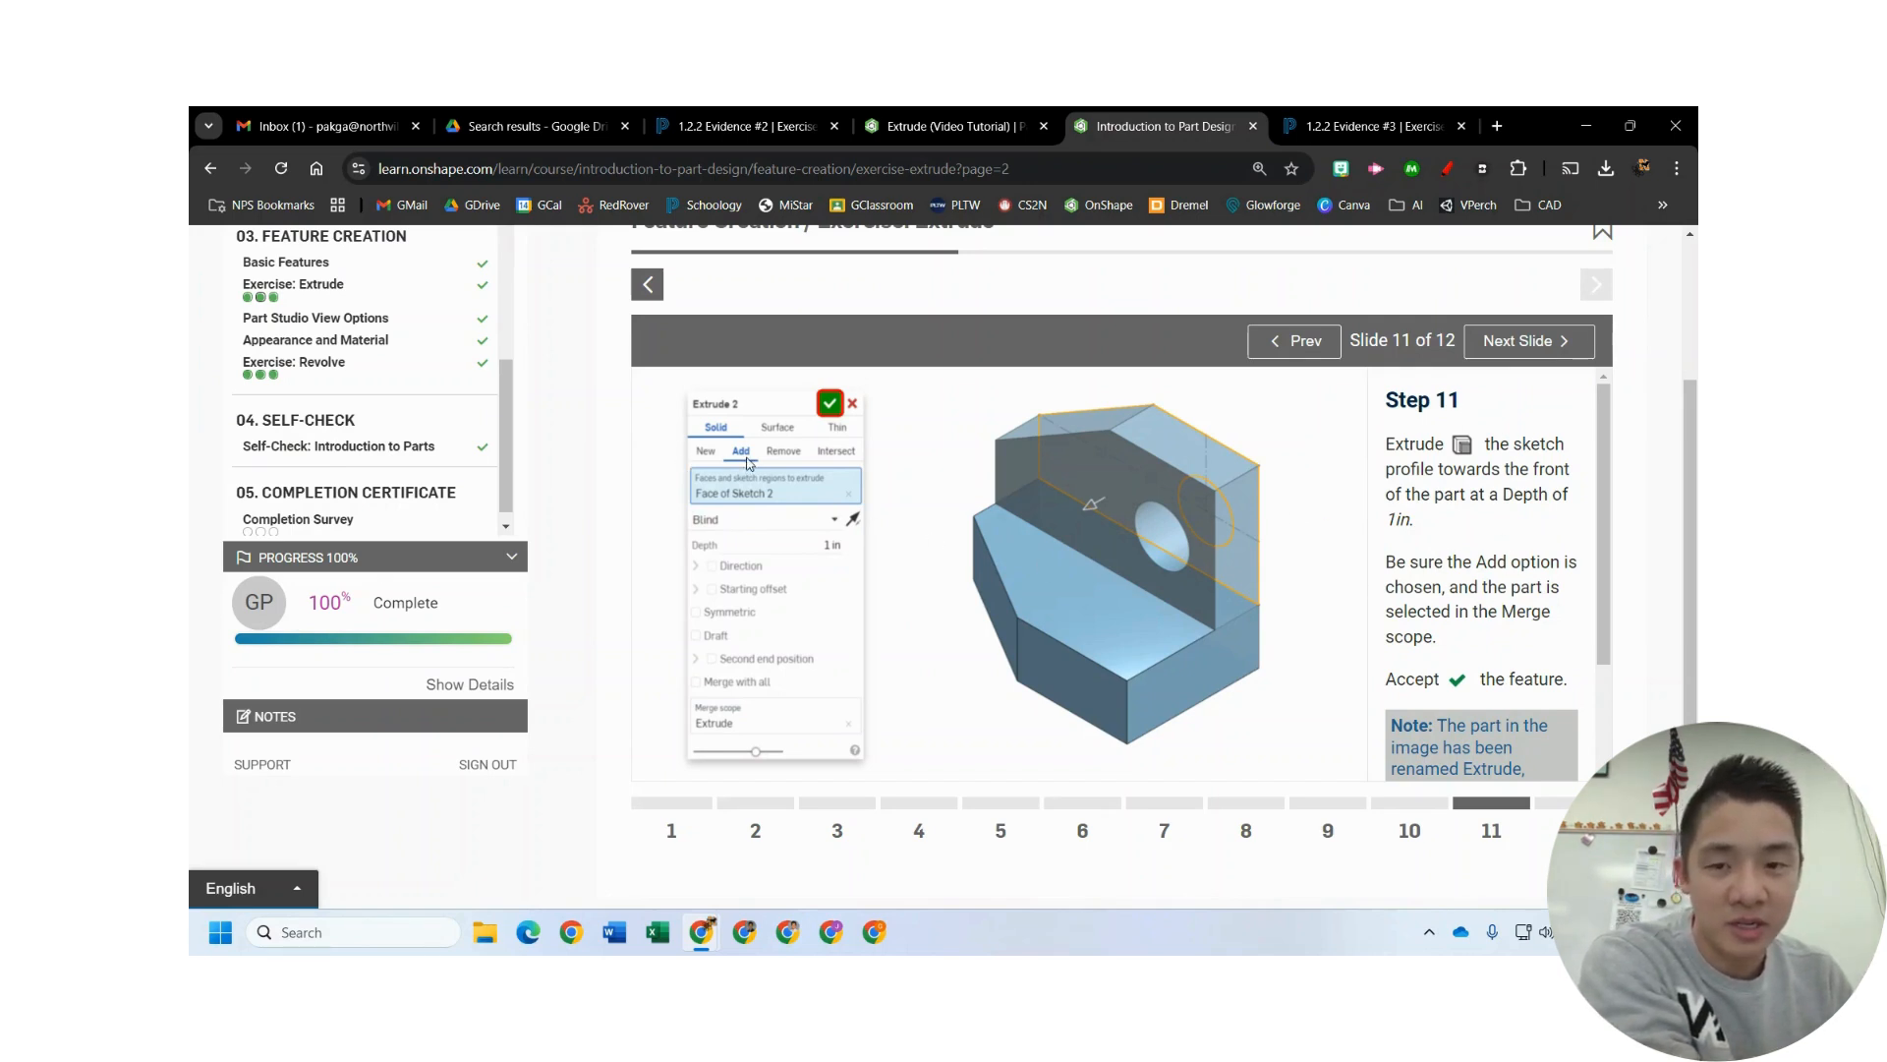
pyautogui.click(968, 122)
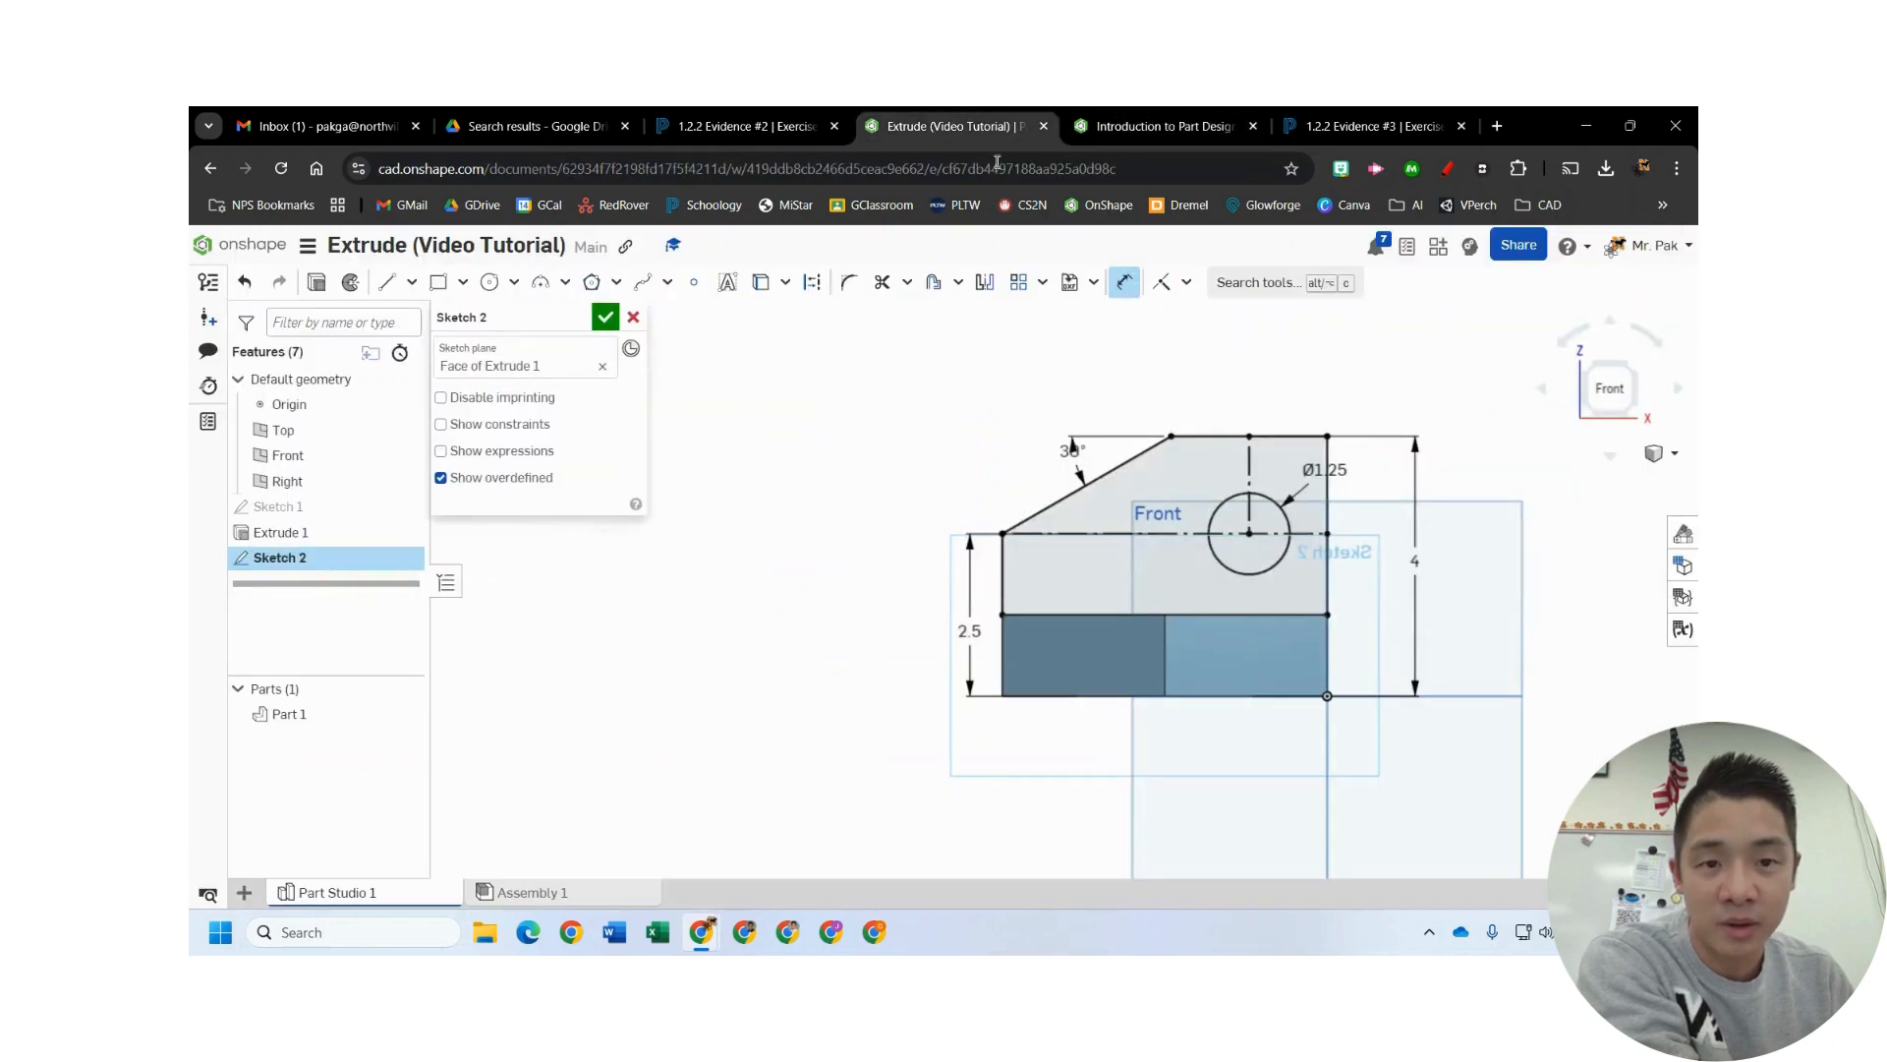
pyautogui.click(605, 318)
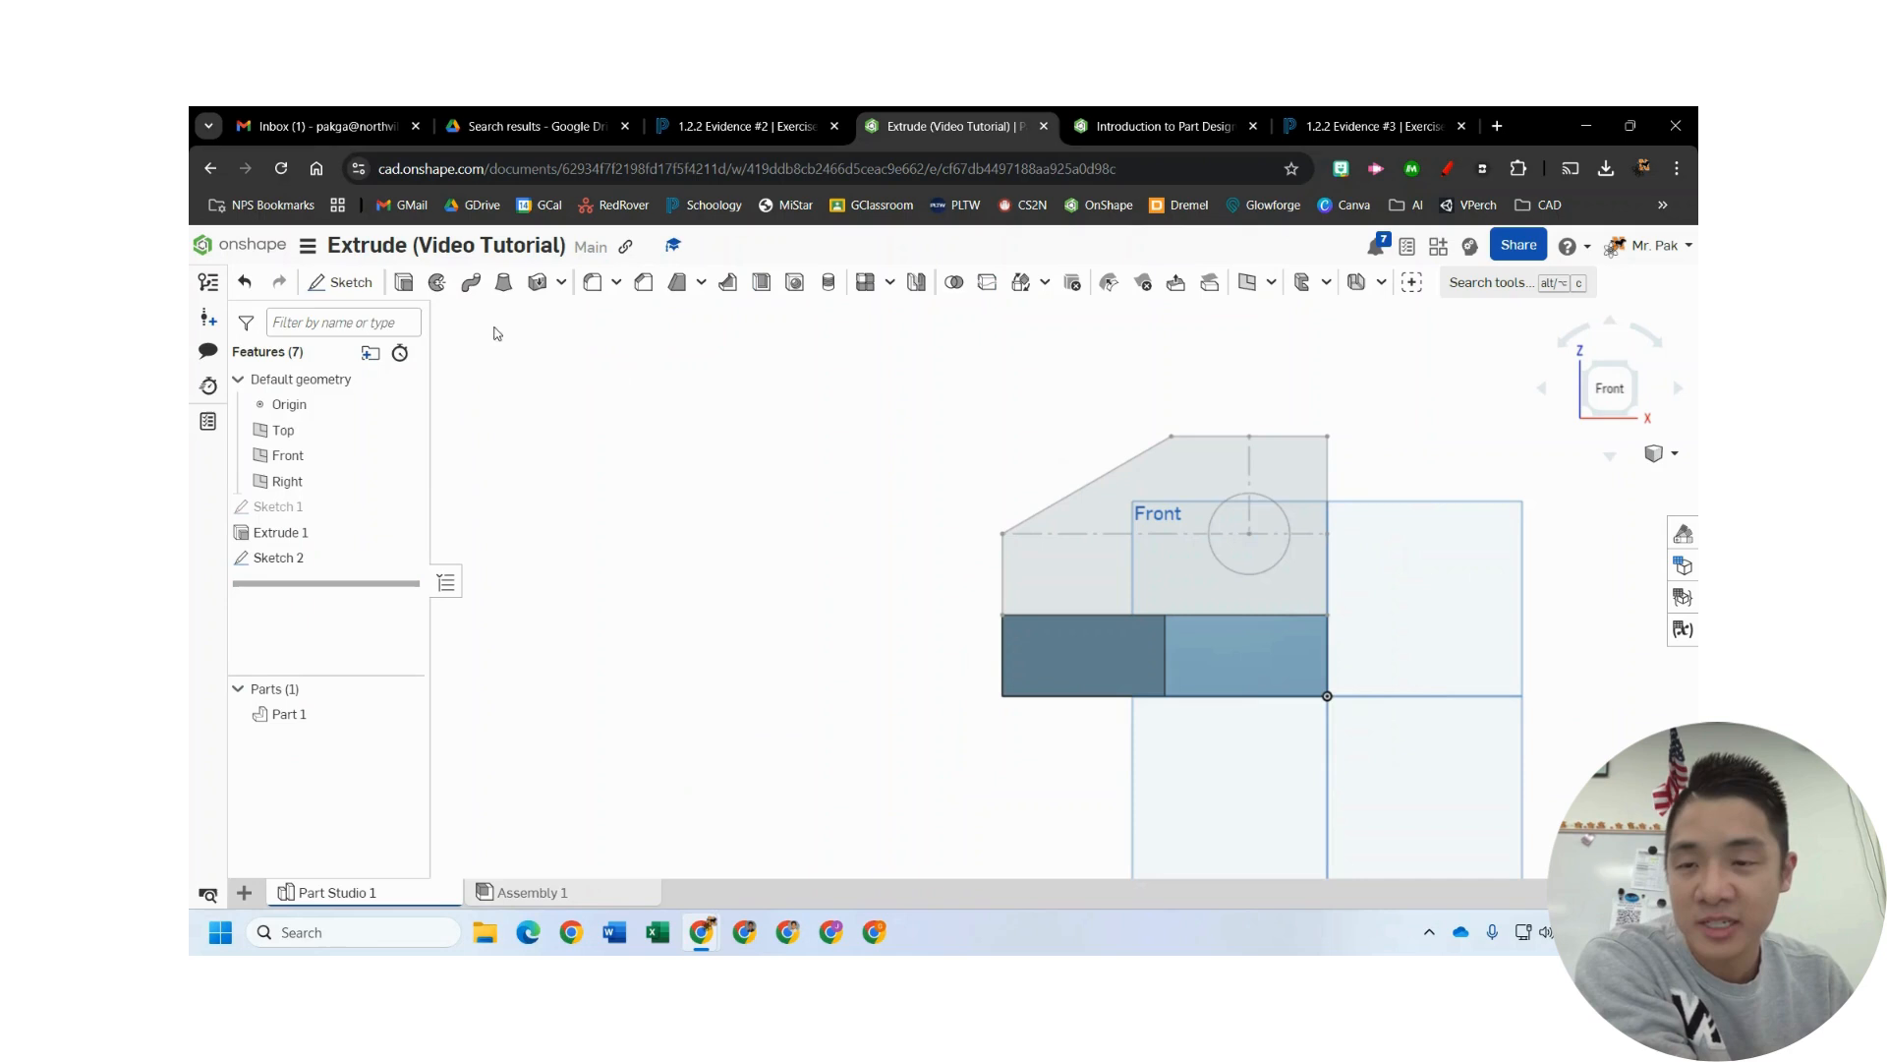
# - Set up a blind 1 in extrude of the second sketch's profile around the circle, flipped towards the front of the part
pyautogui.click(403, 282)
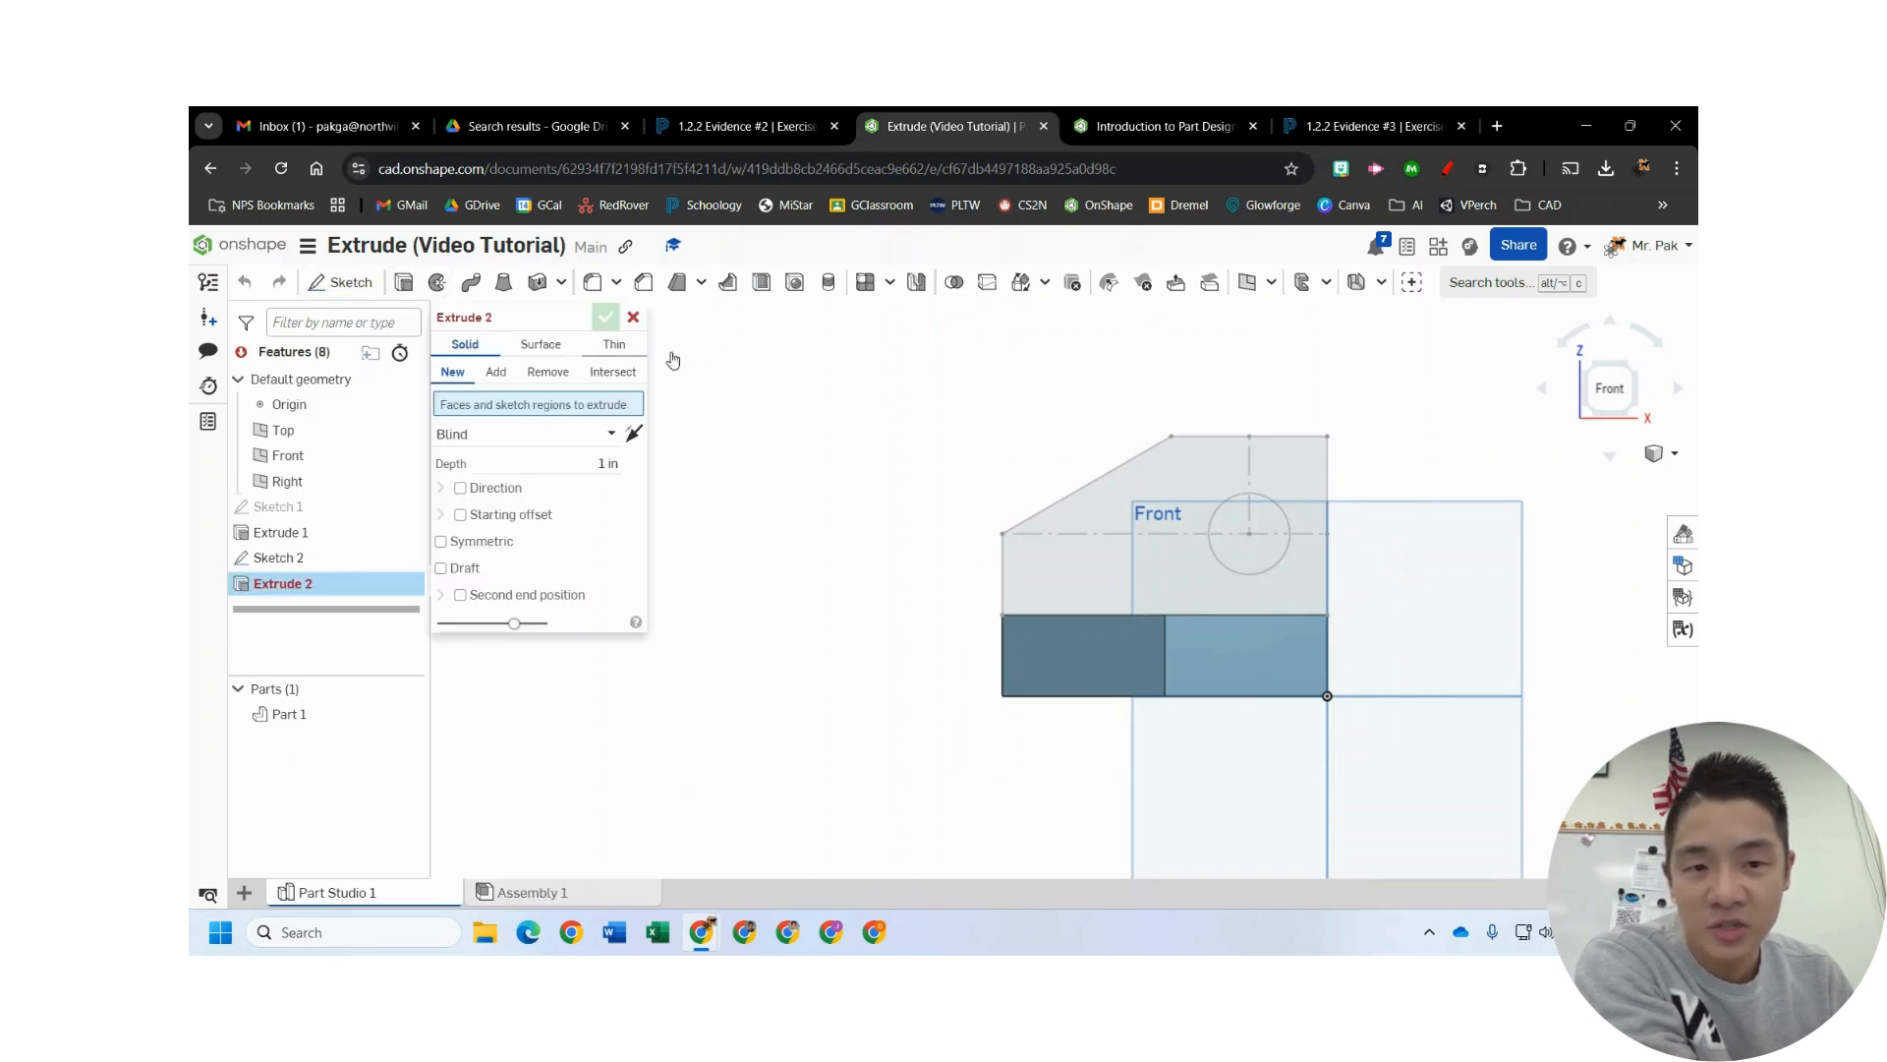
pyautogui.click(1121, 502)
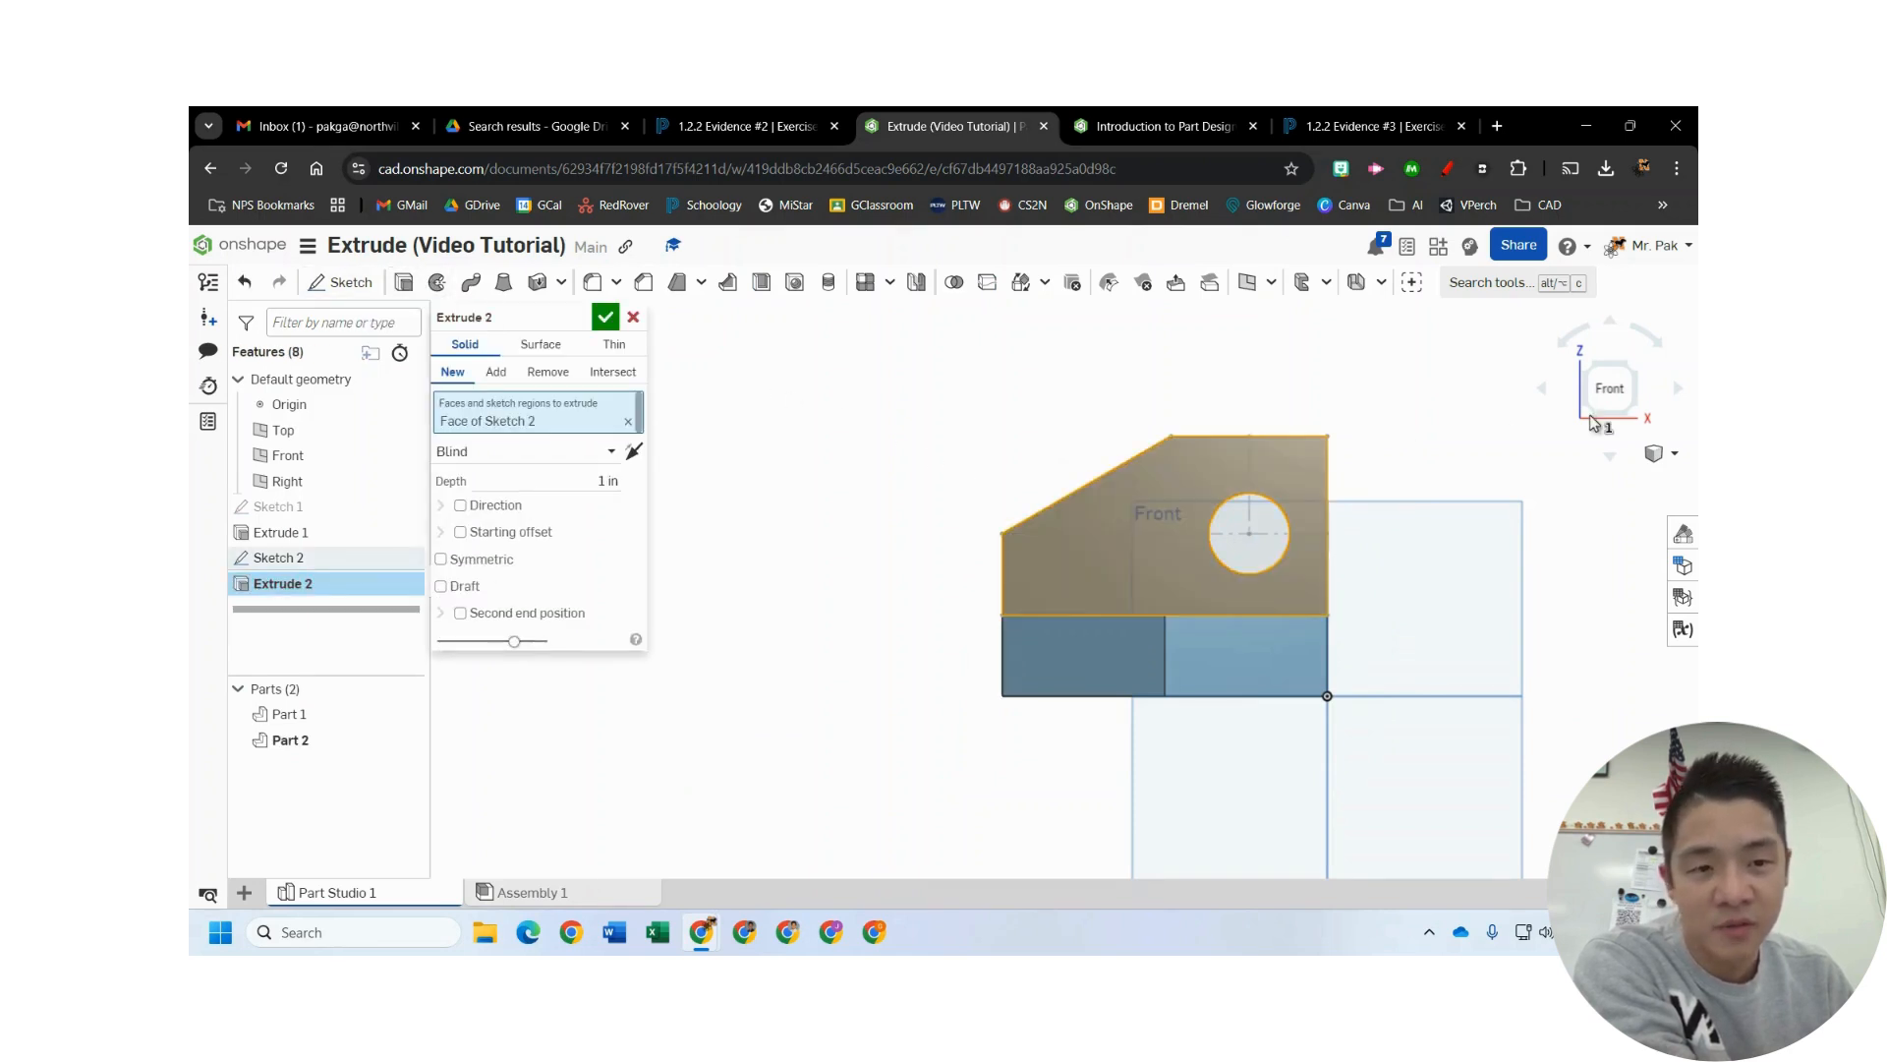
pyautogui.click(1640, 374)
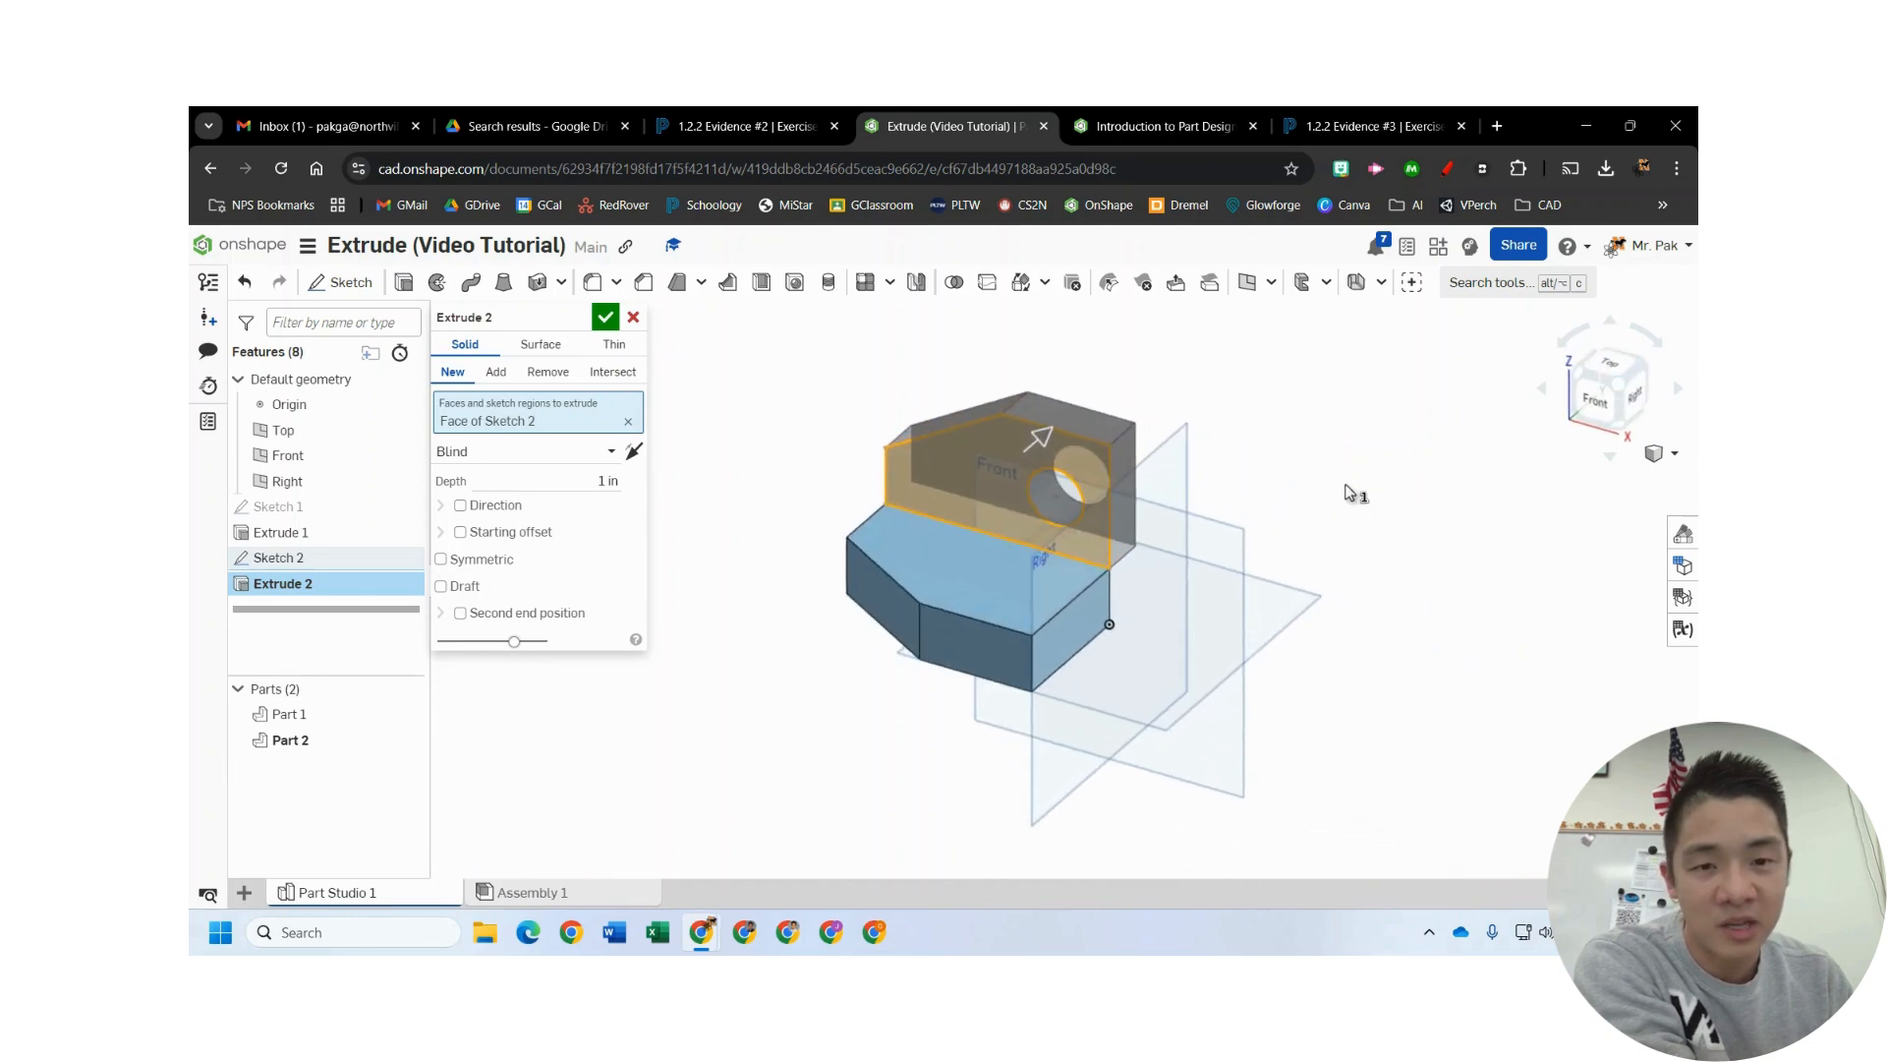
pyautogui.scroll(2, 1352, 552)
pyautogui.scroll(-1, 1299, 538)
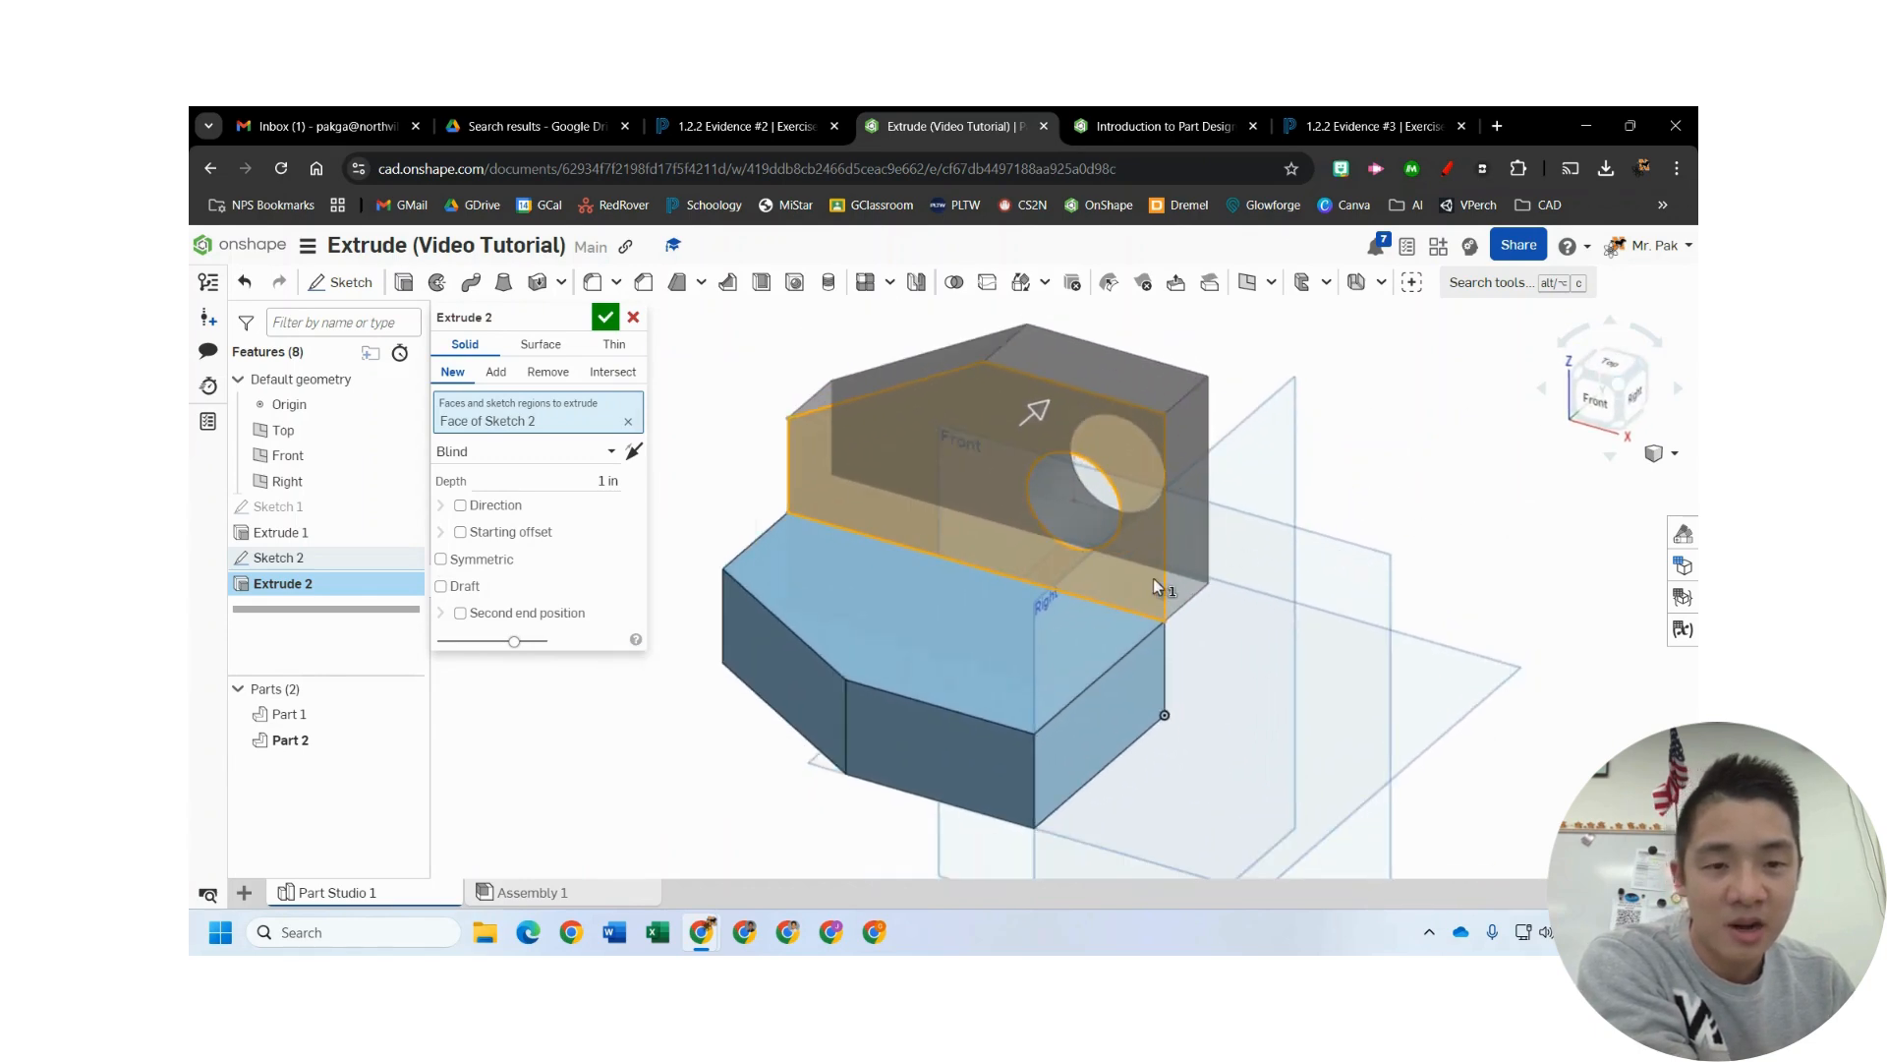
pyautogui.click(632, 452)
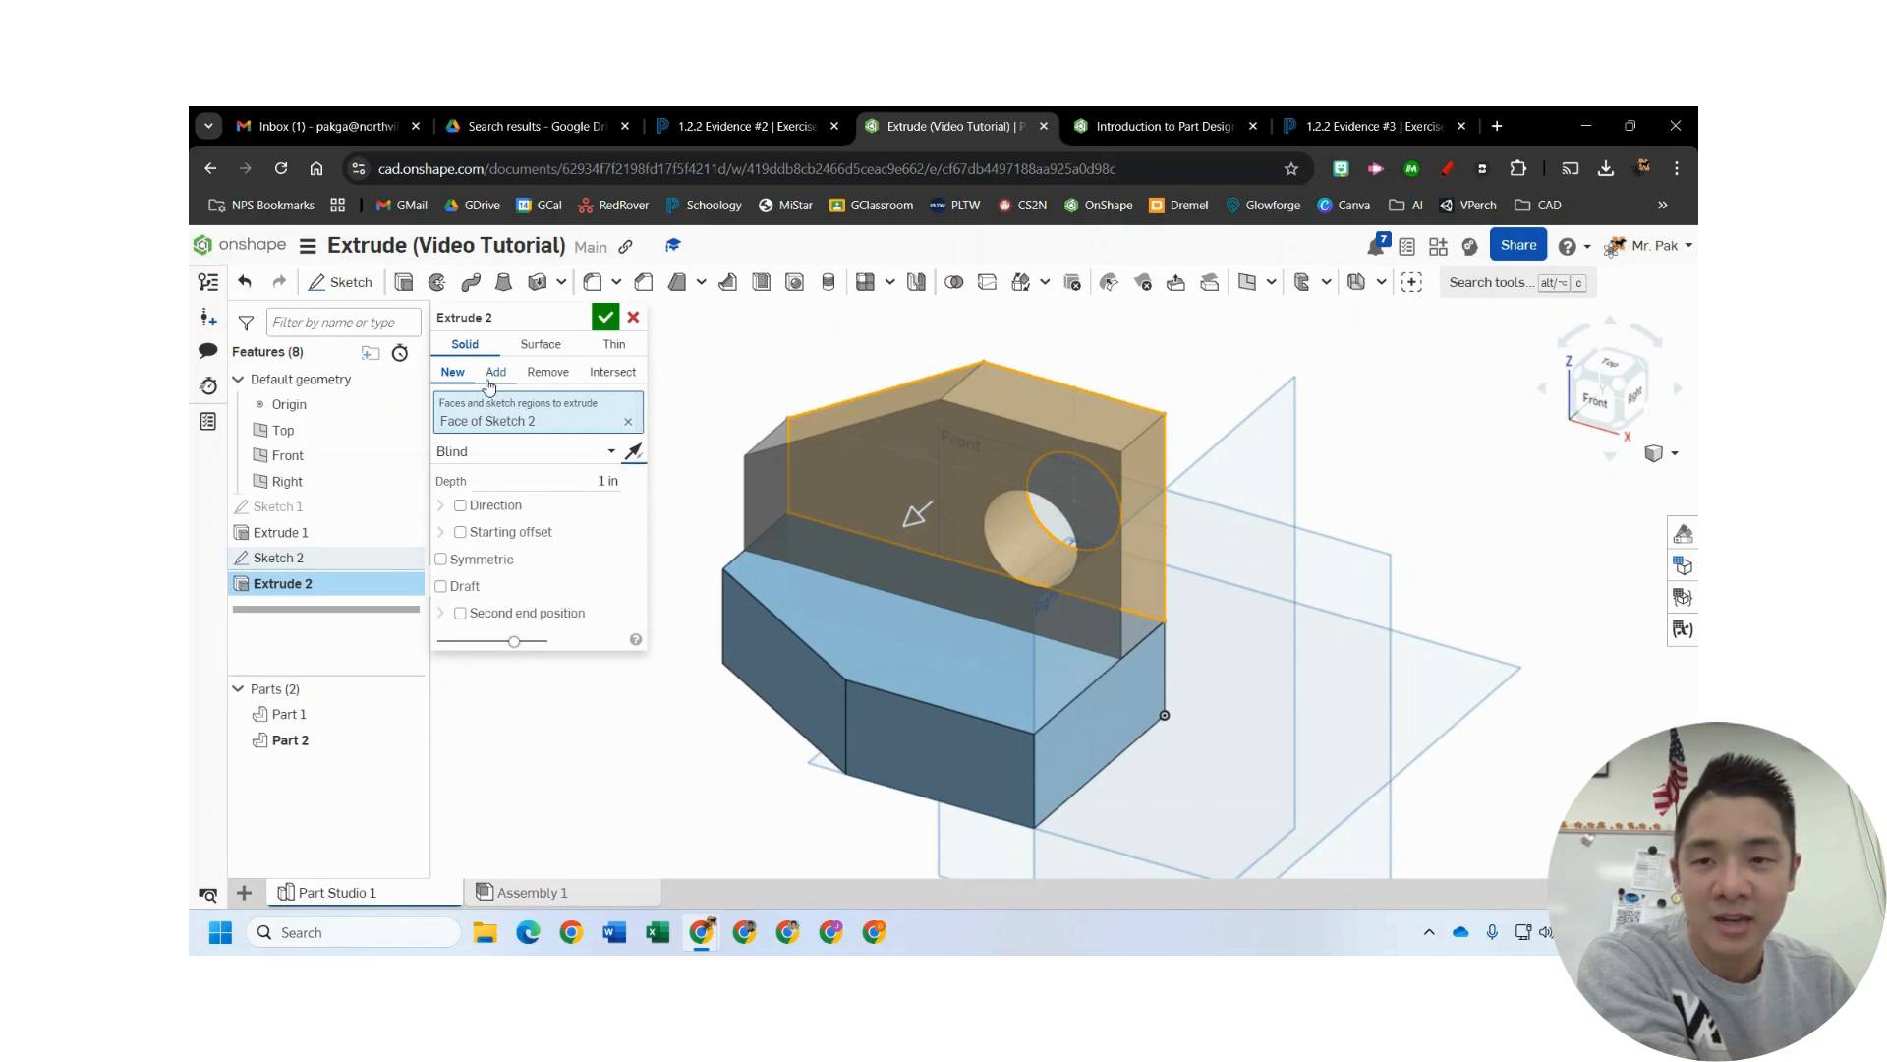
# - Set the extrude to Add with Part 1 as the merge scope, and accept the feature
pyautogui.click(491, 373)
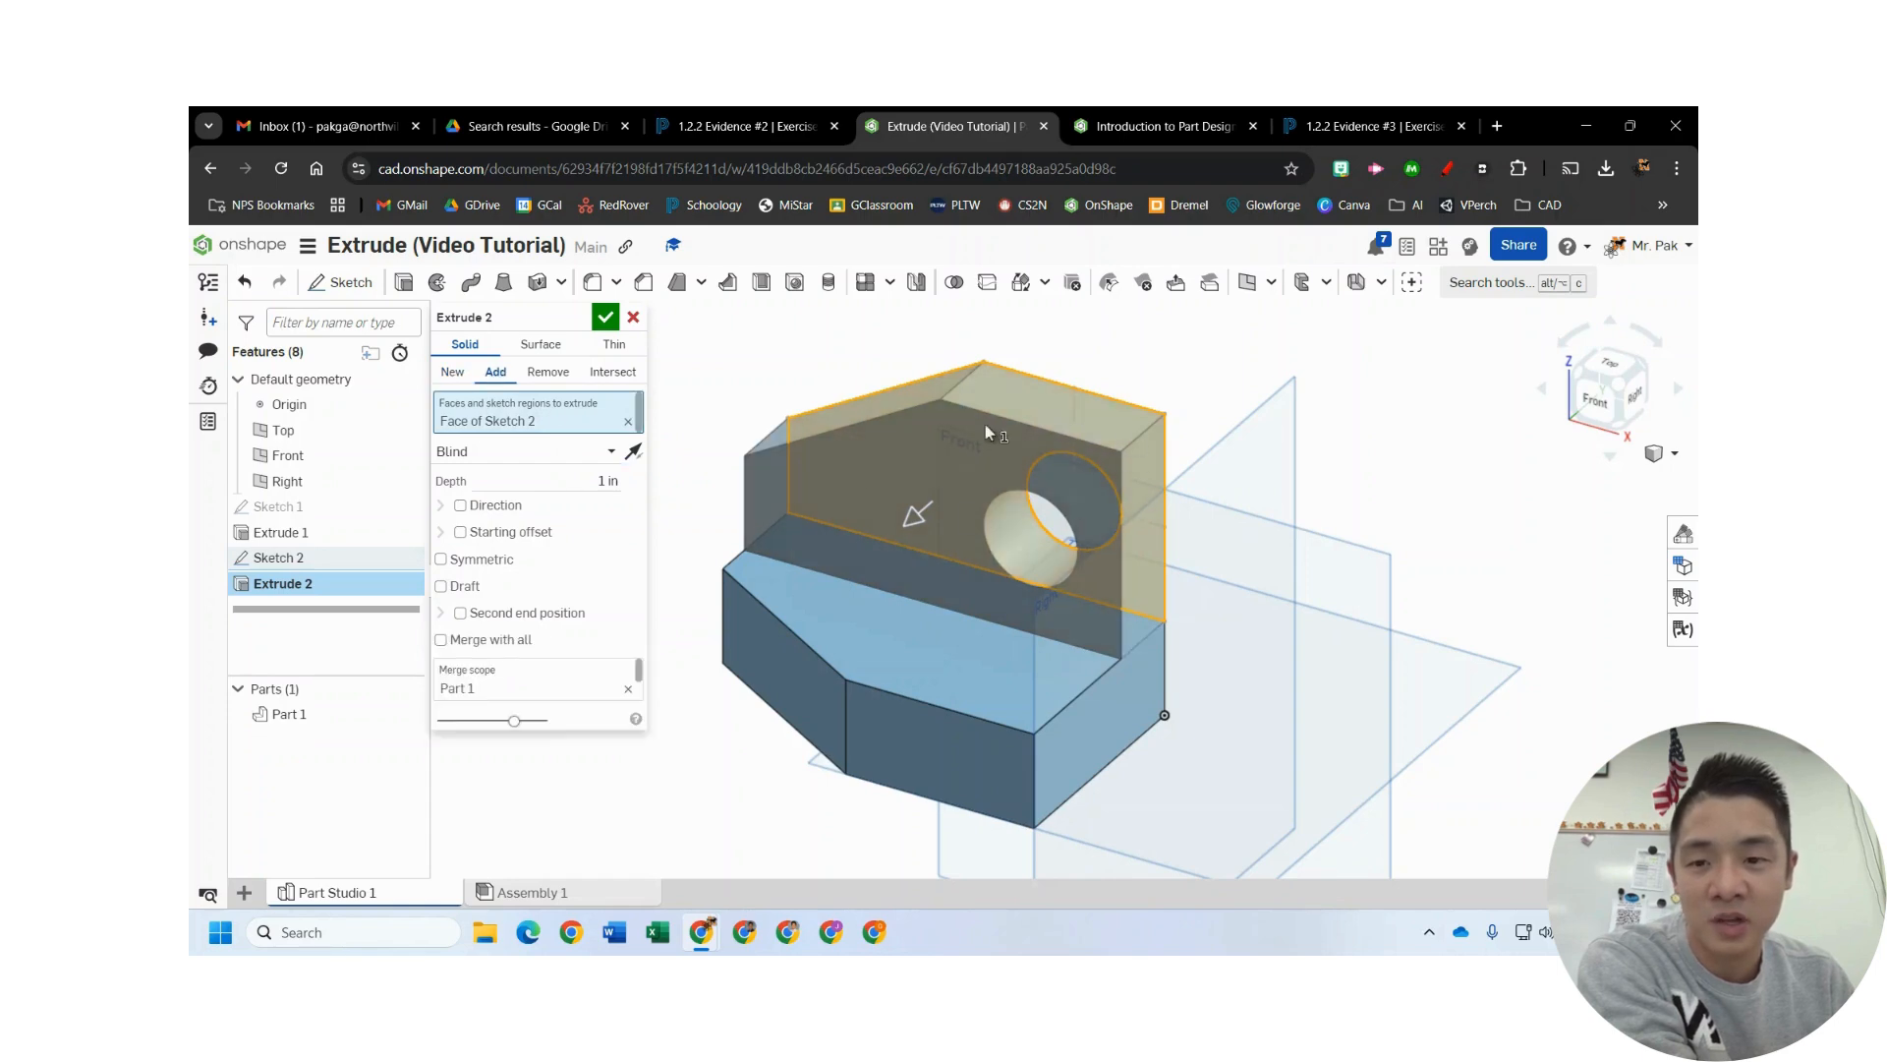
pyautogui.click(477, 688)
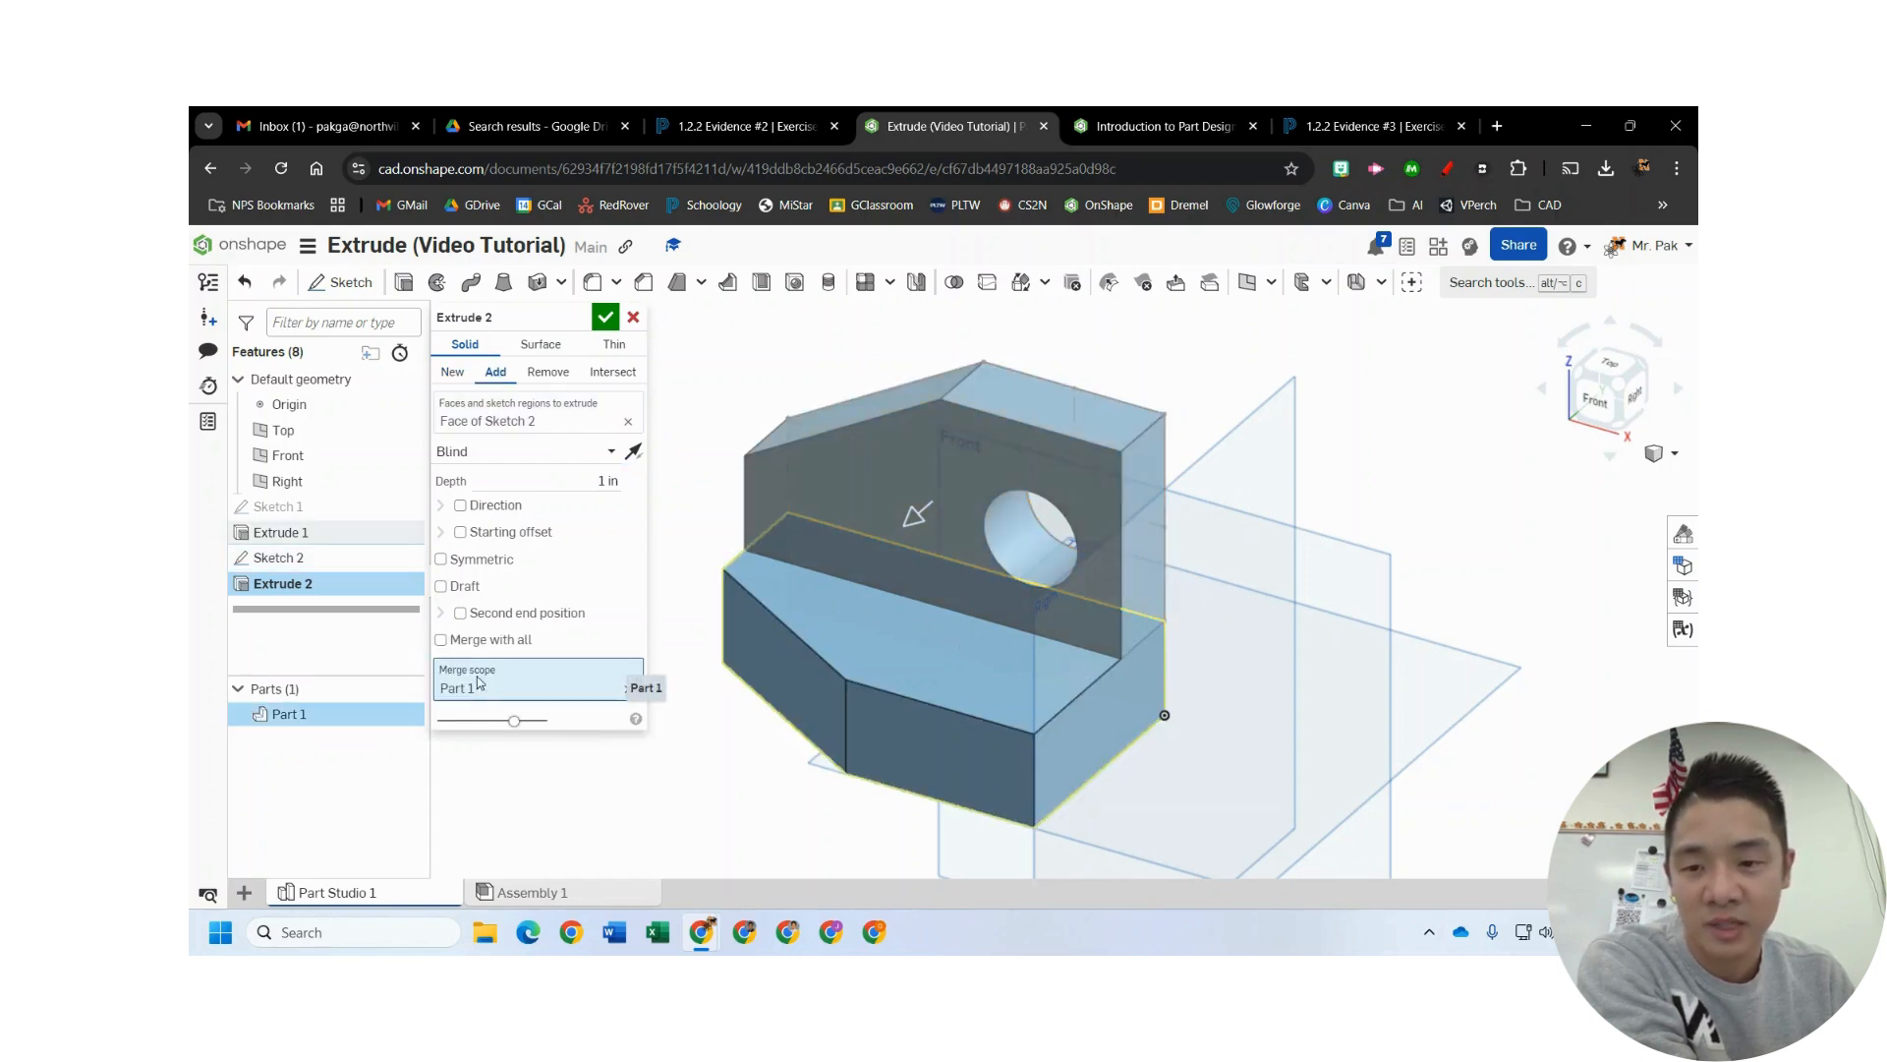
pyautogui.click(321, 718)
pyautogui.click(317, 717)
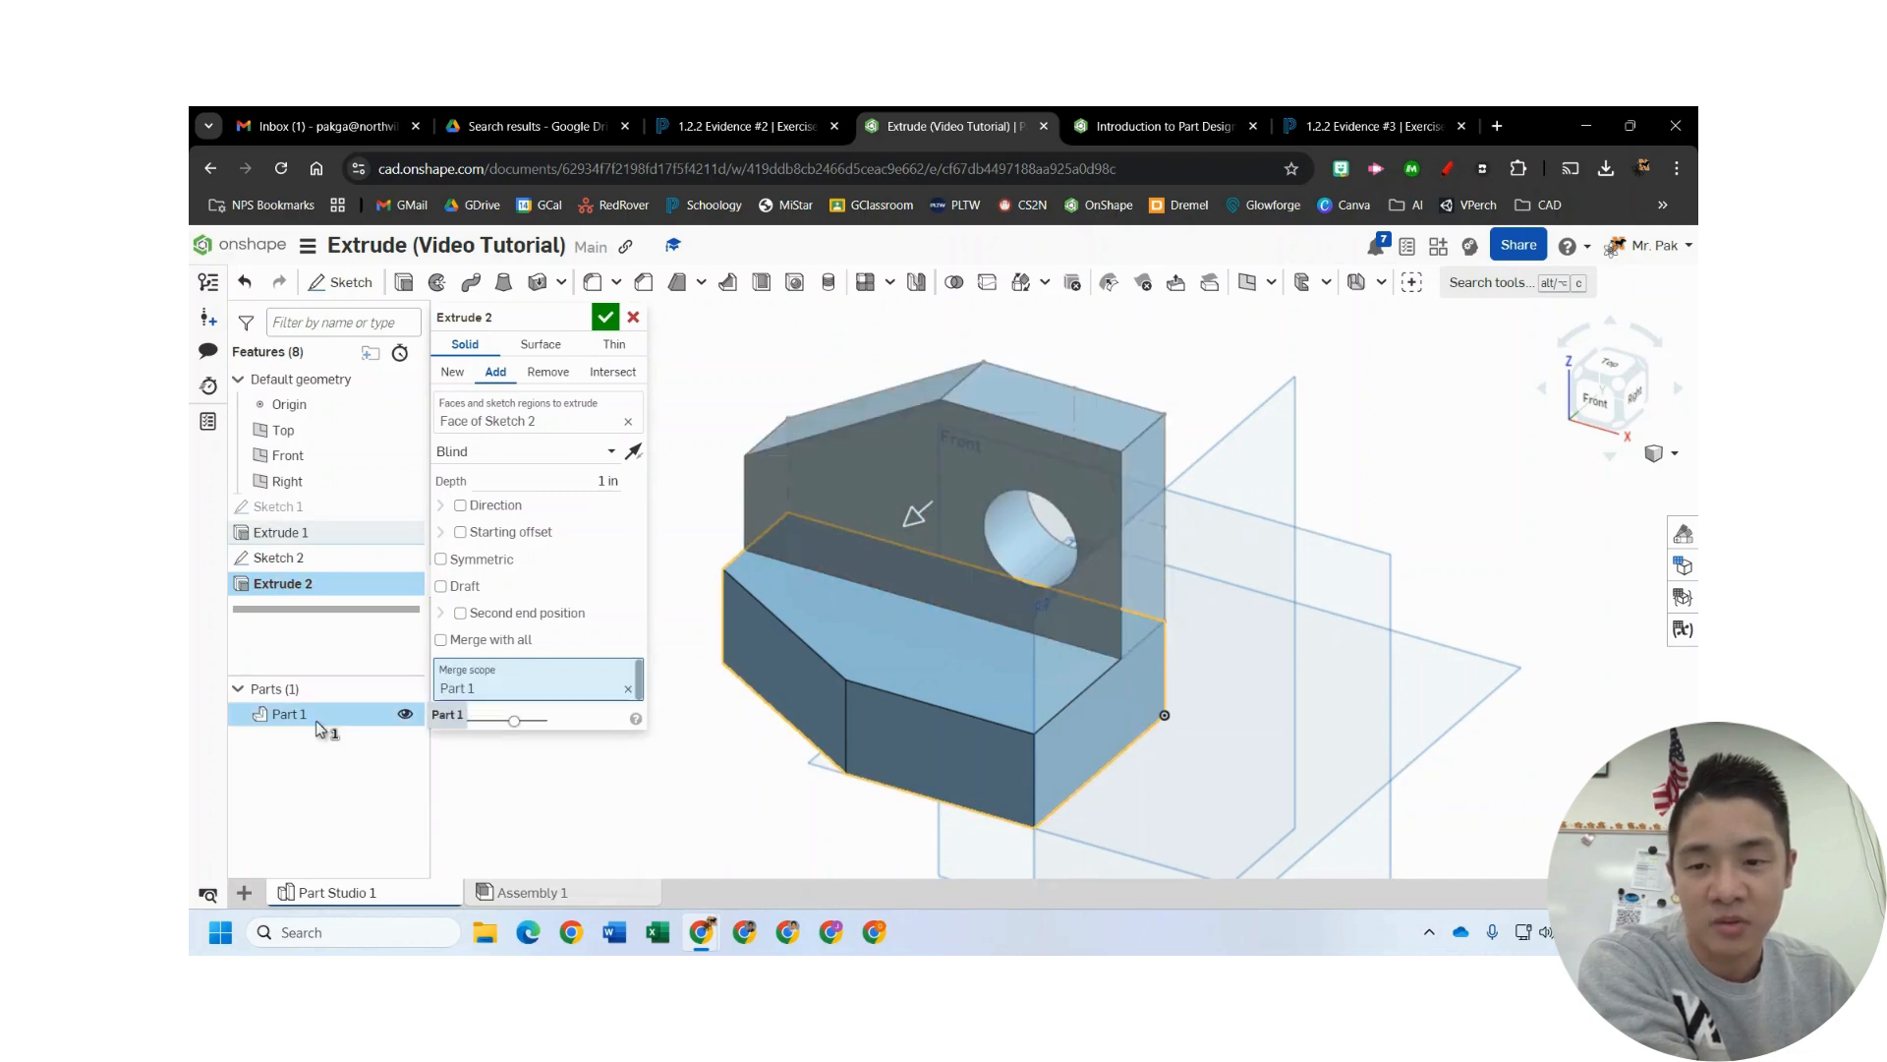
pyautogui.click(604, 318)
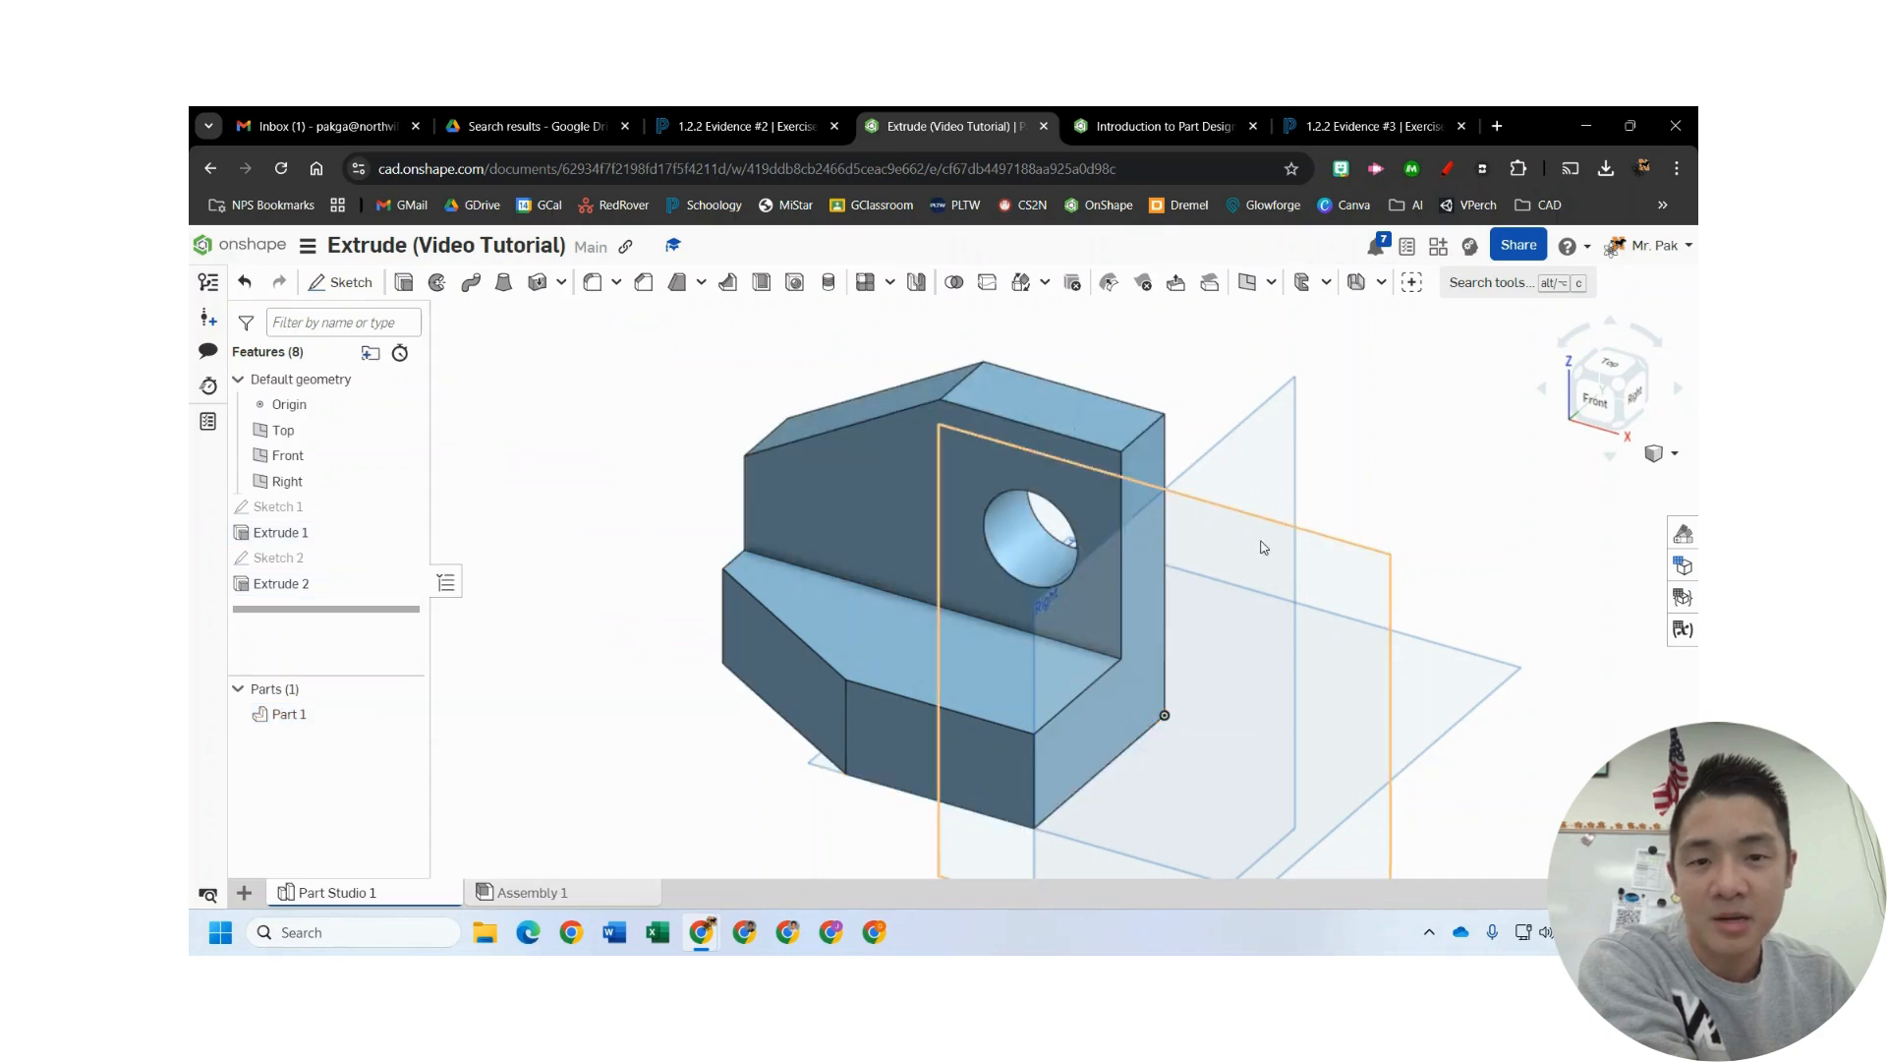
# - Advance the exercise to Step 12 and read how to check the part's volume
pyautogui.scroll(-3, 1266, 531)
pyautogui.scroll(5, 1288, 546)
pyautogui.scroll(-4, 1322, 562)
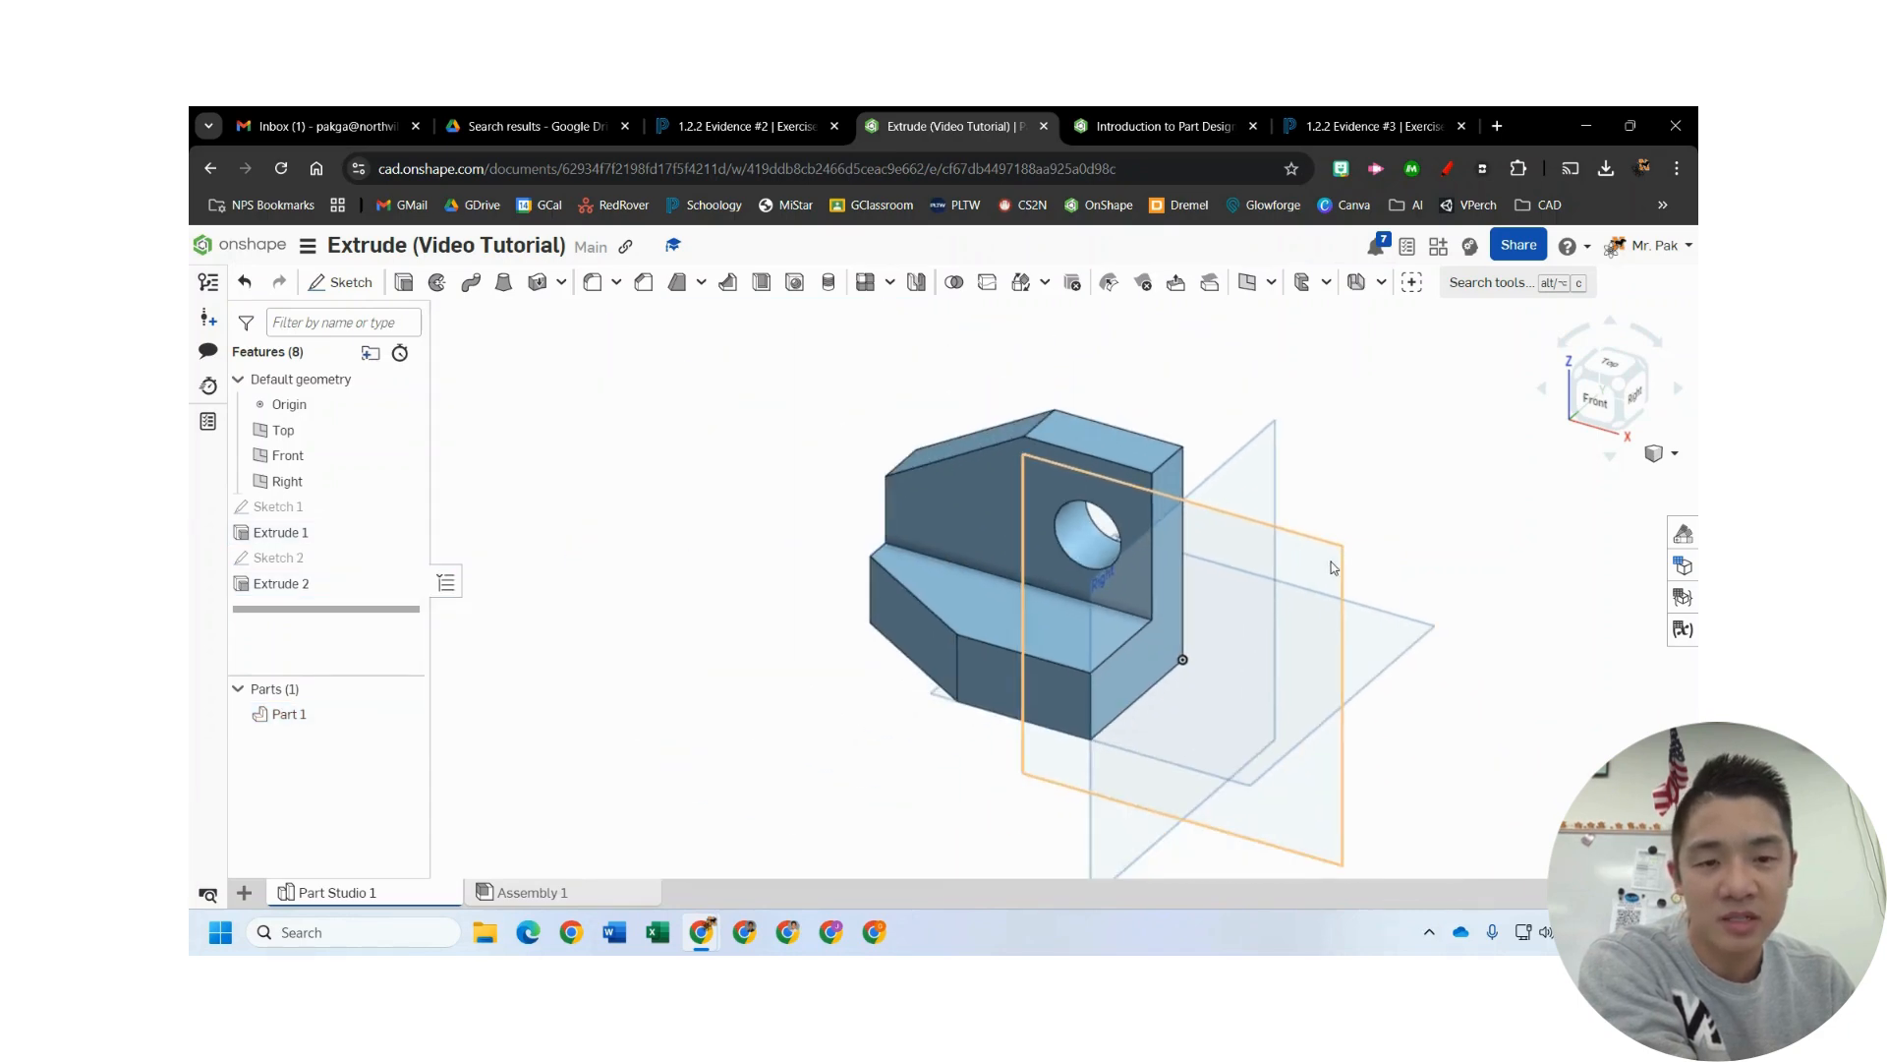
pyautogui.click(1163, 125)
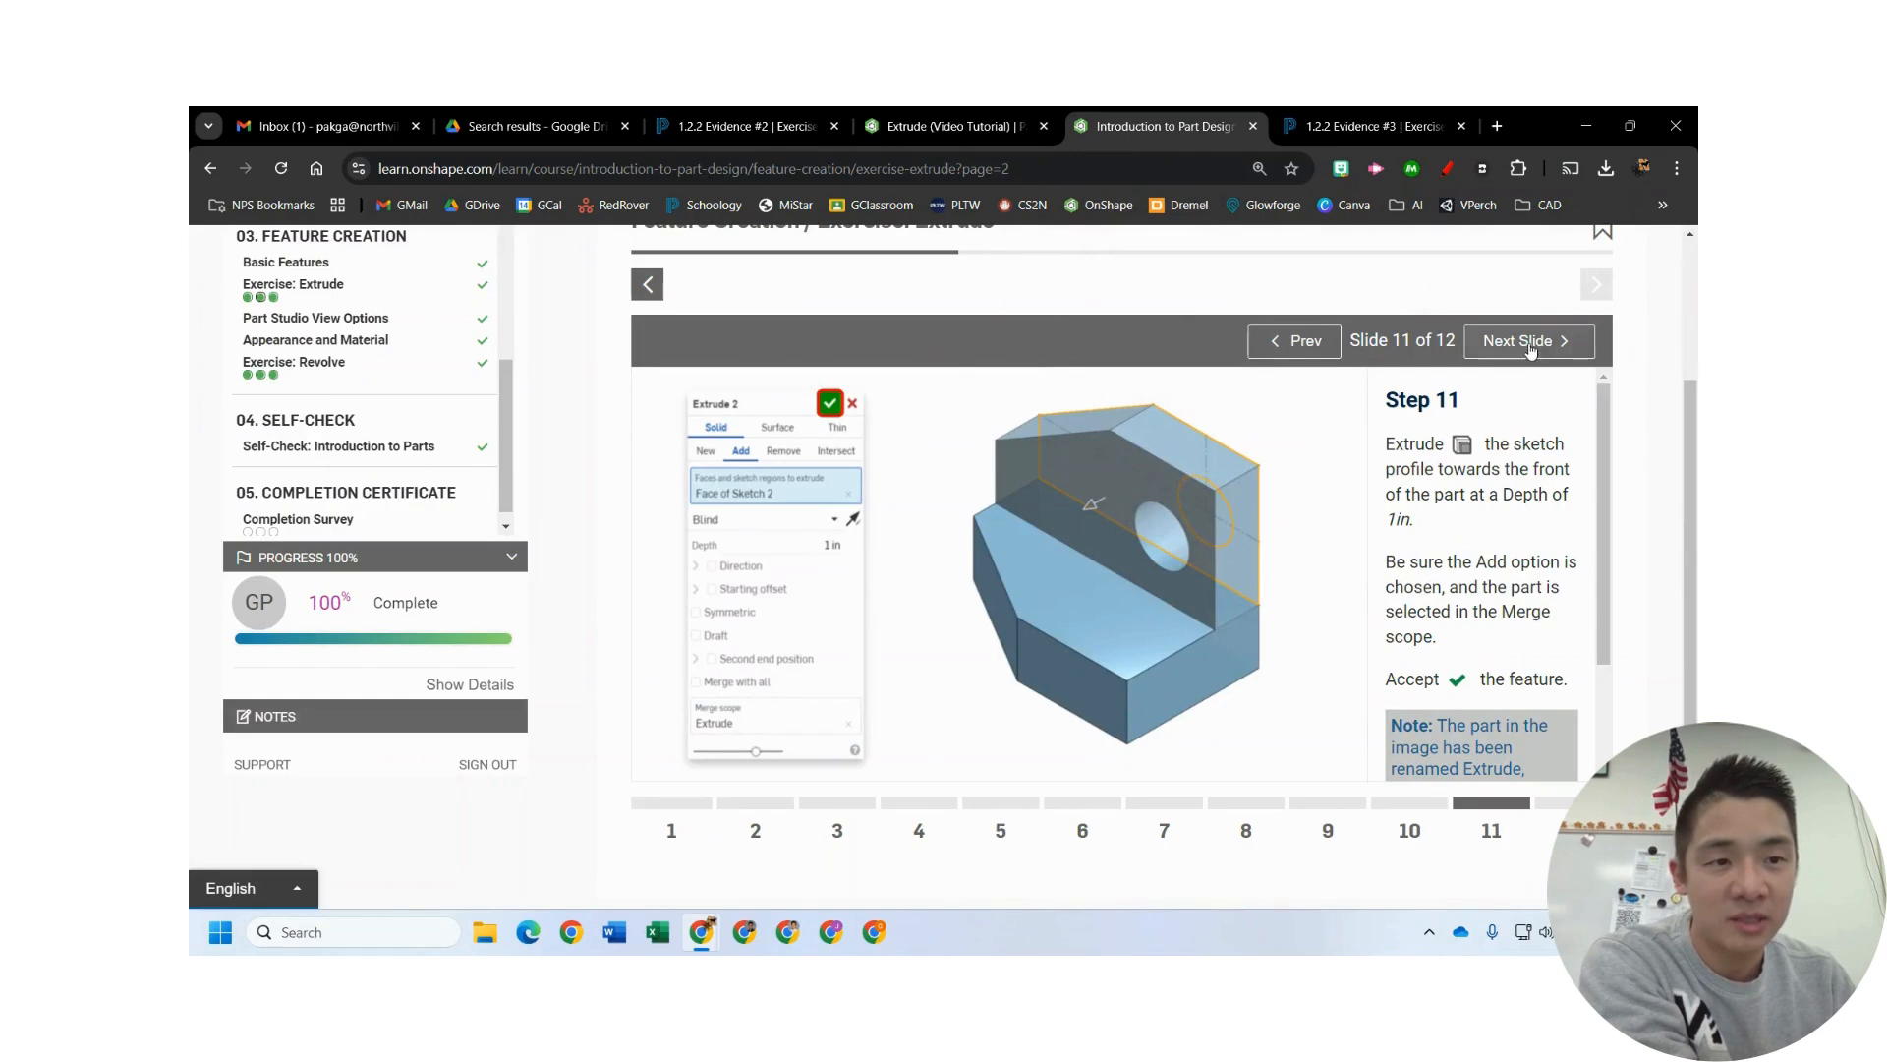
pyautogui.click(1530, 351)
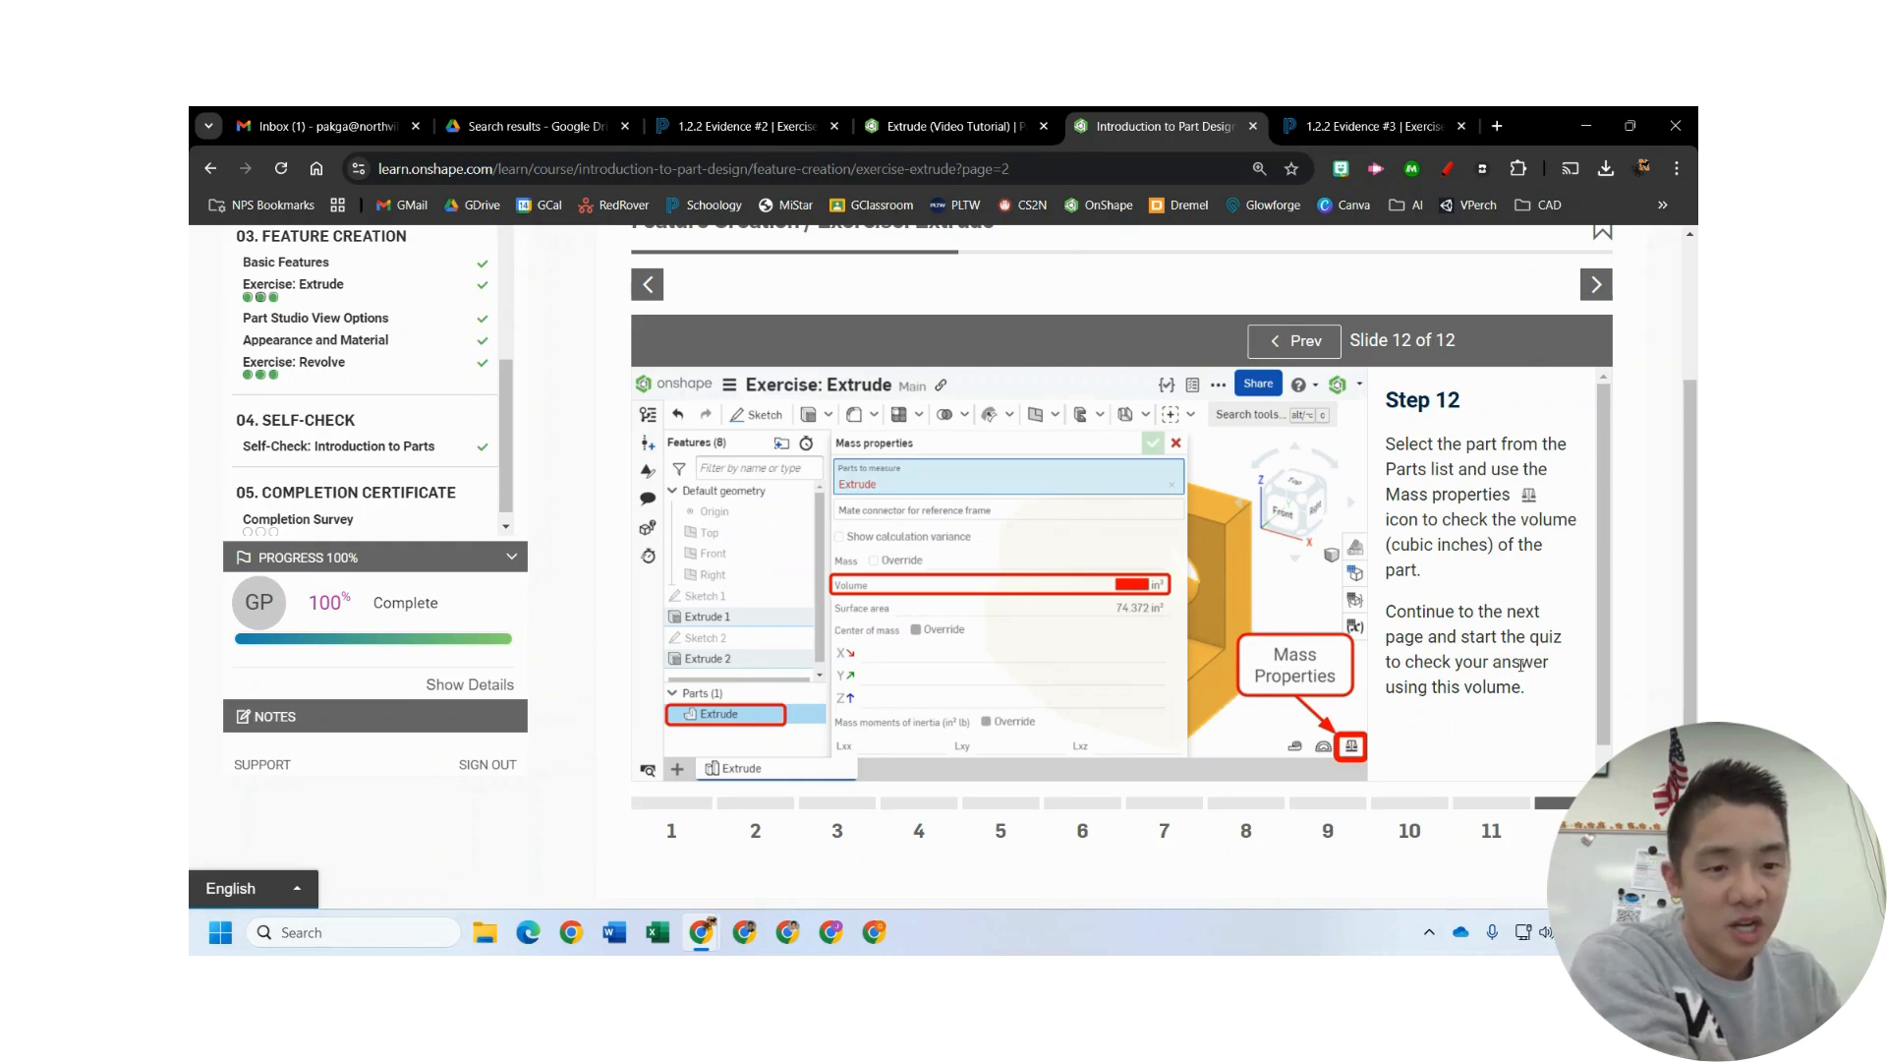
pyautogui.scroll(-1, 1521, 665)
# - Back in the part studio, open the mass properties of Part 1, dismiss the material notice, and read the part's volume
pyautogui.click(981, 118)
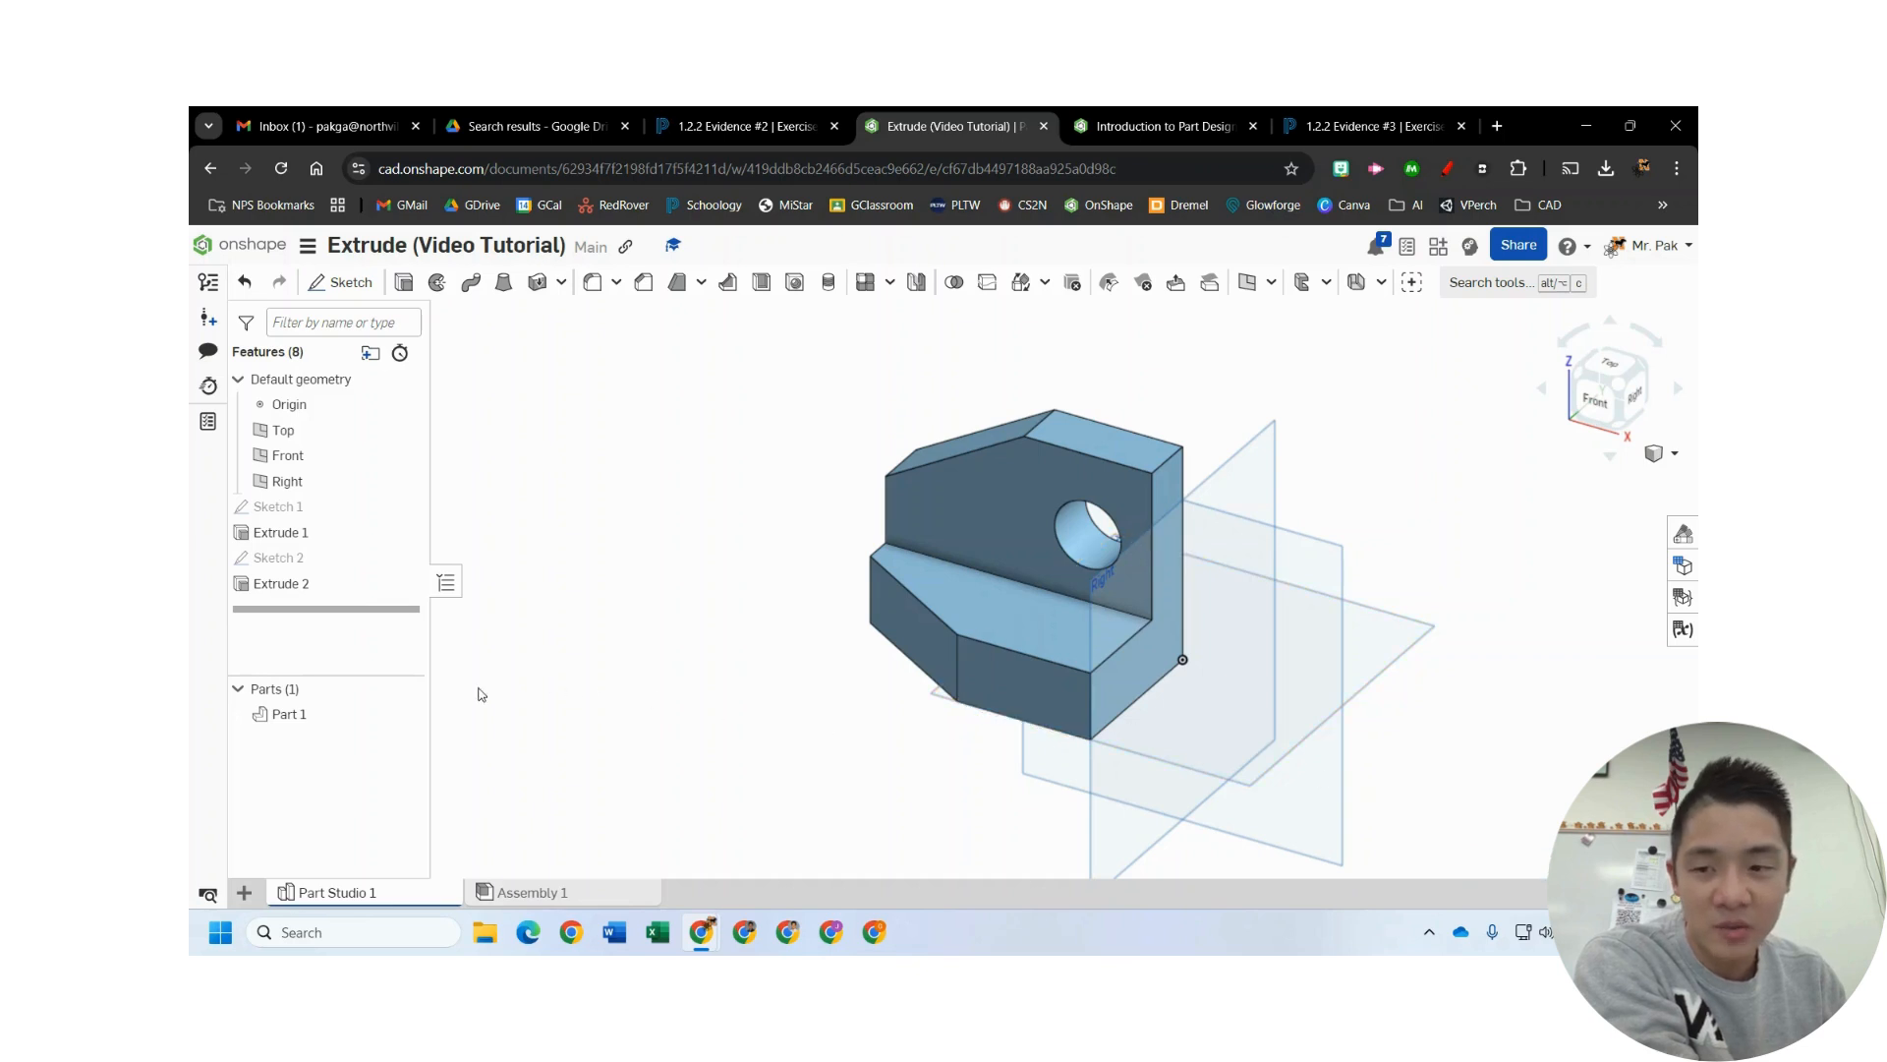
pyautogui.click(326, 722)
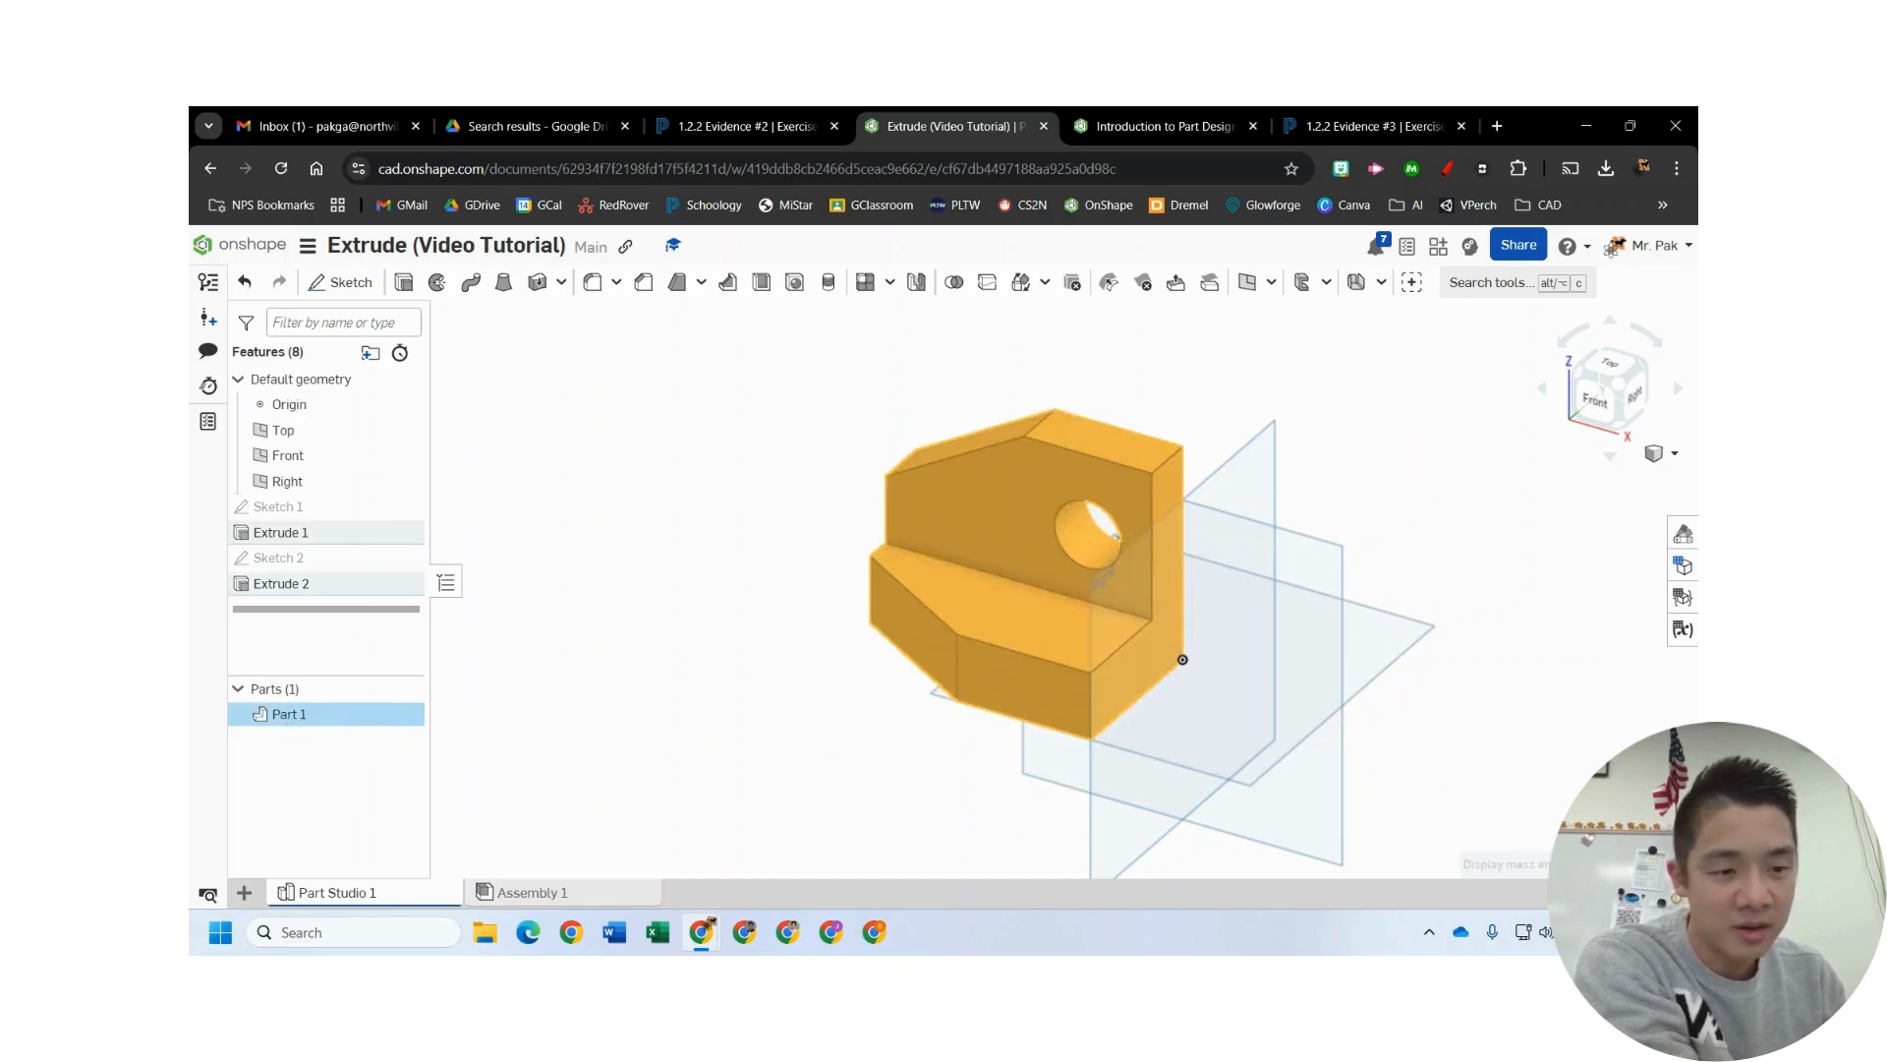
pyautogui.click(1678, 863)
pyautogui.scroll(-2, 1081, 526)
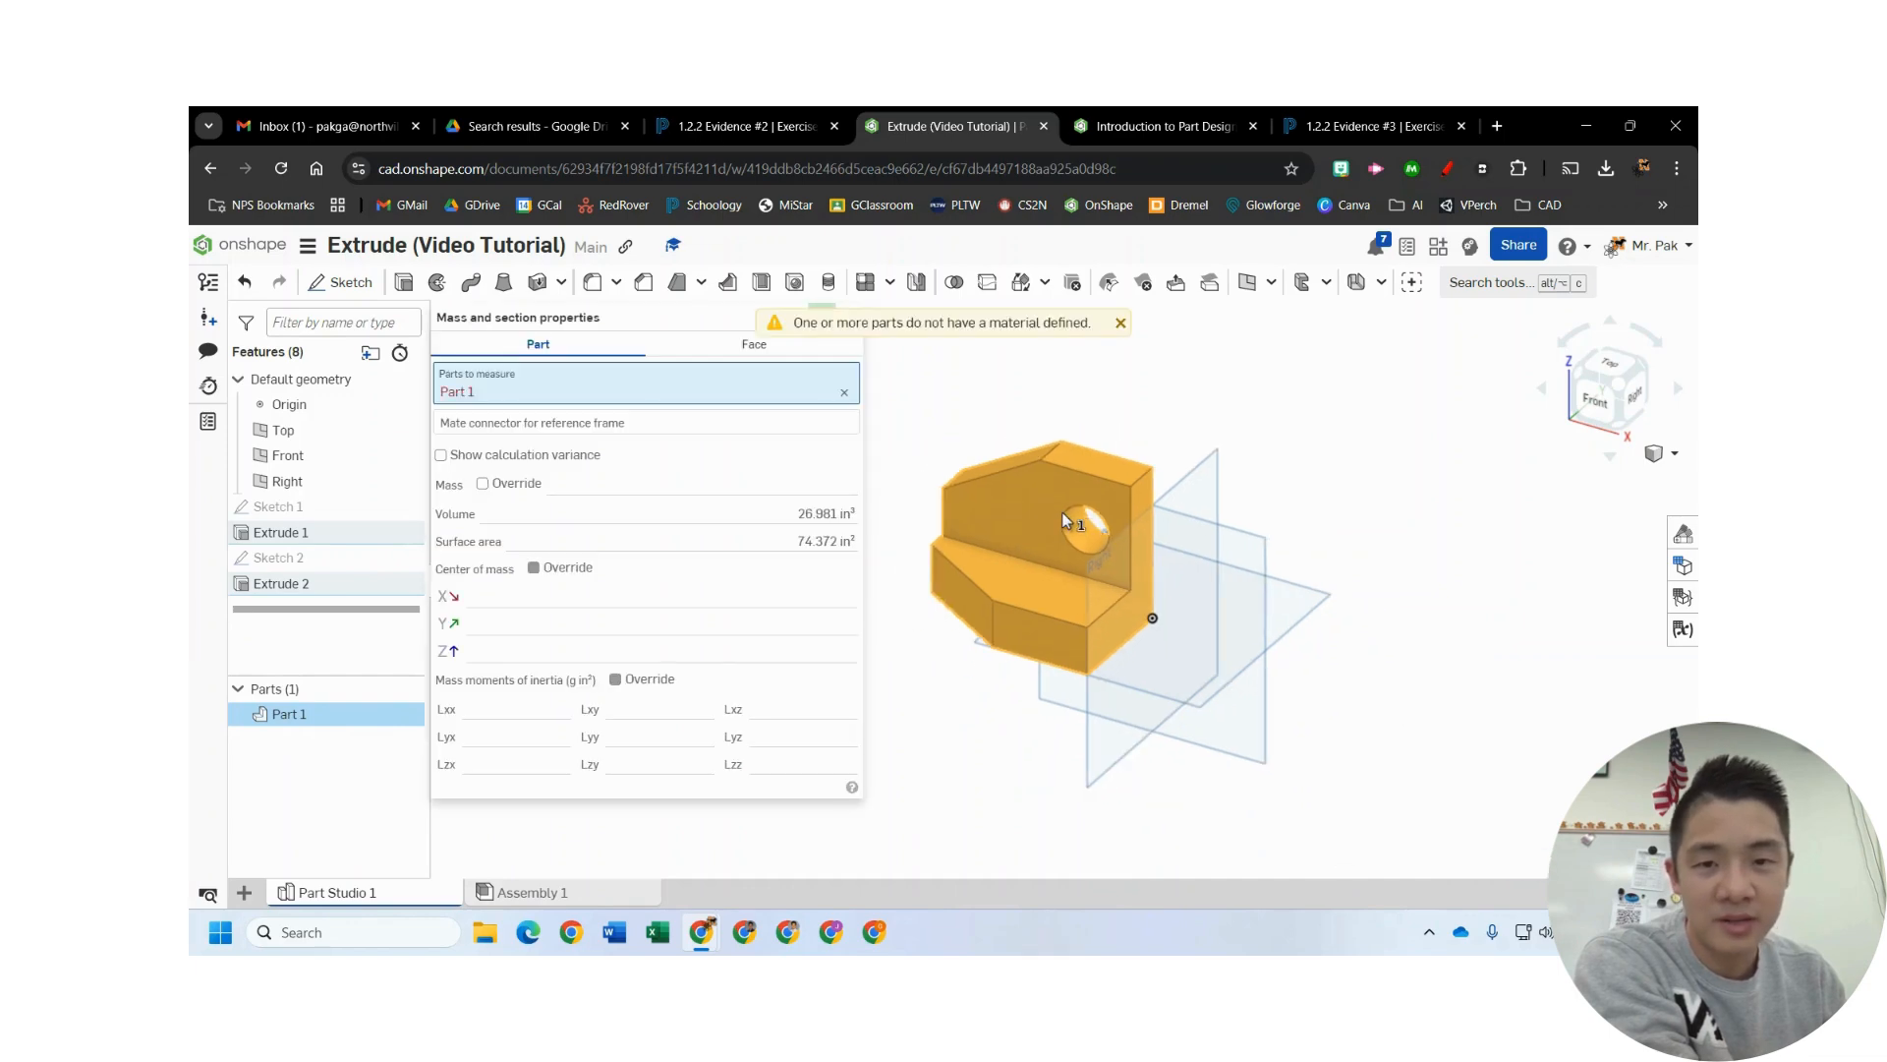
pyautogui.moveTo(1061, 511); pyautogui.dragTo(1135, 480, button='middle')
pyautogui.click(1121, 322)
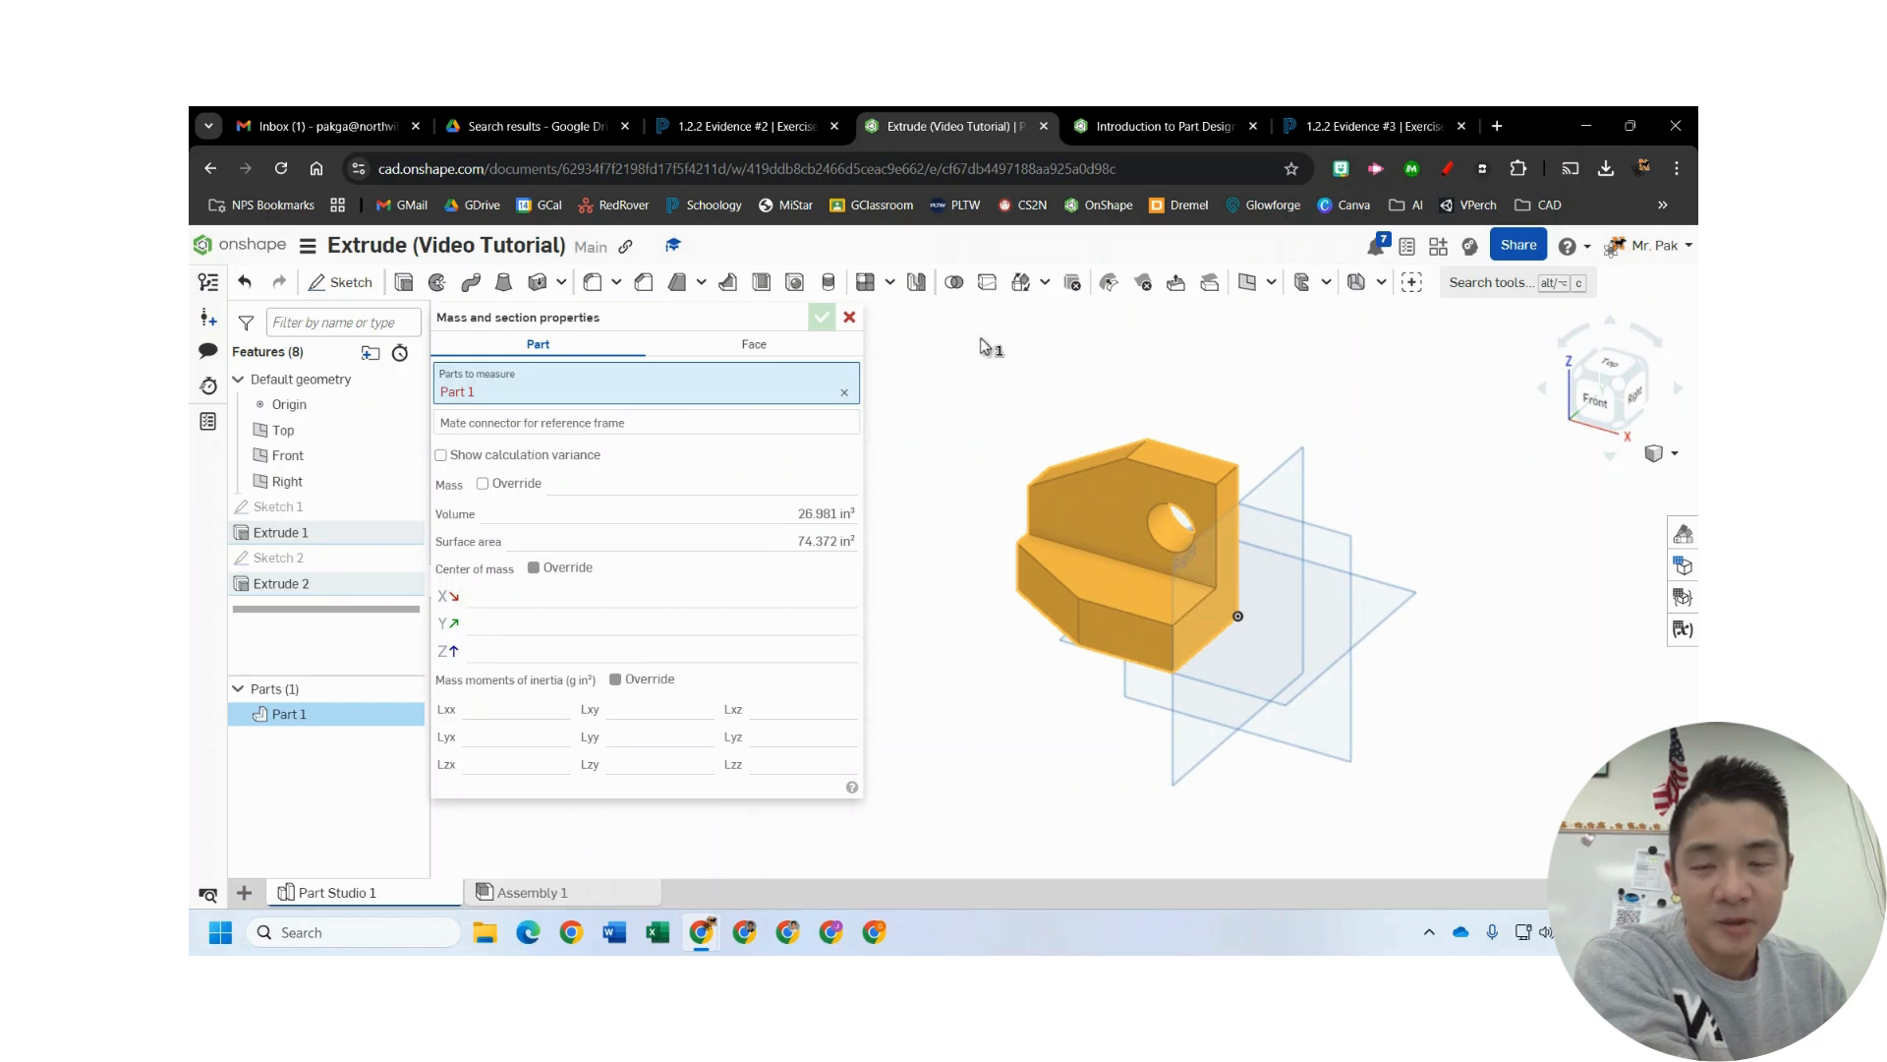
pyautogui.scroll(2, 892, 488)
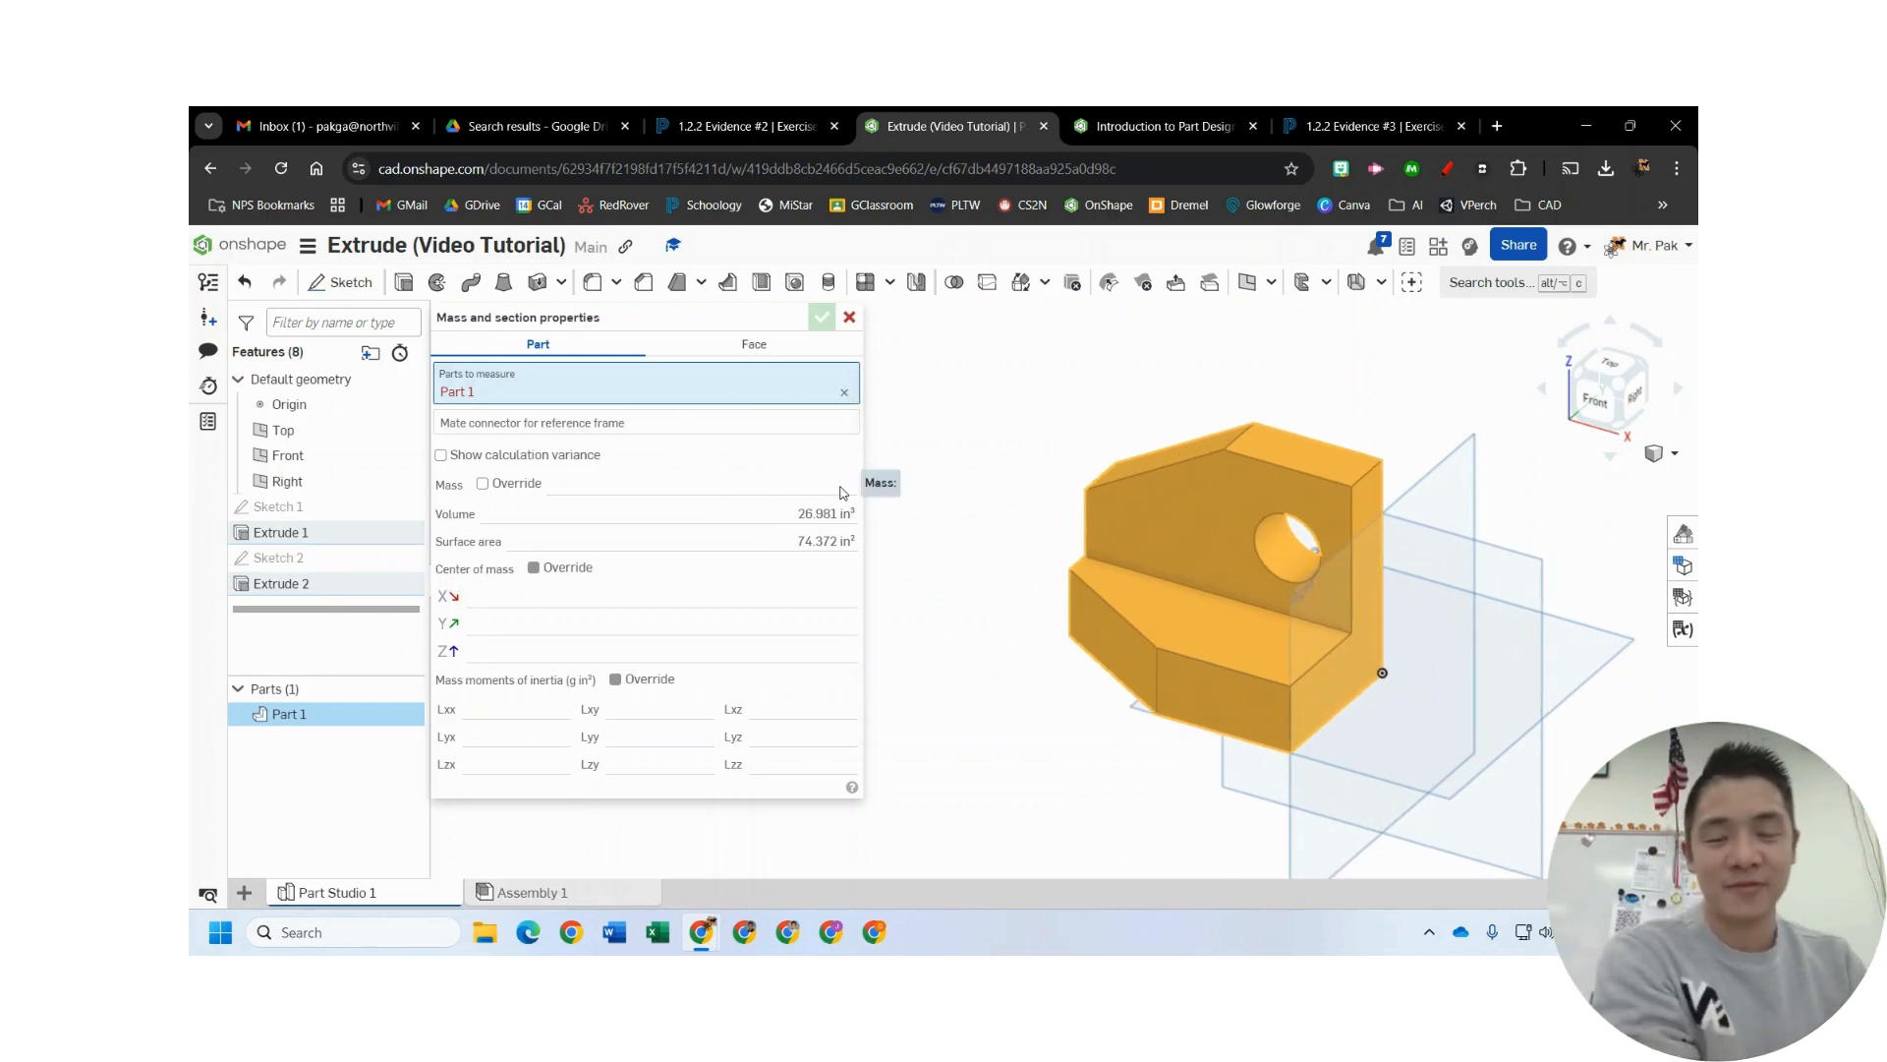
pyautogui.moveTo(839, 526)
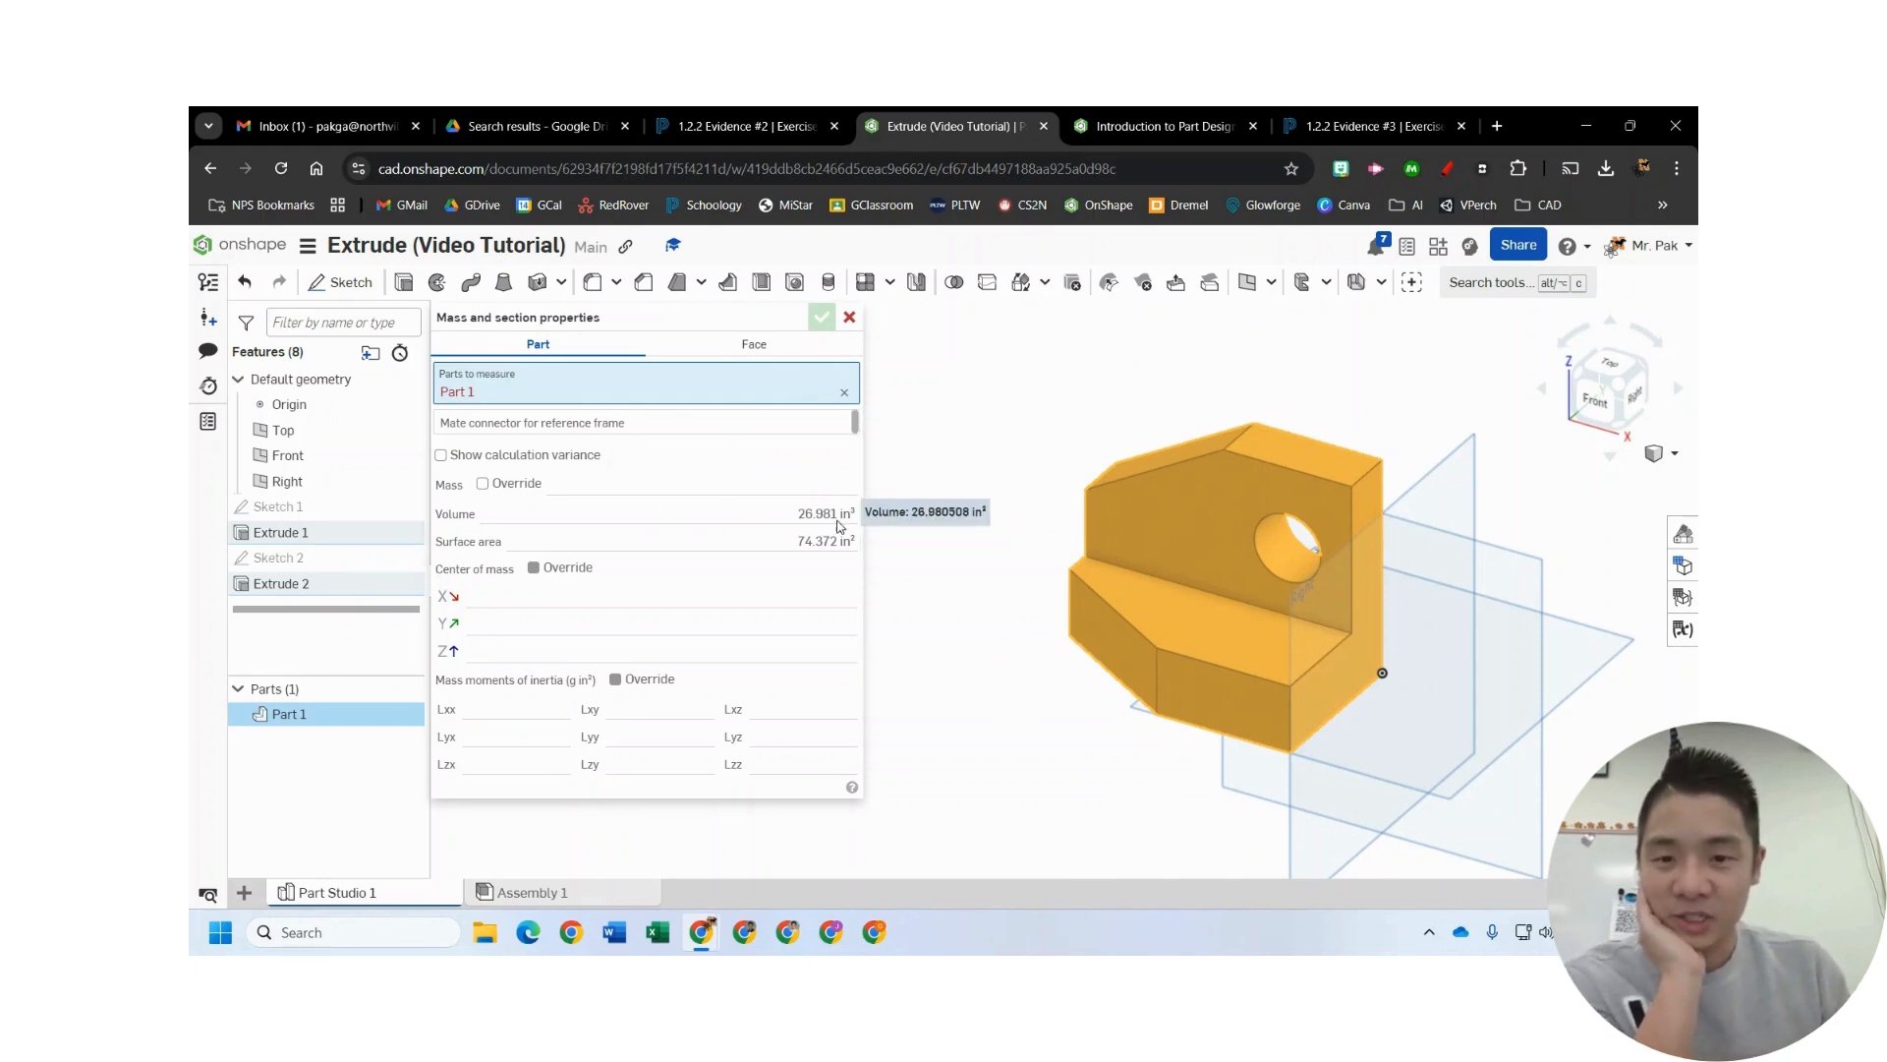